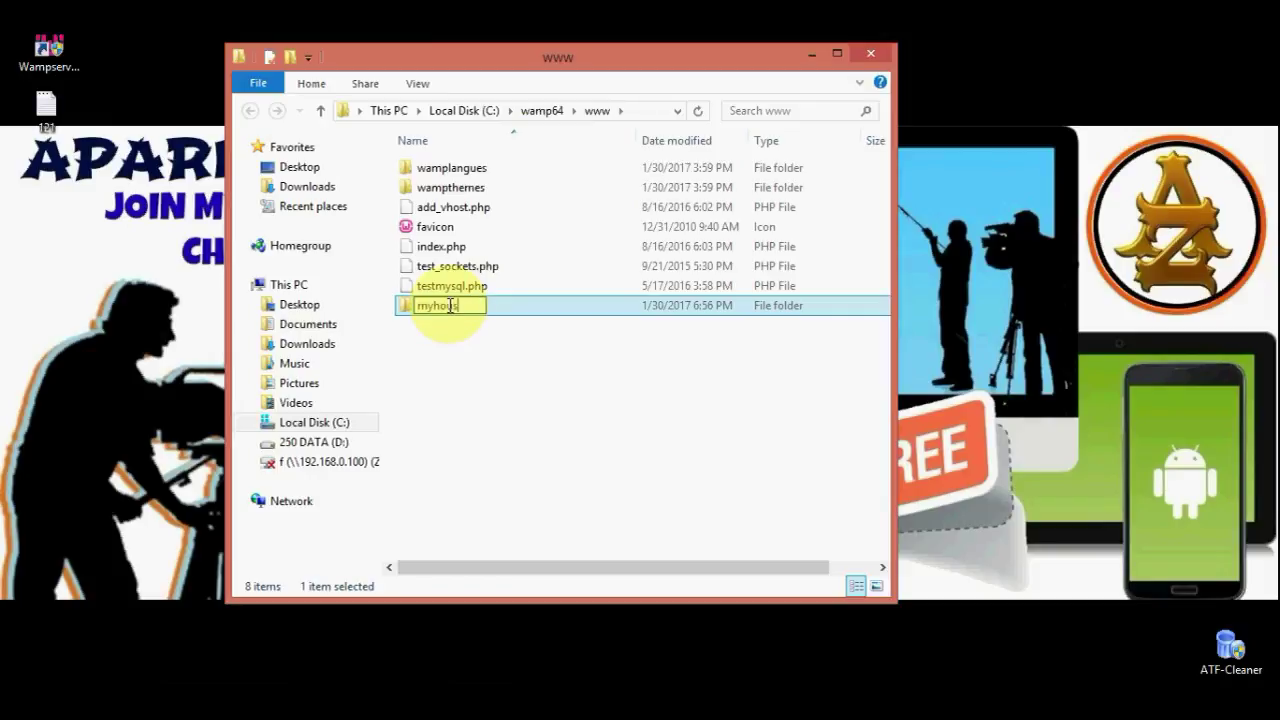
Name the new folder in C:\wamp64\www myhouse and close the Explorer window
{"action": "key", "text": "Return"}
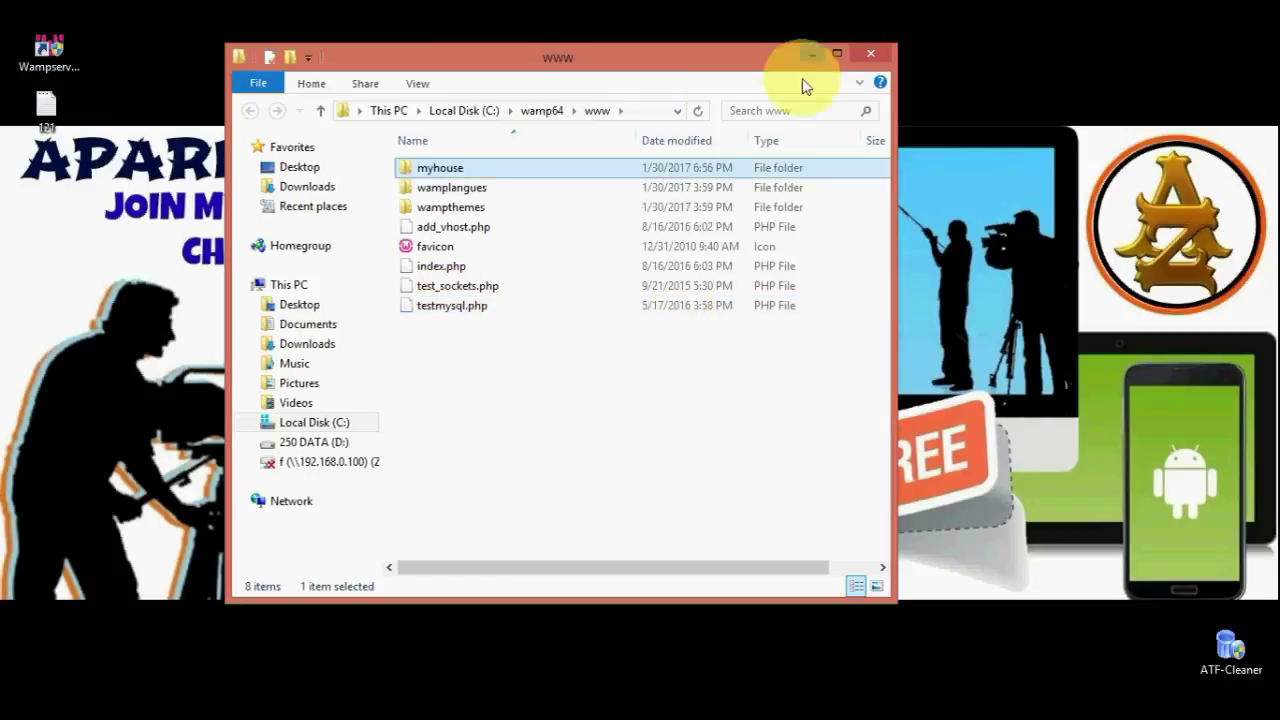
{"action": "left_click", "coordinate": [868, 54]}
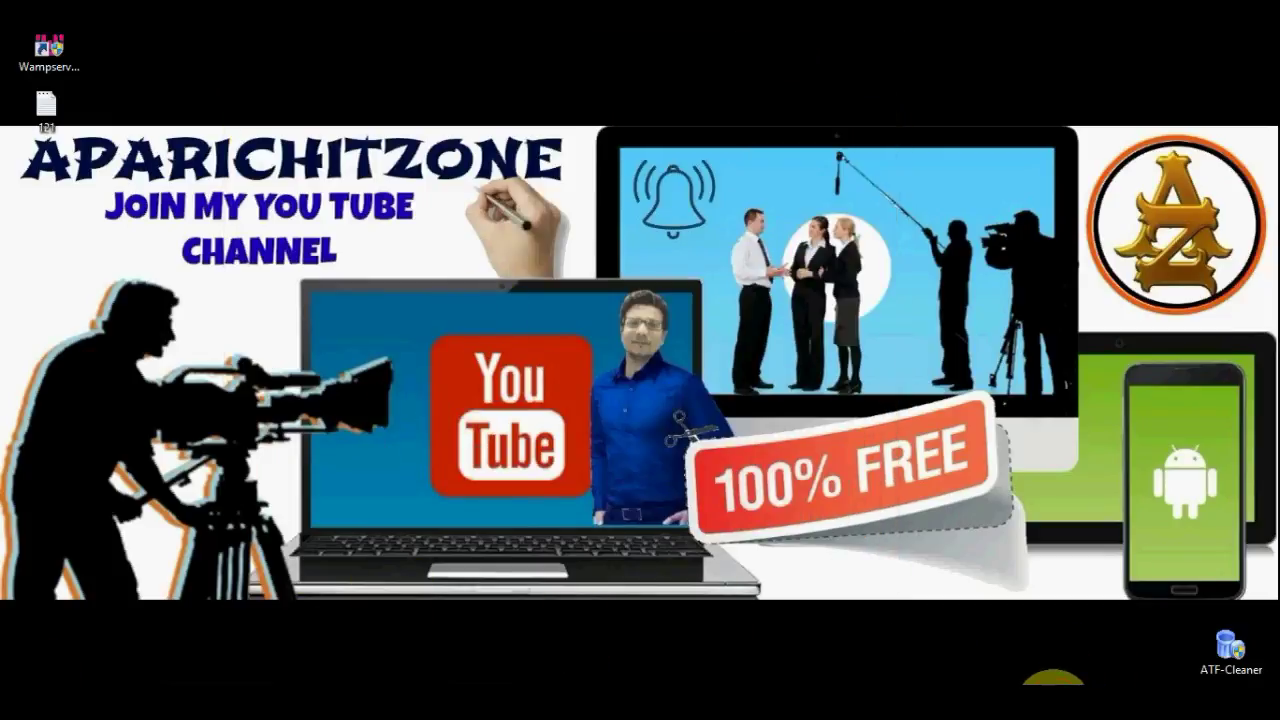
Launch phpMyAdmin from the WampServer tray menu
{"action": "left_click", "coordinate": [1060, 700]}
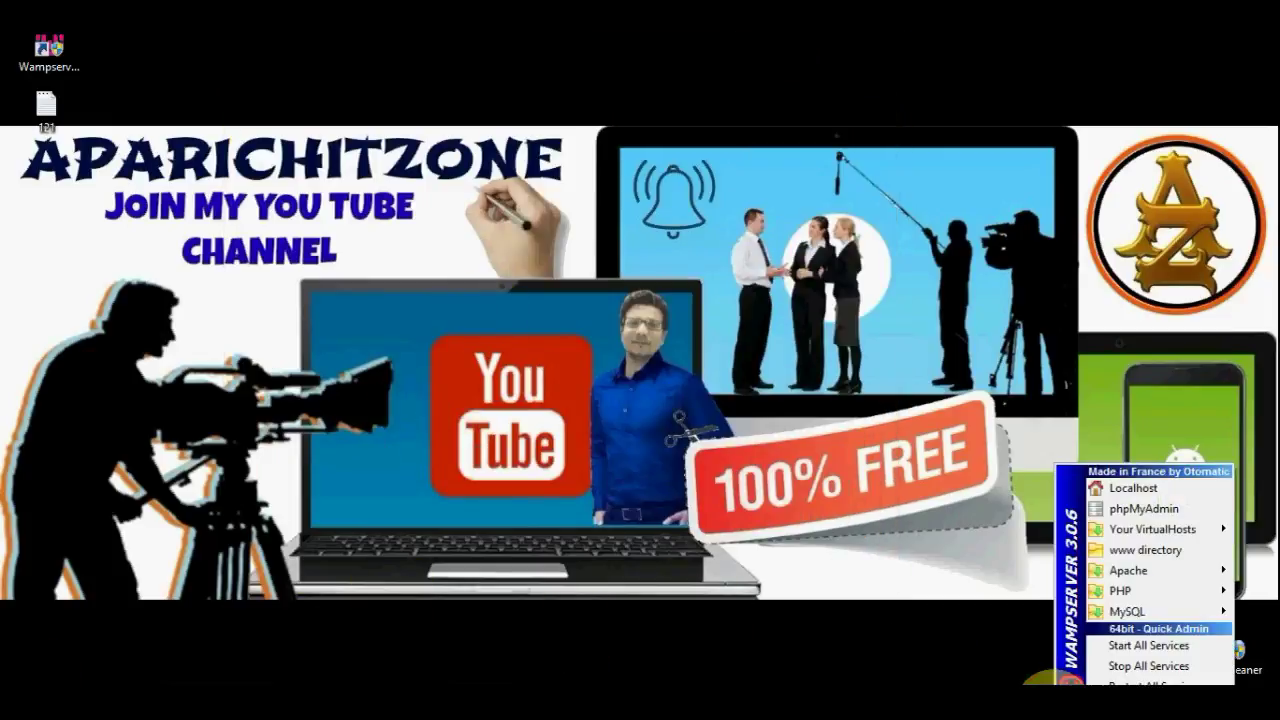
{"action": "left_click", "coordinate": [1015, 617]}
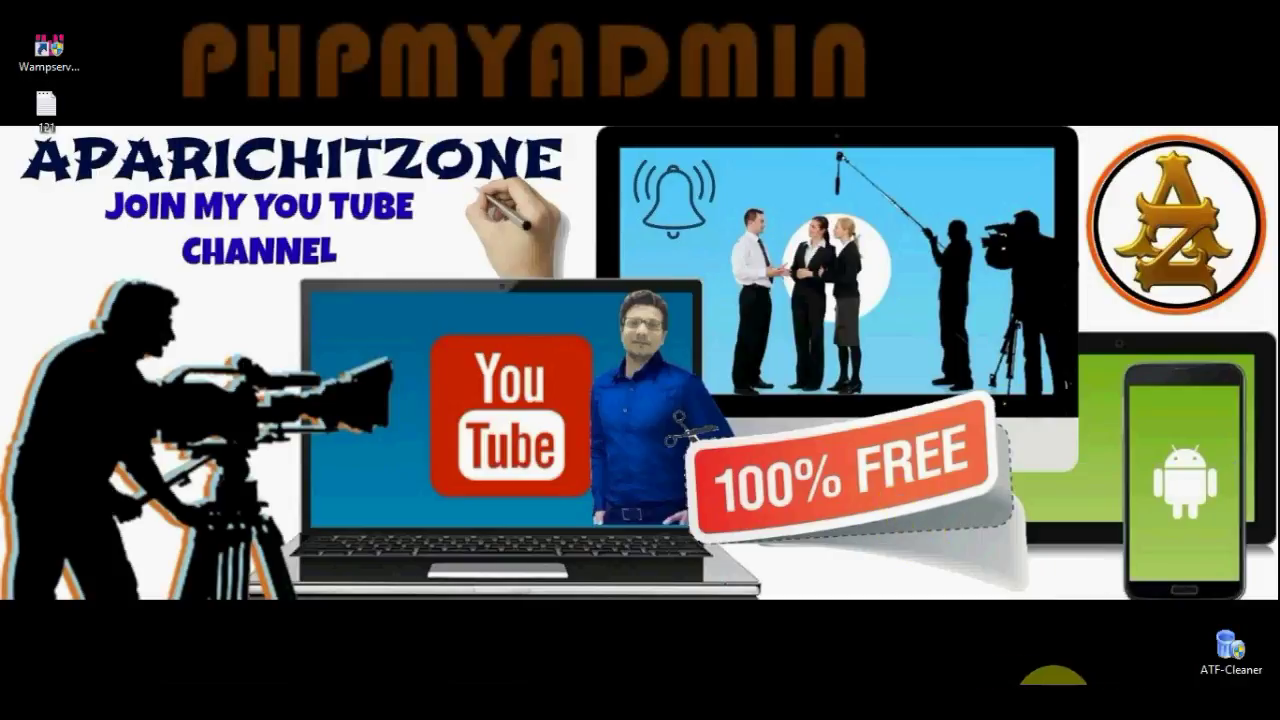
{"action": "left_click", "coordinate": [1054, 700]}
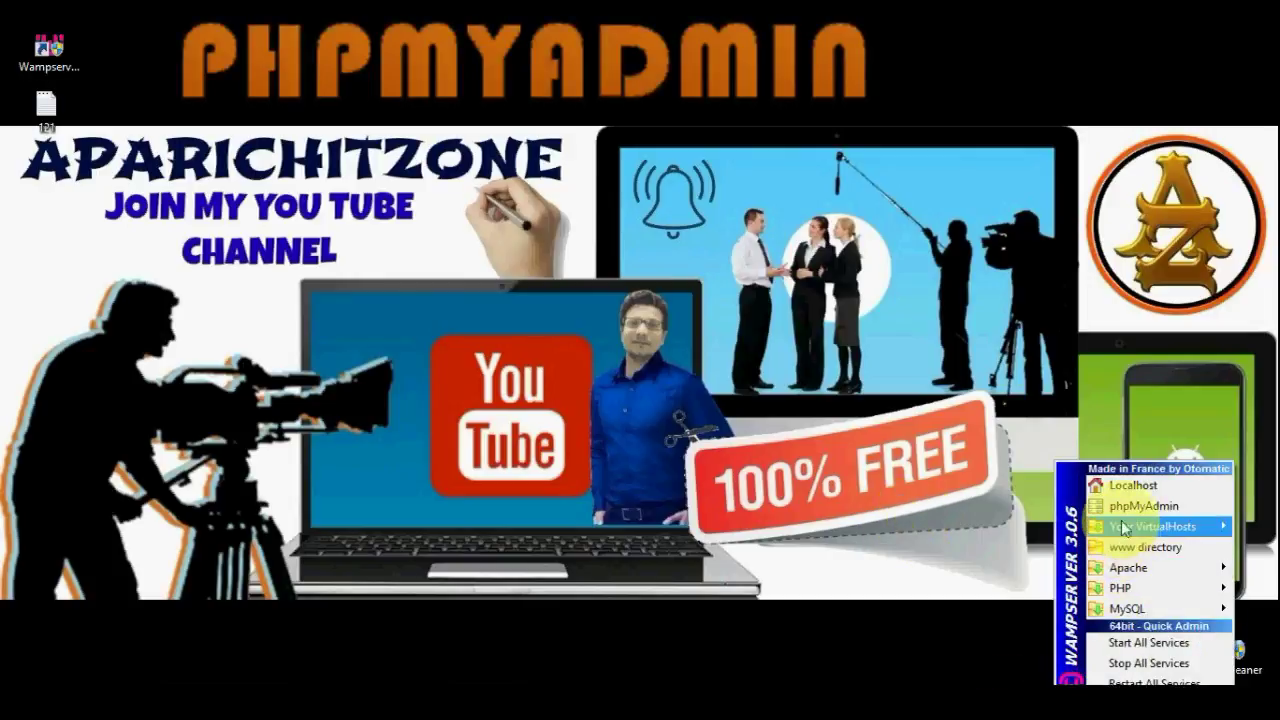
{"action": "left_click", "coordinate": [1122, 509]}
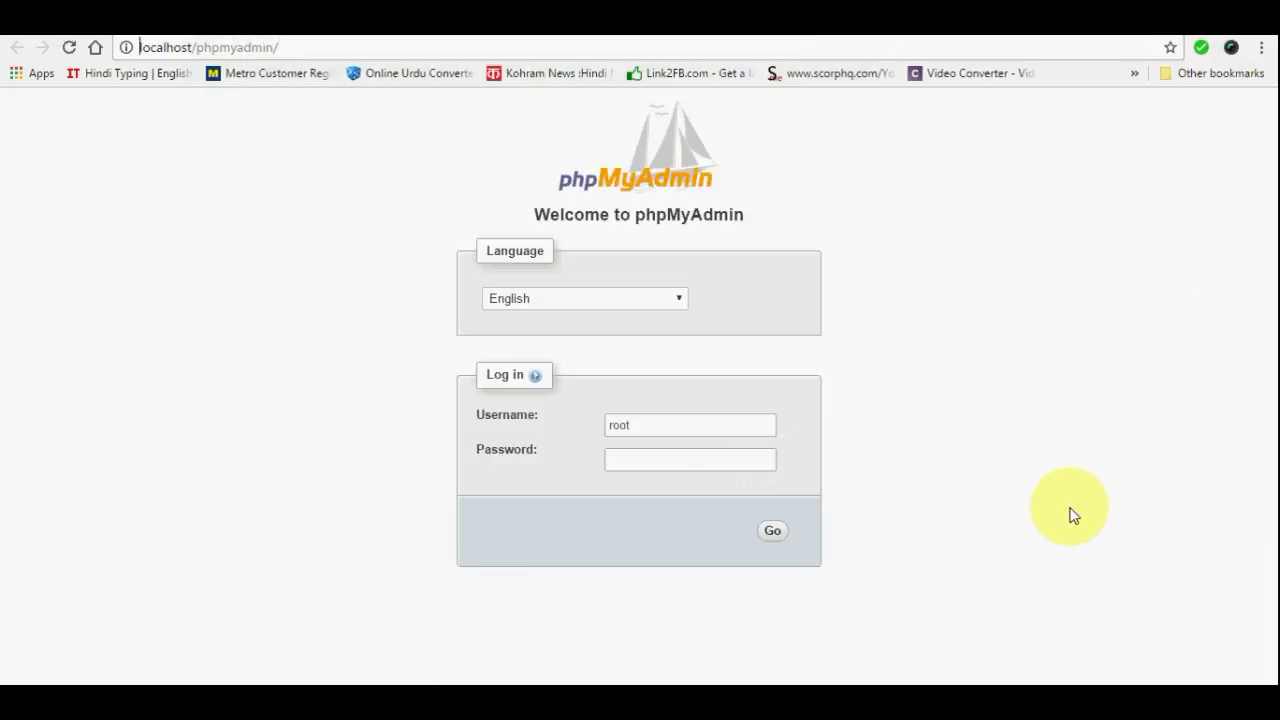
Log in to phpMyAdmin as root with a blank password
{"action": "double_click", "coordinate": [616, 420]}
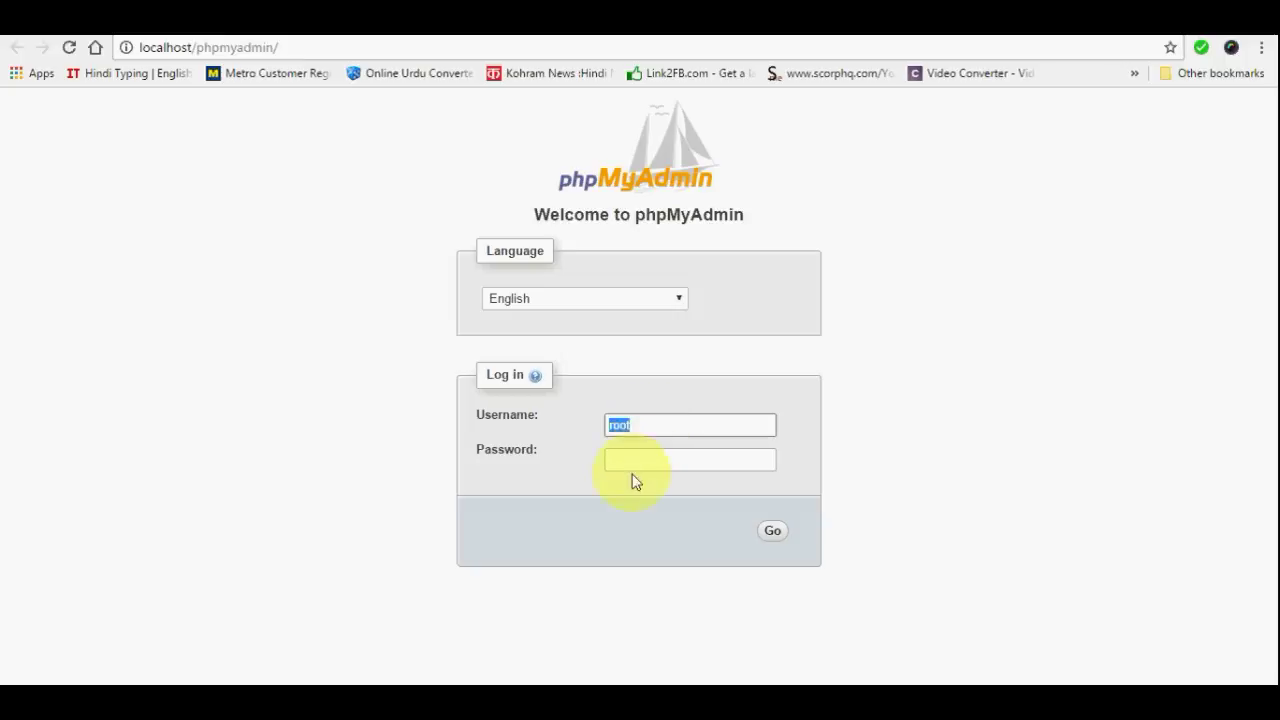
{"action": "left_click", "coordinate": [627, 467]}
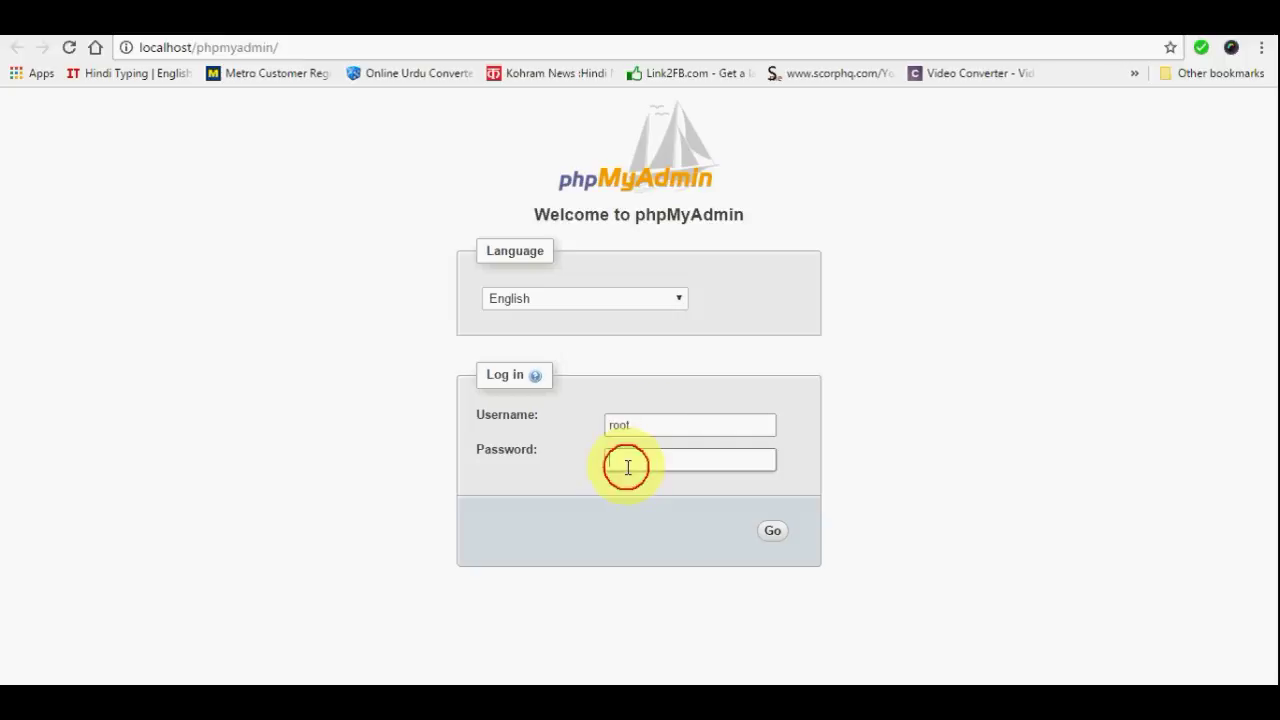
{"action": "left_click", "coordinate": [771, 534]}
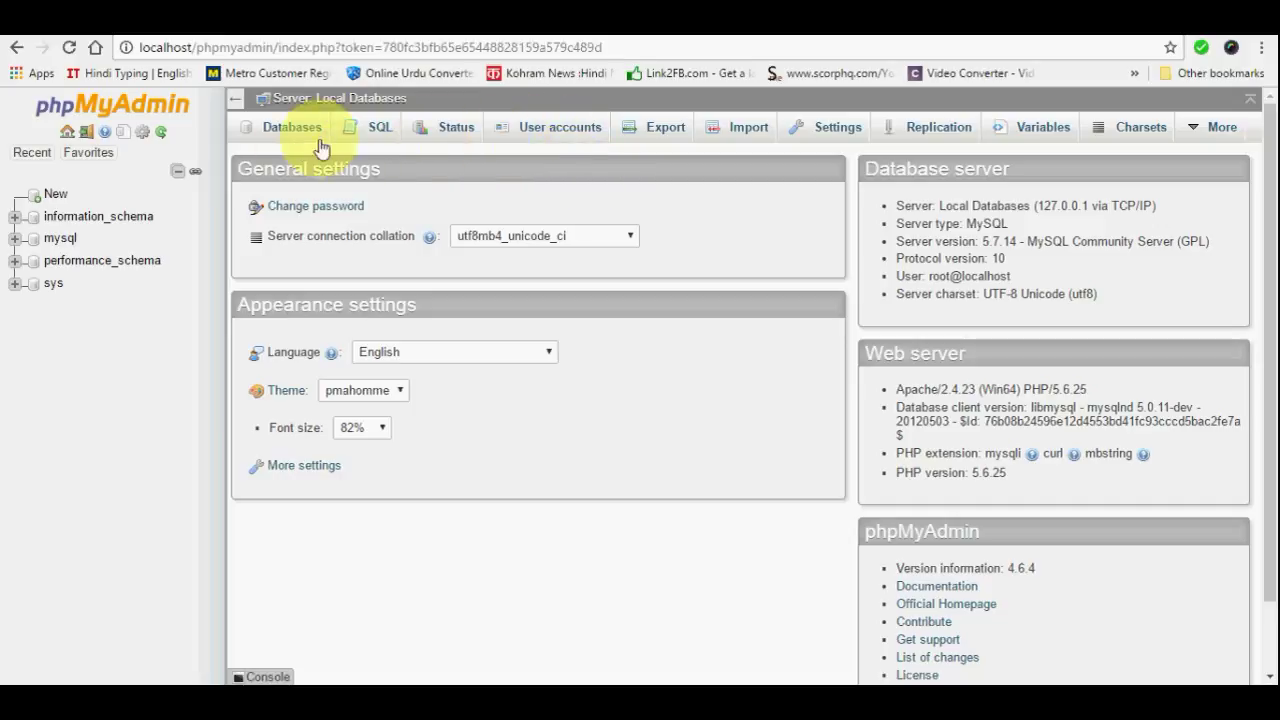
Go to User accounts and start adding a new user account
{"action": "left_click", "coordinate": [548, 130]}
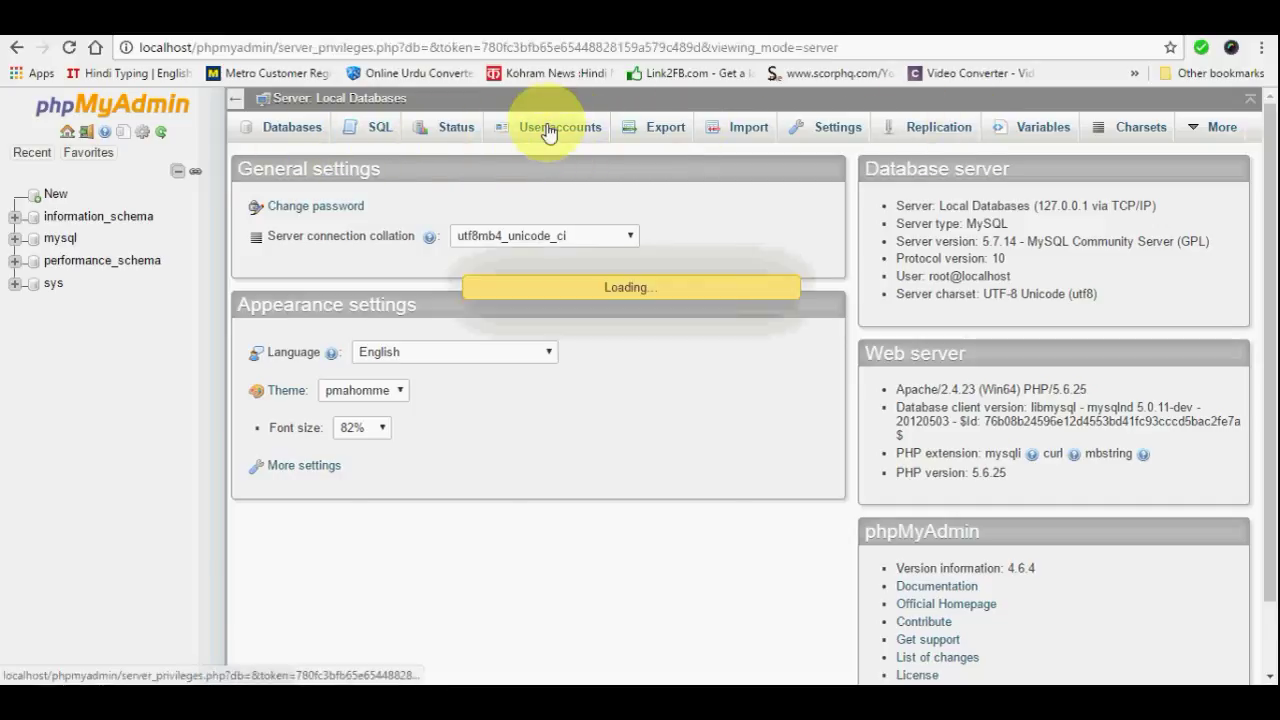
{"action": "scroll", "coordinate": [460, 250], "scroll_direction": "down", "scroll_amount": 1}
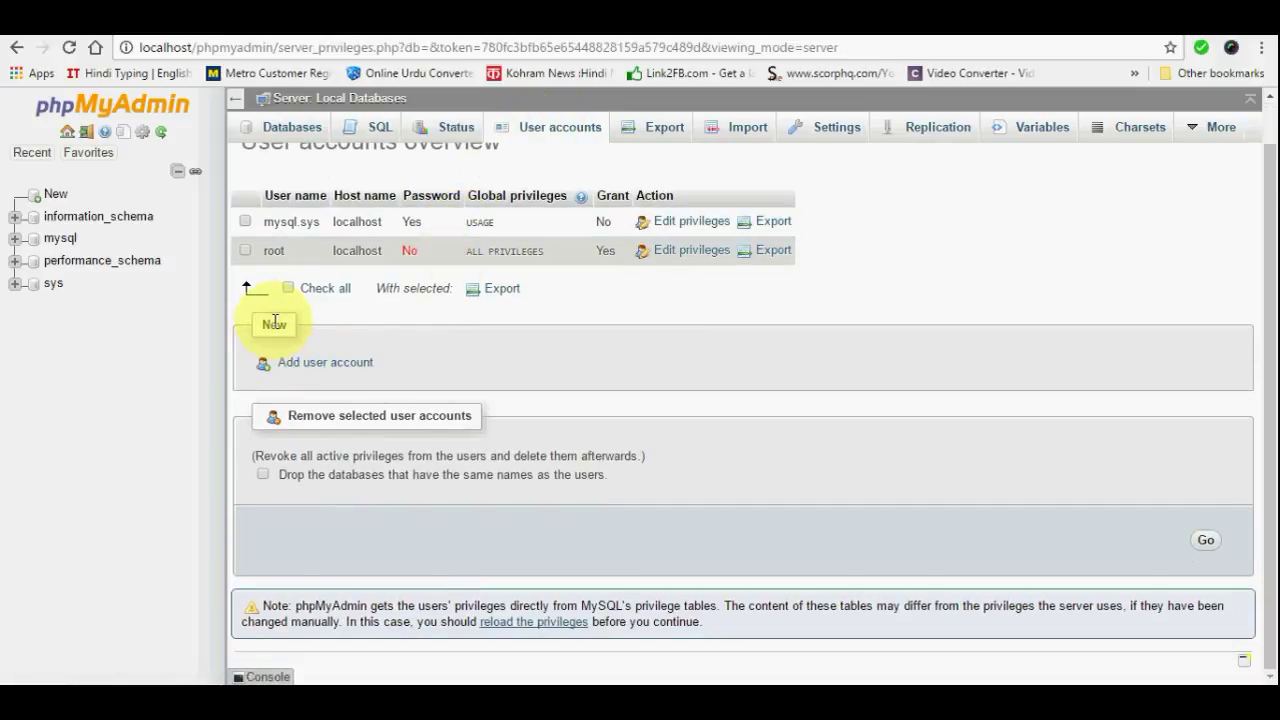
{"action": "scroll", "coordinate": [408, 318], "scroll_direction": "up", "scroll_amount": 1}
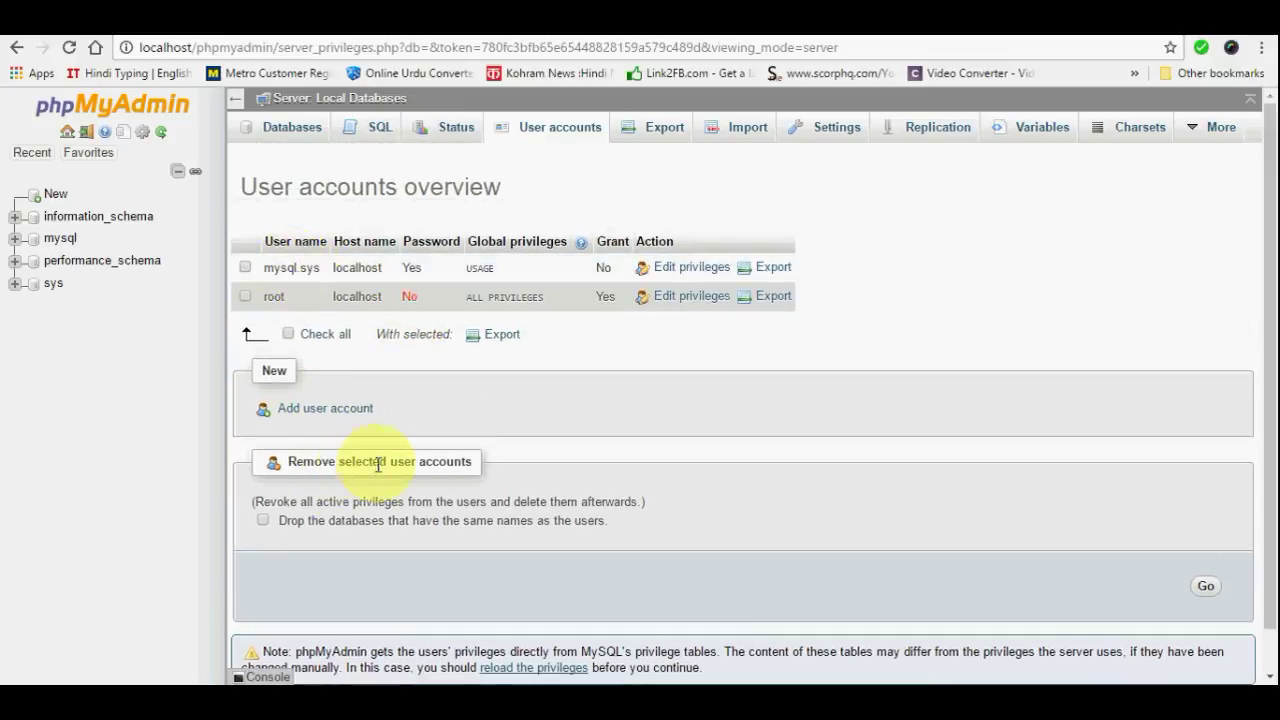
{"action": "left_click", "coordinate": [301, 411]}
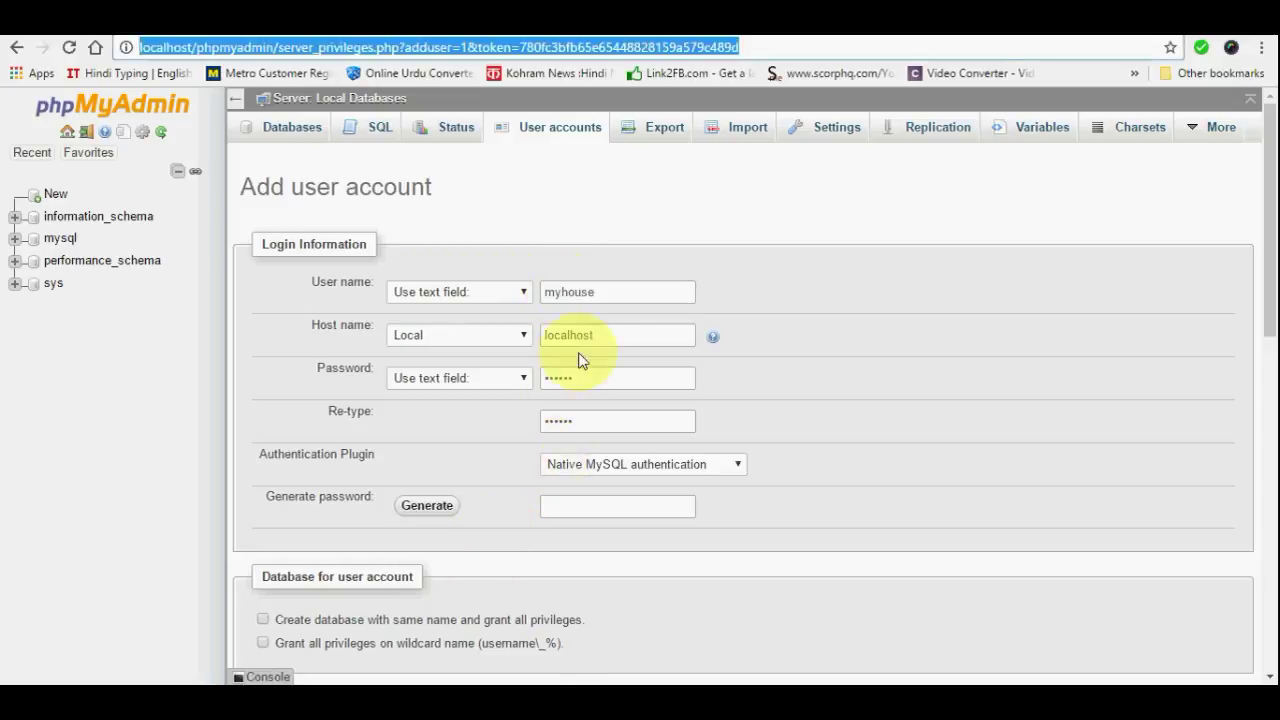
{"action": "key", "text": "alt+Tab"}
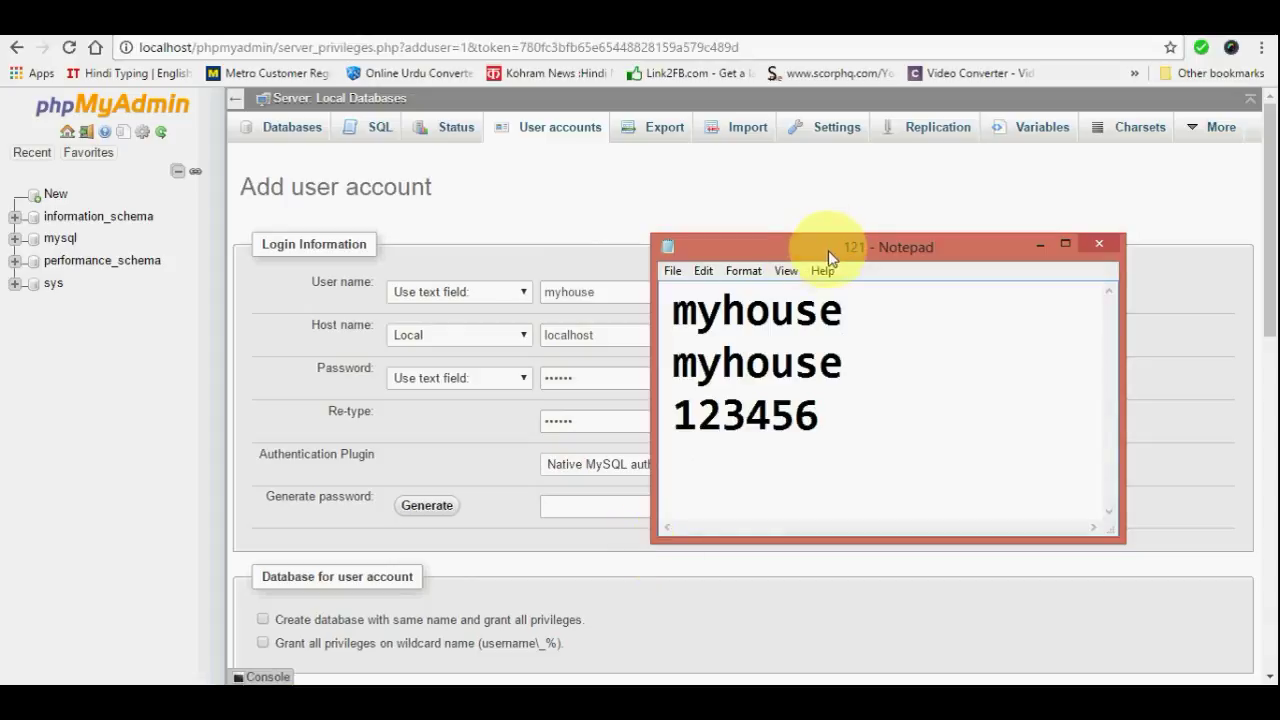
{"action": "left_click_drag", "start_coordinate": [829, 251], "coordinate": [1081, 197]}
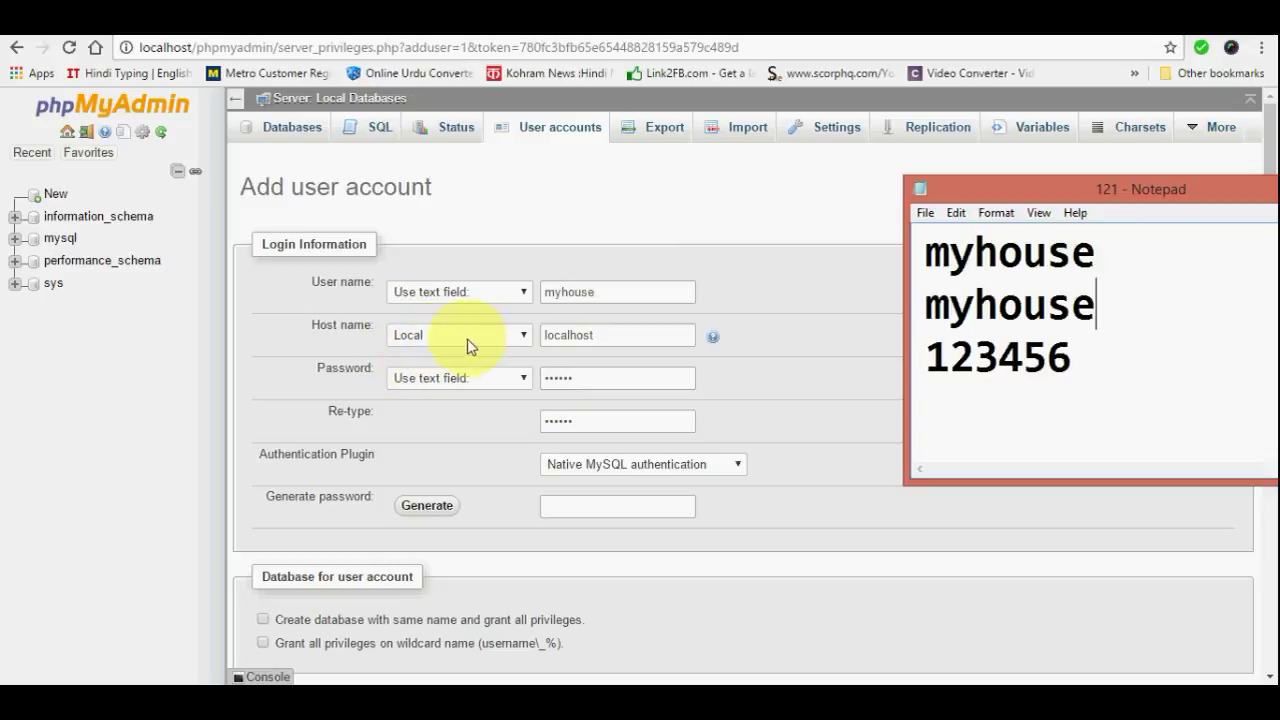
{"action": "left_click", "coordinate": [533, 340]}
{"action": "left_click", "coordinate": [471, 370]}
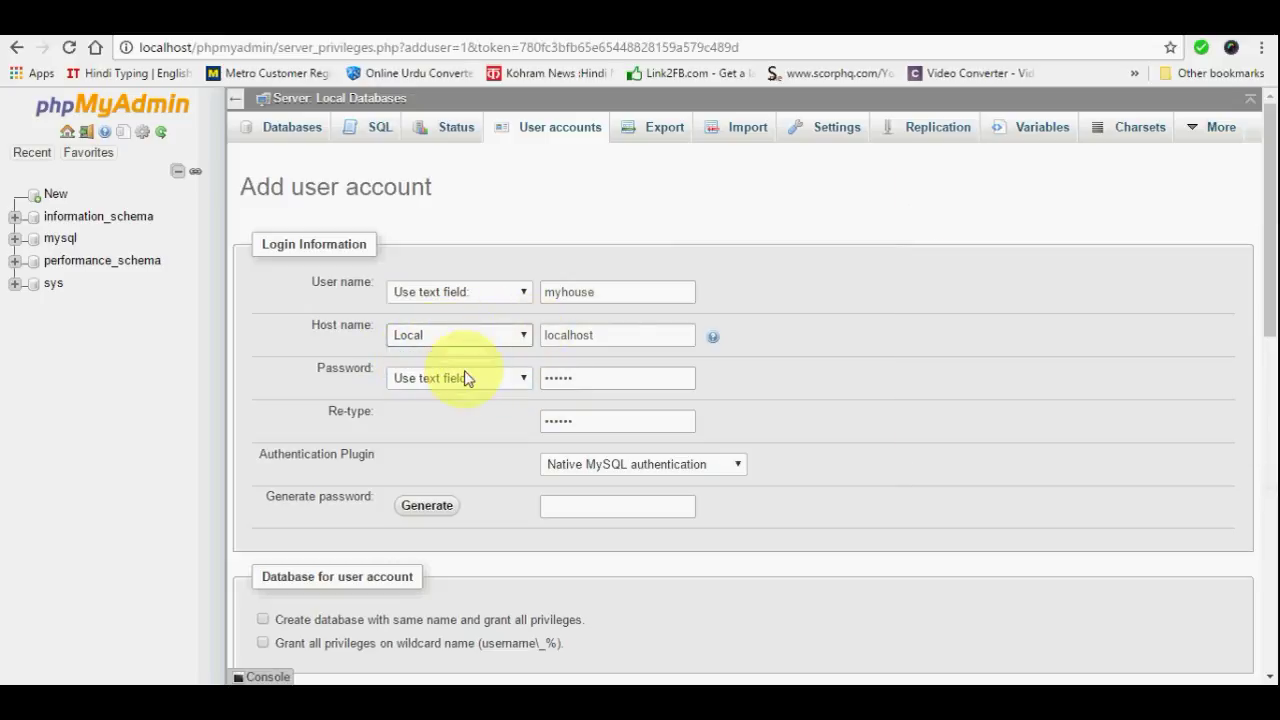
{"action": "left_click", "coordinate": [522, 678]}
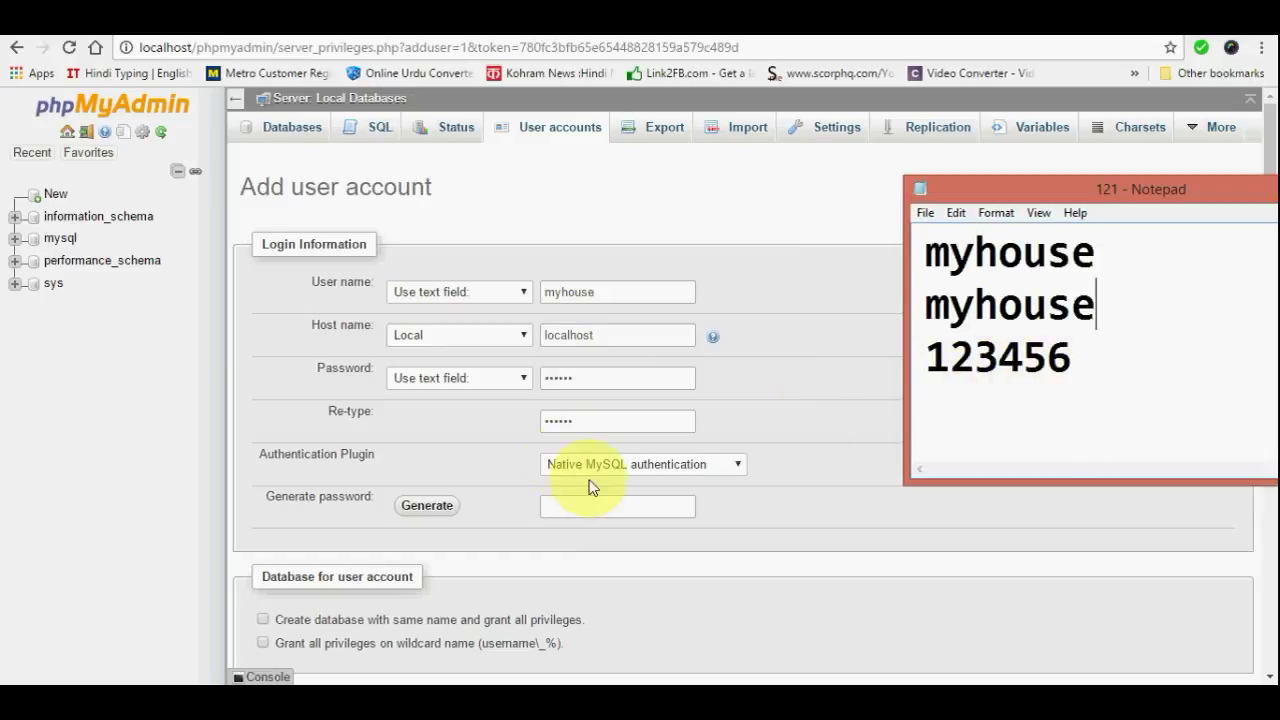
{"action": "left_click_drag", "start_coordinate": [1180, 192], "coordinate": [980, 226]}
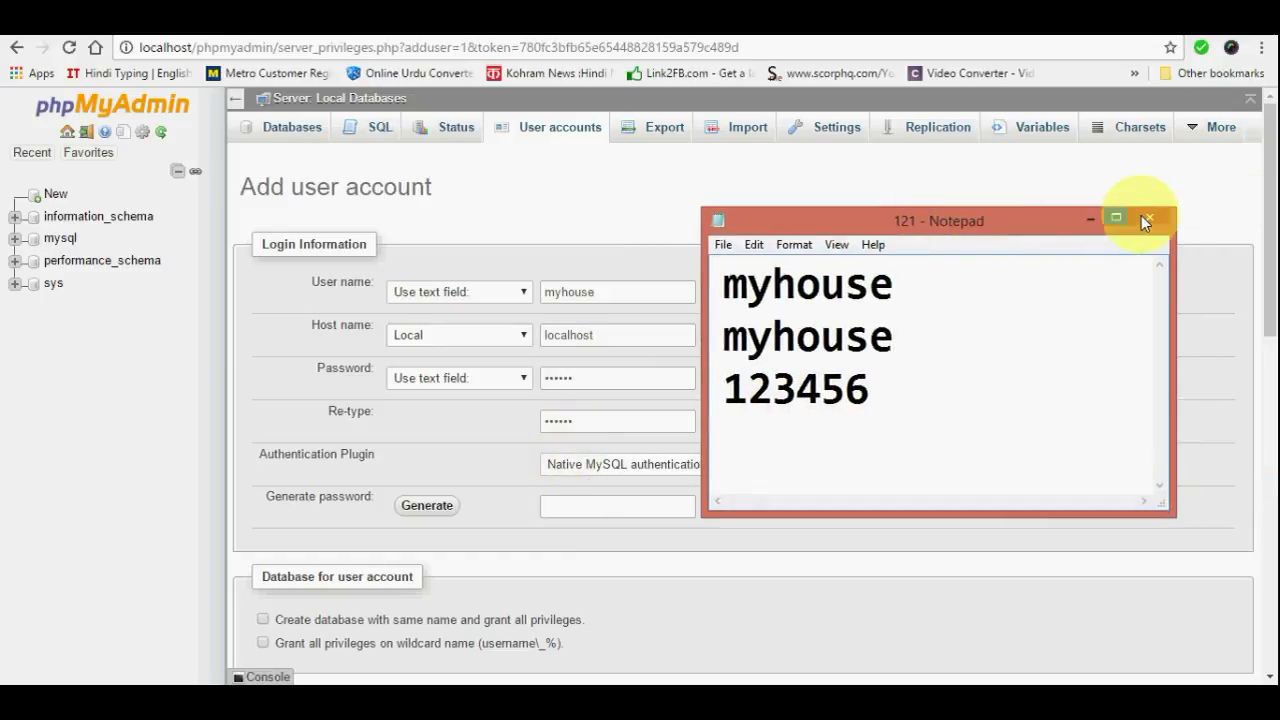
{"action": "left_click", "coordinate": [1142, 214]}
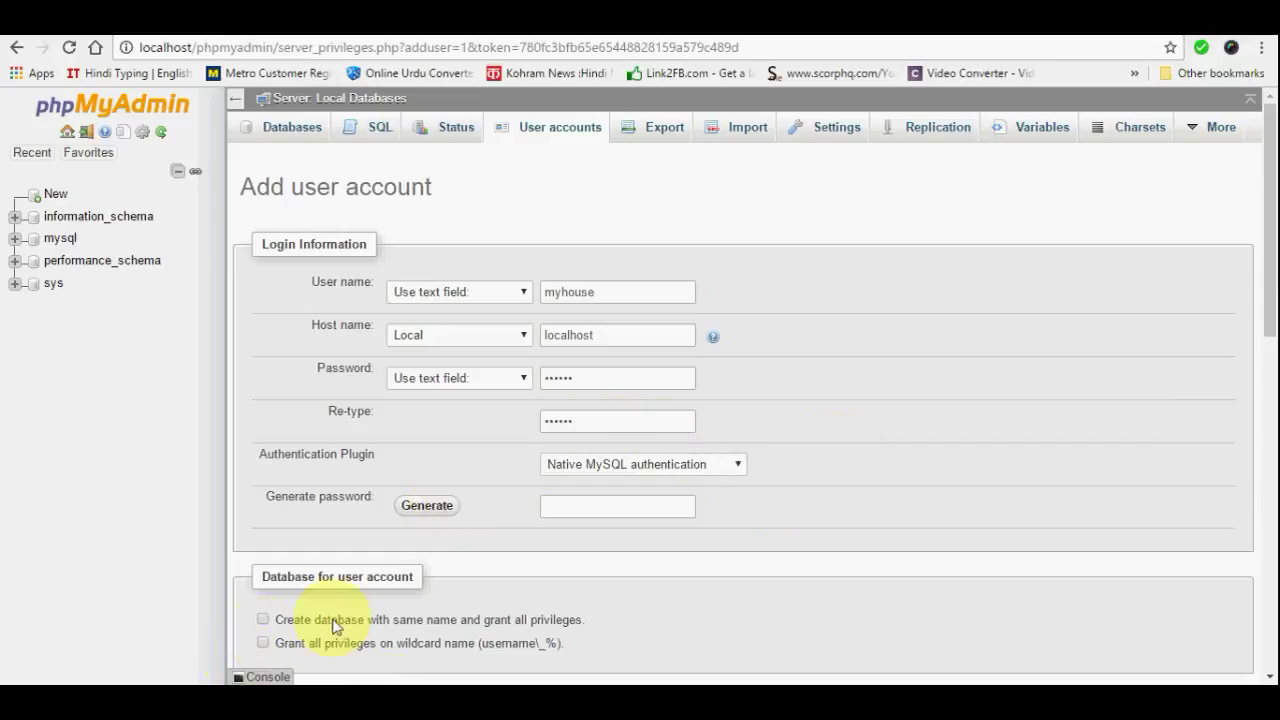
Create user myhouse with a same-name database, wildcard grants and all global privileges
{"action": "left_click", "coordinate": [1265, 265]}
{"action": "left_click_drag", "start_coordinate": [1265, 265], "coordinate": [1268, 337]}
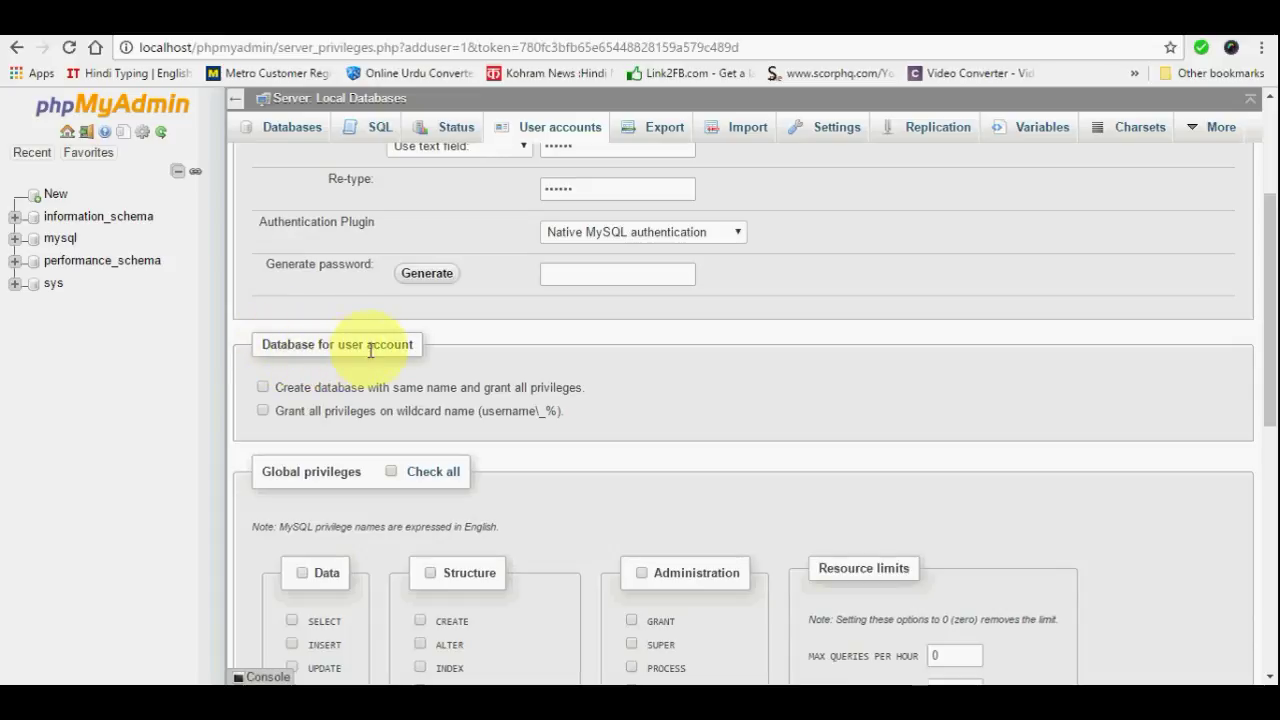
{"action": "left_click", "coordinate": [264, 389]}
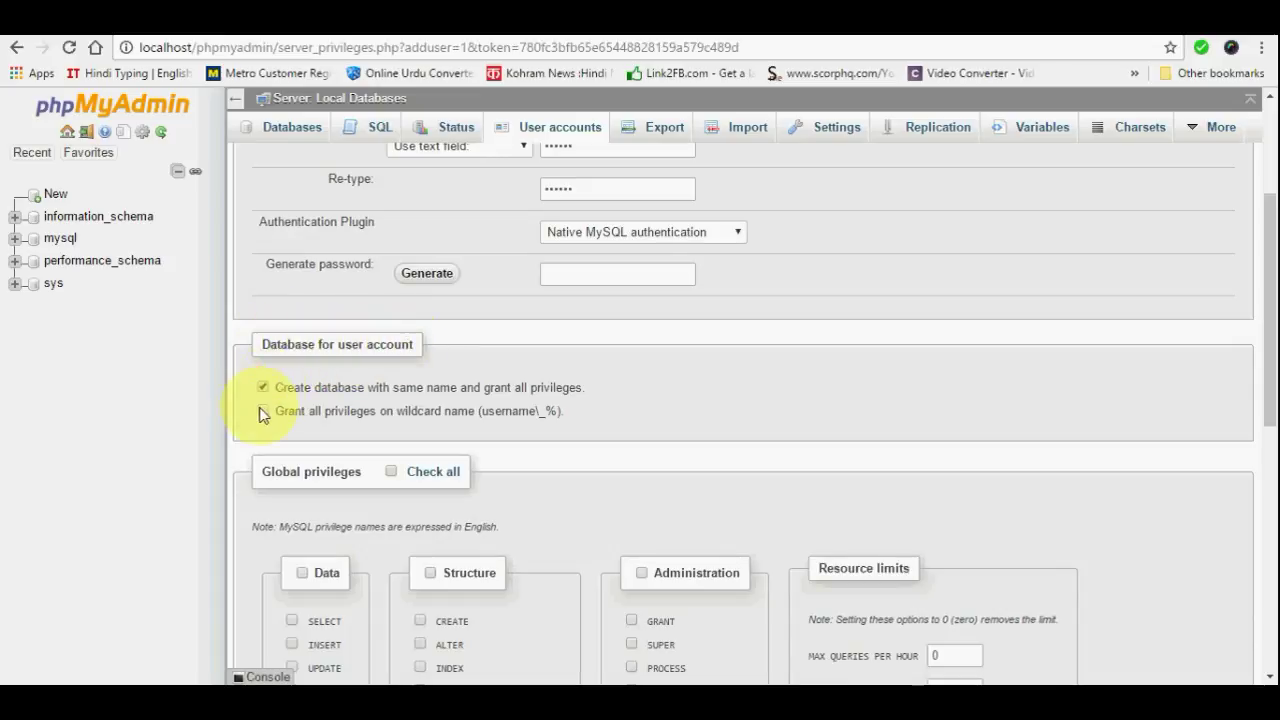
{"action": "left_click", "coordinate": [264, 412]}
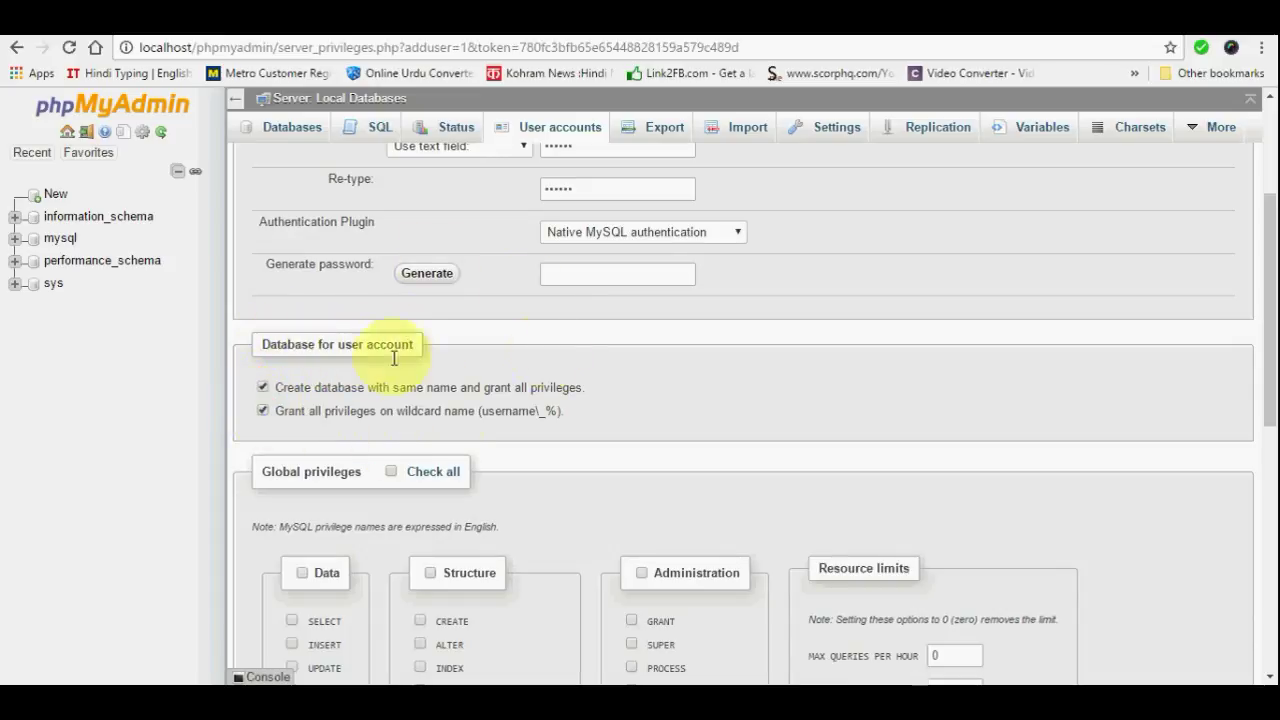
{"action": "scroll", "coordinate": [642, 358], "scroll_direction": "down", "scroll_amount": 2}
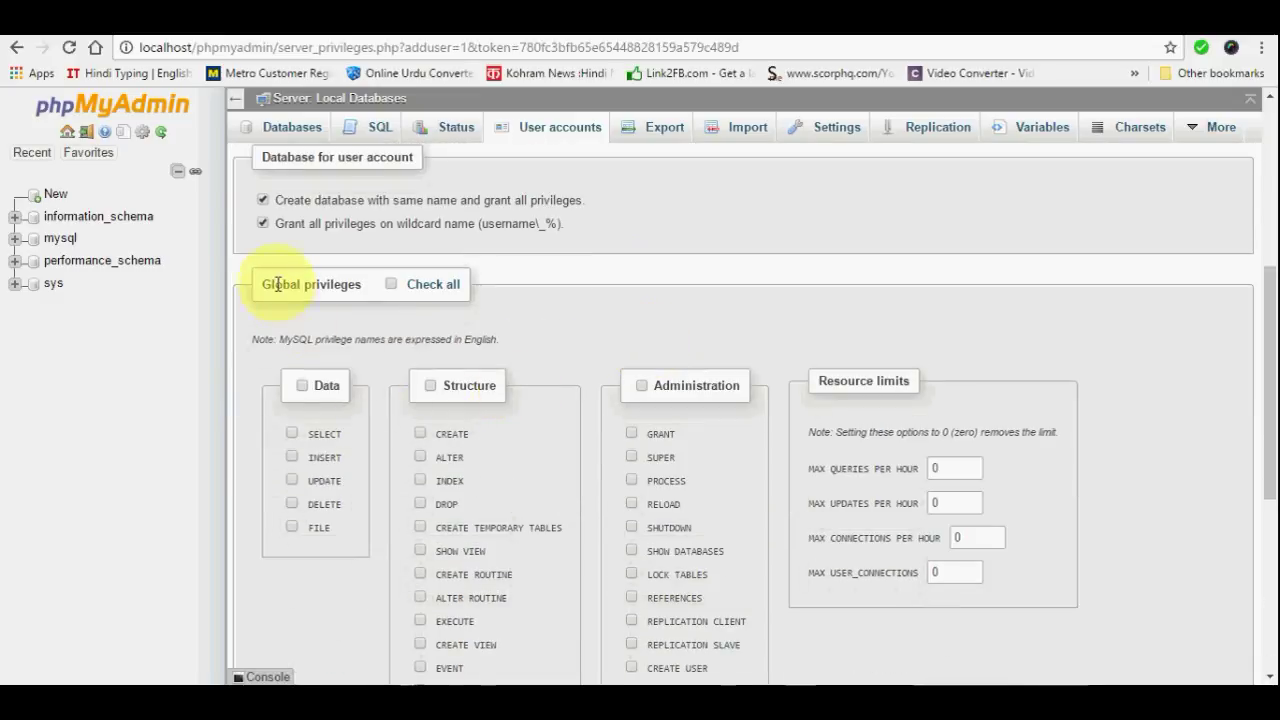
{"action": "left_click", "coordinate": [391, 286]}
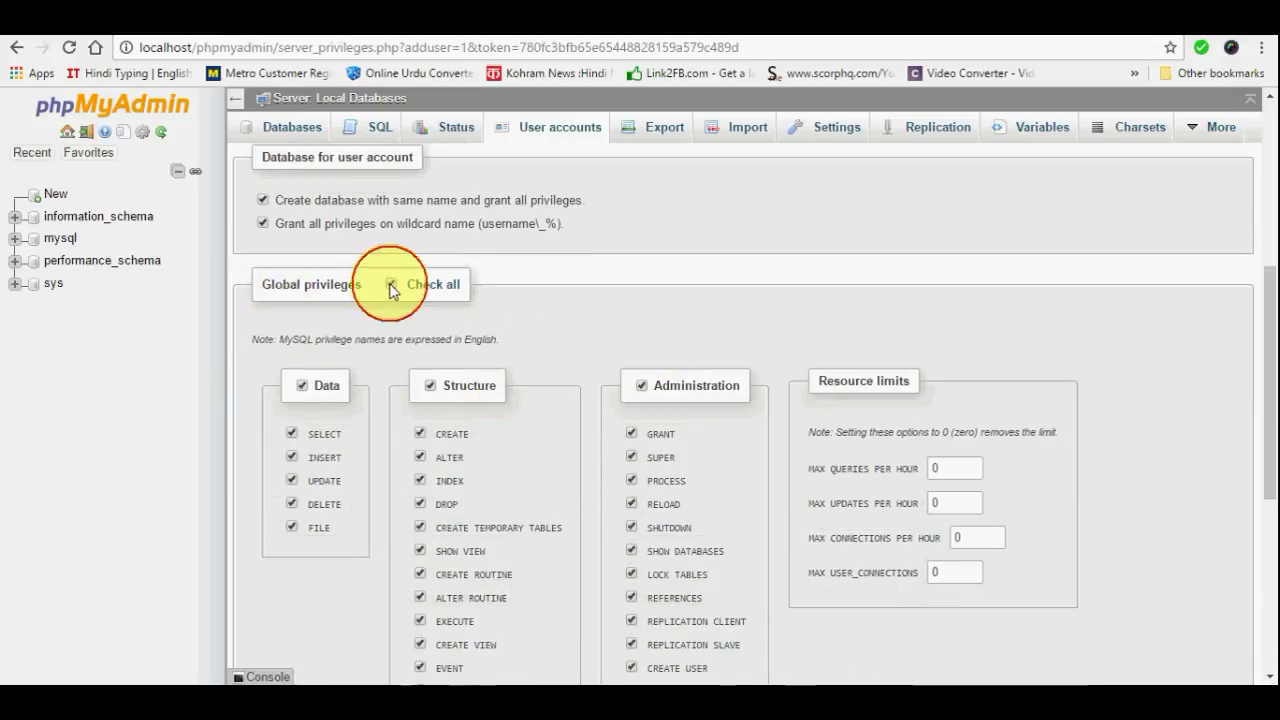
{"action": "scroll", "coordinate": [829, 380], "scroll_direction": "down", "scroll_amount": 4}
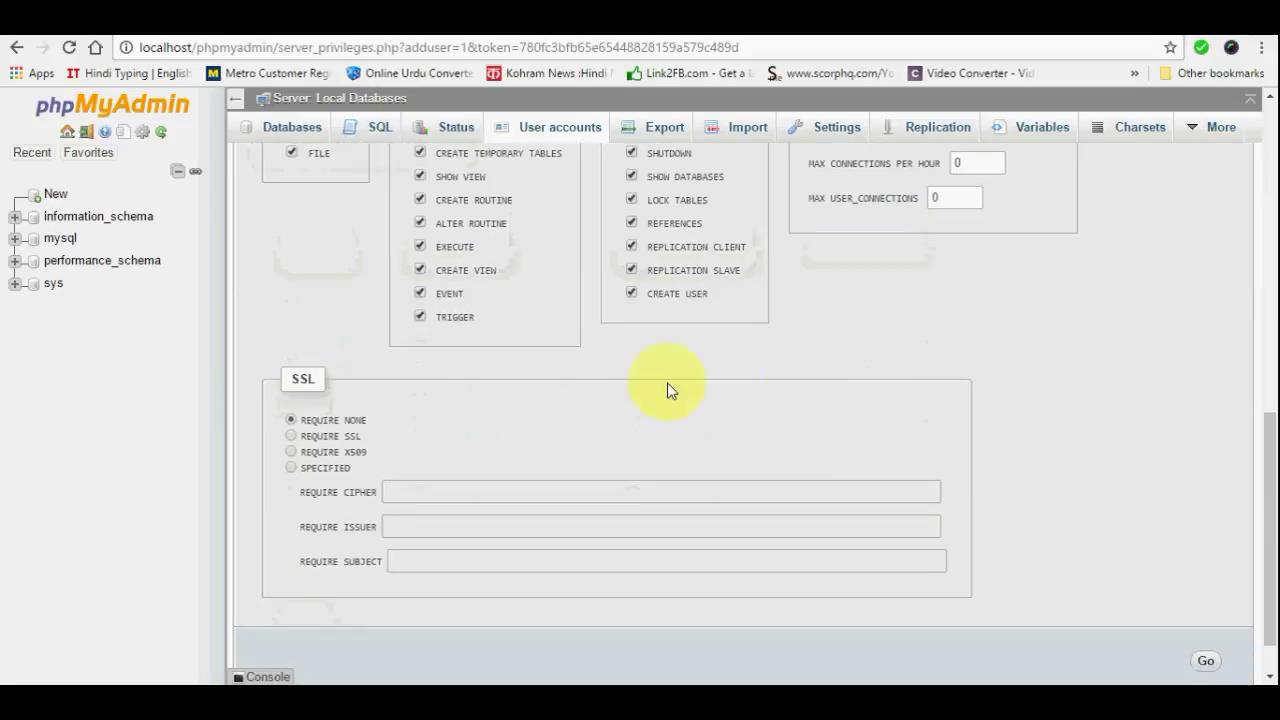
{"action": "scroll", "coordinate": [600, 390], "scroll_direction": "down", "scroll_amount": 1}
{"action": "scroll", "coordinate": [594, 391], "scroll_direction": "up", "scroll_amount": 1}
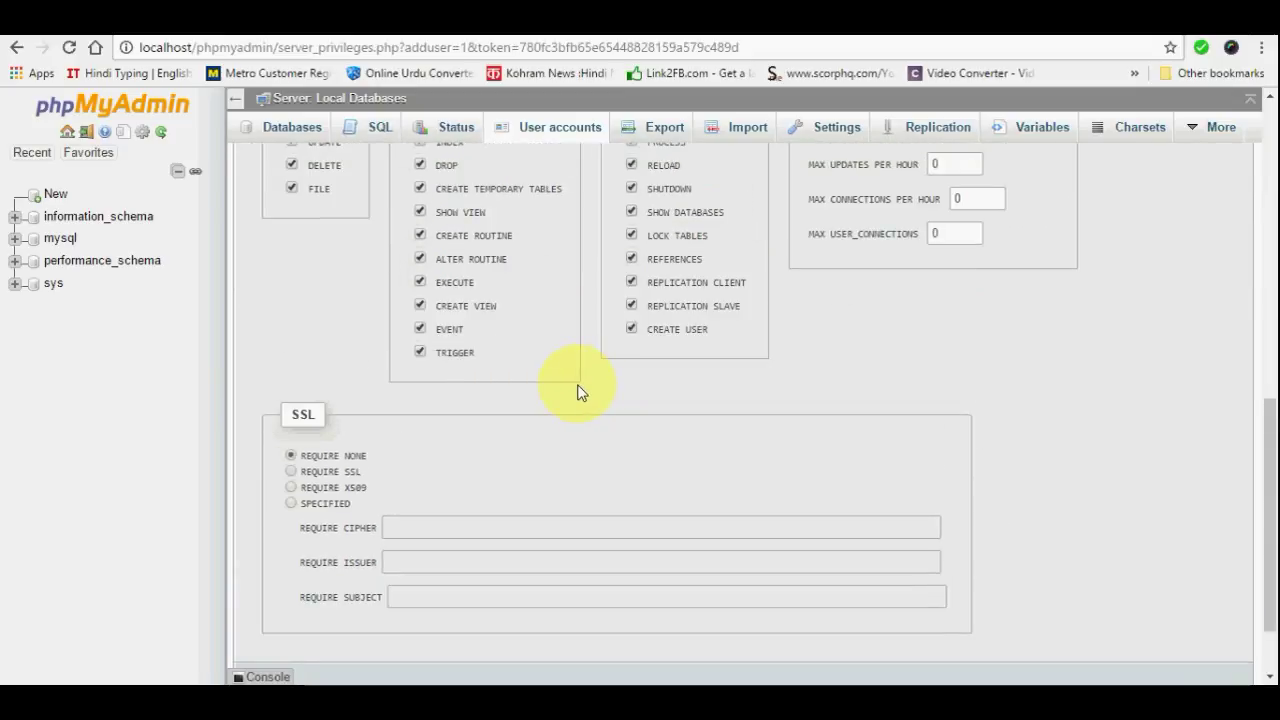
{"action": "scroll", "coordinate": [576, 392], "scroll_direction": "down", "scroll_amount": 1}
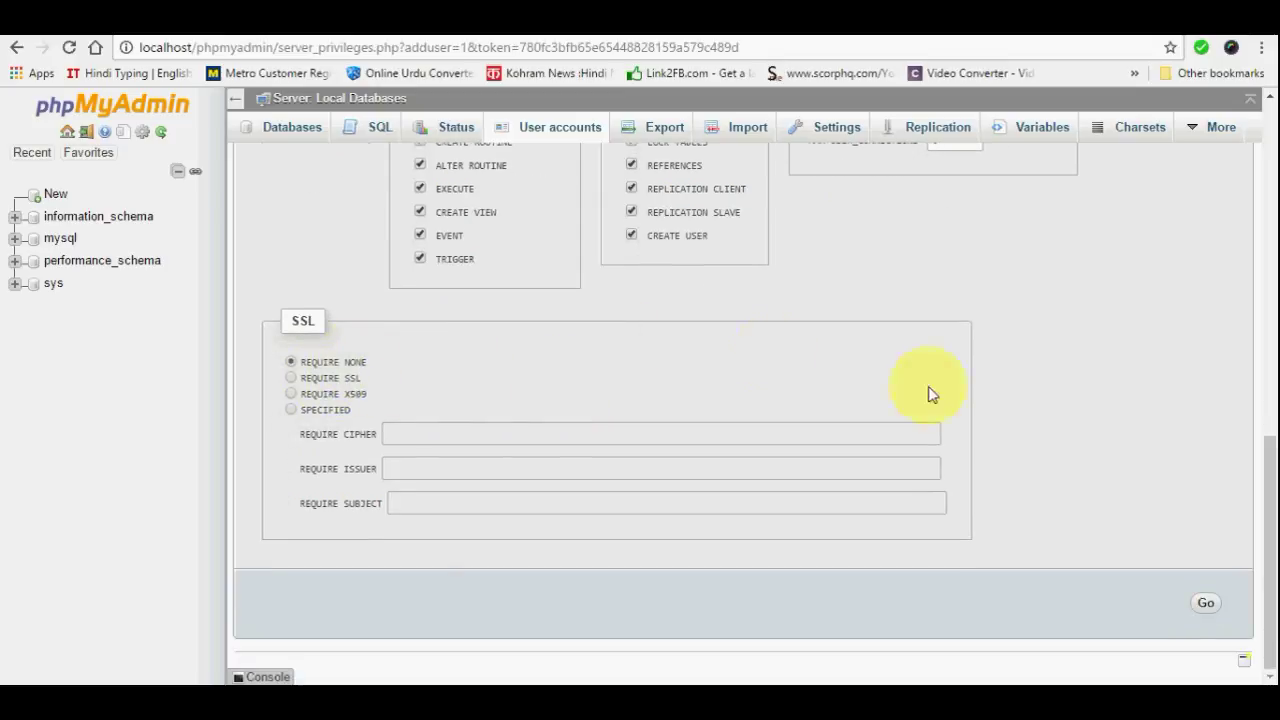
{"action": "left_click", "coordinate": [1206, 603]}
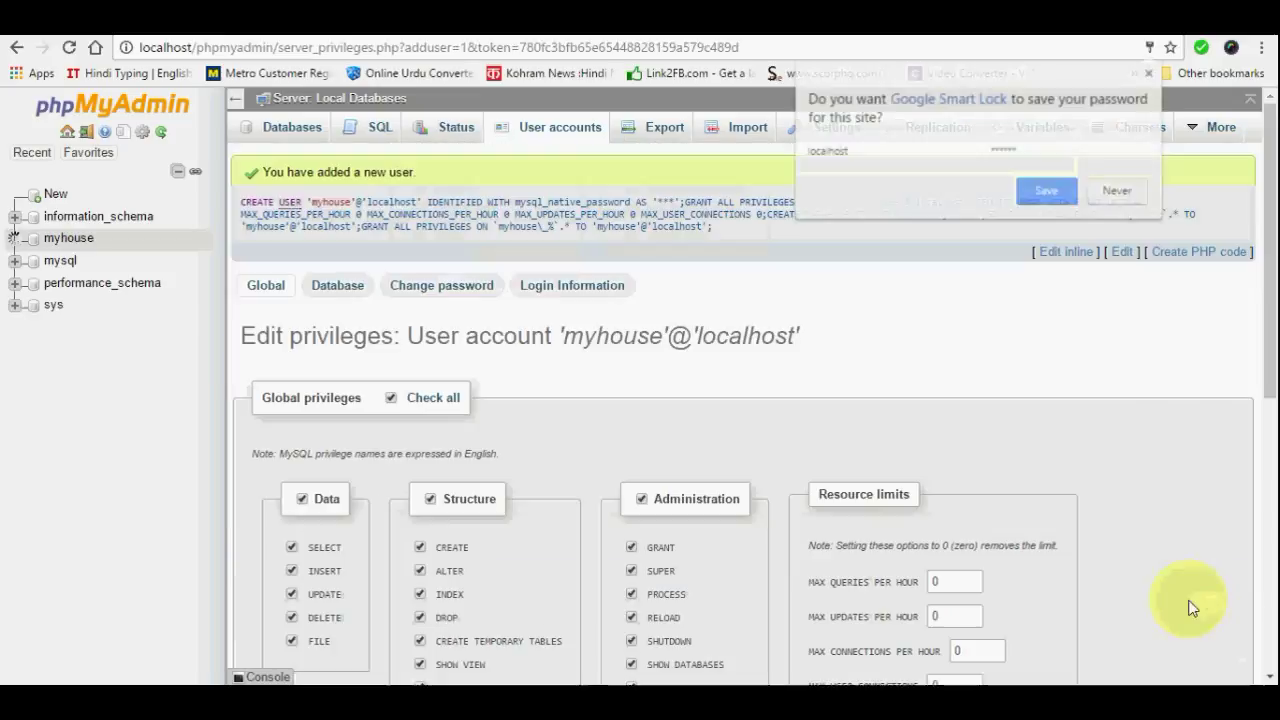
{"action": "left_click", "coordinate": [1112, 190]}
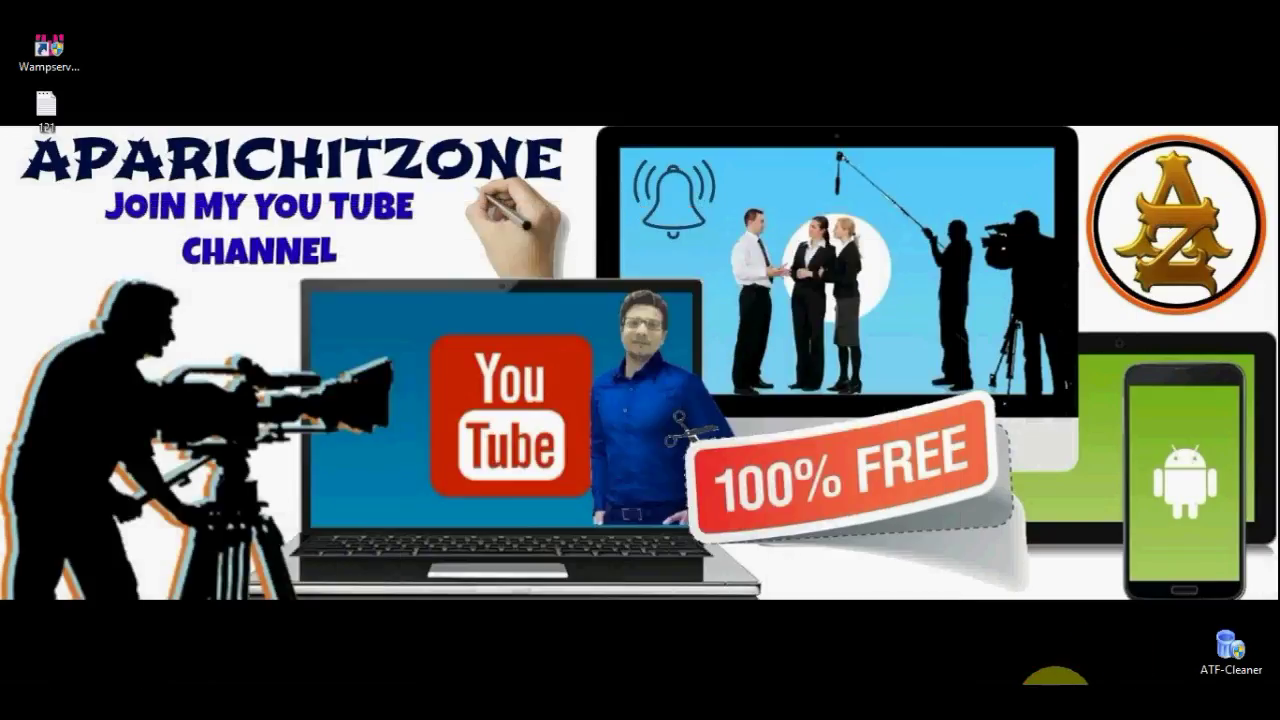
Open wp-config-sample.php from the www/myhouse folder in Notepad++
{"action": "left_click", "coordinate": [1055, 688]}
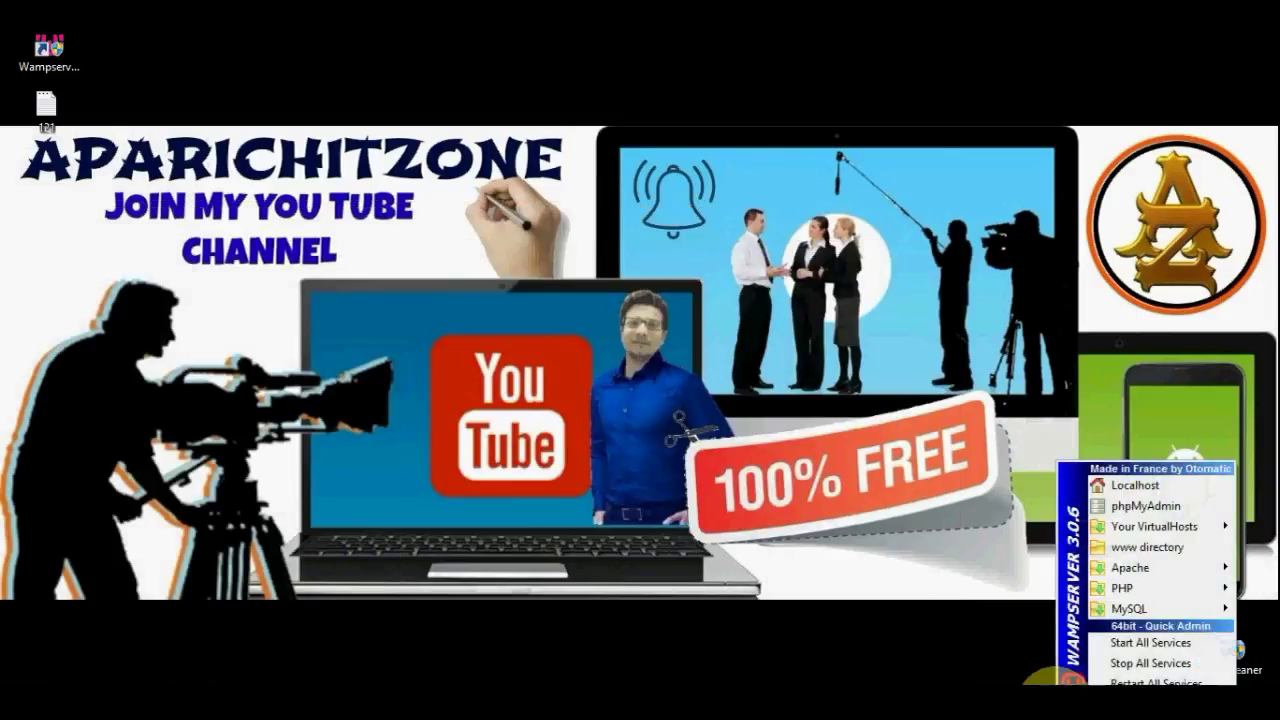
{"action": "left_click", "coordinate": [1150, 548]}
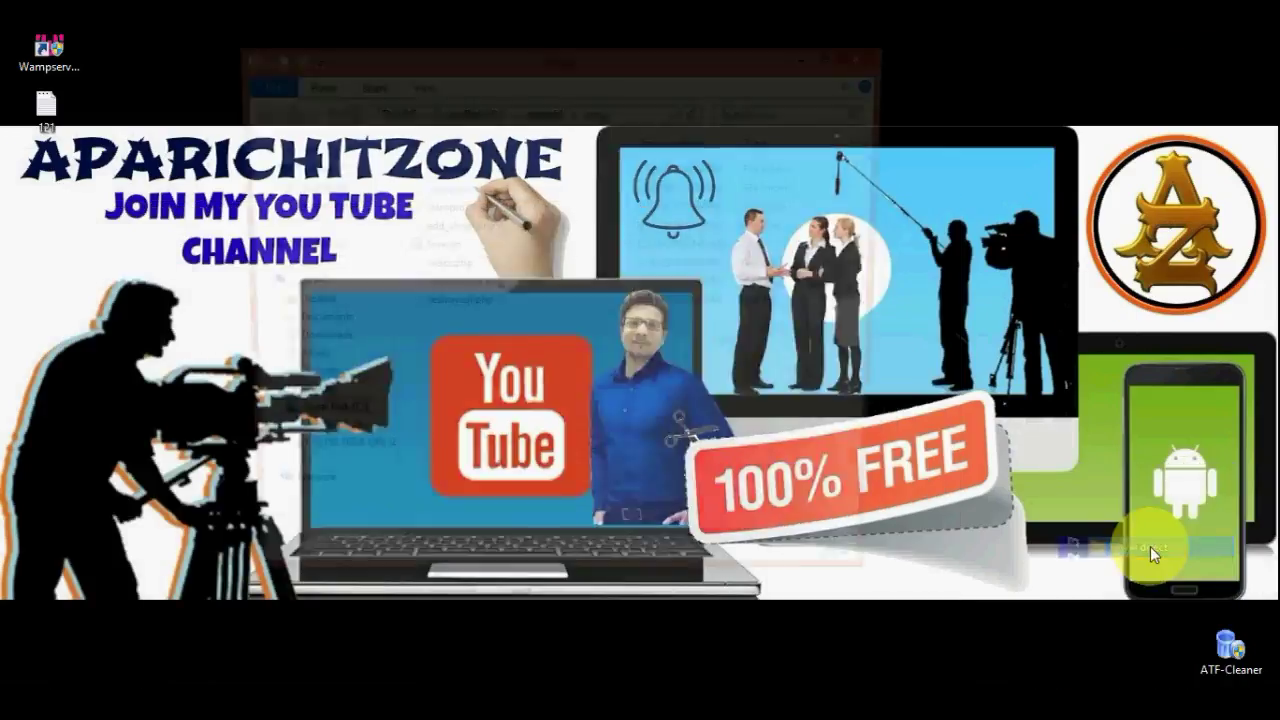
{"action": "left_click", "coordinate": [455, 172]}
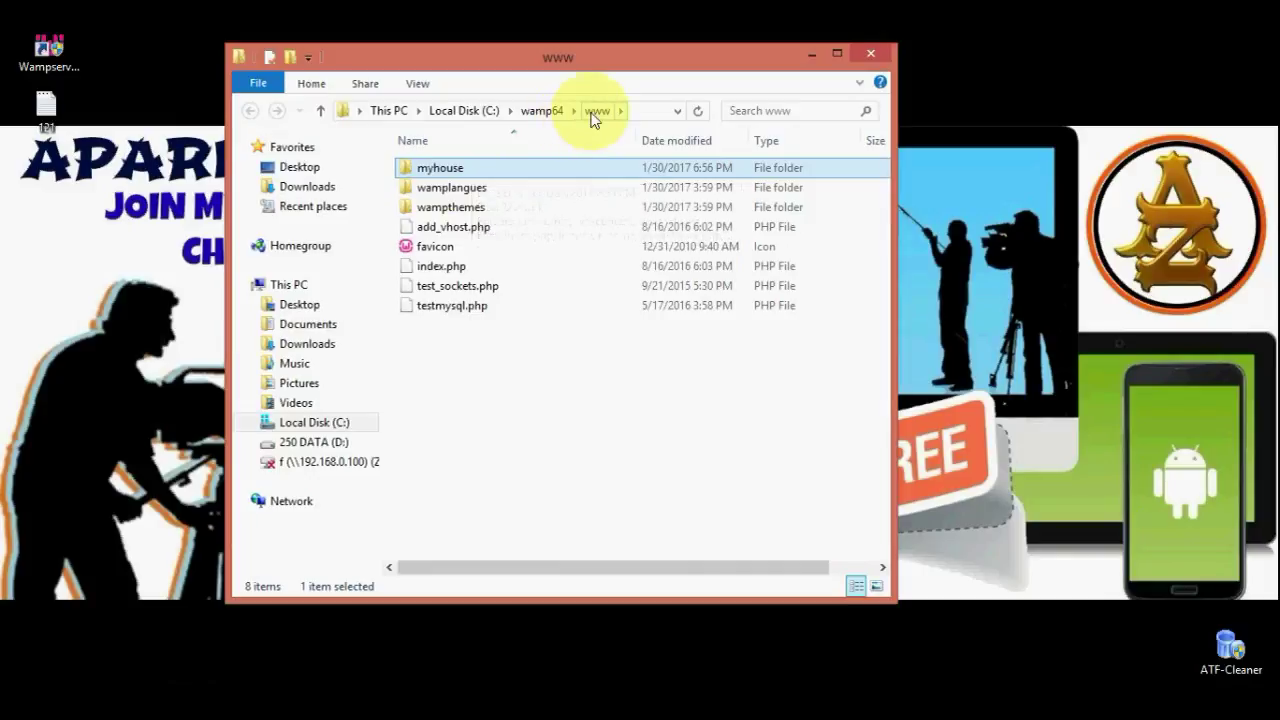
{"action": "double_click", "coordinate": [440, 168]}
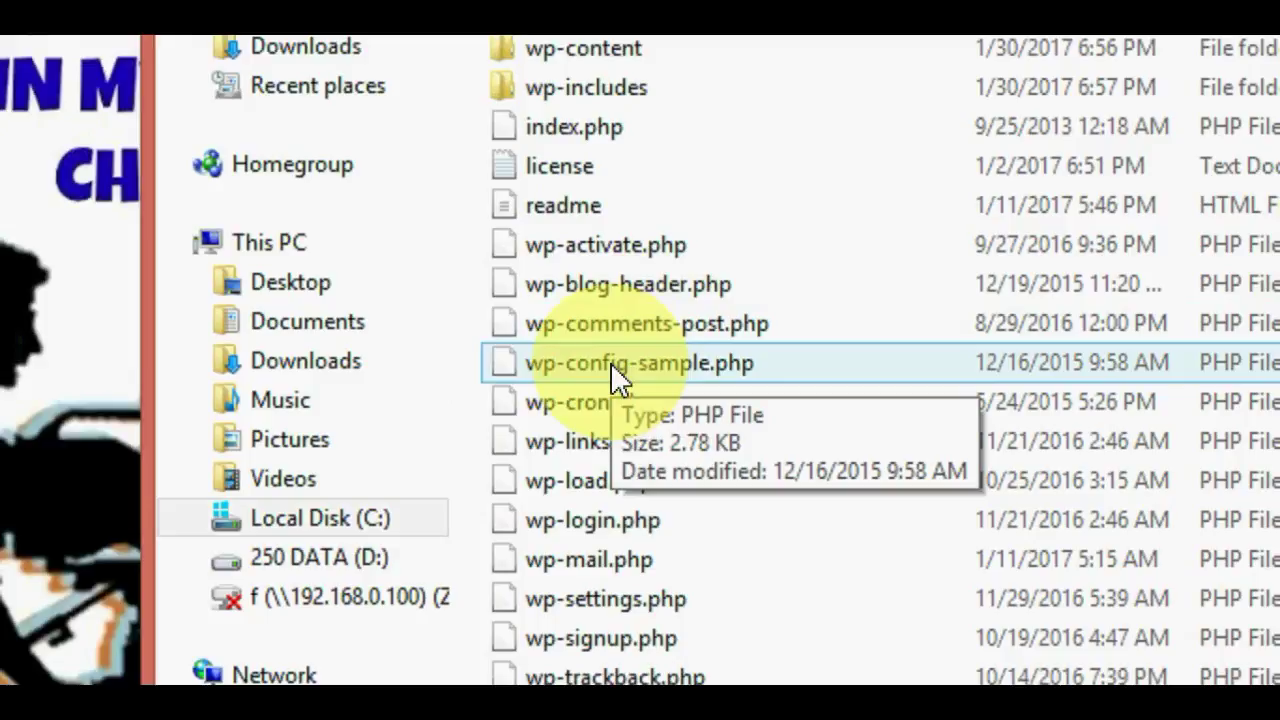
{"action": "right_click", "coordinate": [610, 363]}
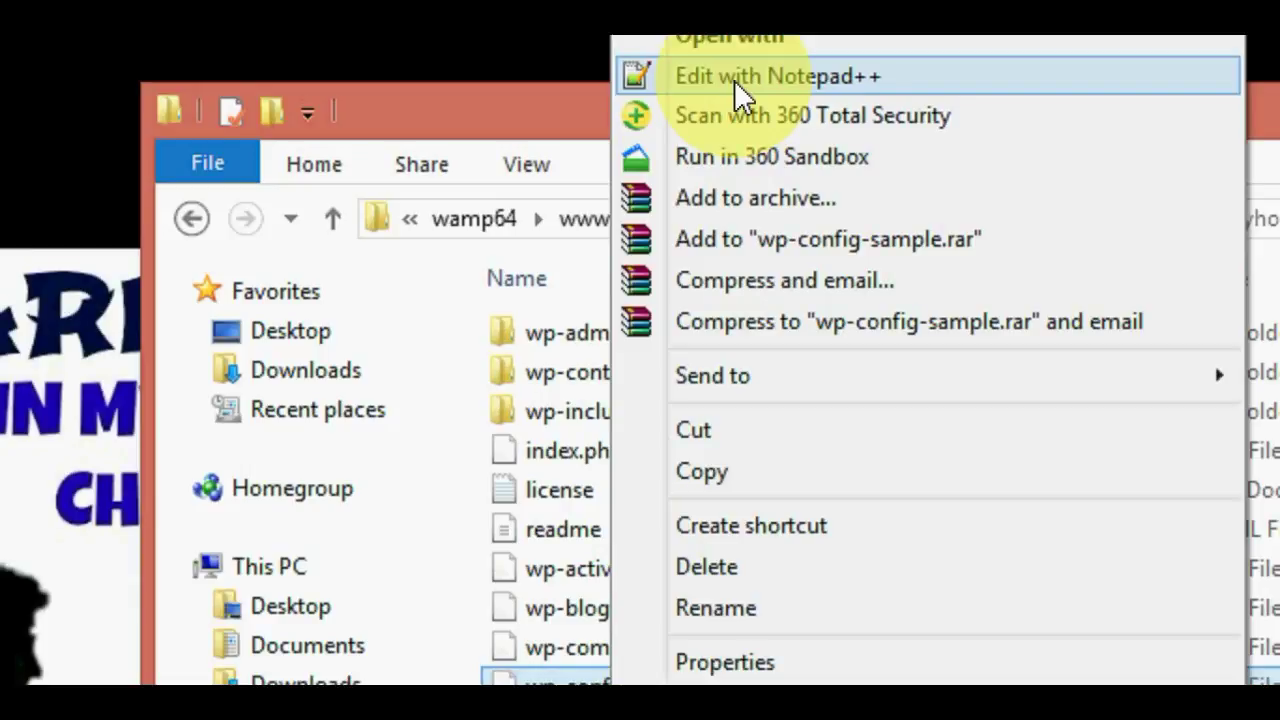
{"action": "left_click", "coordinate": [734, 80]}
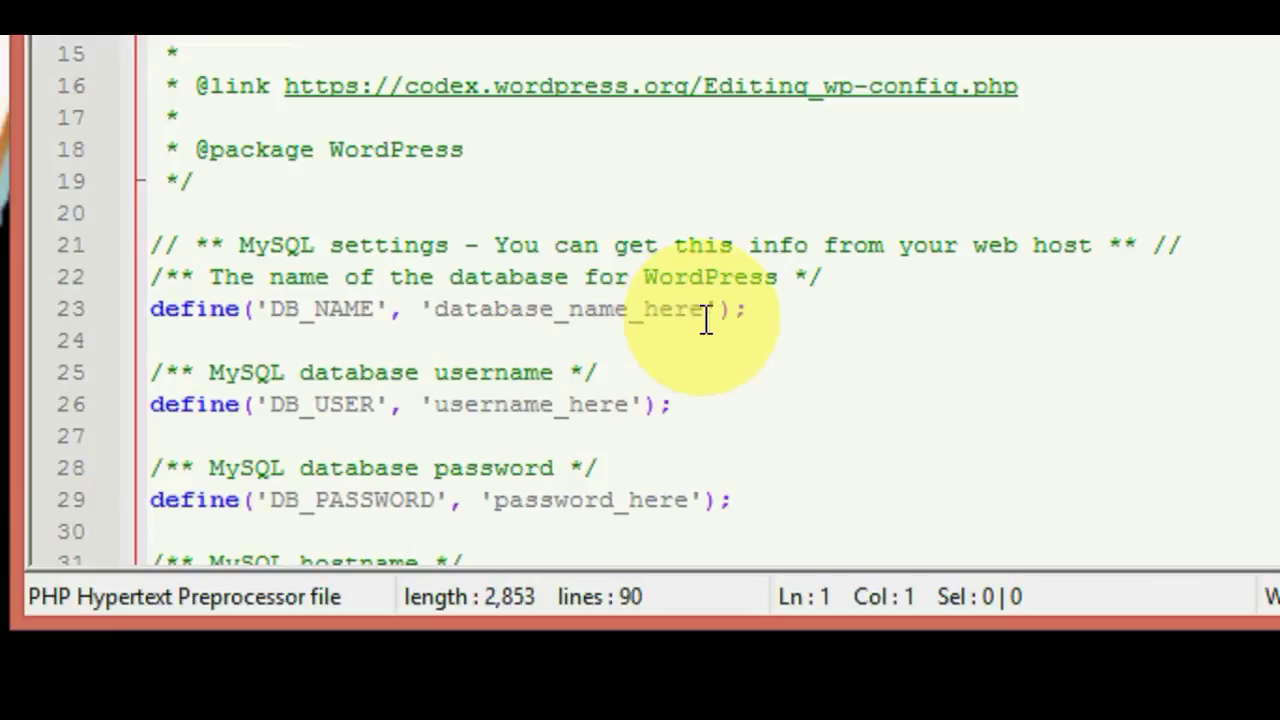
Set DB_NAME and DB_USER to myhouse, fill in the database password, and save
{"action": "left_click", "coordinate": [706, 318]}
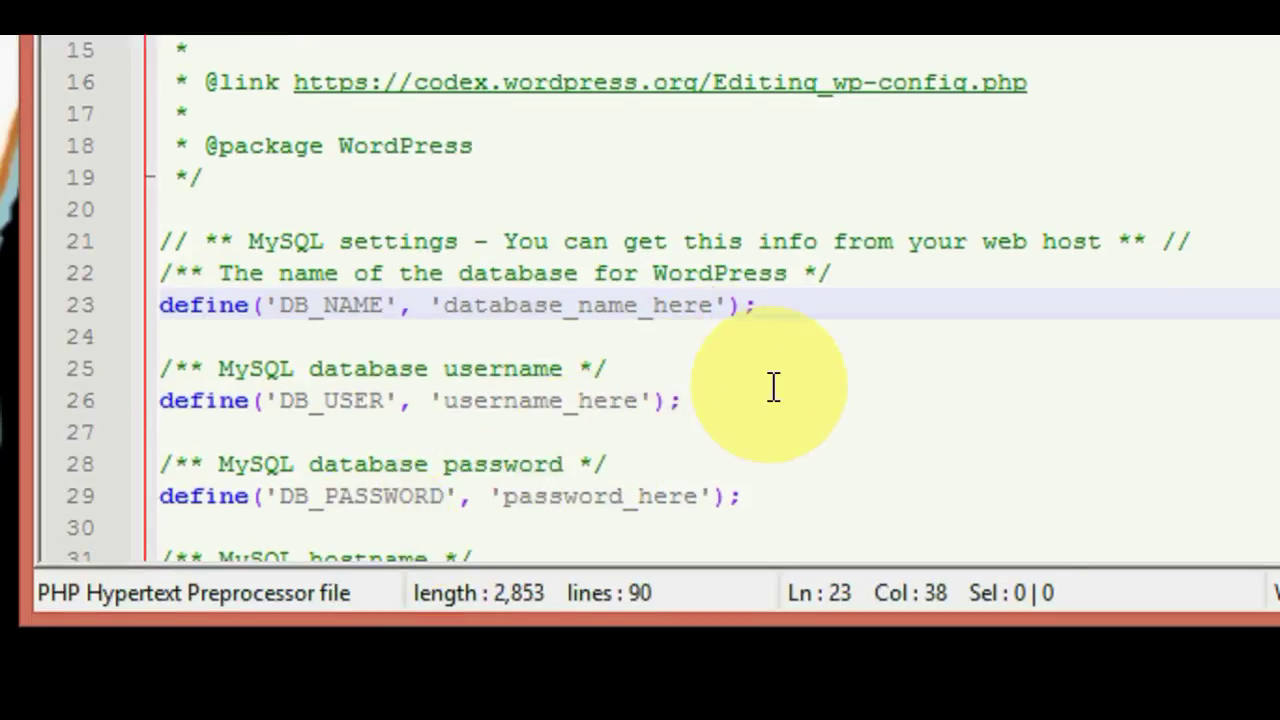
{"action": "key", "text": "BackSpace"}
{"action": "key", "text": "BackSpace"}
{"action": "key", "text": "BackSpace"}
{"action": "key", "text": "BackSpace"}
{"action": "key", "text": "BackSpace"}
{"action": "key", "text": "BackSpace"}
{"action": "key", "text": "BackSpace"}
{"action": "key", "text": "BackSpace"}
{"action": "key", "text": "BackSpace"}
{"action": "key", "text": "BackSpace"}
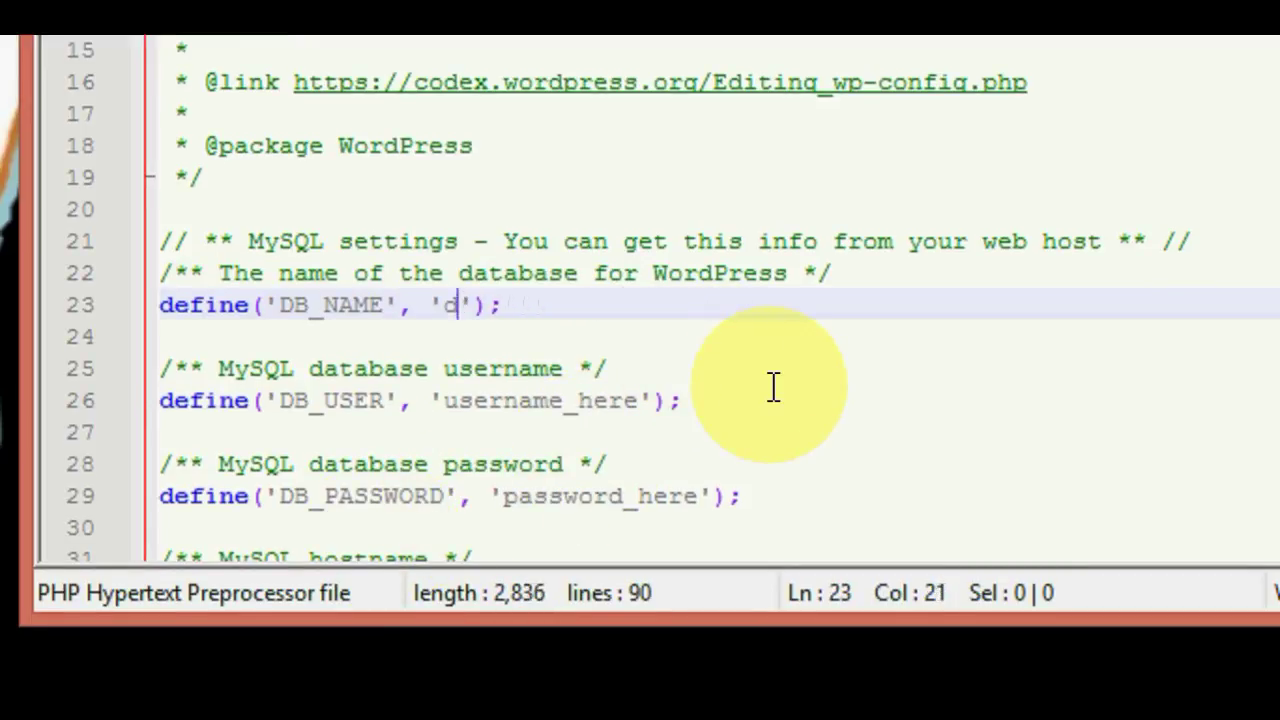
{"action": "type", "text": "my"}
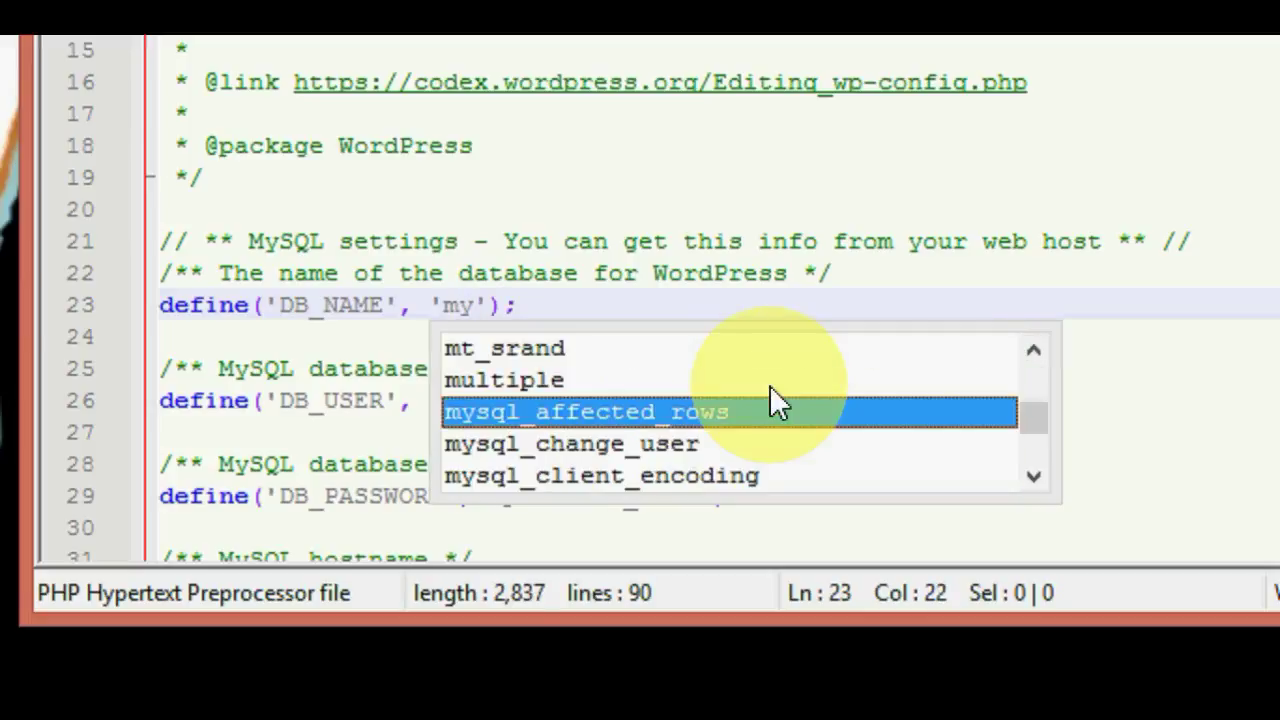
{"action": "type", "text": "house"}
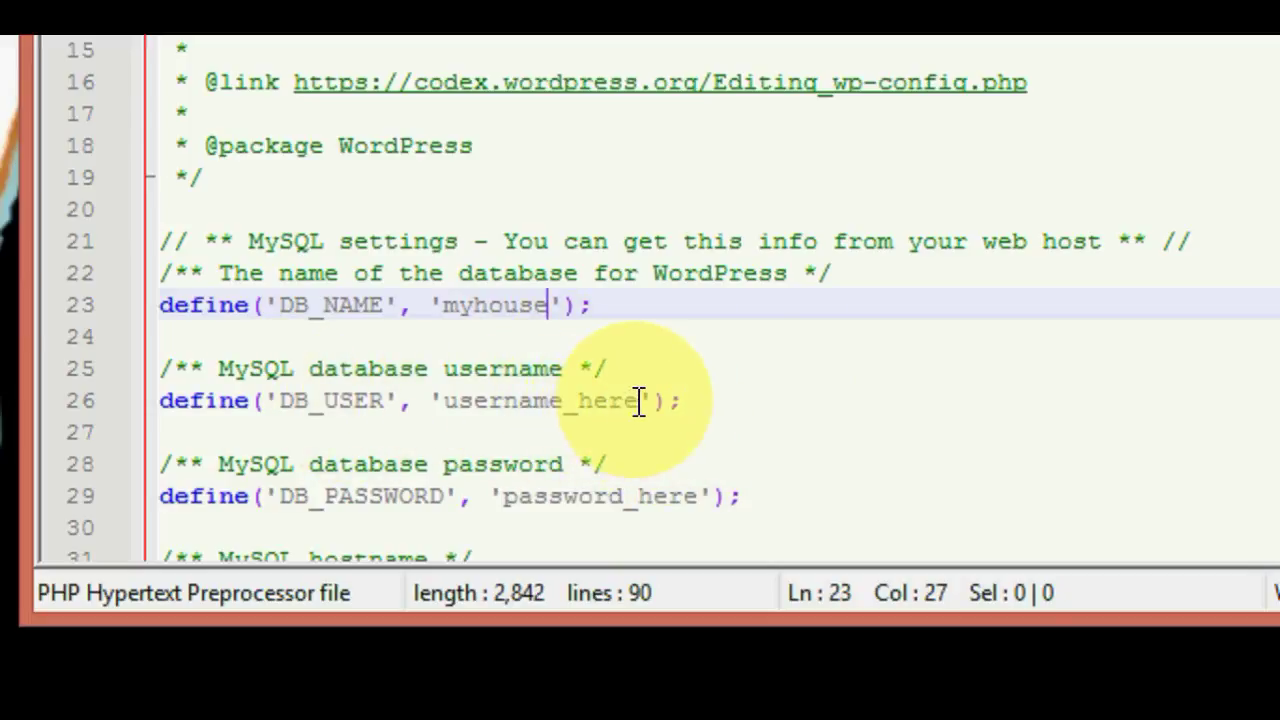
{"action": "left_click_drag", "start_coordinate": [637, 403], "coordinate": [446, 405]}
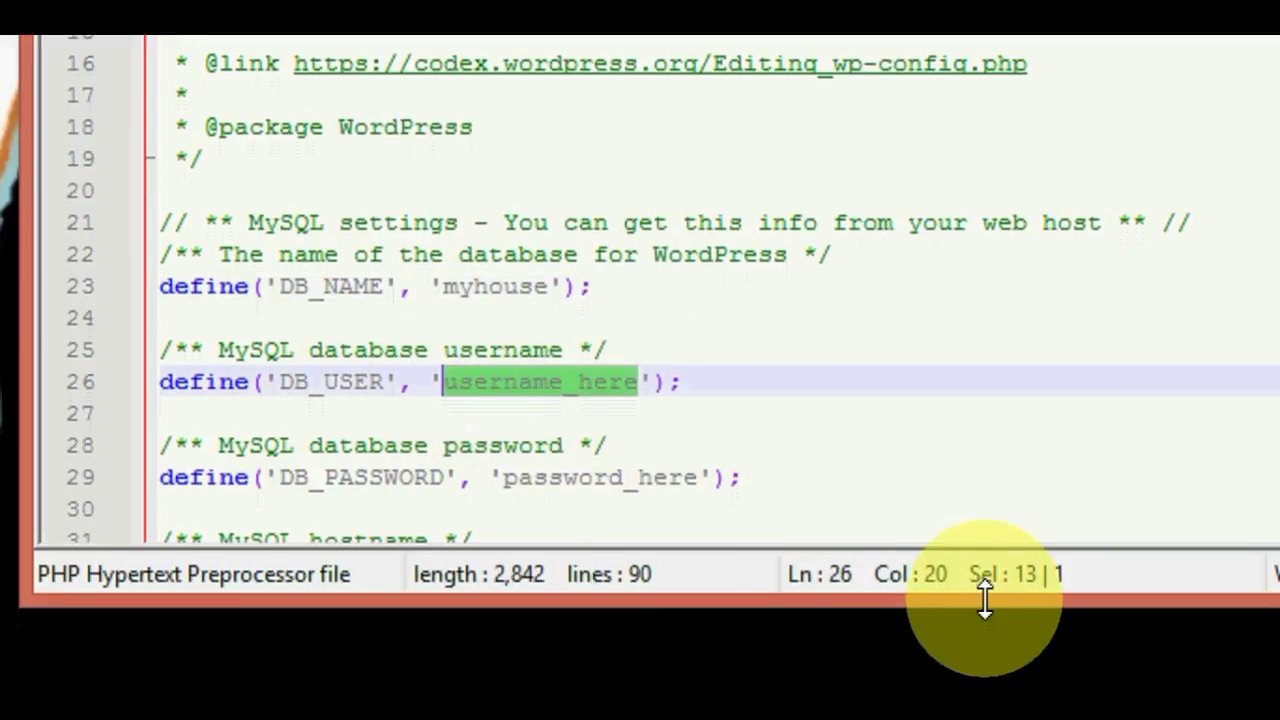
{"action": "type", "text": "myhous"}
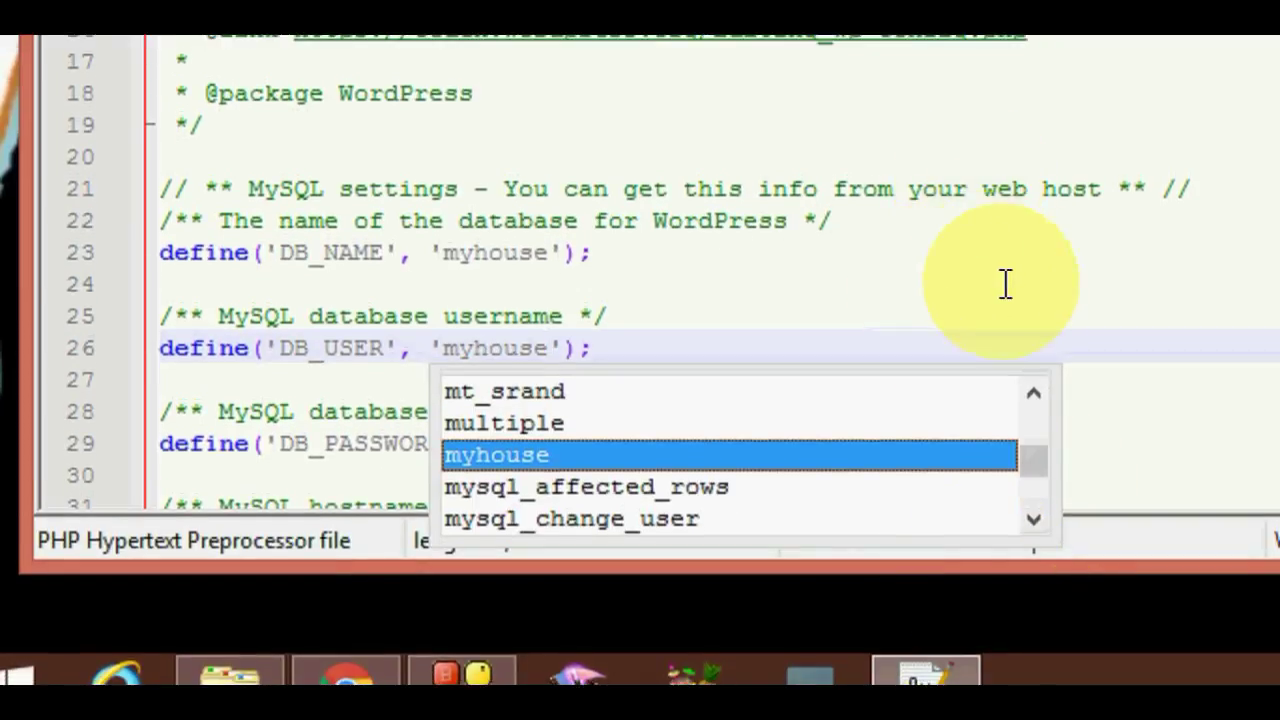
{"action": "left_click", "coordinate": [1037, 278]}
{"action": "scroll", "coordinate": [1038, 285], "scroll_direction": "down", "scroll_amount": 2}
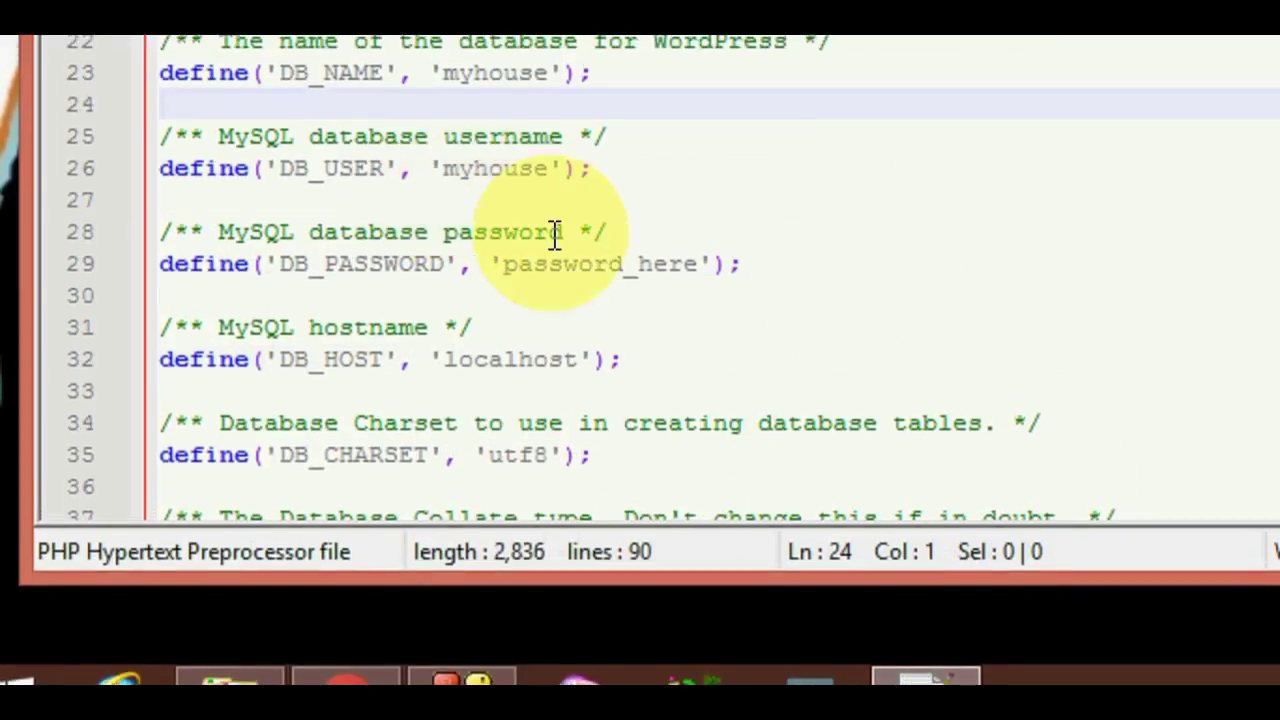
{"action": "left_click_drag", "start_coordinate": [697, 264], "coordinate": [501, 264]}
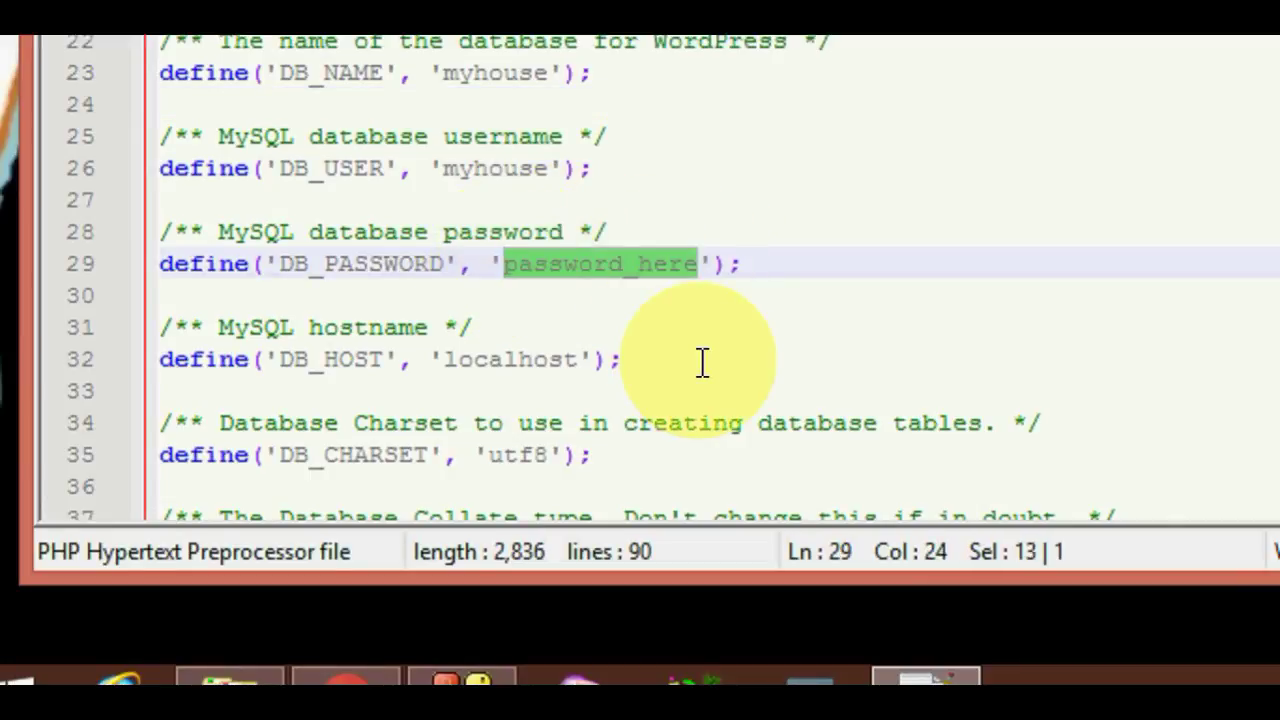
{"action": "type", "text": "12"}
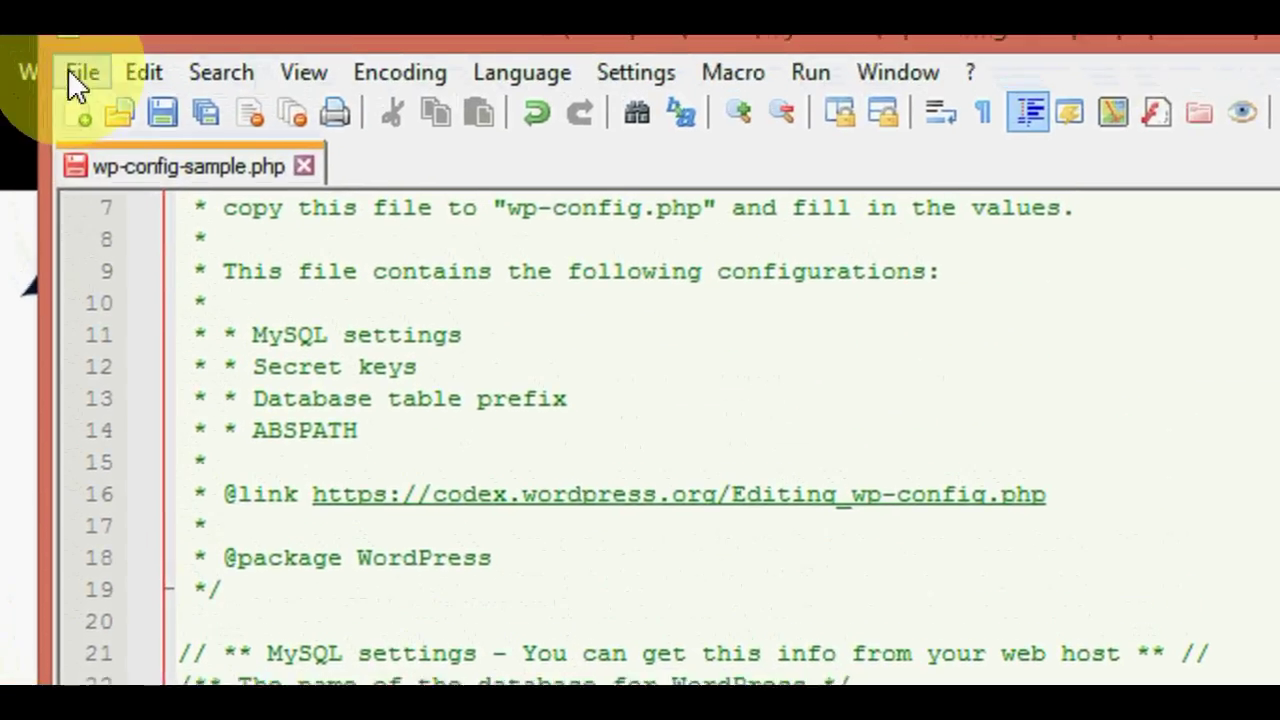
{"action": "left_click", "coordinate": [157, 110]}
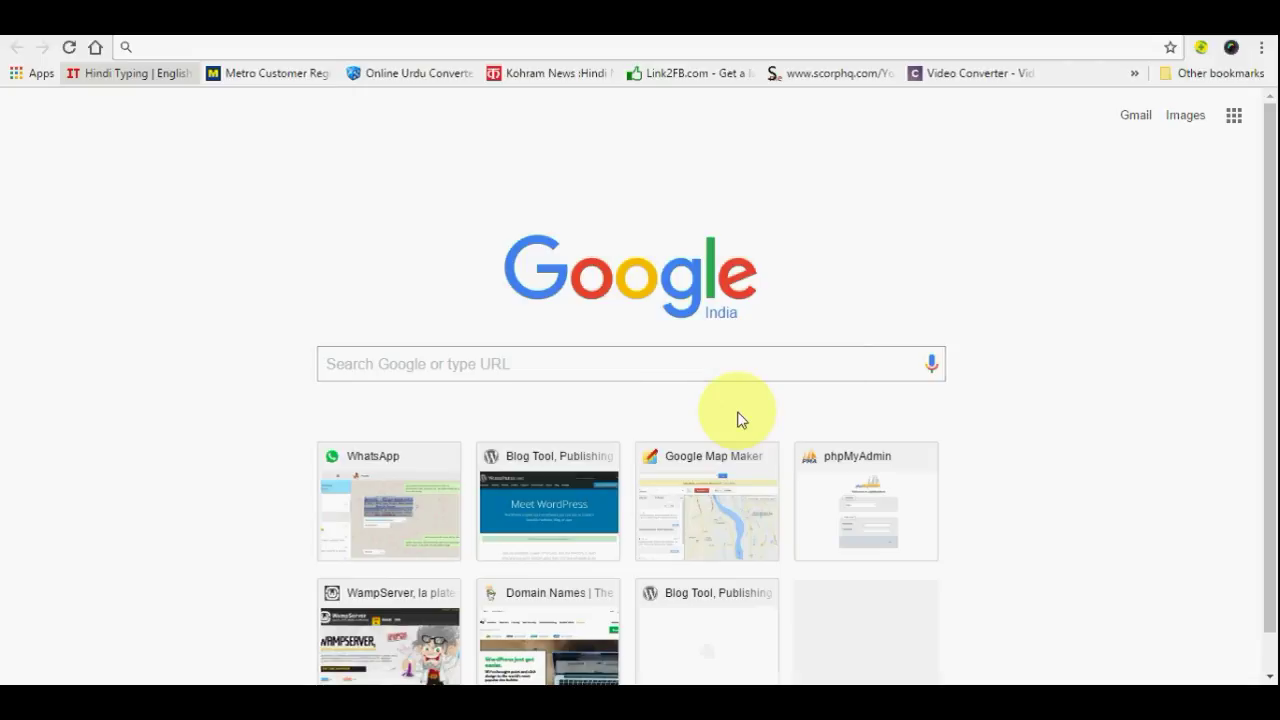
Load localhost/myhouse in Chrome
{"action": "left_click", "coordinate": [601, 48]}
{"action": "type", "text": "lo"}
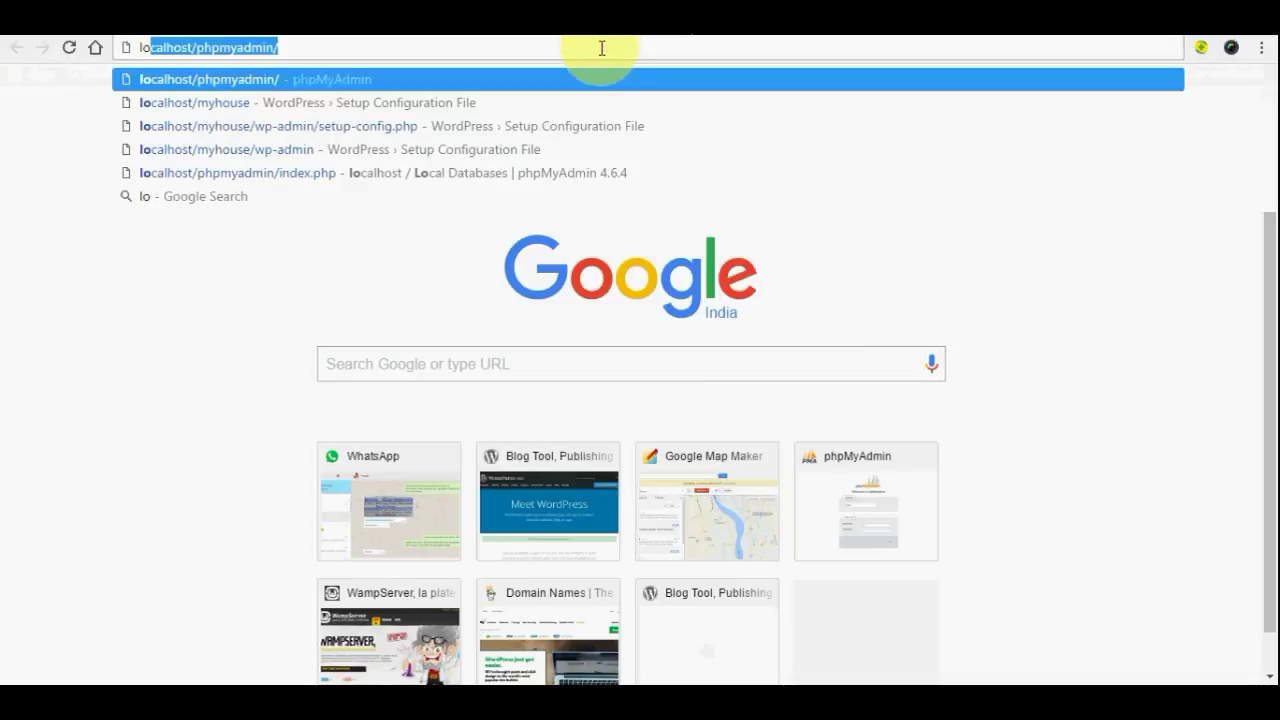
{"action": "type", "text": "calhost/phpmyadmin/"}
{"action": "key", "text": "End"}
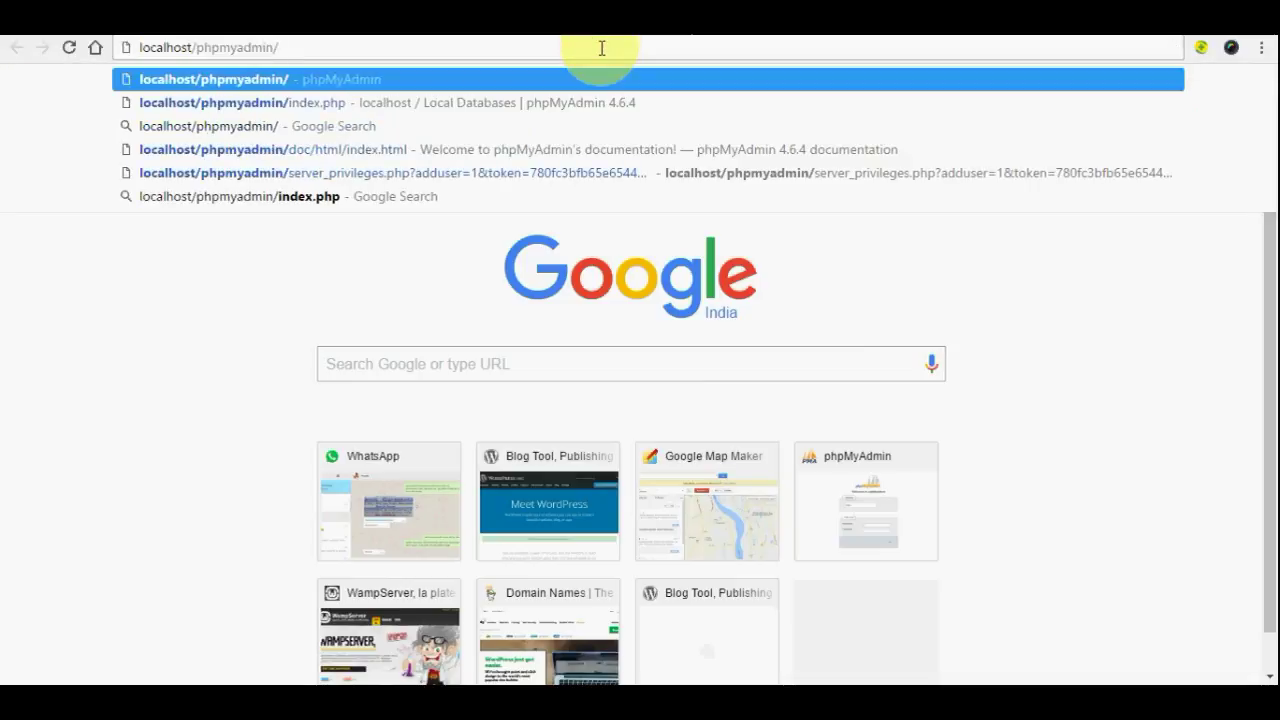
{"action": "key", "text": "BackSpace"}
{"action": "key", "text": "BackSpace"}
{"action": "key", "text": "BackSpace"}
{"action": "key", "text": "BackSpace"}
{"action": "key", "text": "BackSpace"}
{"action": "key", "text": "BackSpace"}
{"action": "key", "text": "BackSpace"}
{"action": "key", "text": "BackSpace"}
{"action": "key", "text": "BackSpace"}
{"action": "key", "text": "BackSpace"}
{"action": "key", "text": "BackSpace"}
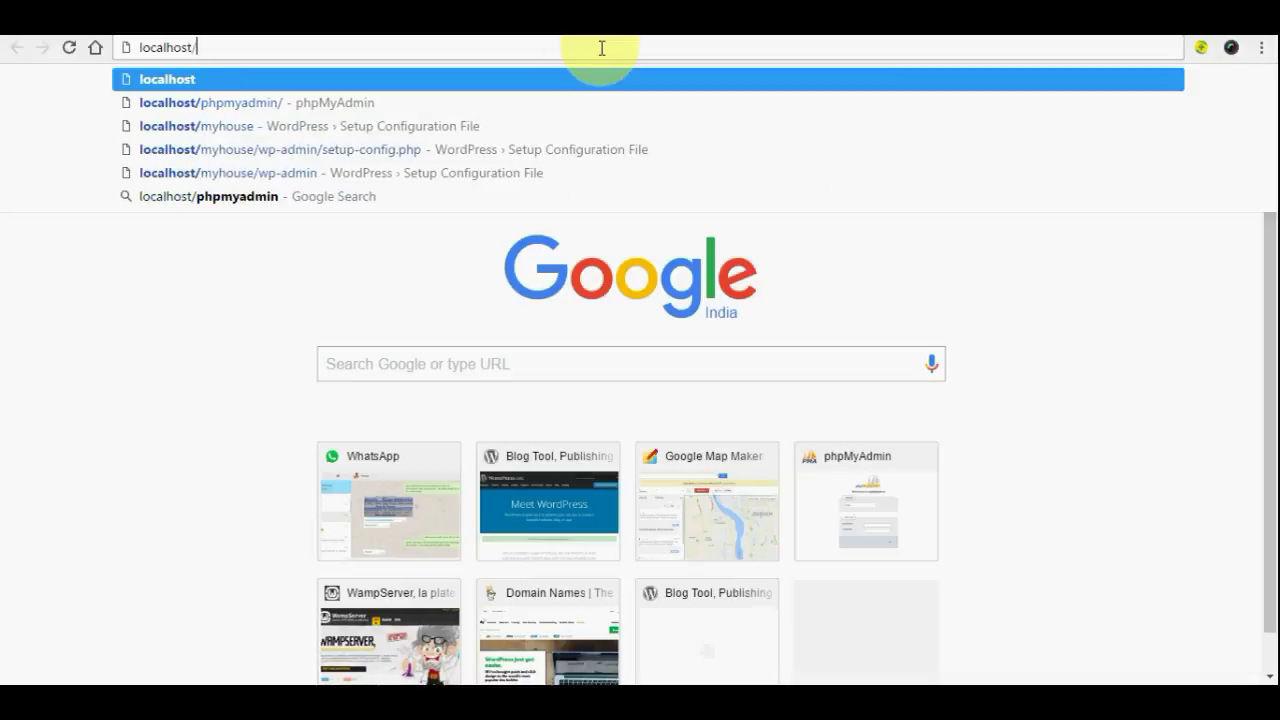
{"action": "type", "text": "my"}
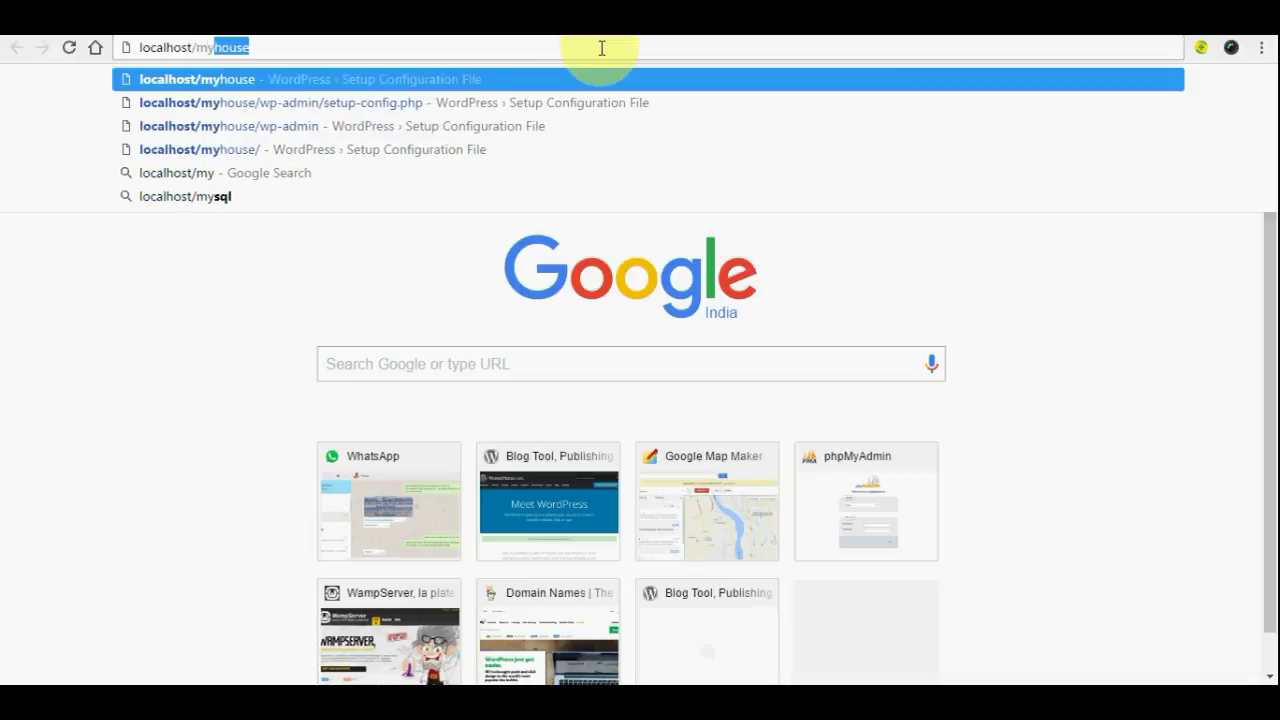
{"action": "type", "text": "house"}
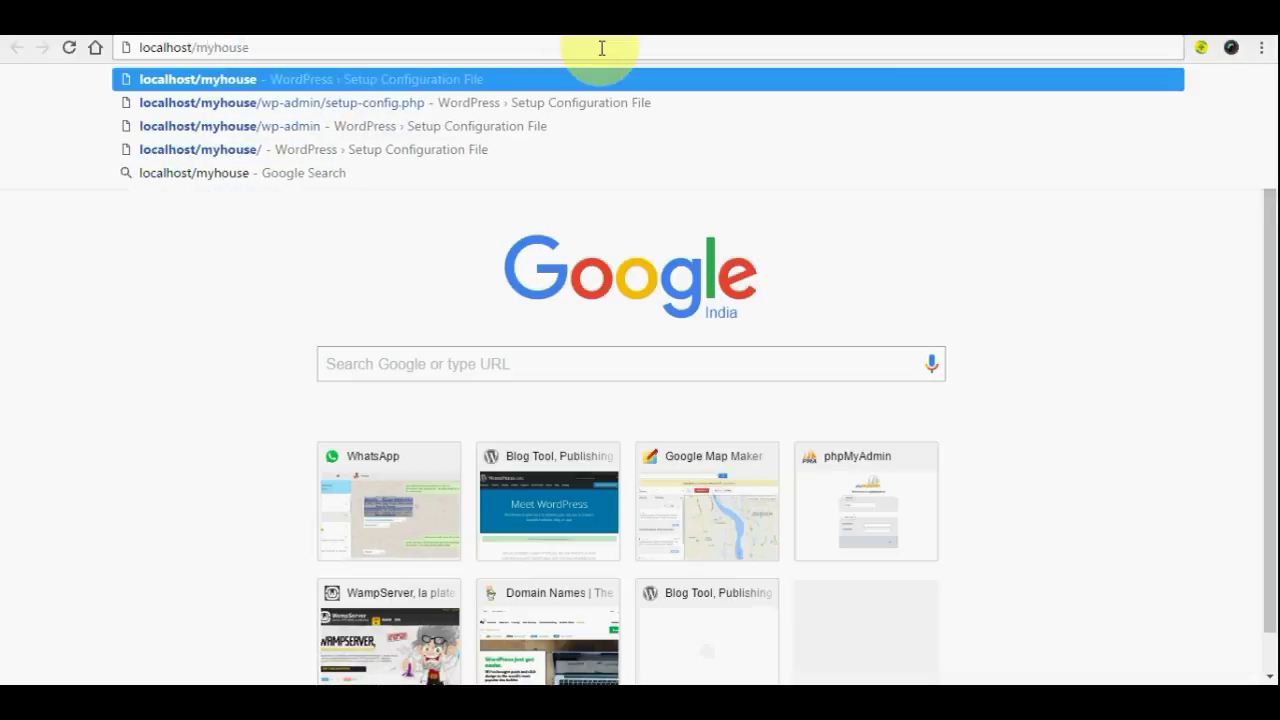
{"action": "key", "text": "Return"}
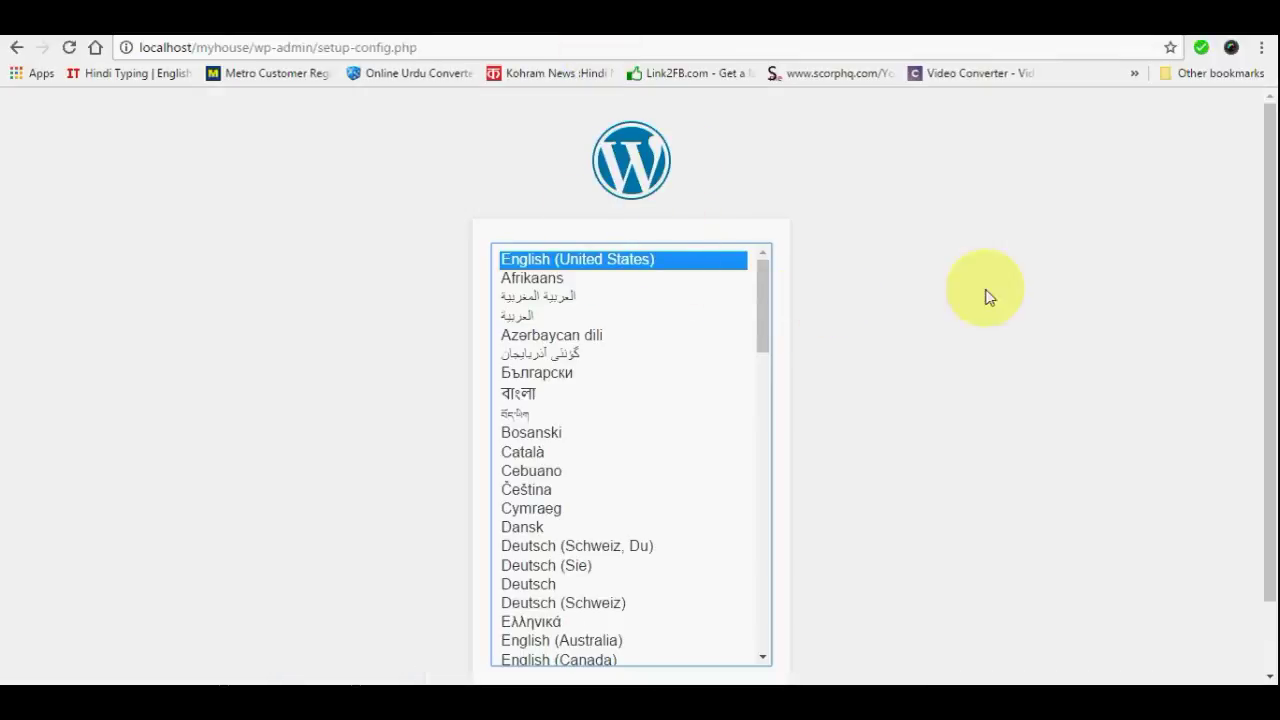
Choose English (United States), submit the myhouse database details, and run the installation
{"action": "scroll", "coordinate": [968, 397], "scroll_direction": "down", "scroll_amount": 1}
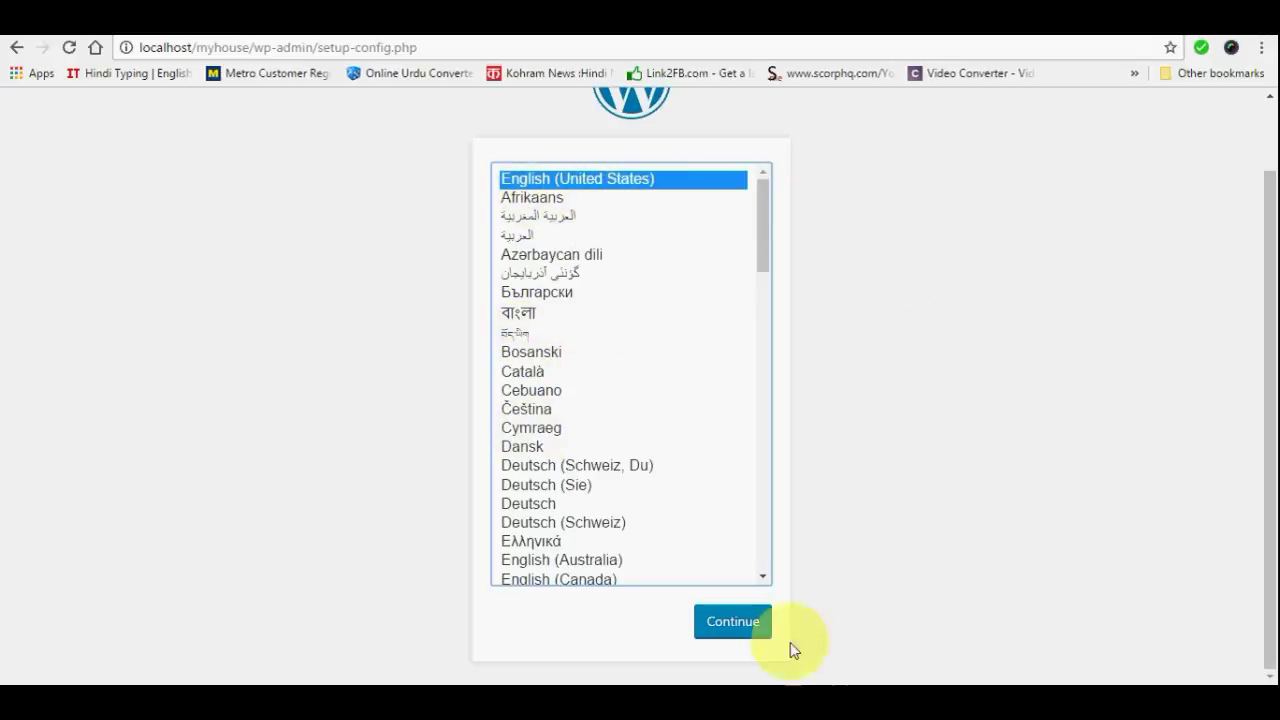
{"action": "left_click", "coordinate": [734, 628]}
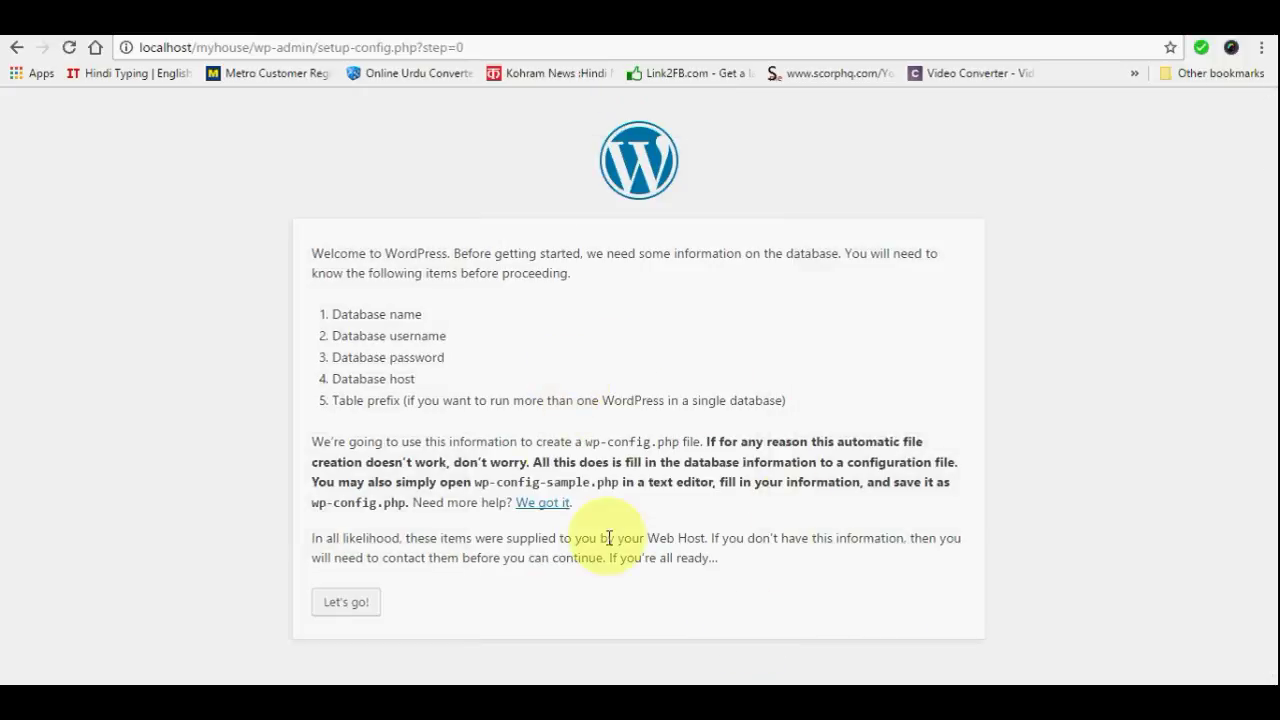
{"action": "left_click", "coordinate": [331, 606]}
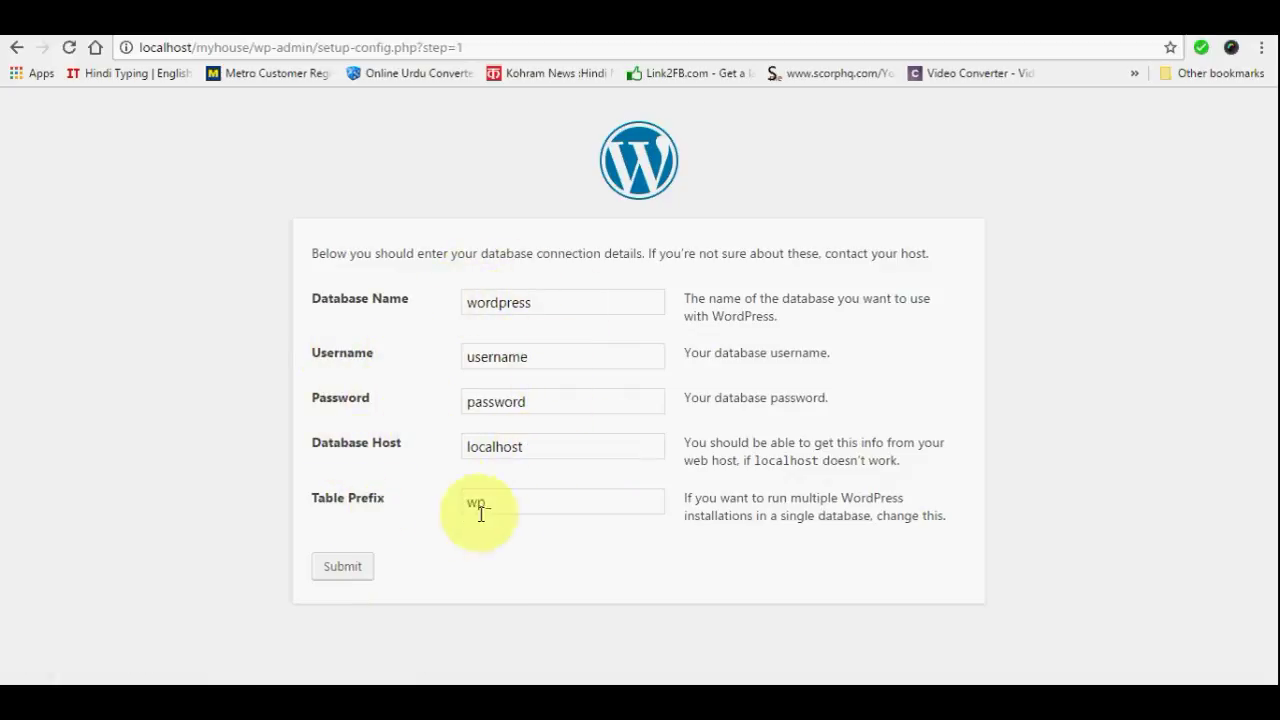
{"action": "left_click", "coordinate": [331, 564]}
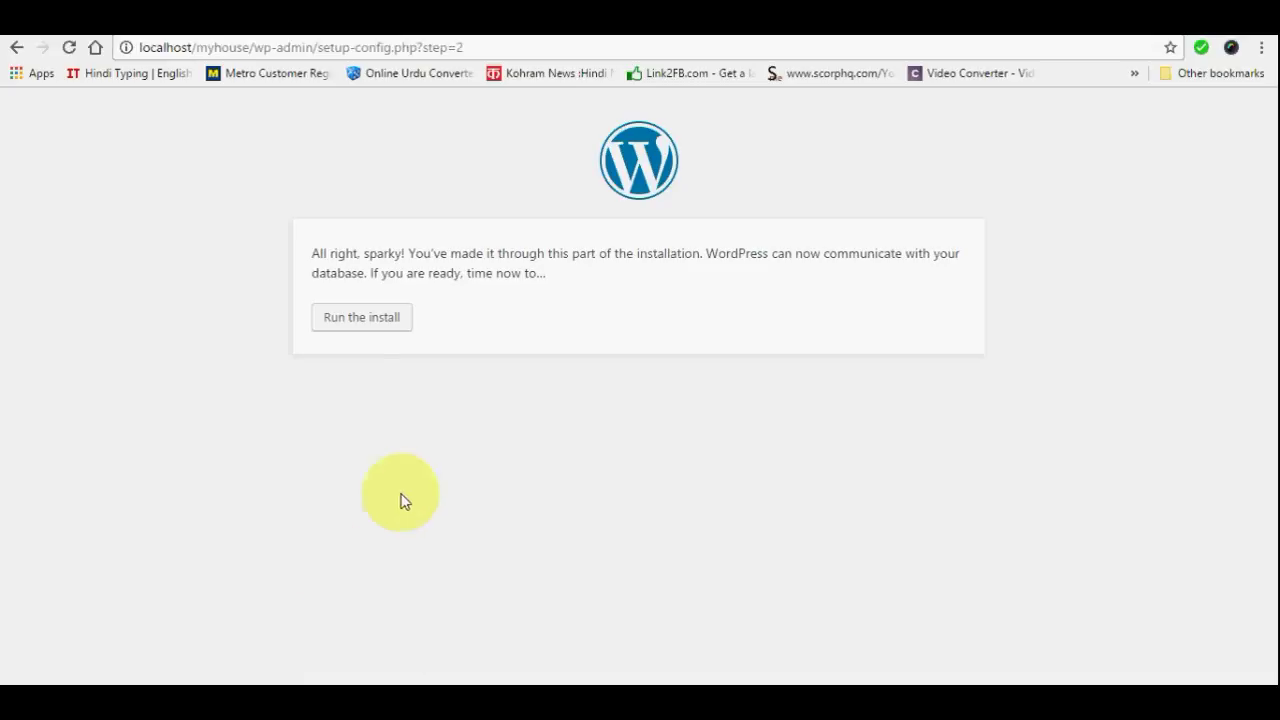
{"action": "left_click", "coordinate": [355, 327]}
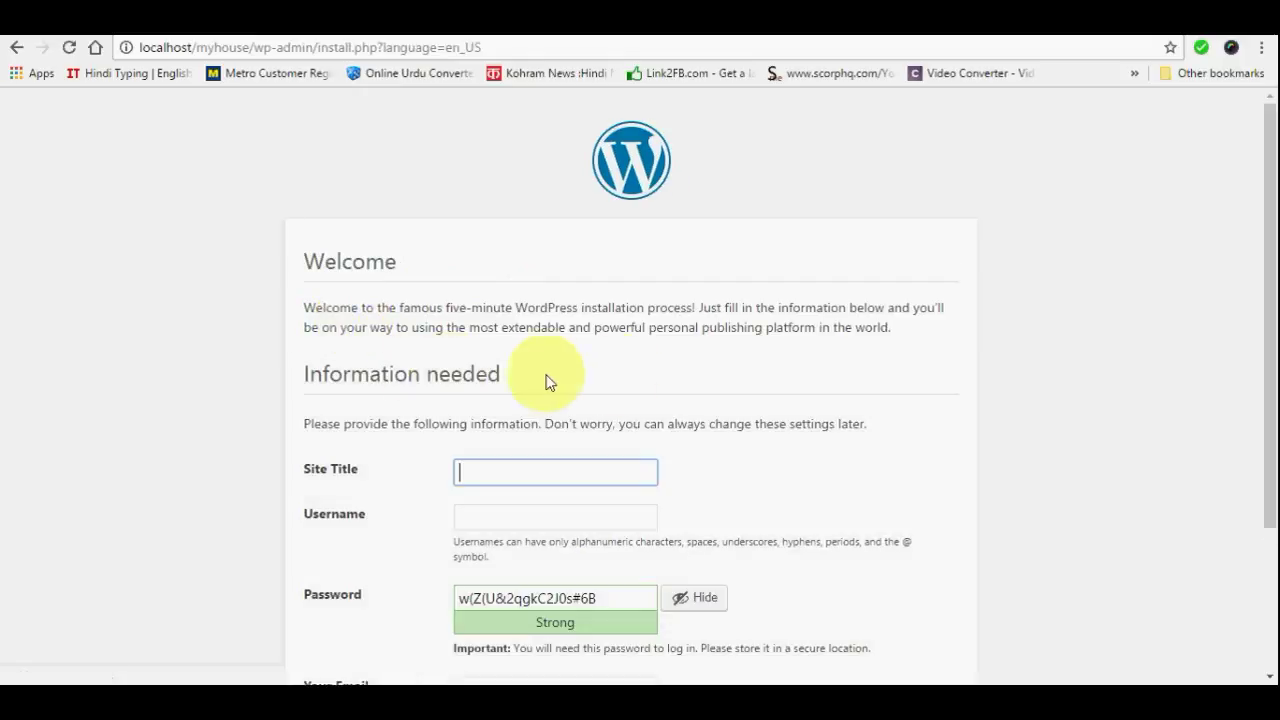
Enter site title aparichitzone and the admin password, confirming the weak password
{"action": "scroll", "coordinate": [652, 368], "scroll_direction": "down", "scroll_amount": 2}
{"action": "scroll", "coordinate": [652, 368], "scroll_direction": "up", "scroll_amount": 2}
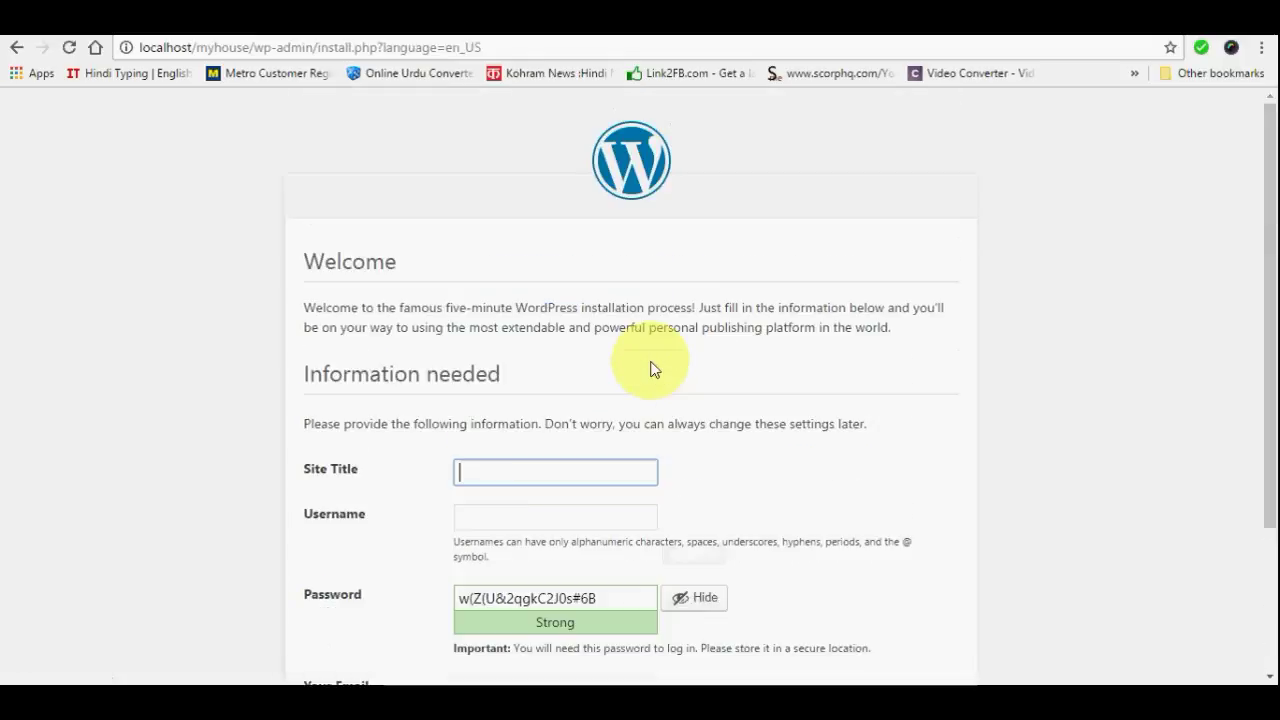
{"action": "scroll", "coordinate": [652, 368], "scroll_direction": "down", "scroll_amount": 1}
{"action": "scroll", "coordinate": [652, 368], "scroll_direction": "down", "scroll_amount": 1}
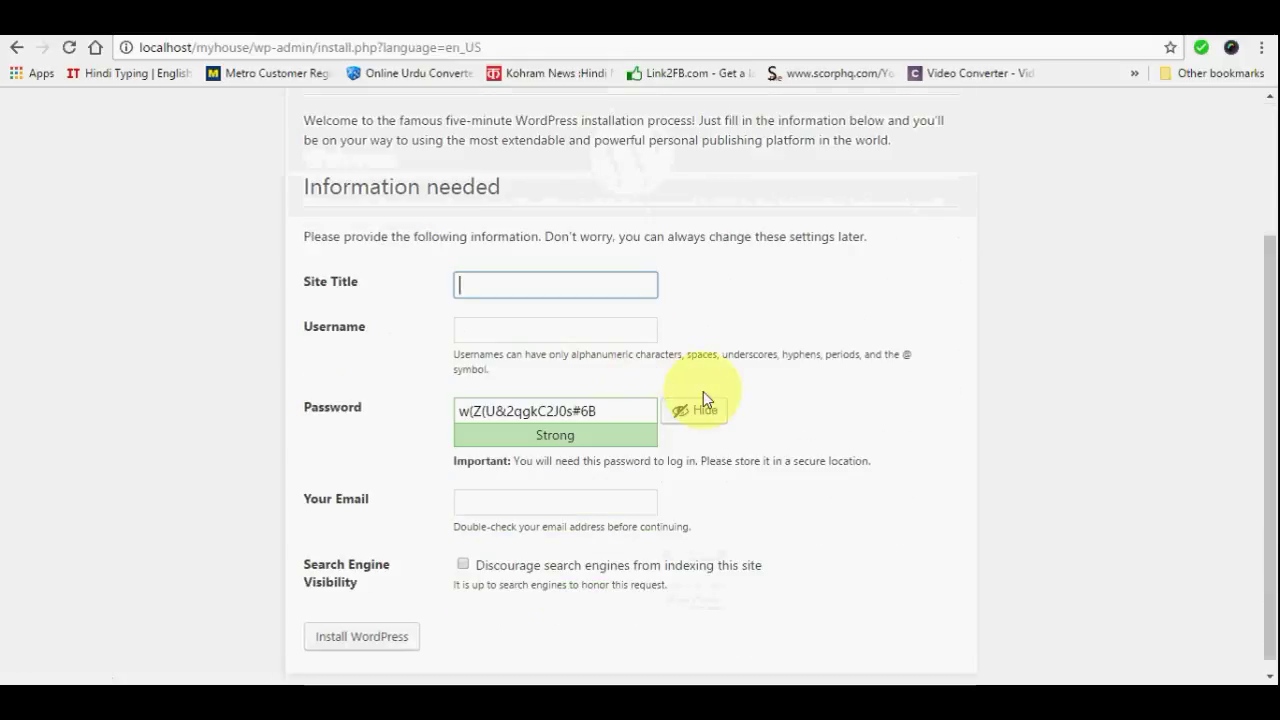
{"action": "left_click", "coordinate": [487, 286]}
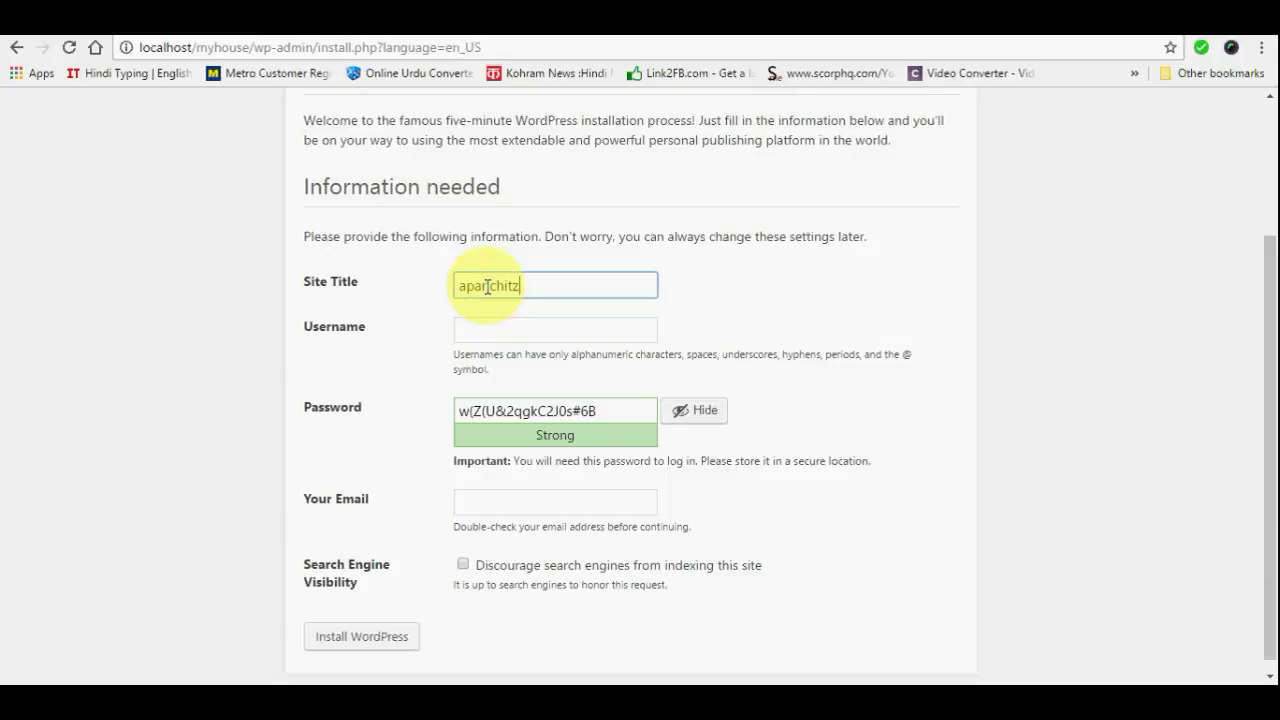
{"action": "type", "text": "aparichitzone"}
{"action": "key", "text": "Tab"}
{"action": "key", "text": "Tab"}
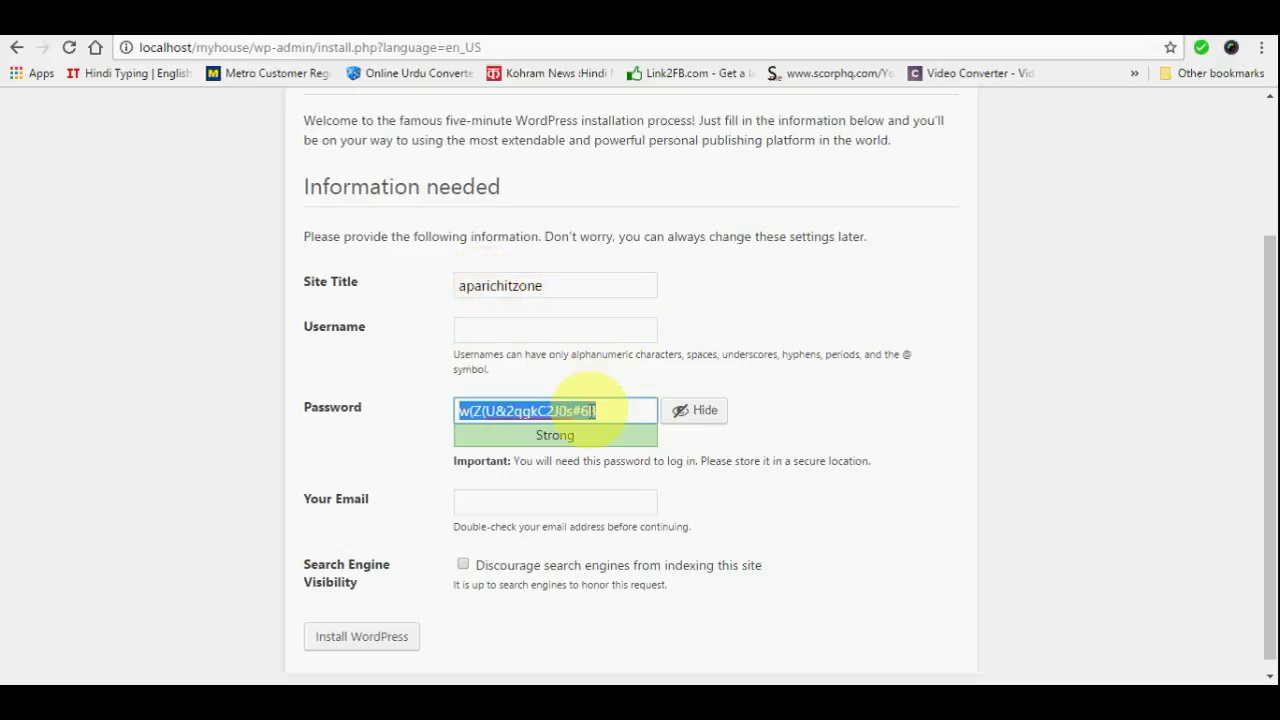
{"action": "type", "text": "123456"}
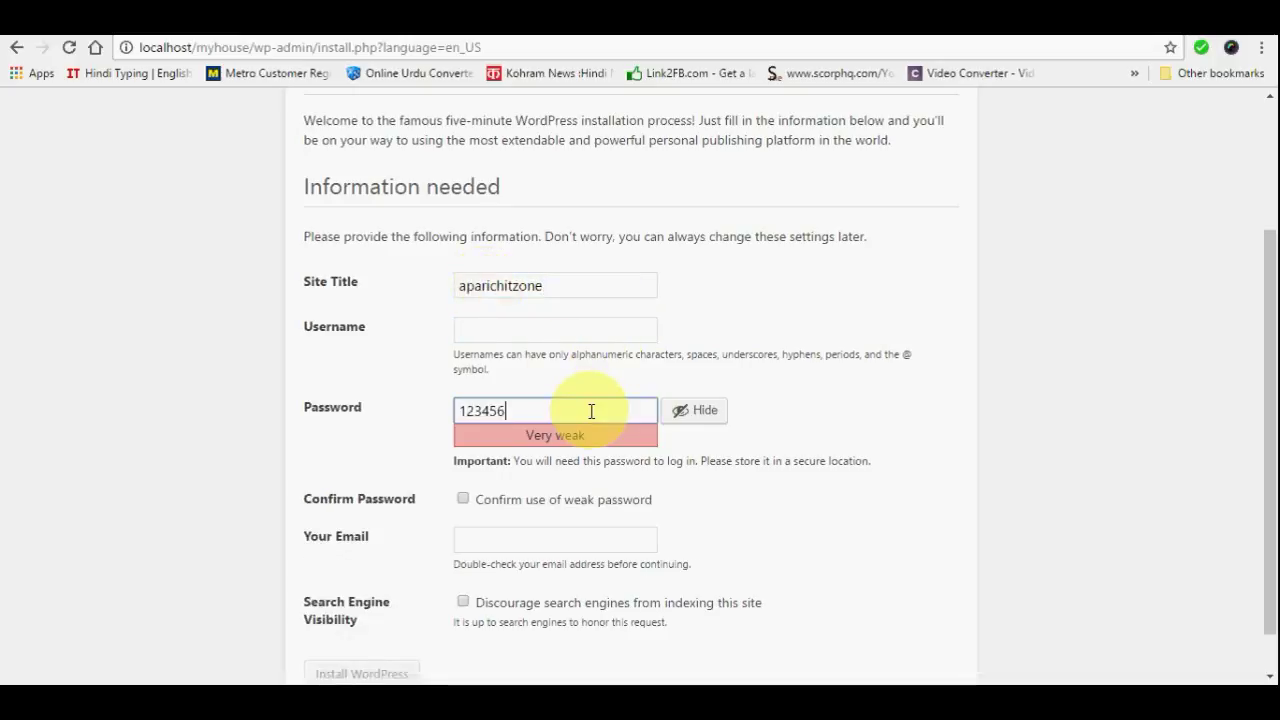
{"action": "key", "text": "Tab"}
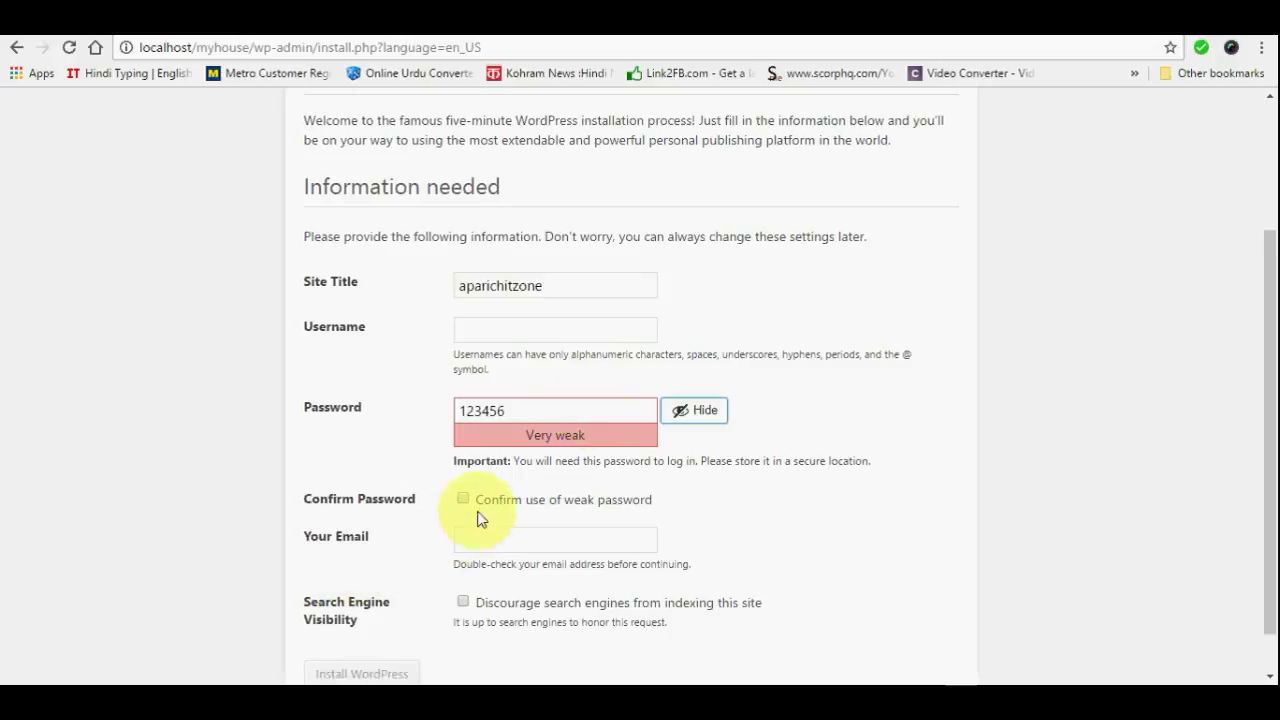
{"action": "left_click", "coordinate": [465, 500]}
{"action": "left_click", "coordinate": [467, 538]}
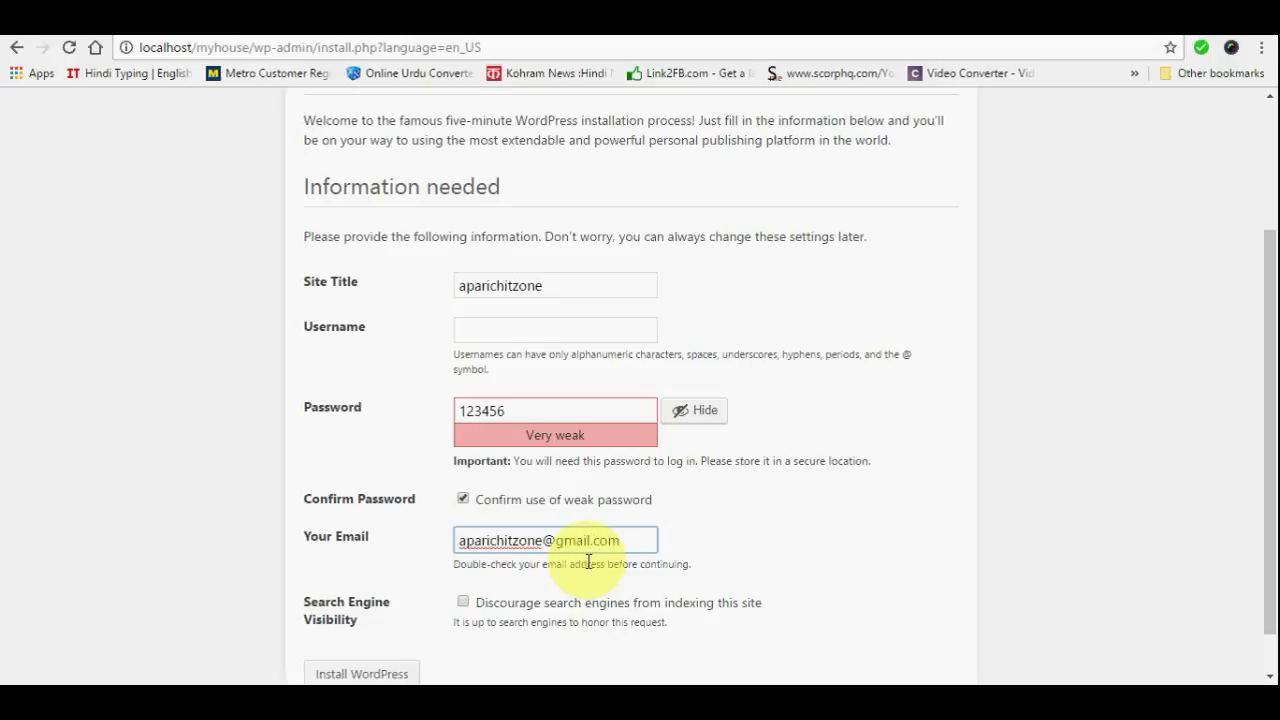
Tick 'Discourage search engines' and submit the Install WordPress form
{"action": "scroll", "coordinate": [640, 580], "scroll_direction": "down", "scroll_amount": 1}
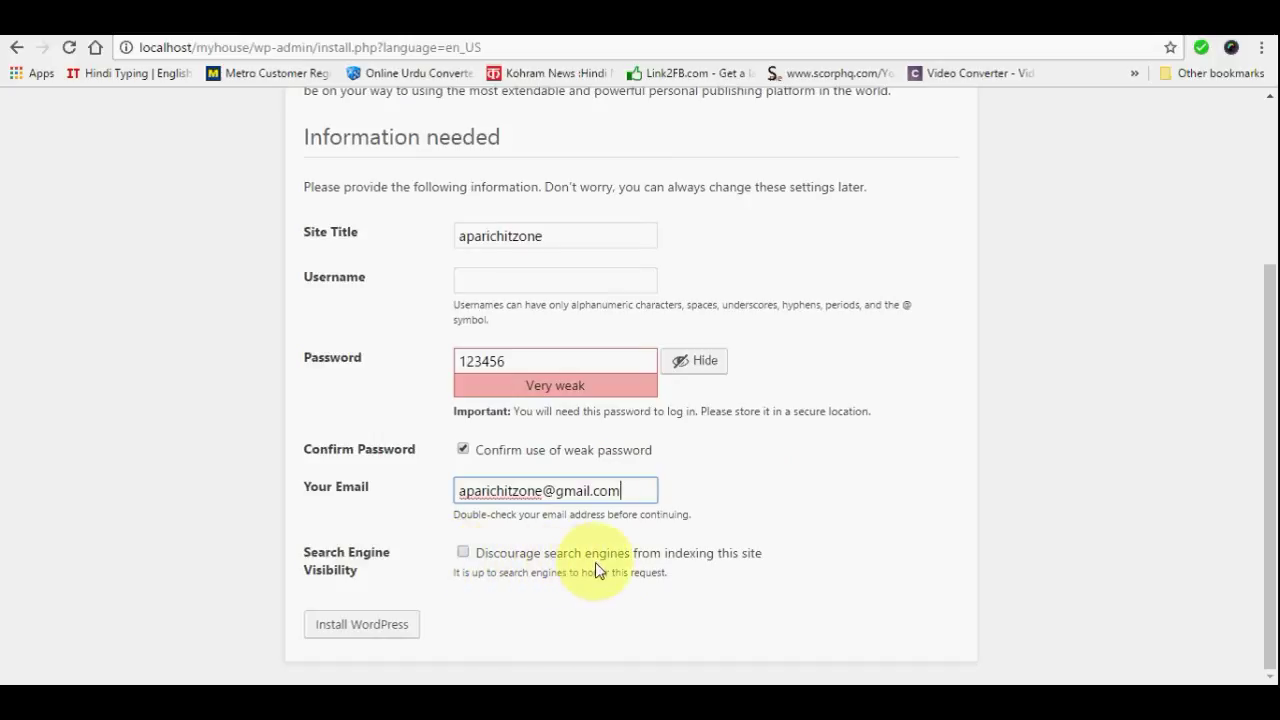
{"action": "left_click", "coordinate": [463, 555]}
{"action": "left_click", "coordinate": [355, 625]}
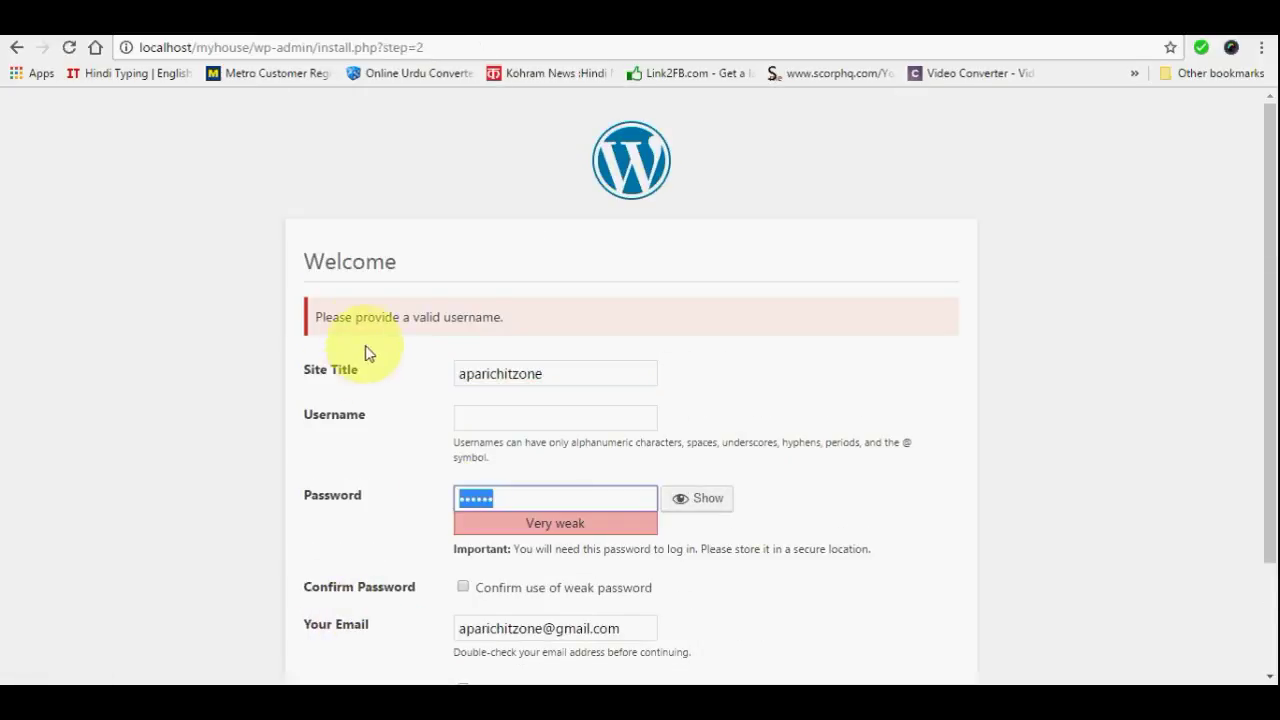
Run the WordPress install with an admin username, the weak password confirmed and search engines discouraged
{"action": "scroll", "coordinate": [565, 347], "scroll_direction": "down", "scroll_amount": 2}
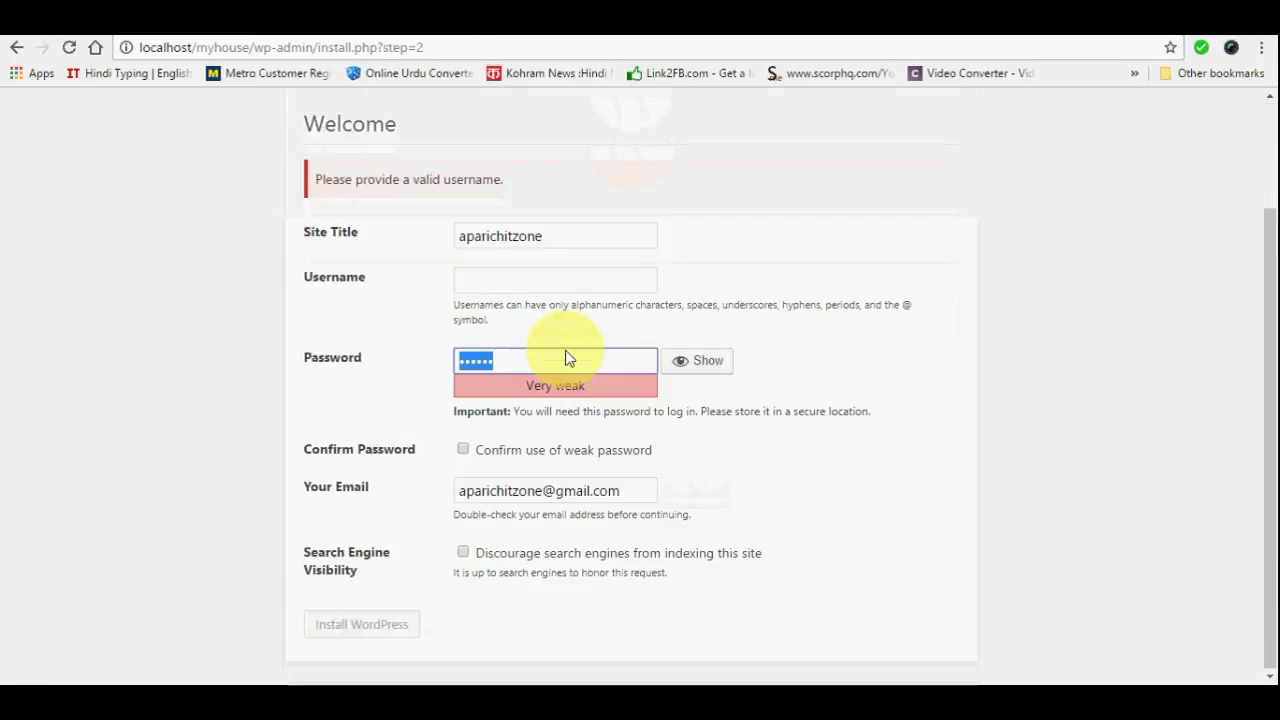
{"action": "left_click", "coordinate": [475, 282]}
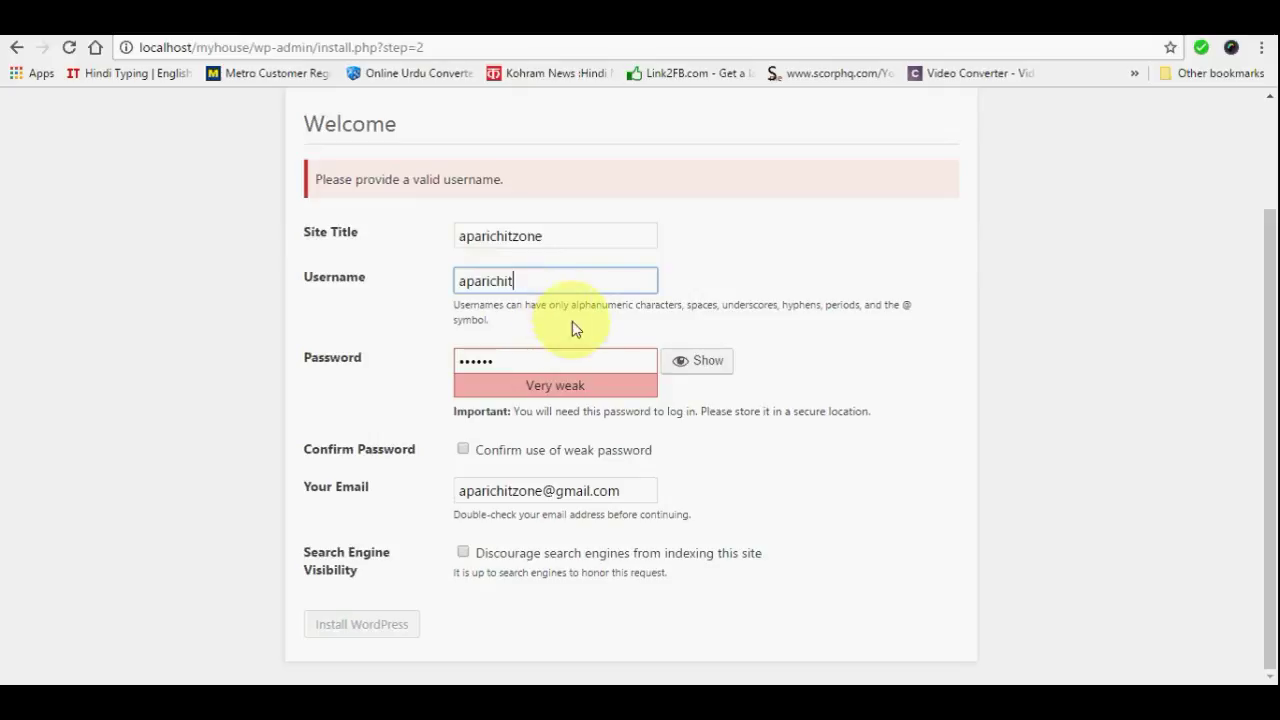
{"action": "left_click", "coordinate": [465, 448]}
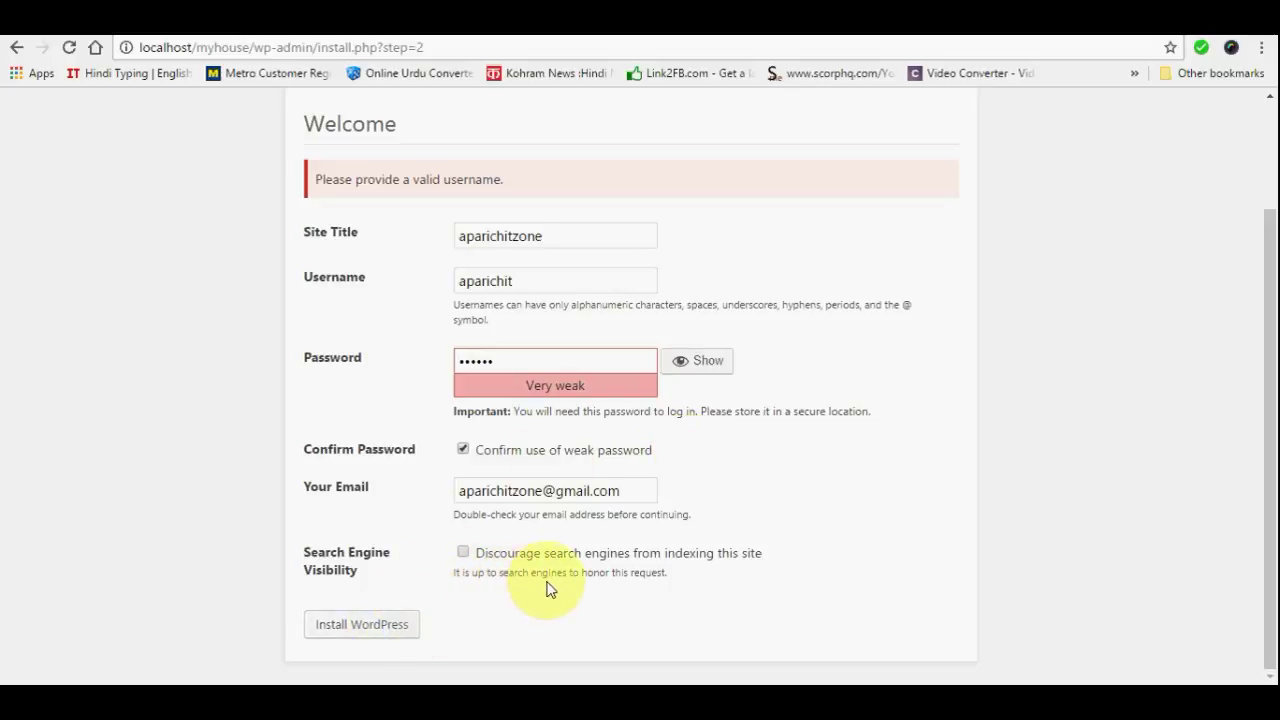
{"action": "left_click", "coordinate": [462, 553]}
{"action": "left_click", "coordinate": [402, 628]}
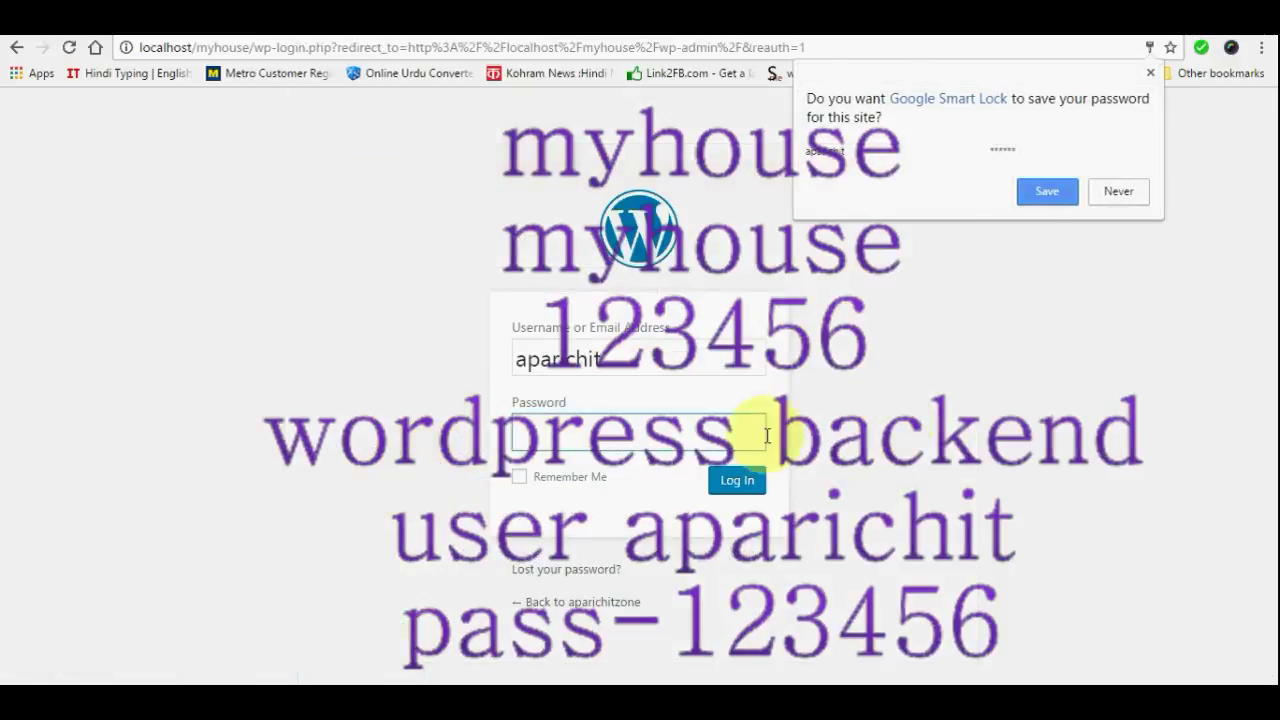
Log in with the admin password without saving it in the browser, and check the localhost/myhouse/wp-admin address
{"action": "left_click", "coordinate": [1116, 192]}
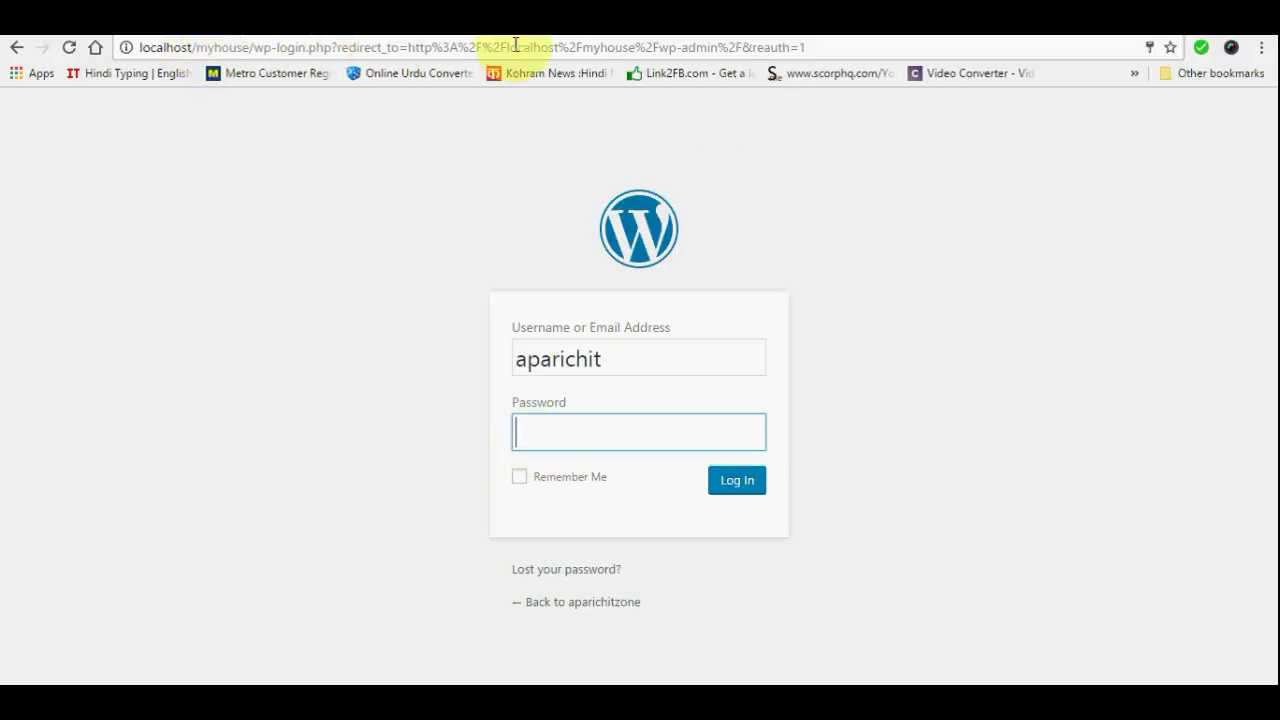
{"action": "left_click", "coordinate": [551, 434]}
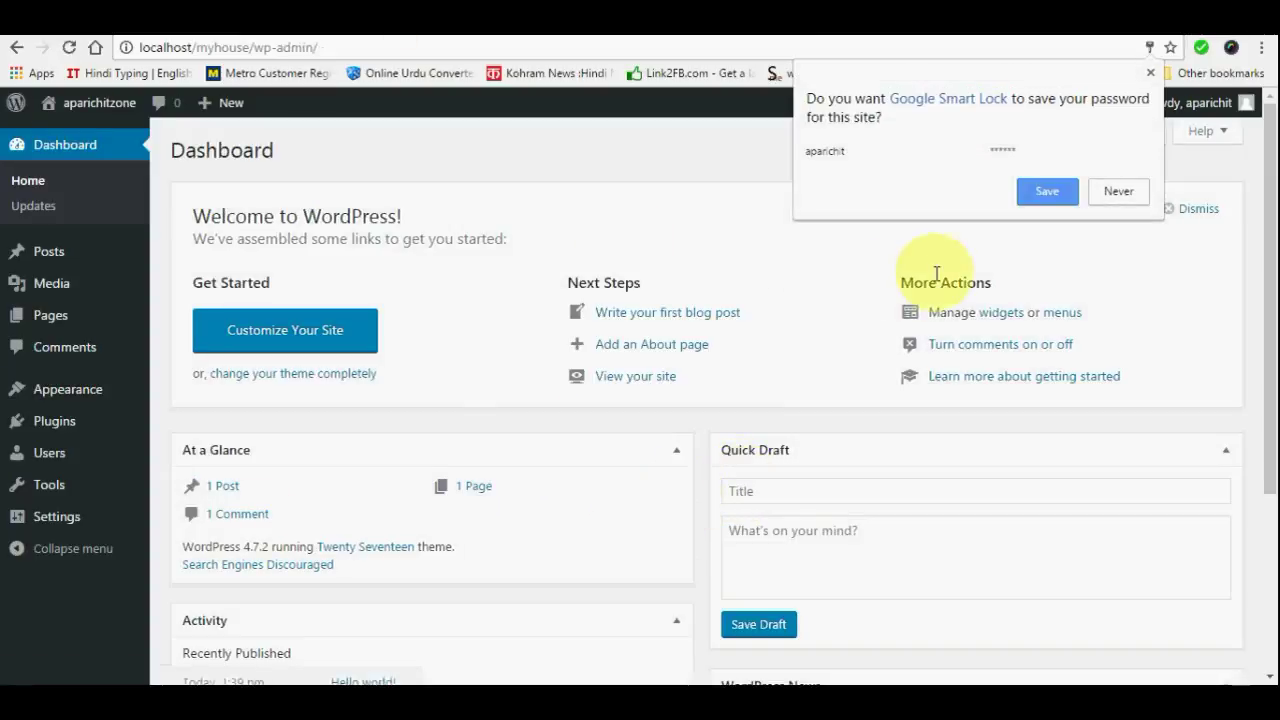
{"action": "left_click", "coordinate": [1119, 192]}
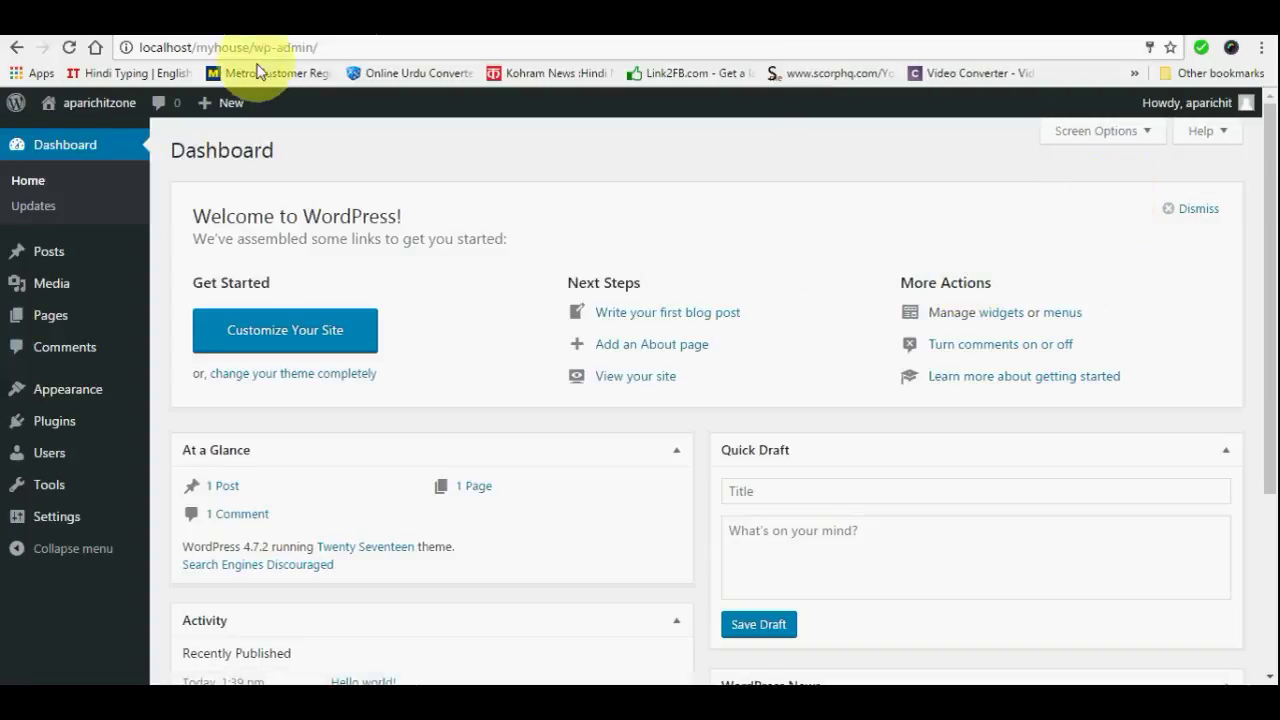
{"action": "left_click", "coordinate": [320, 47]}
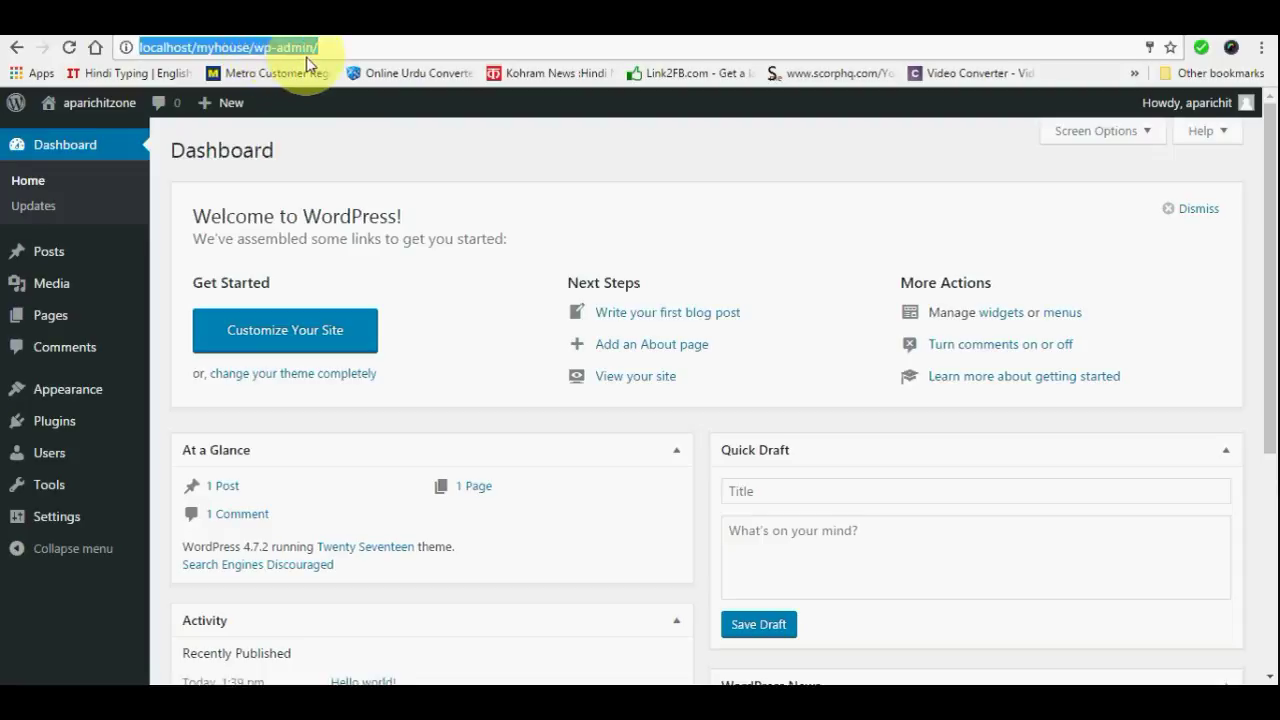
{"action": "left_click", "coordinate": [377, 48]}
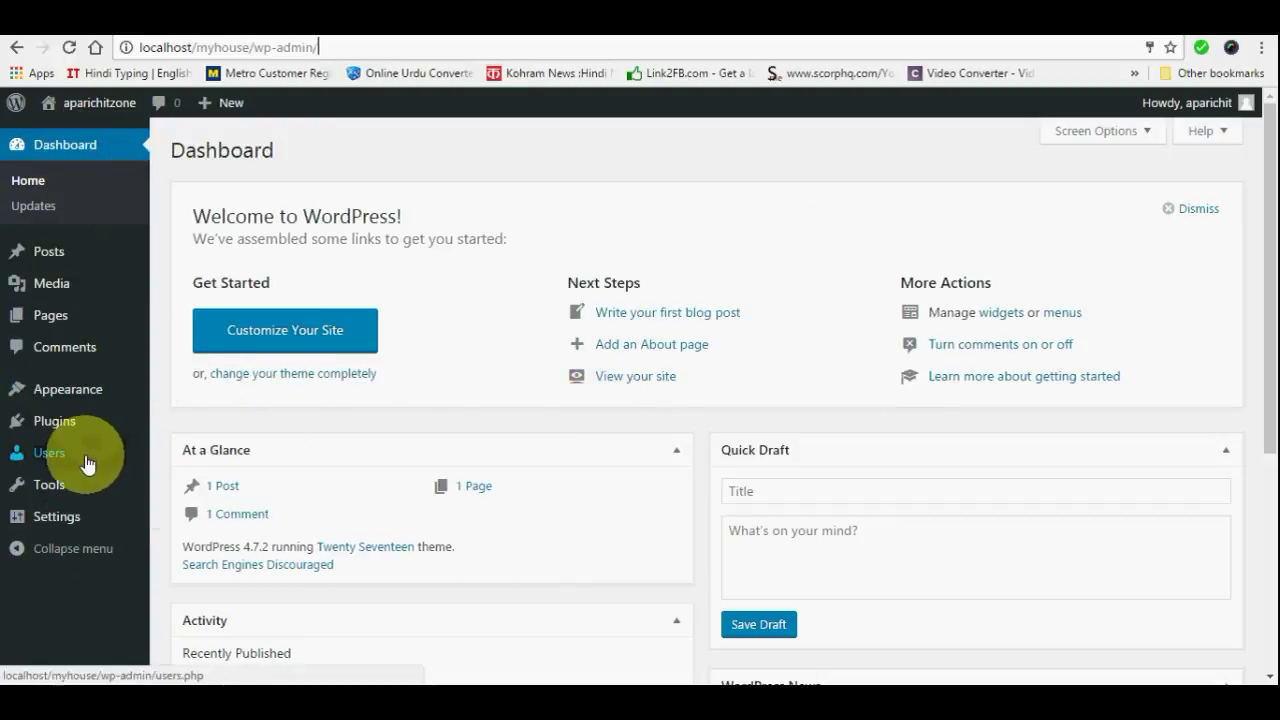
{"action": "mouse_move", "coordinate": [86, 460]}
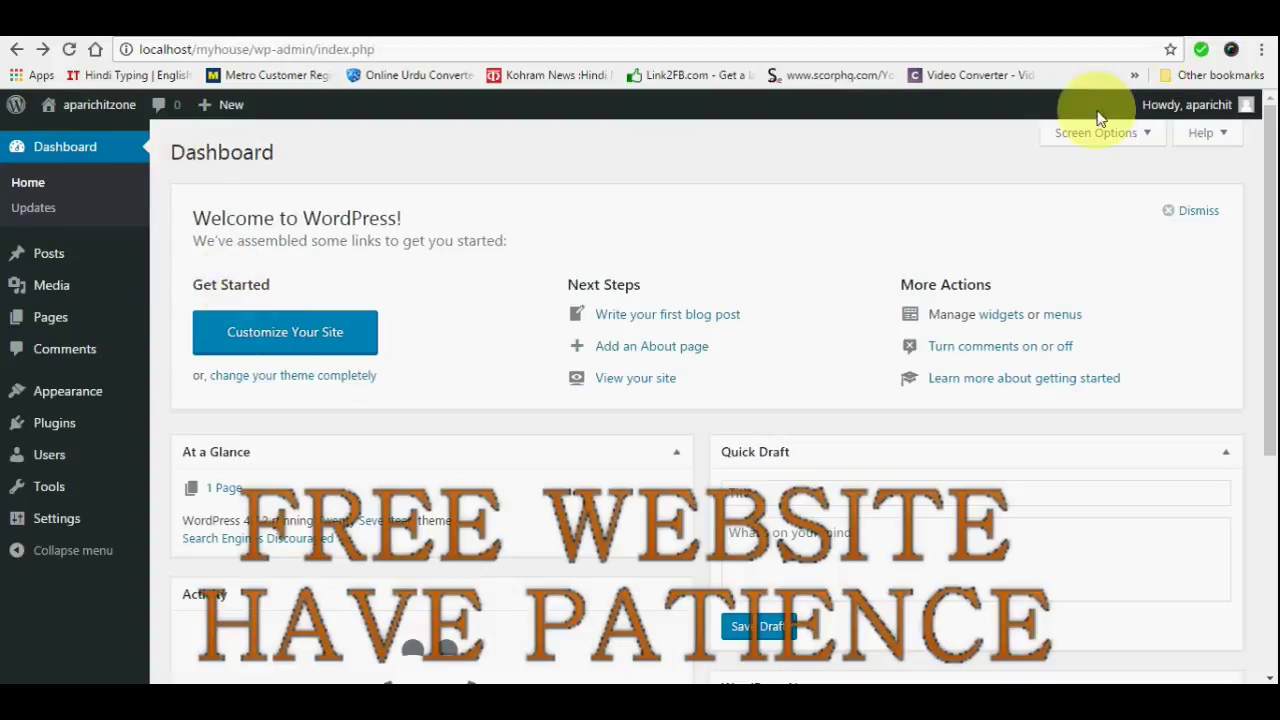
On the admin profile, try the Light colour scheme, then switch back to Default
{"action": "left_click", "coordinate": [1207, 110]}
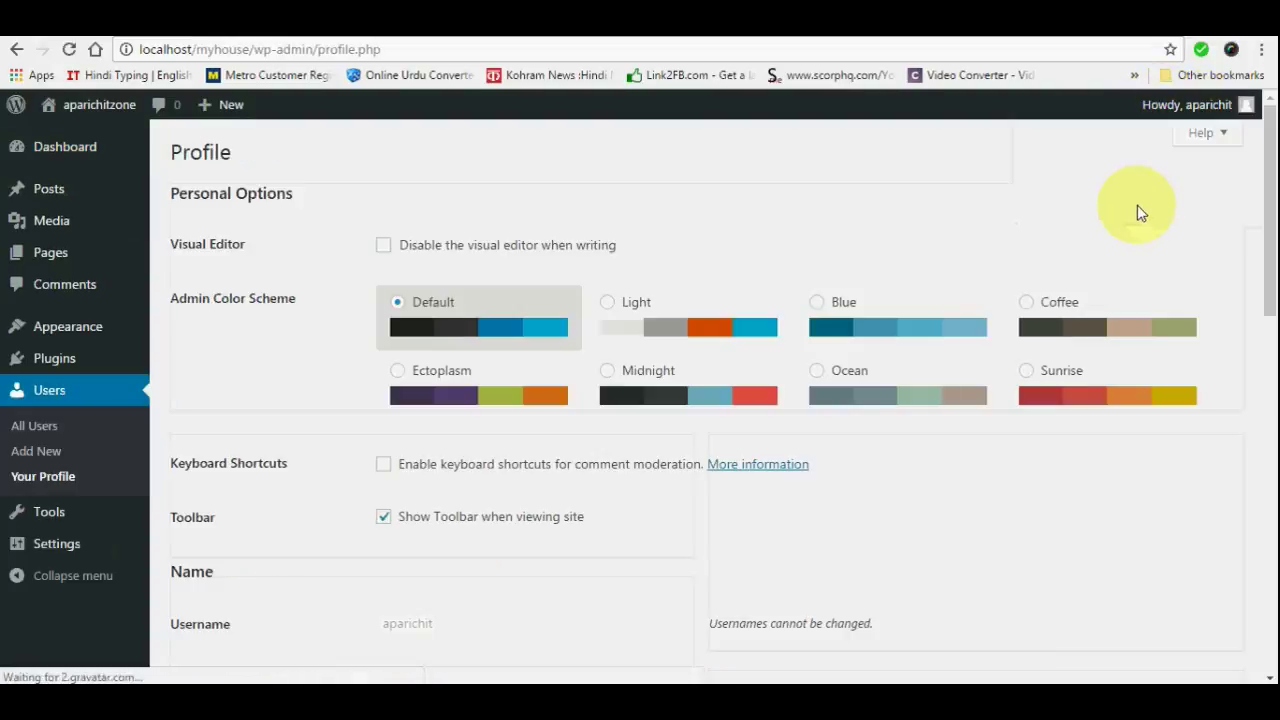
{"action": "left_click", "coordinate": [604, 301]}
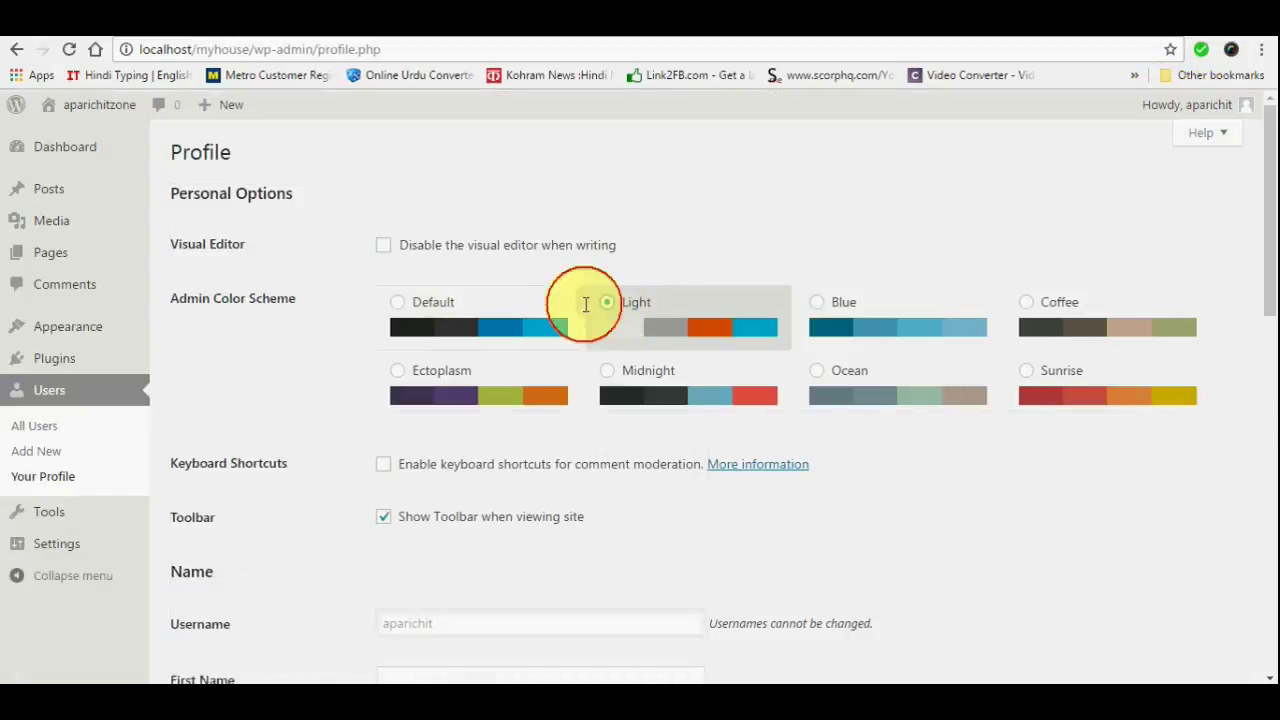
{"action": "left_click", "coordinate": [399, 303]}
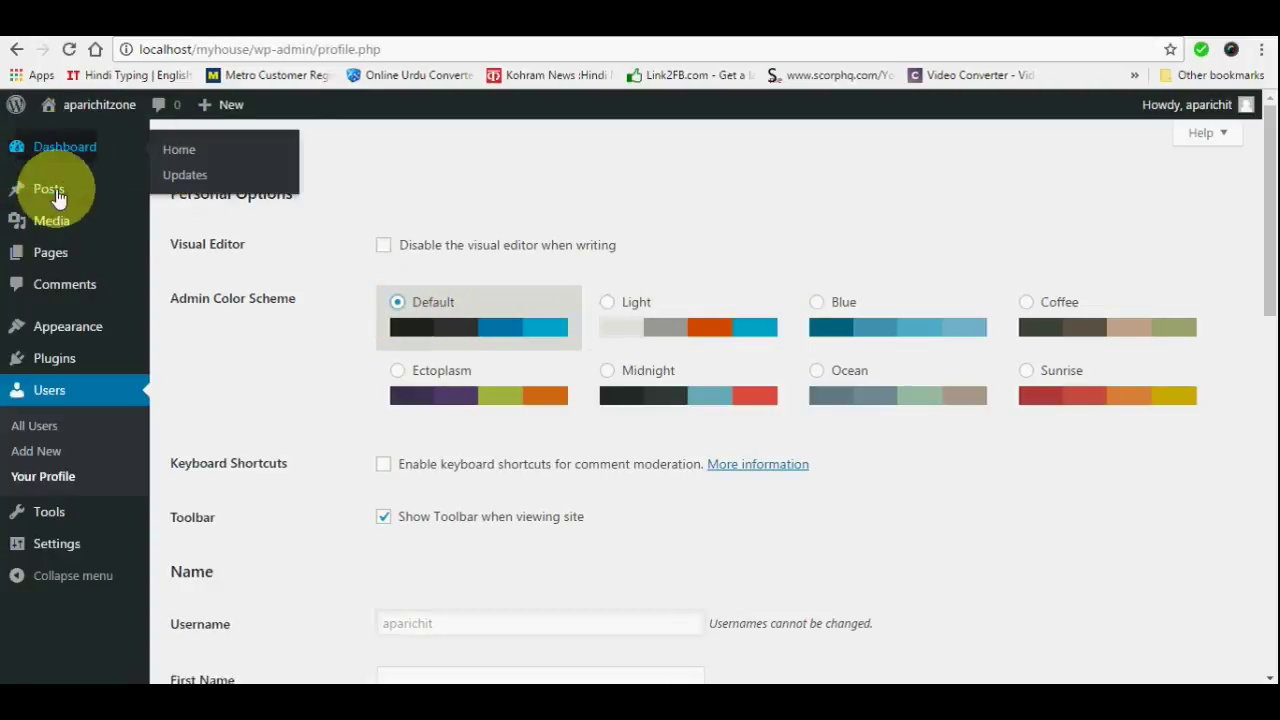
Visit the APARICHITZONE front page at localhost/myhouse and scroll through it
{"action": "mouse_move", "coordinate": [80, 108]}
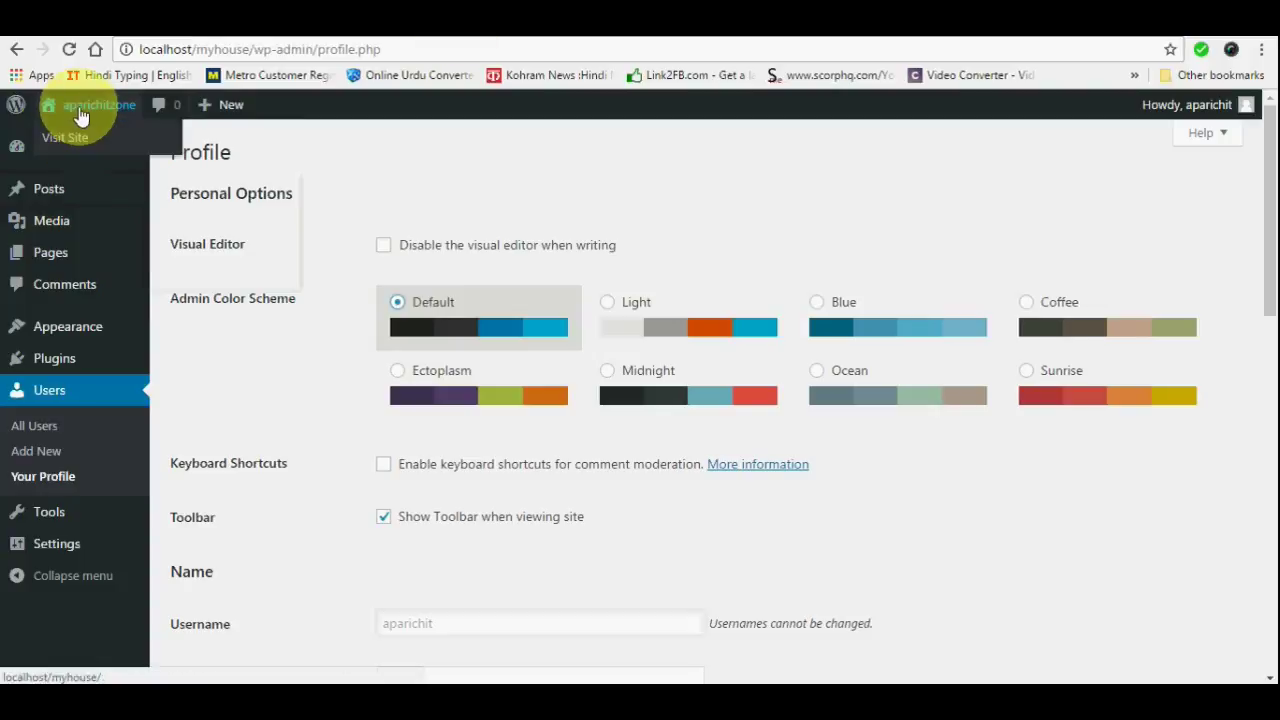
{"action": "left_click", "coordinate": [72, 138]}
{"action": "right_click", "coordinate": [72, 136]}
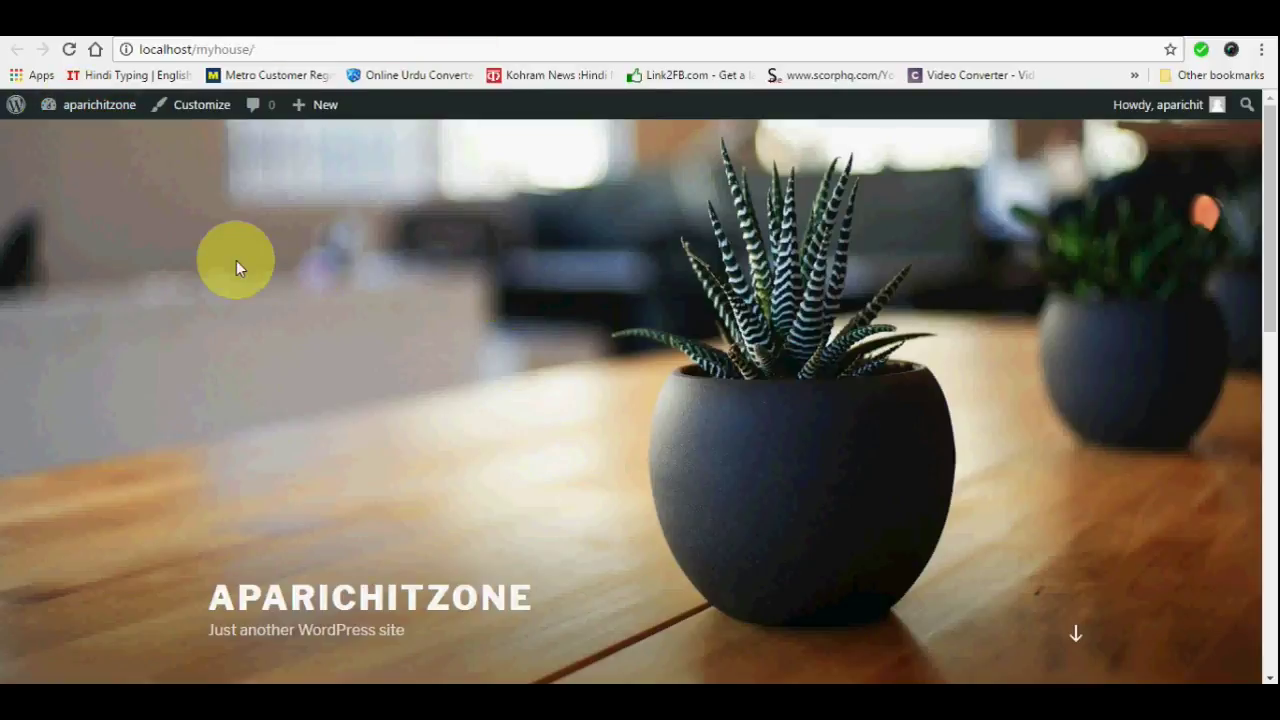
{"action": "scroll", "coordinate": [572, 299], "scroll_direction": "down", "scroll_amount": 6}
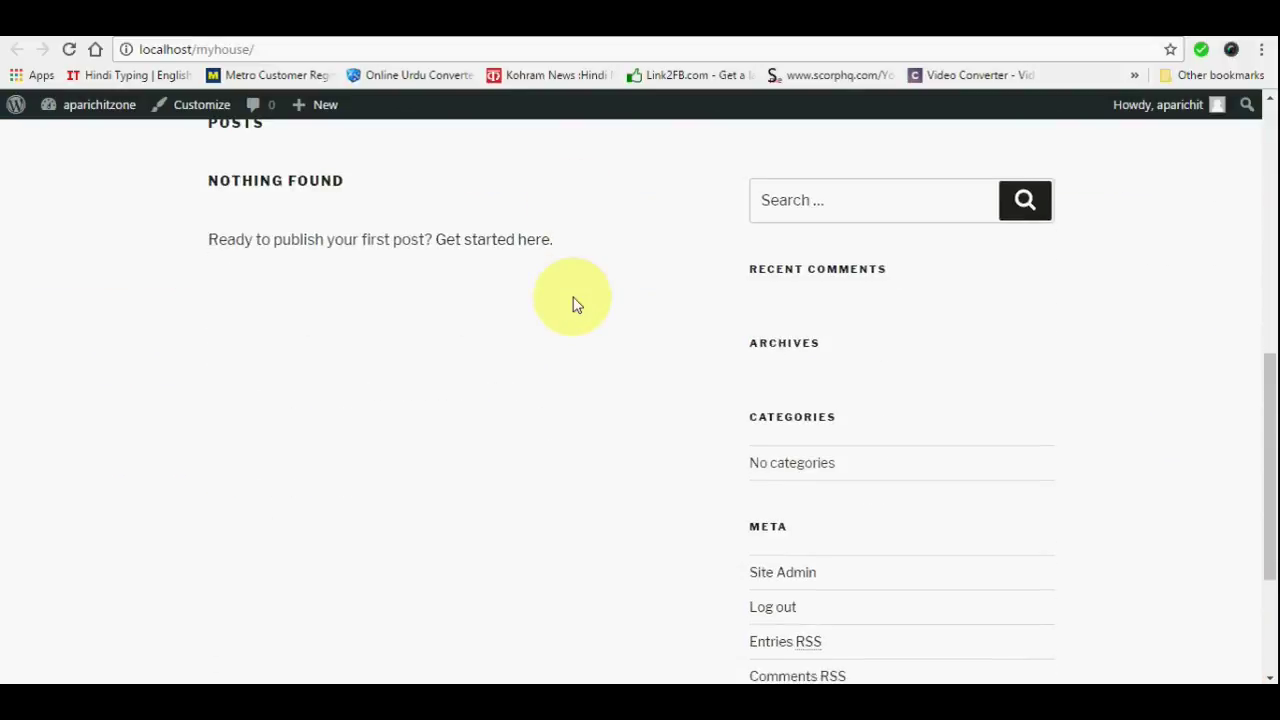
{"action": "scroll", "coordinate": [660, 445], "scroll_direction": "up", "scroll_amount": 6}
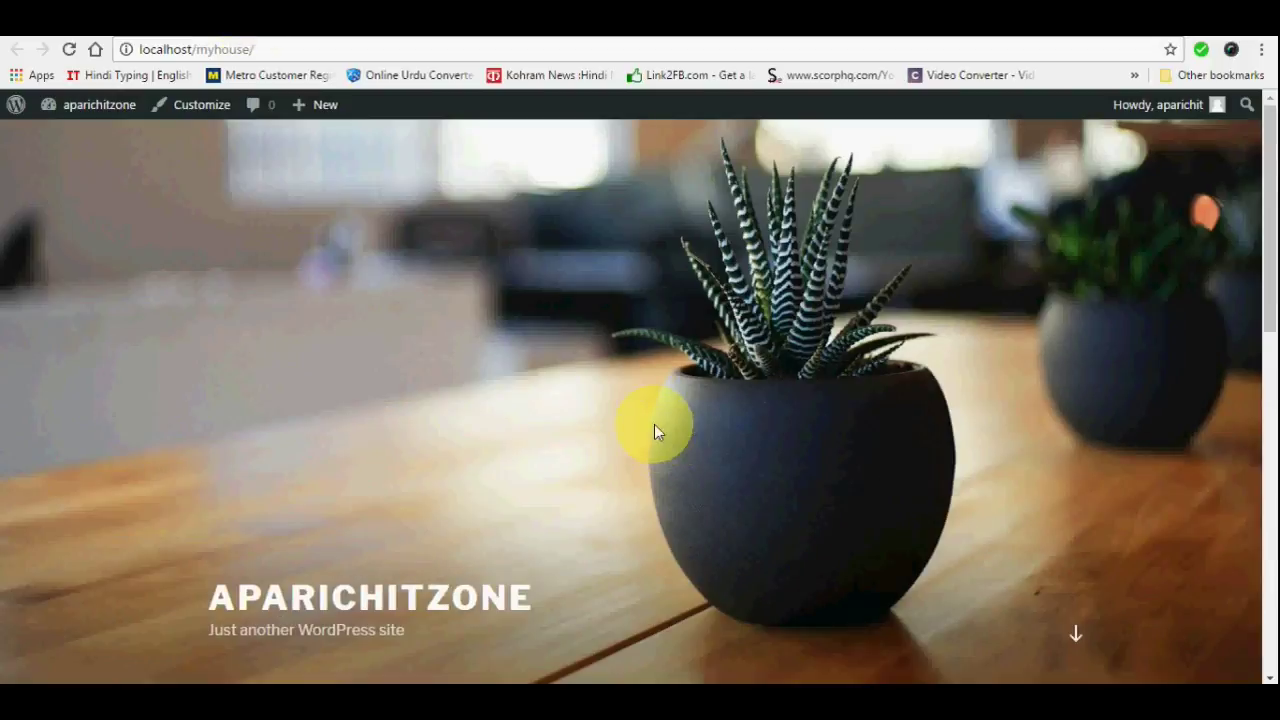
{"action": "scroll", "coordinate": [654, 424], "scroll_direction": "down", "scroll_amount": 5}
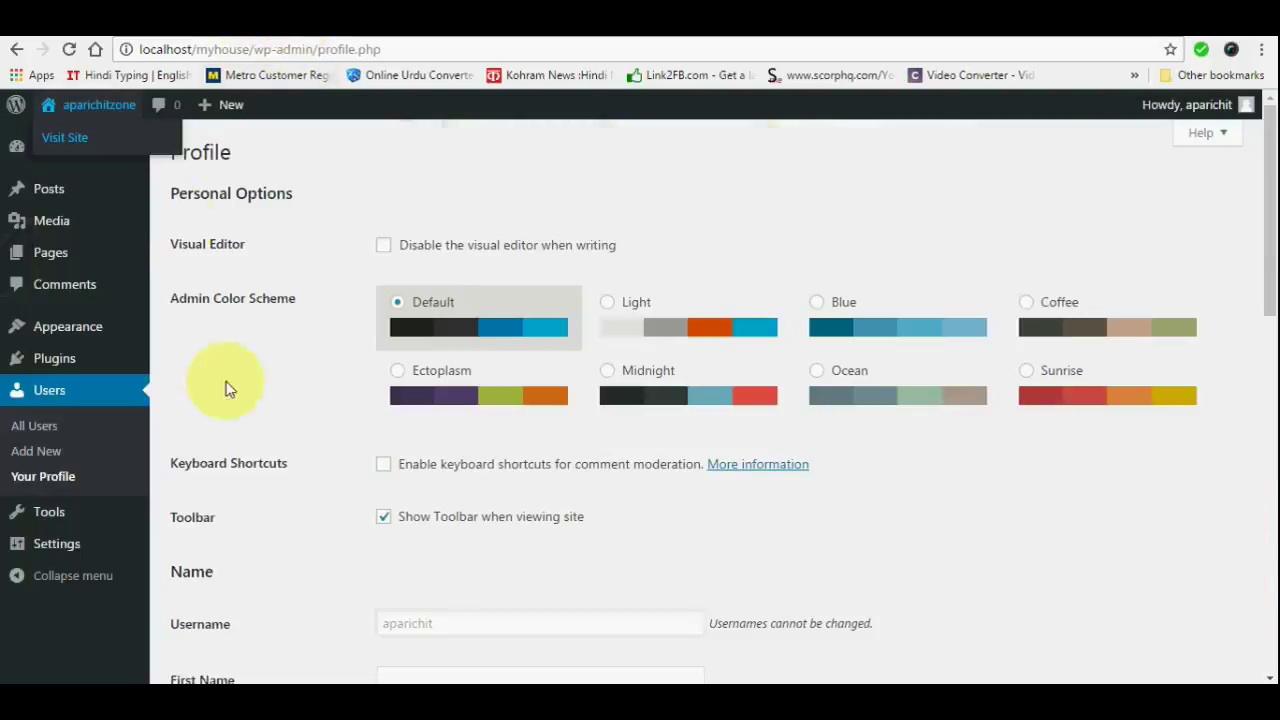
Start a new post titled 'dummy post 1' and open the DUMMY PARA document from the desktop
{"action": "mouse_move", "coordinate": [46, 198]}
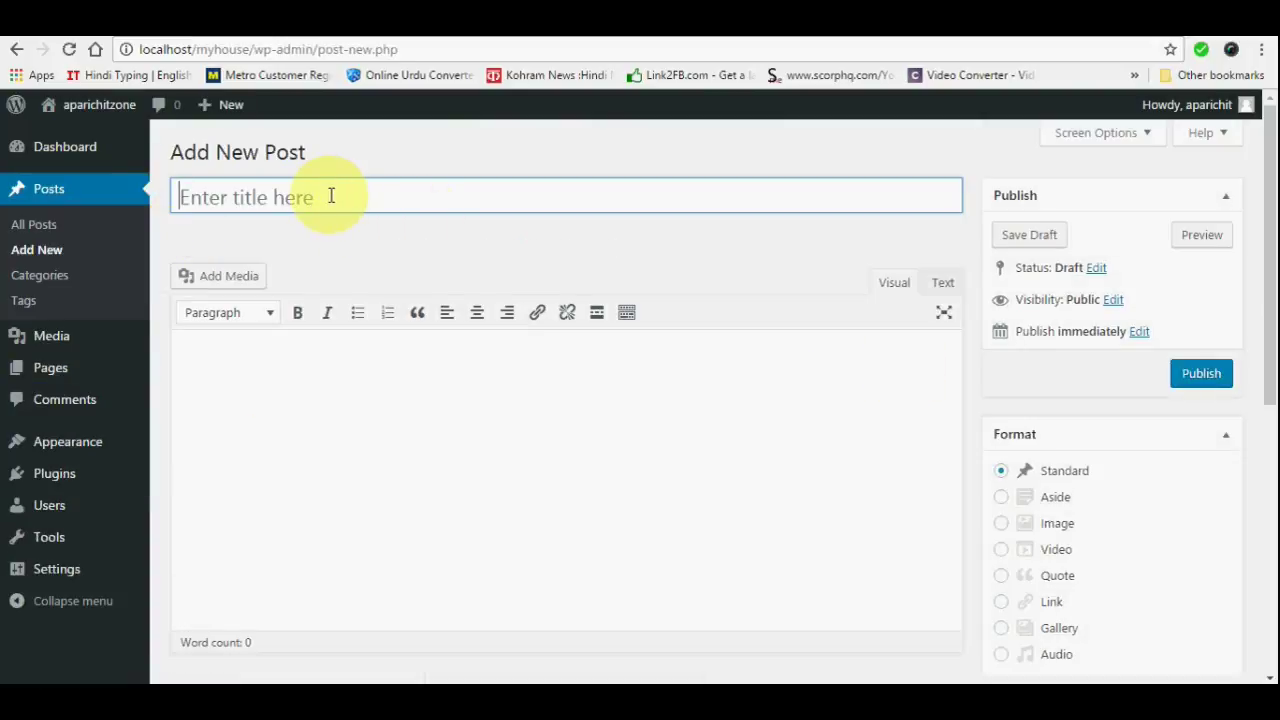
{"action": "type", "text": "dummy post 1"}
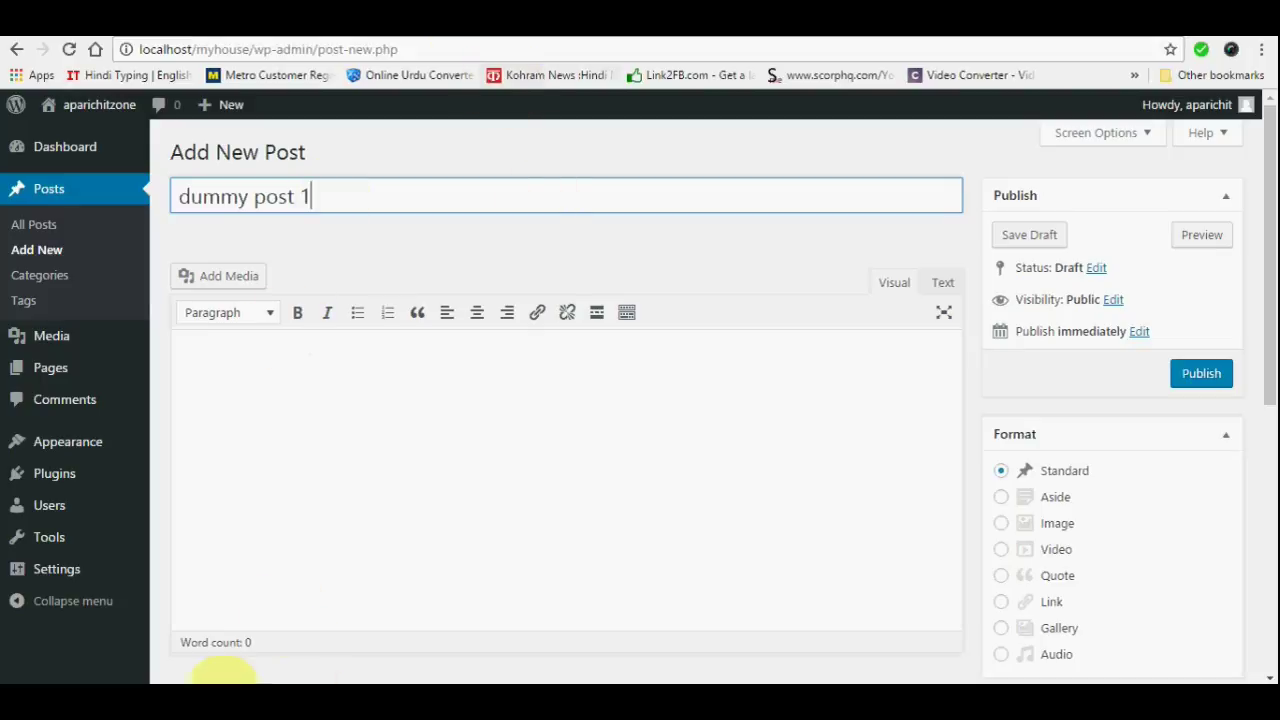
{"action": "key", "text": "super+d"}
{"action": "double_click", "coordinate": [220, 50]}
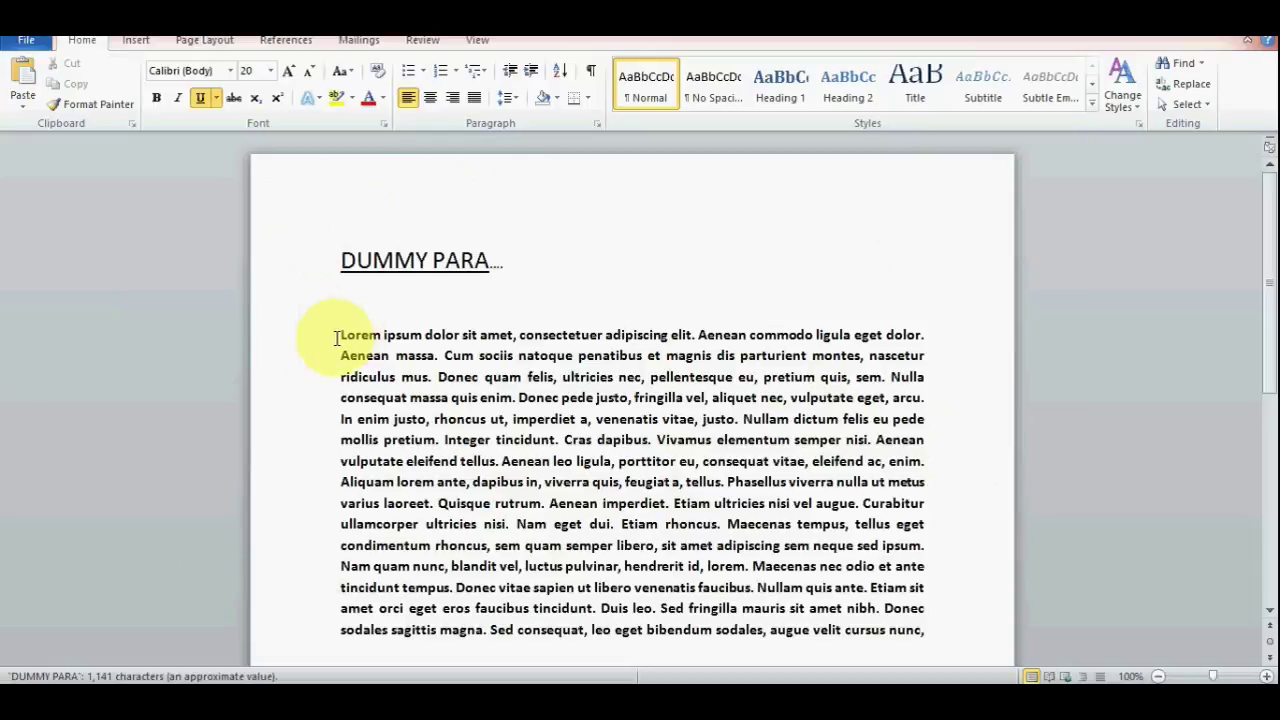
Copy the Lorem ipsum paragraph from DUMMY PARA in Word and return to the new post
{"action": "left_click_drag", "start_coordinate": [341, 330], "coordinate": [943, 543]}
{"action": "right_click", "coordinate": [741, 464]}
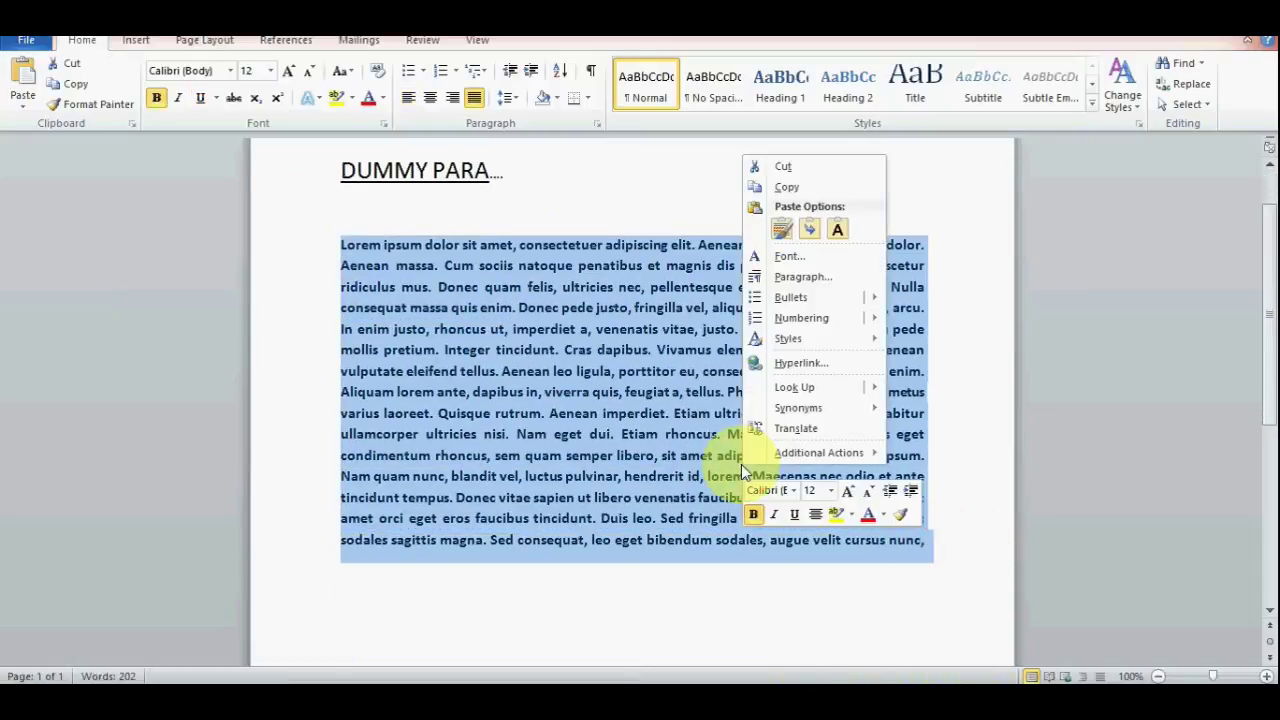
{"action": "left_click", "coordinate": [786, 186]}
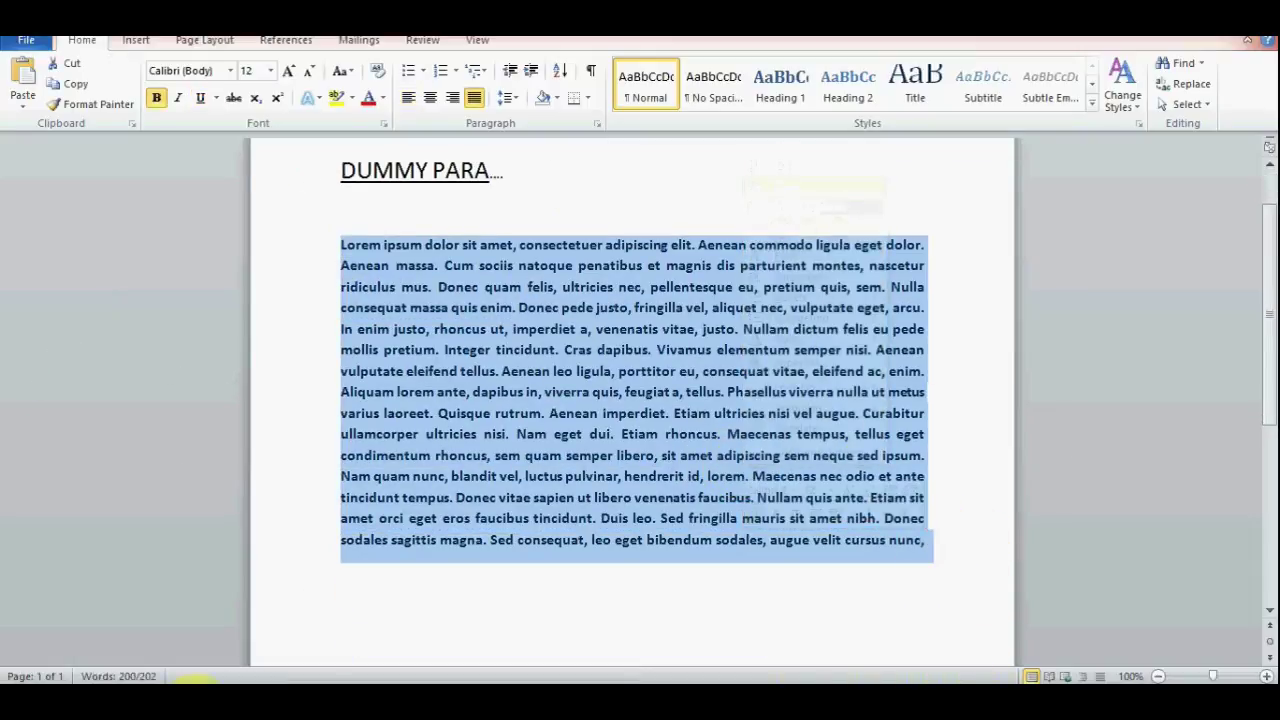
{"action": "left_click", "coordinate": [210, 682]}
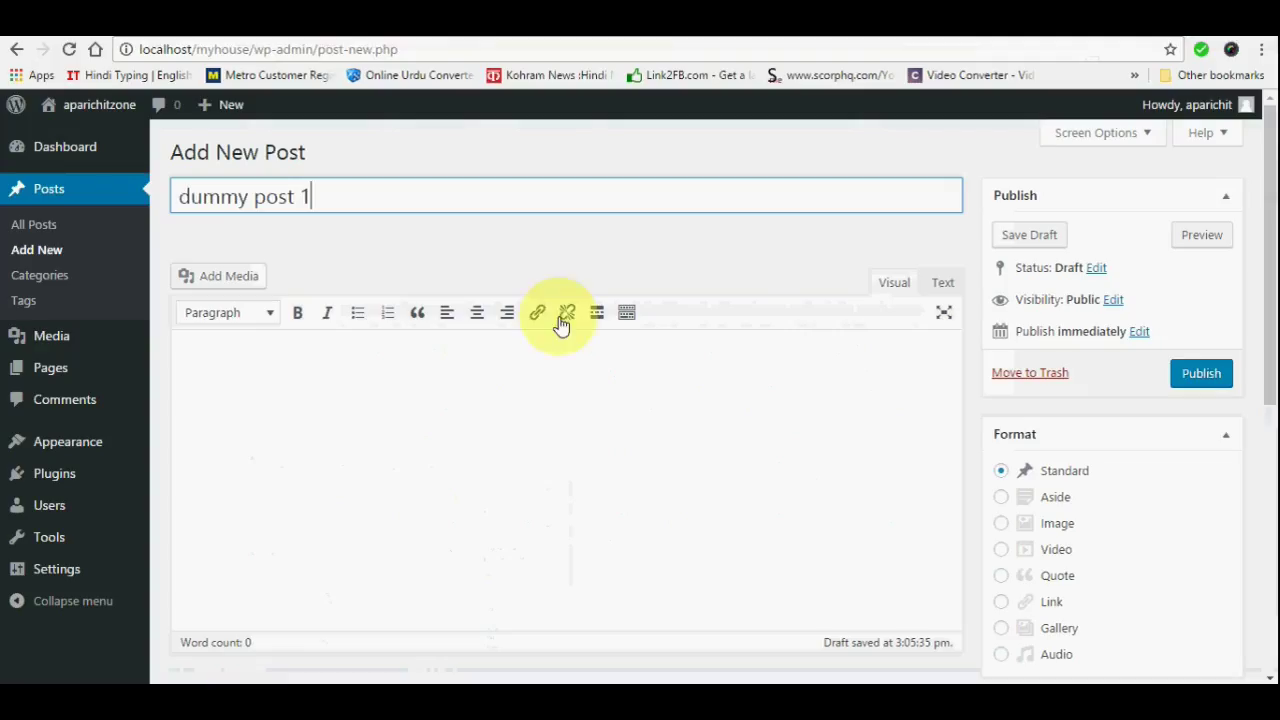
Paste the Lorem ipsum paragraph into the post body
{"action": "left_click", "coordinate": [255, 354]}
{"action": "key", "text": "ctrl+v"}
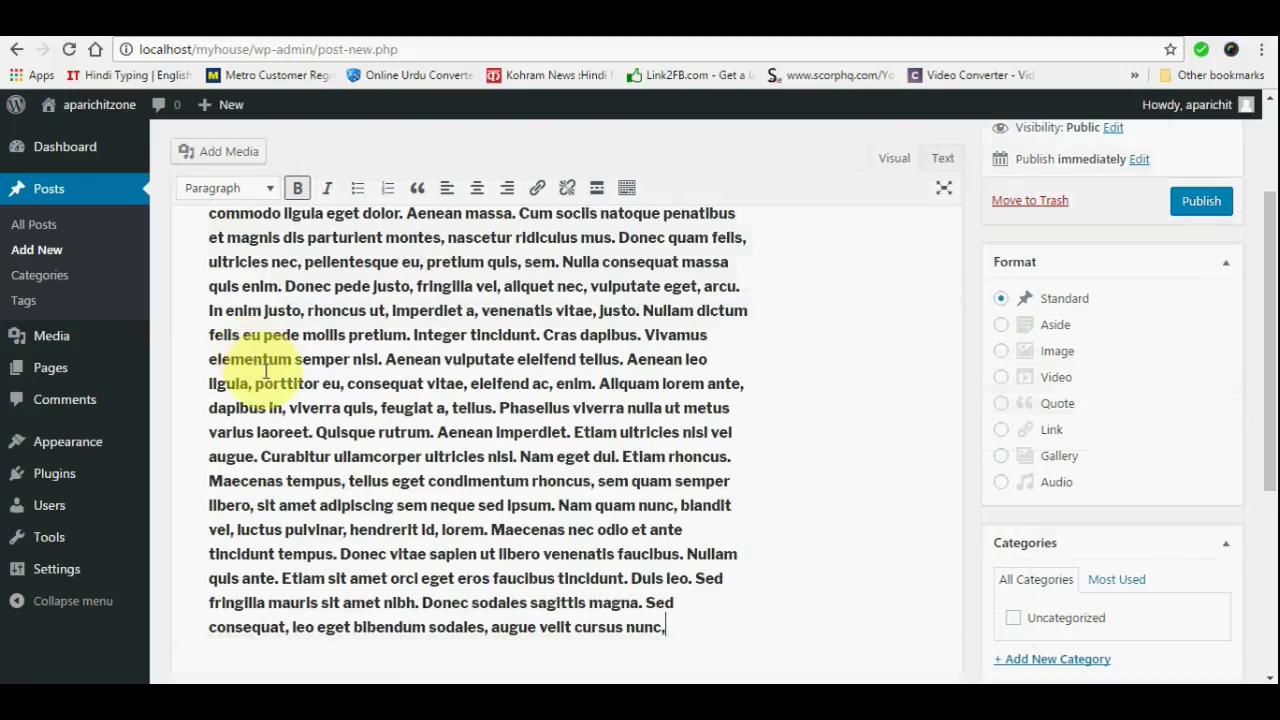
{"action": "scroll", "coordinate": [634, 366], "scroll_direction": "up", "scroll_amount": 3}
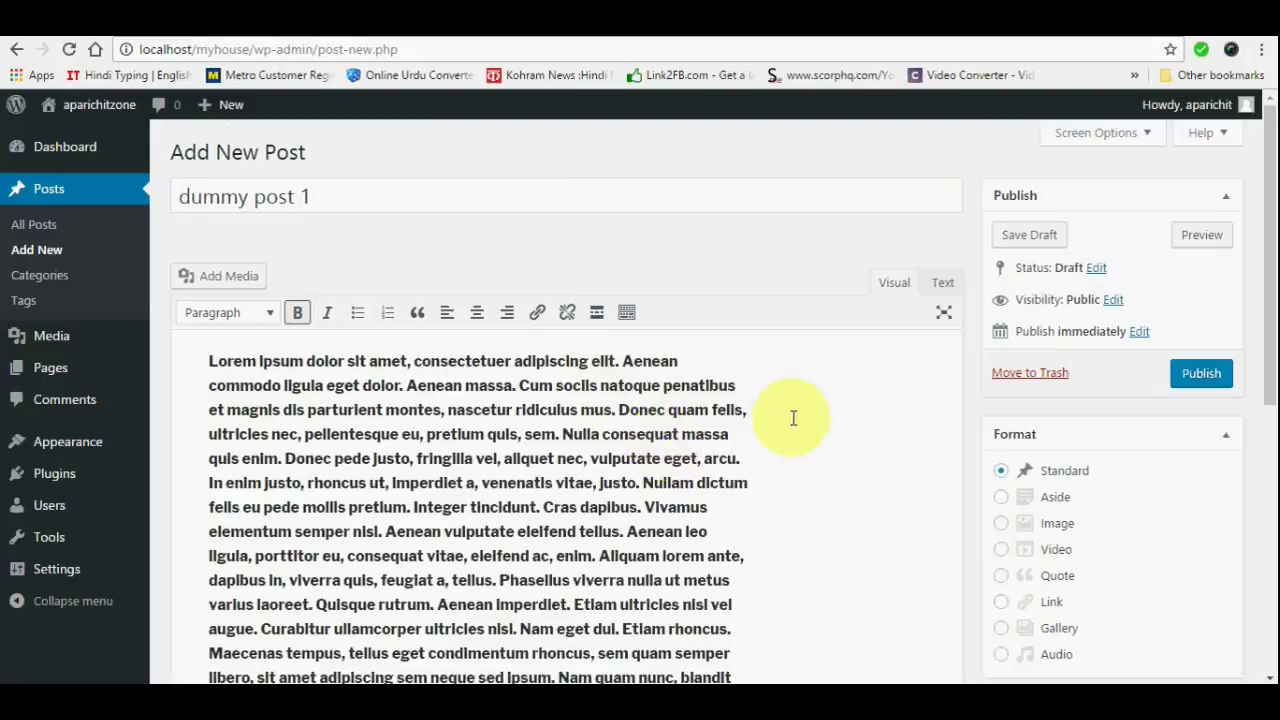
{"action": "scroll", "coordinate": [800, 406], "scroll_direction": "down", "scroll_amount": 4}
{"action": "scroll", "coordinate": [800, 408], "scroll_direction": "down", "scroll_amount": 2}
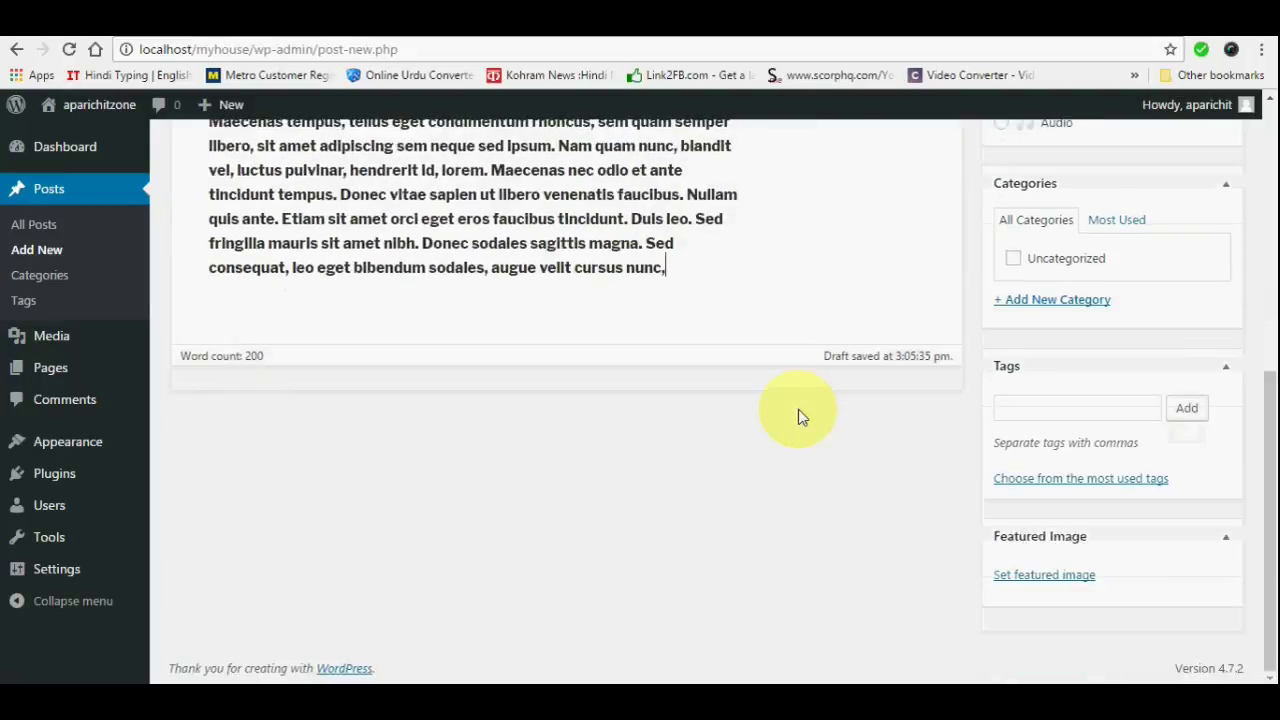
Upload the roses picture as the featured image and publish the post
{"action": "left_click", "coordinate": [1022, 586]}
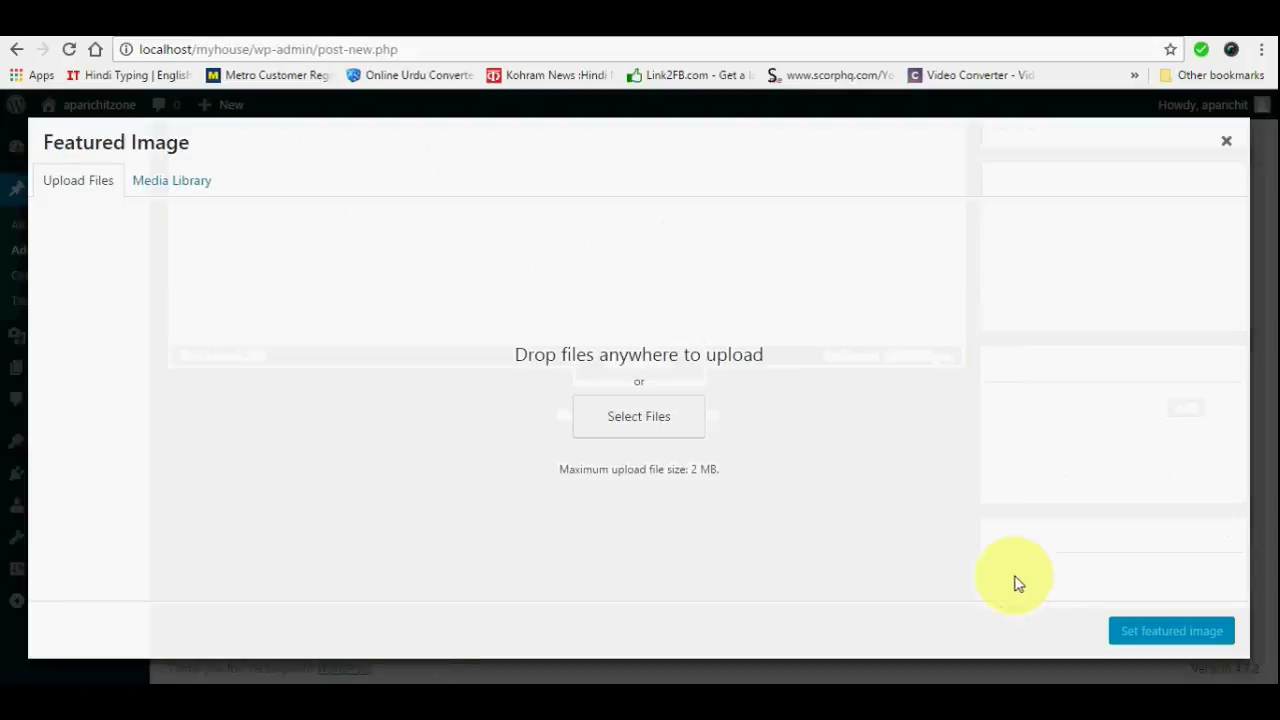
{"action": "left_click", "coordinate": [640, 420]}
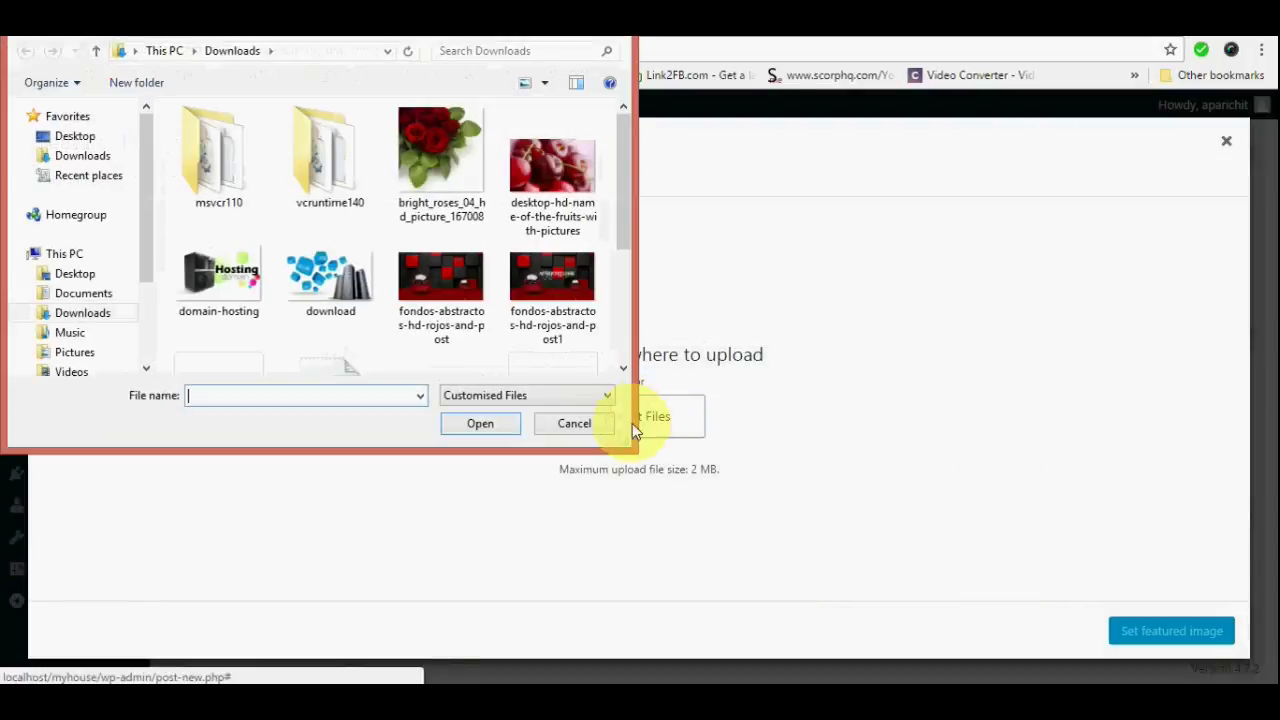
{"action": "left_click", "coordinate": [434, 149]}
{"action": "left_click", "coordinate": [477, 425]}
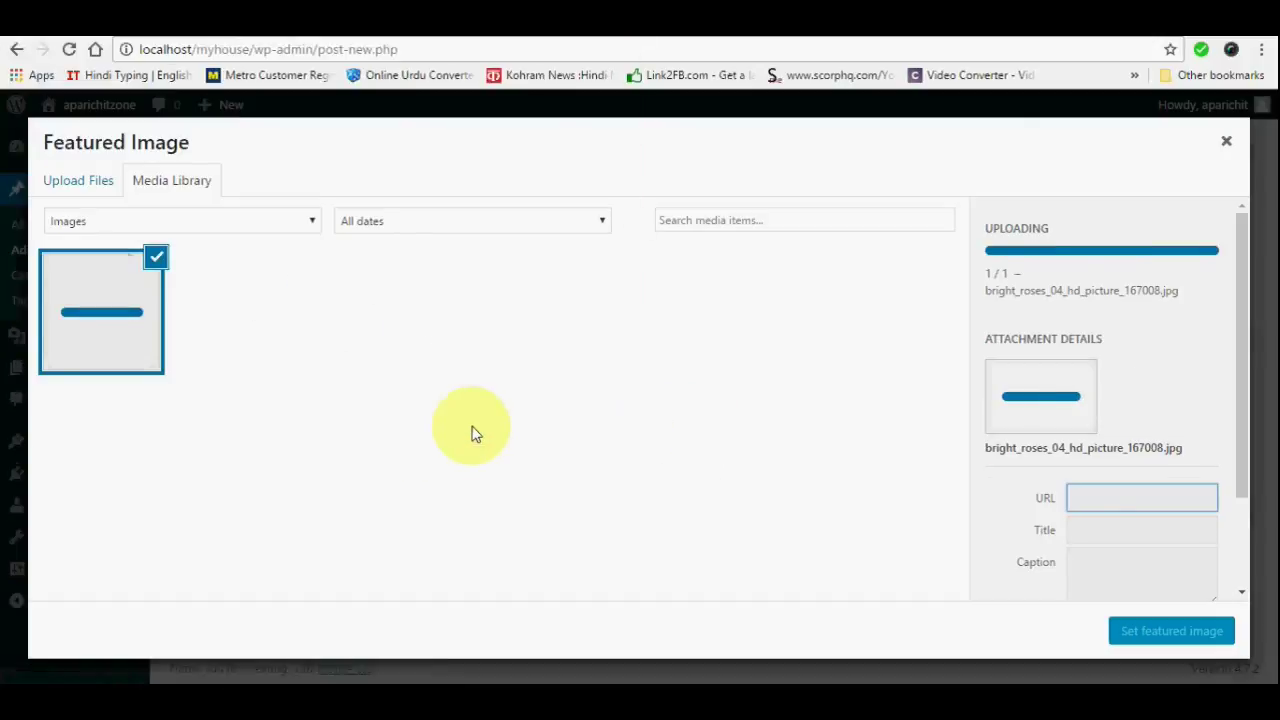
{"action": "left_click", "coordinate": [1172, 631]}
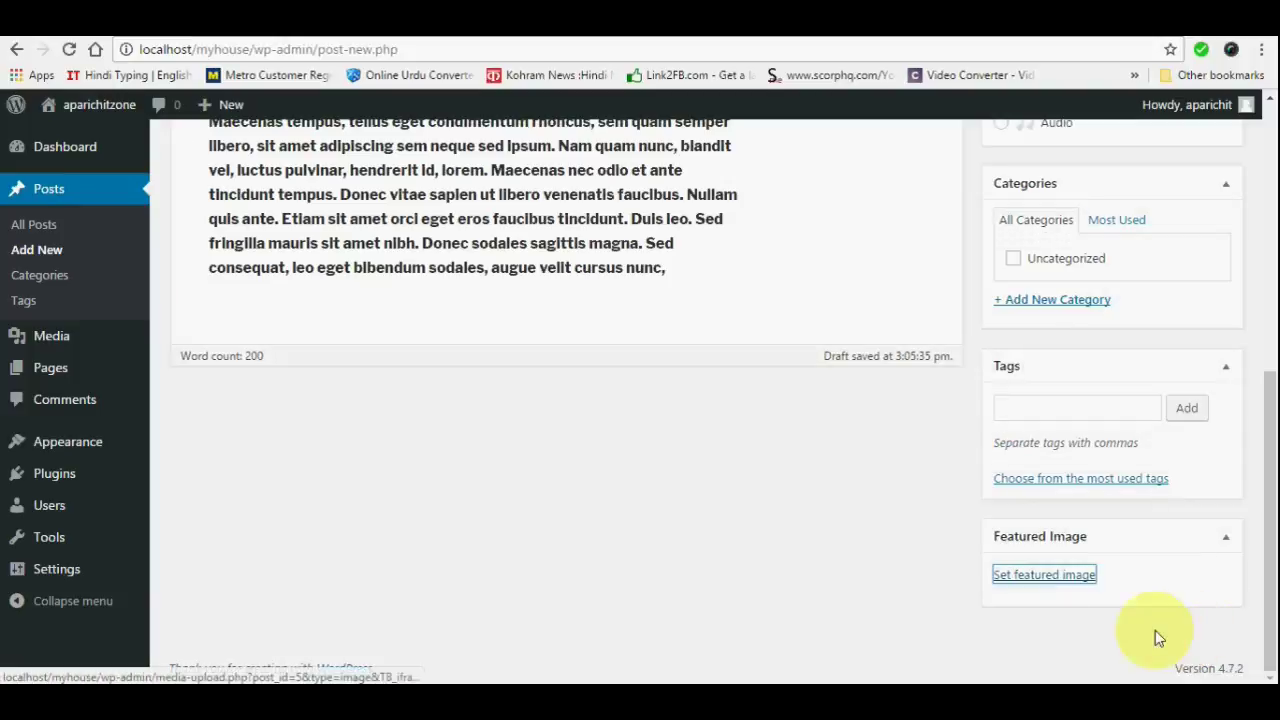
{"action": "scroll", "coordinate": [524, 421], "scroll_direction": "up", "scroll_amount": 10}
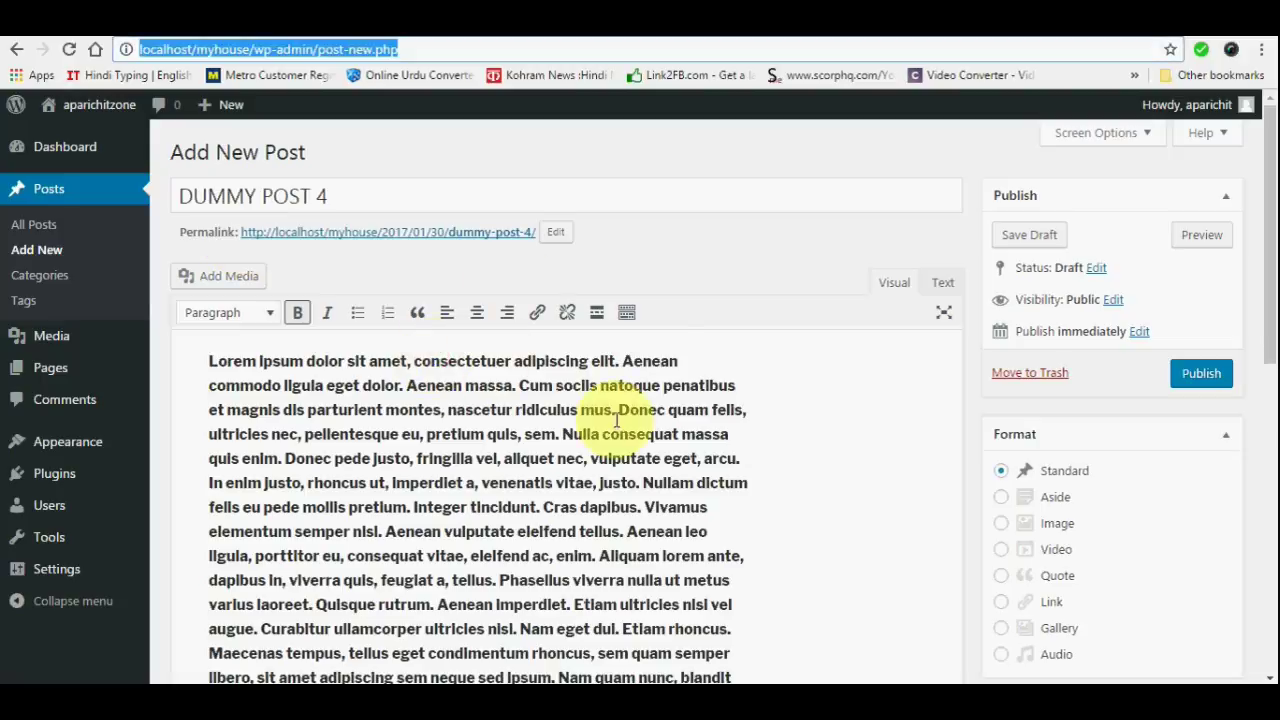
{"action": "left_click", "coordinate": [1190, 384]}
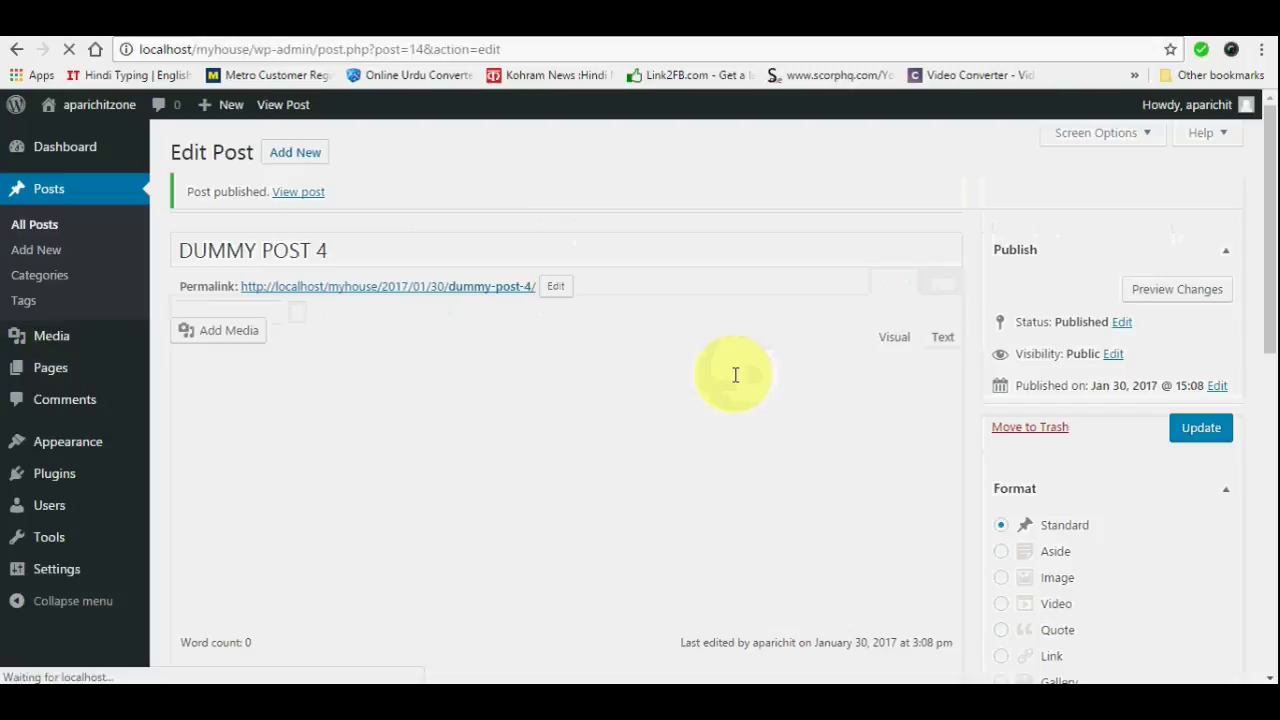
Update DUMMY POST 4, then review the front page listing the four dummy posts with pictures
{"action": "left_click", "coordinate": [1200, 429]}
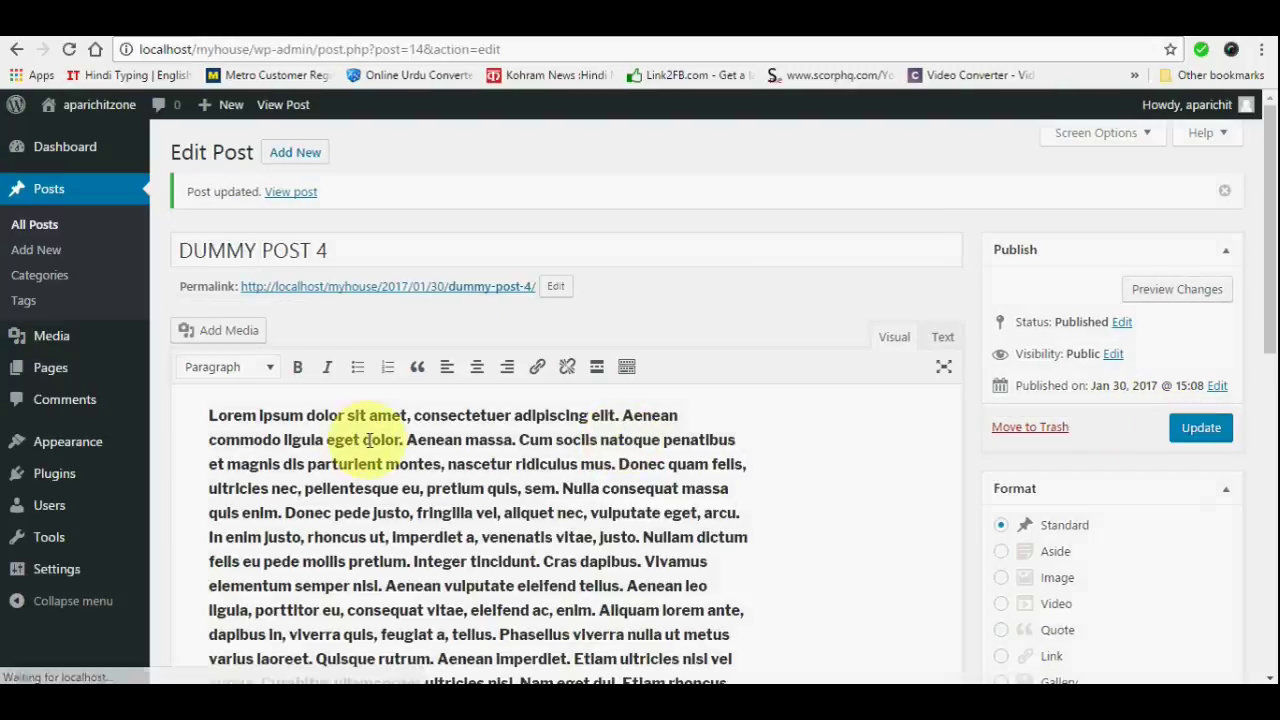
{"action": "left_click", "coordinate": [99, 104]}
{"action": "left_click", "coordinate": [66, 49]}
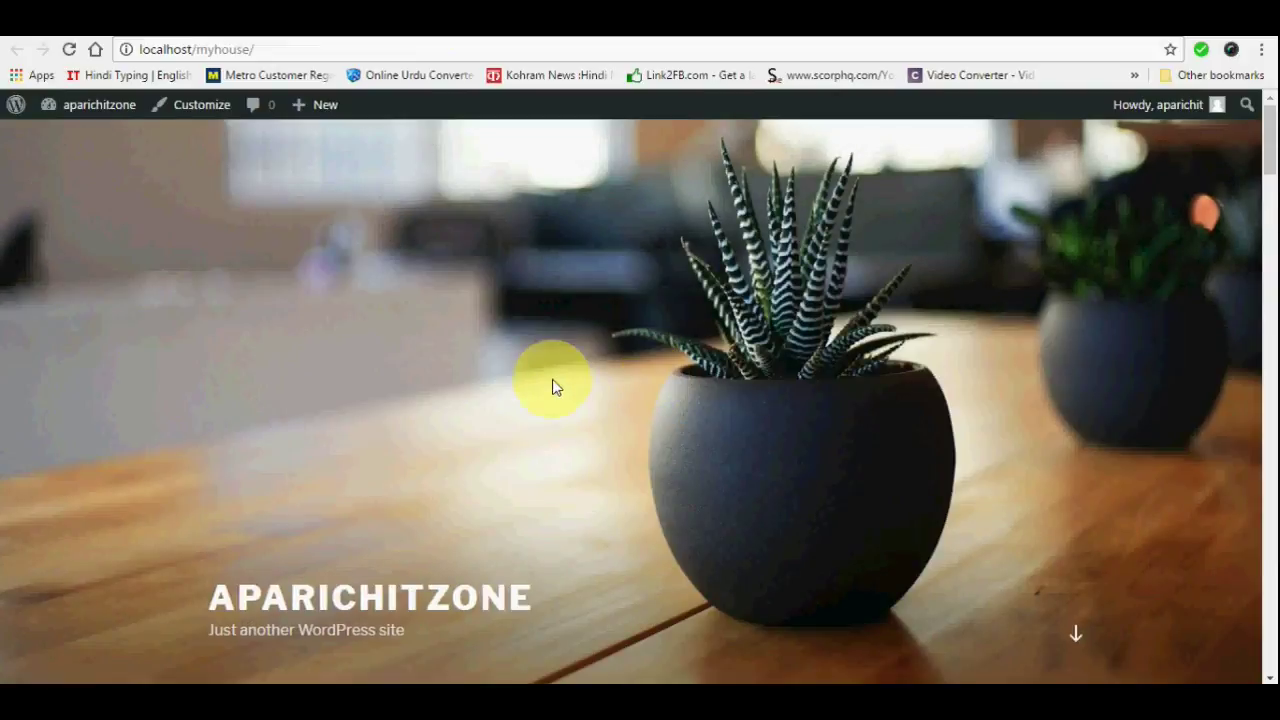
{"action": "scroll", "coordinate": [554, 379], "scroll_direction": "down", "scroll_amount": 10}
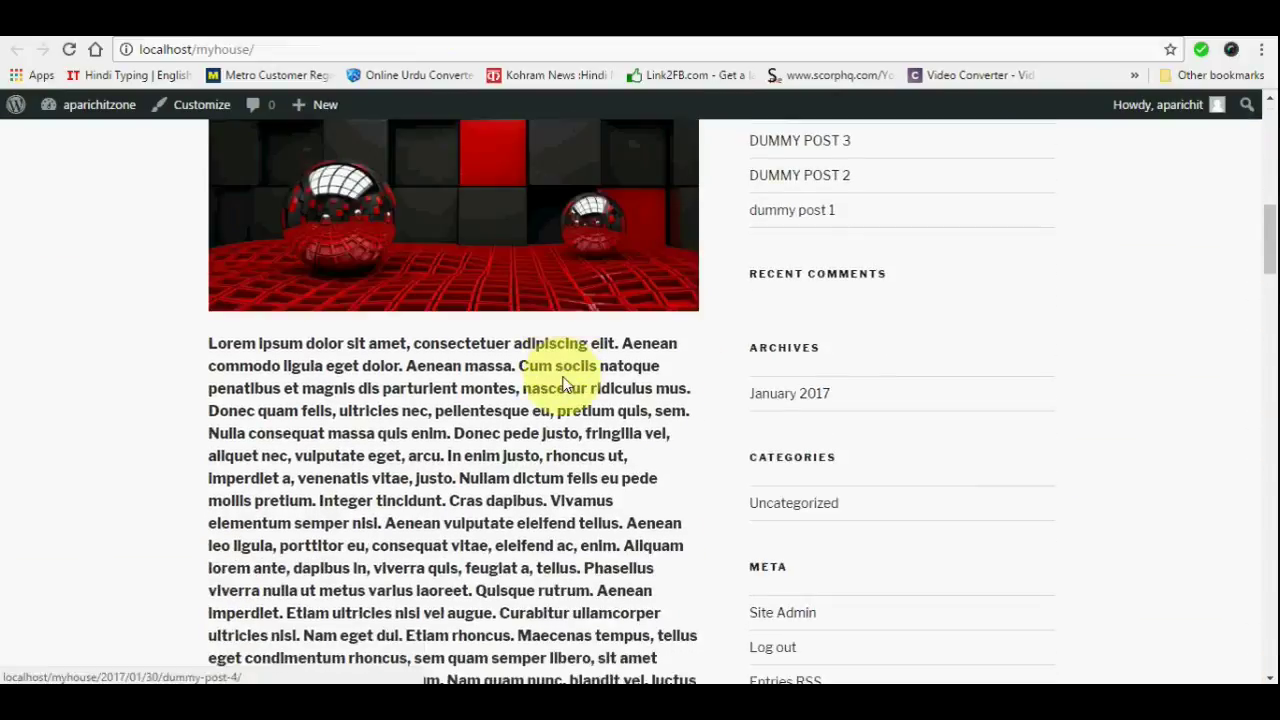
{"action": "scroll", "coordinate": [566, 380], "scroll_direction": "down", "scroll_amount": 15}
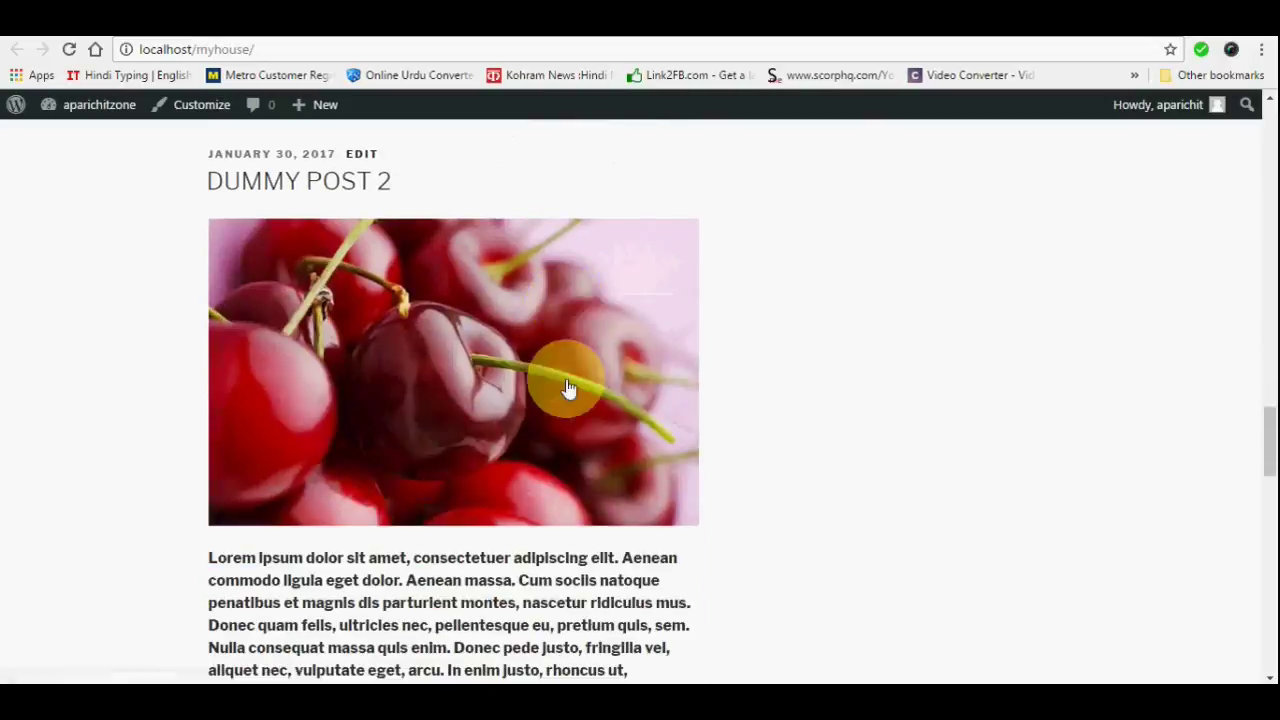
{"action": "scroll", "coordinate": [568, 388], "scroll_direction": "down", "scroll_amount": 6}
{"action": "scroll", "coordinate": [570, 390], "scroll_direction": "down", "scroll_amount": 5}
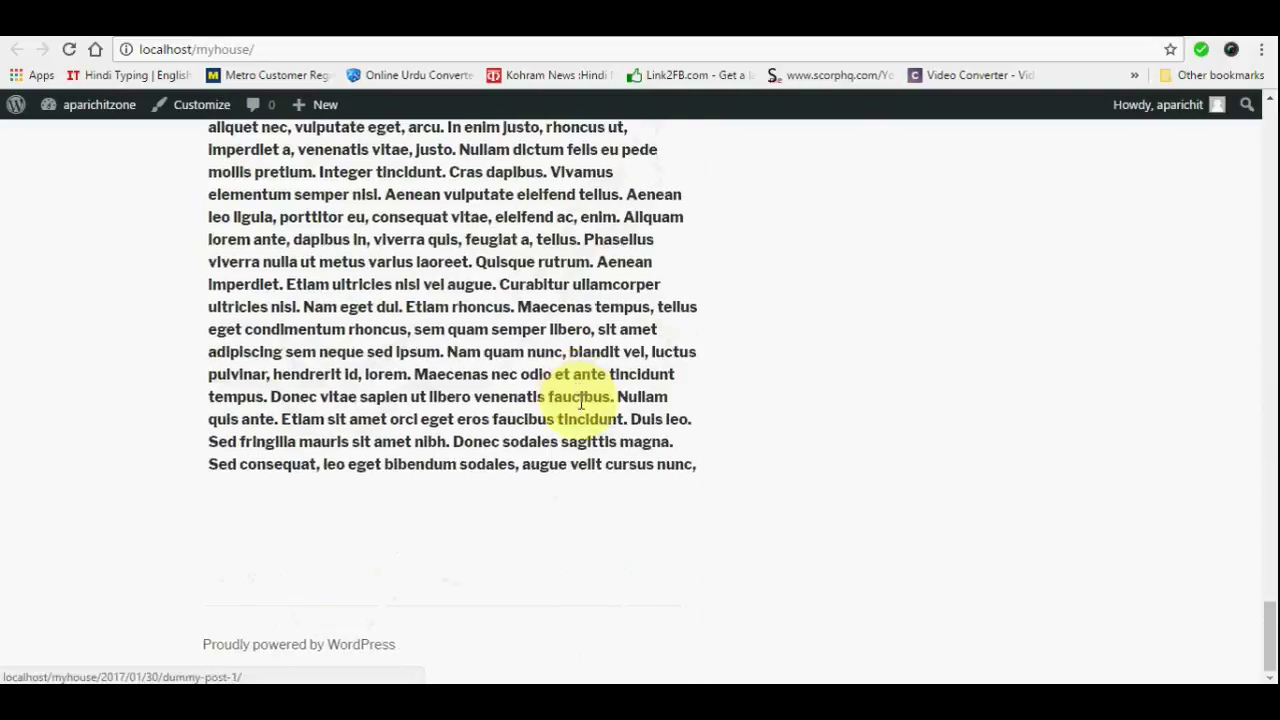
{"action": "scroll", "coordinate": [577, 425], "scroll_direction": "up", "scroll_amount": 12}
{"action": "scroll", "coordinate": [577, 425], "scroll_direction": "up", "scroll_amount": 20}
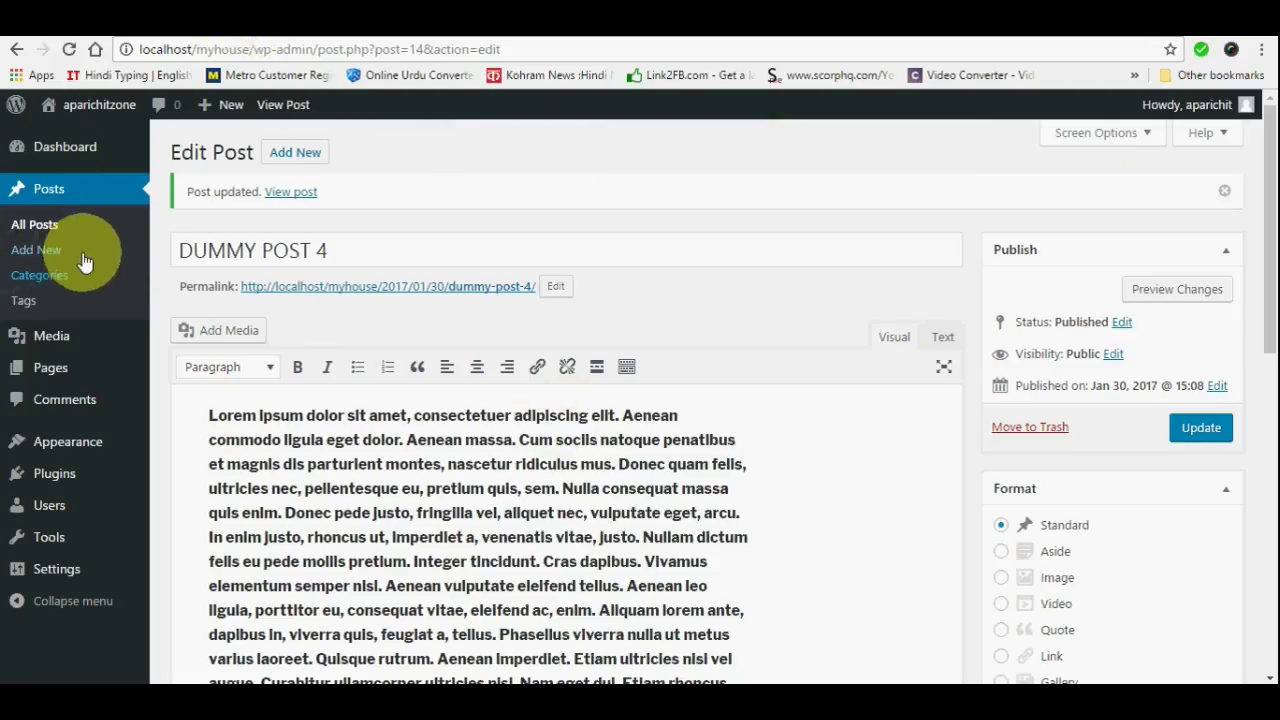
Search themes for 'VIRTUE', fixing the 'VITRUE' typo, and activate the Virtue theme
{"action": "left_click", "coordinate": [70, 442]}
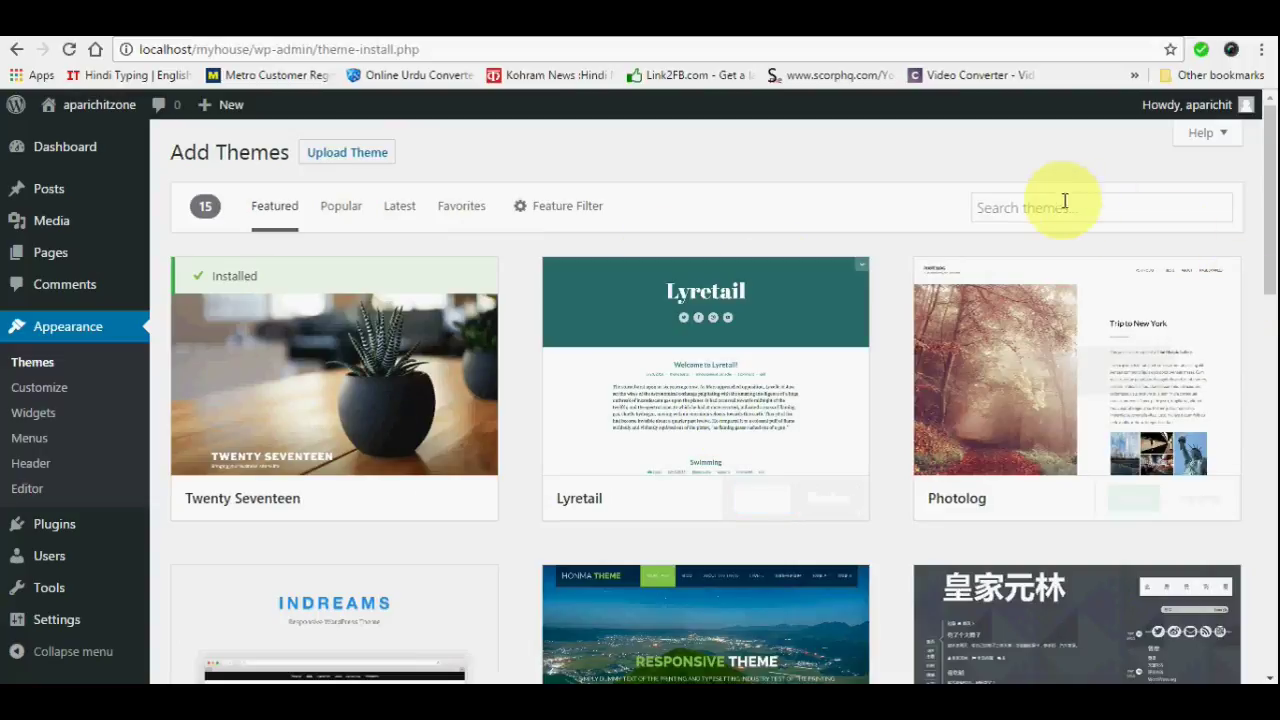
{"action": "left_click", "coordinate": [1068, 208]}
{"action": "type", "text": "VI"}
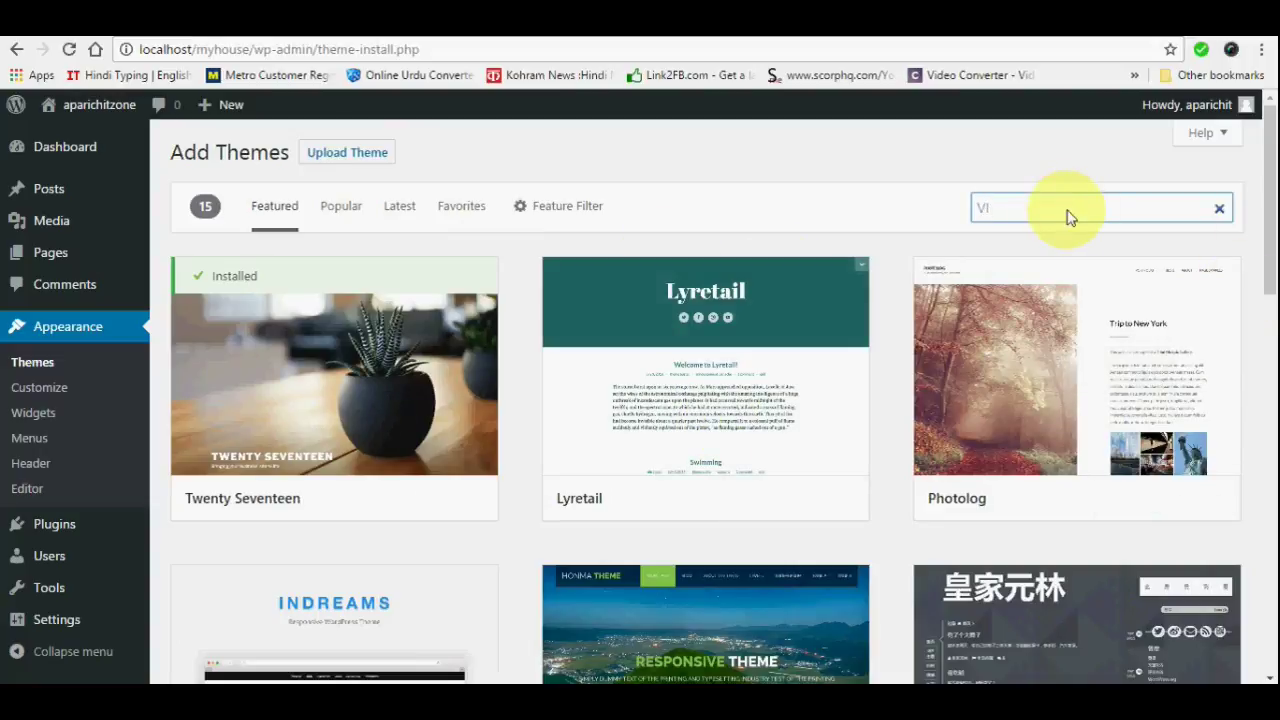
{"action": "type", "text": "TRU"}
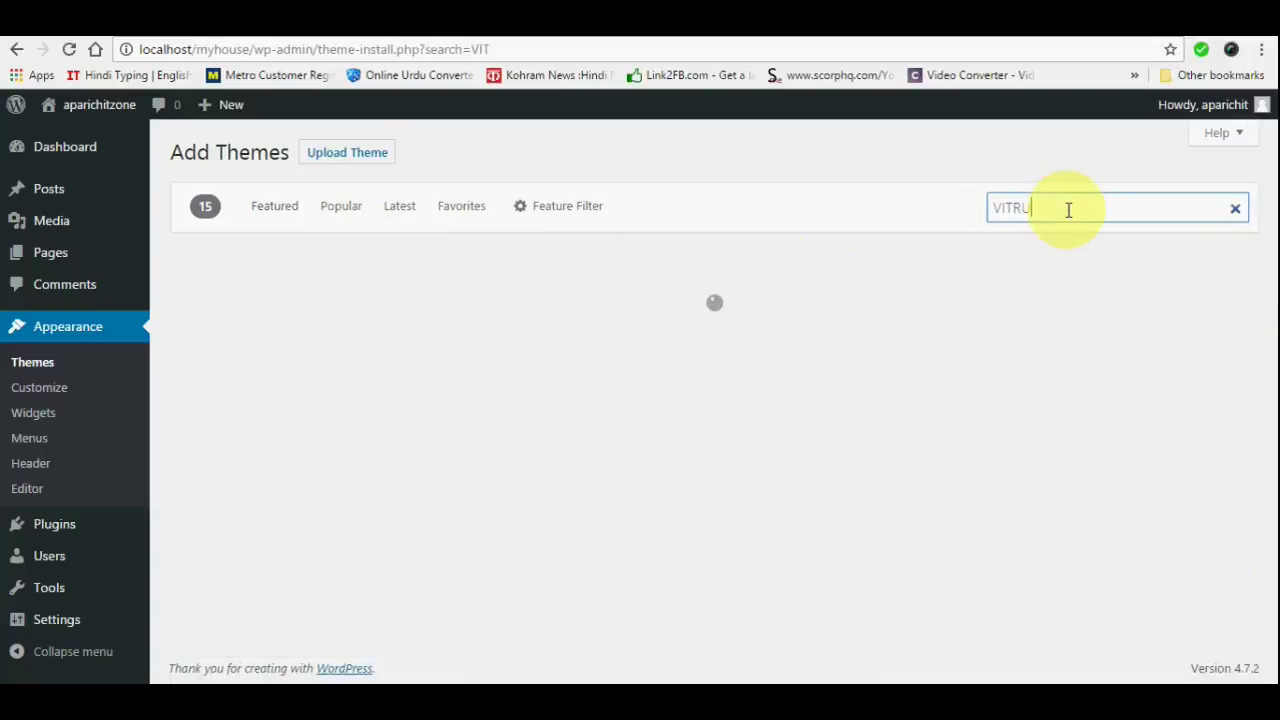
{"action": "type", "text": "E"}
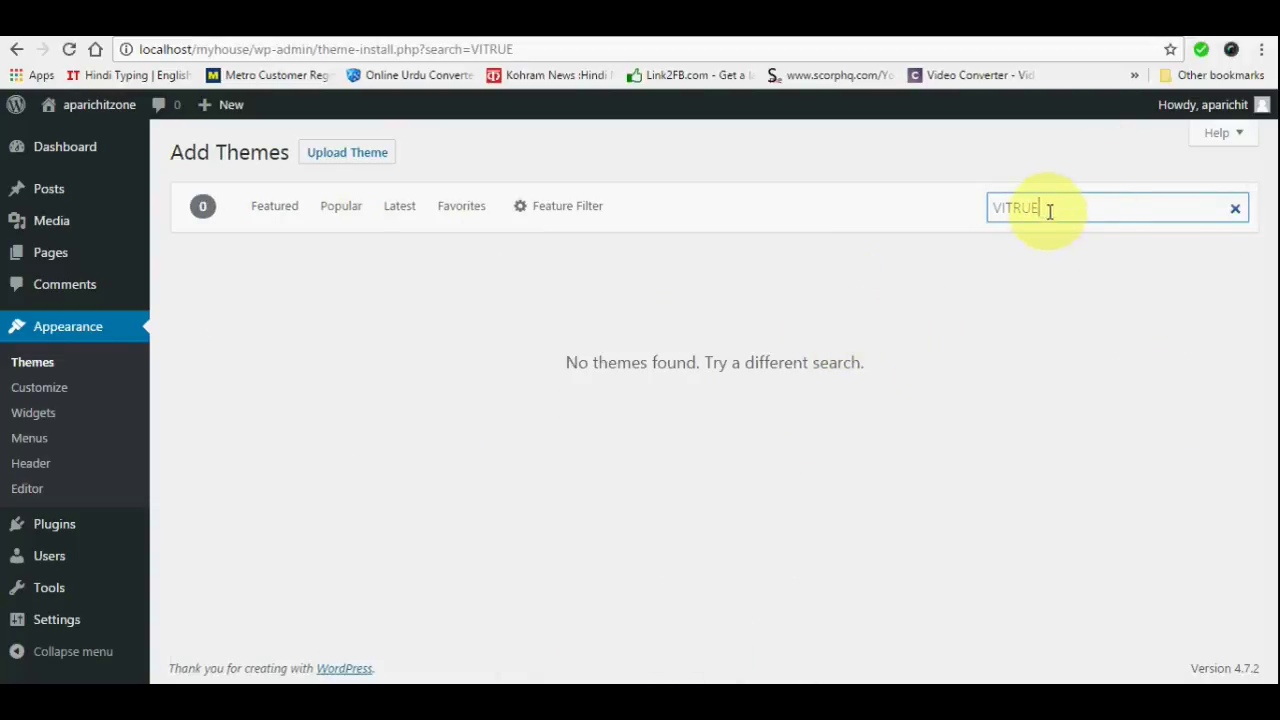
{"action": "left_click_drag", "start_coordinate": [1051, 208], "coordinate": [1019, 208]}
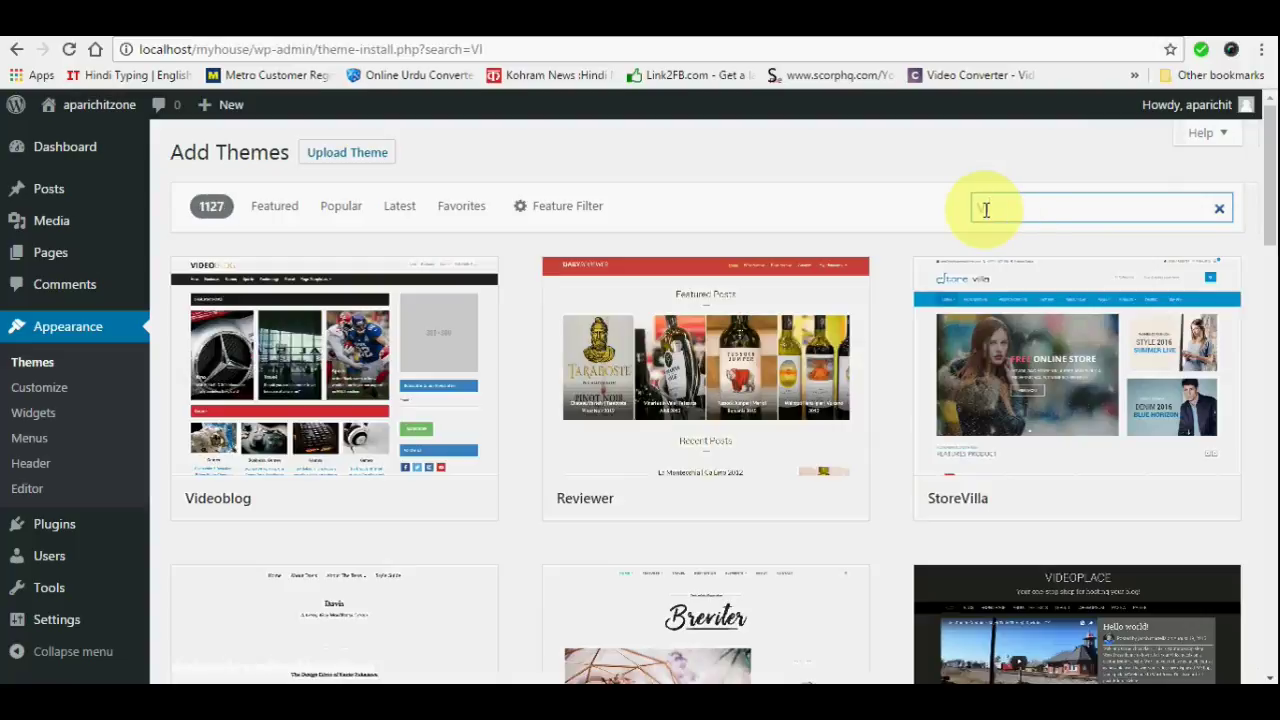
{"action": "type", "text": "RTUE"}
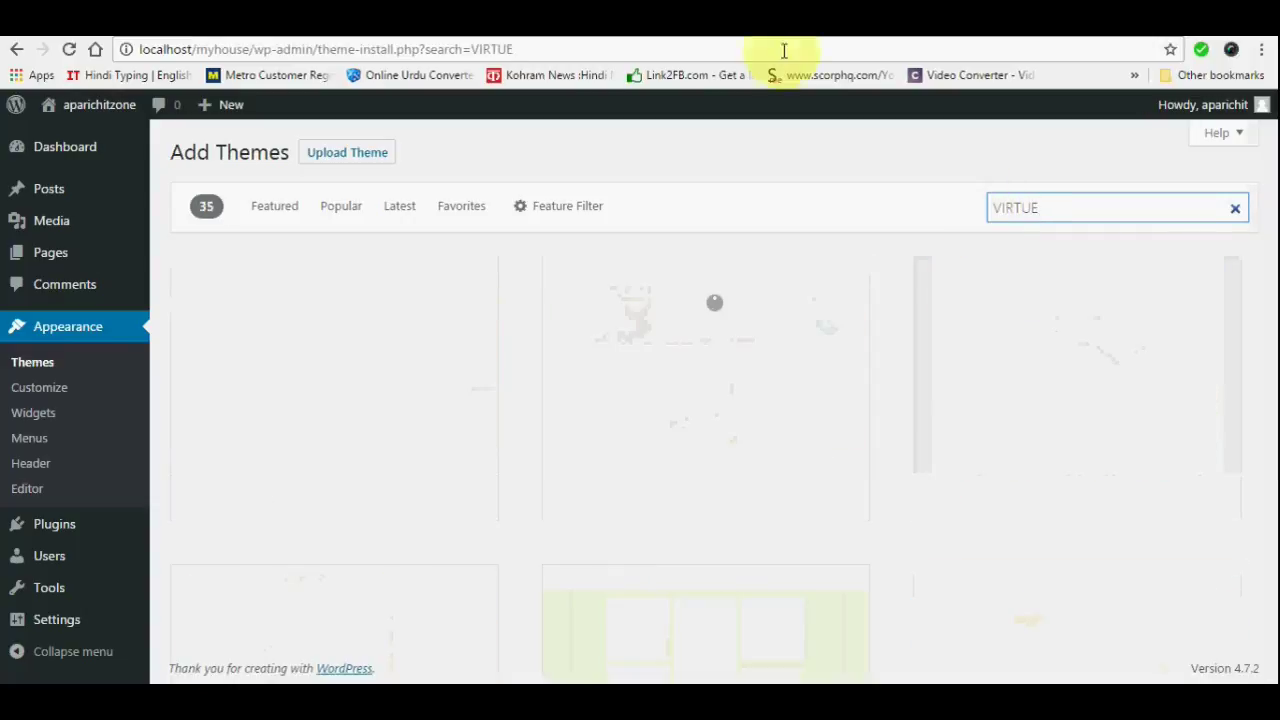
{"action": "mouse_move", "coordinate": [357, 474]}
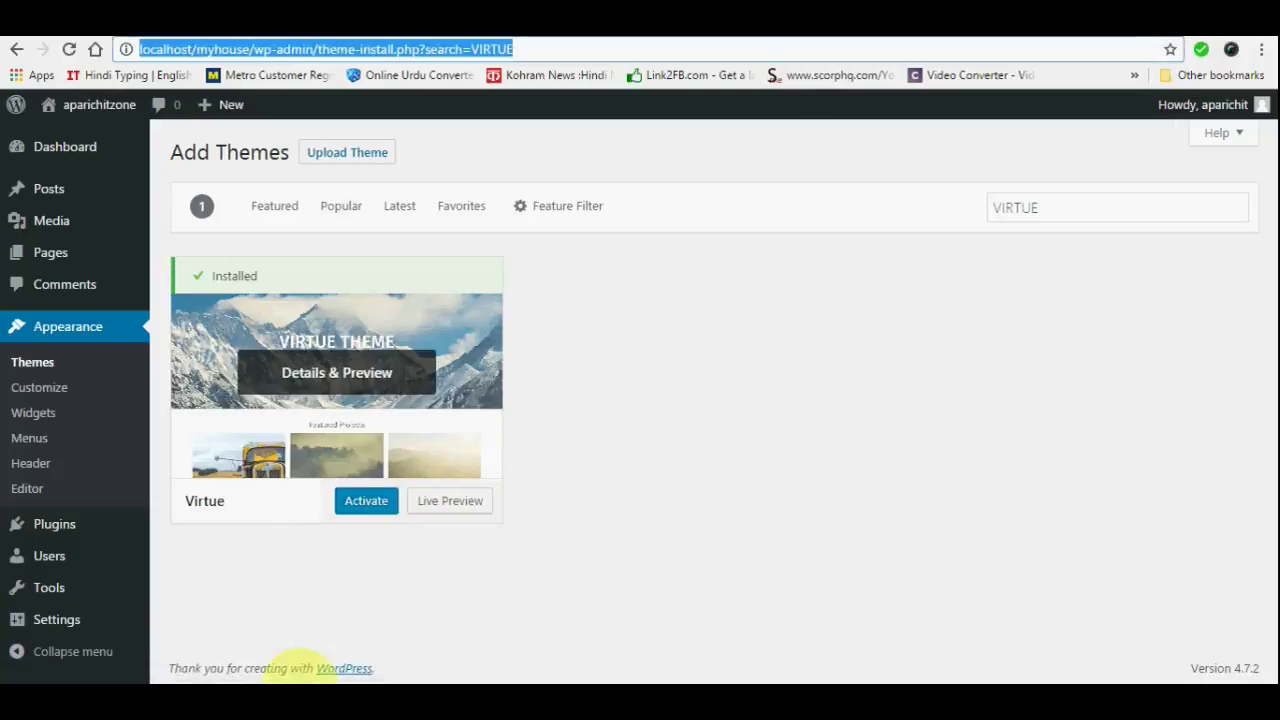
{"action": "left_click", "coordinate": [365, 503]}
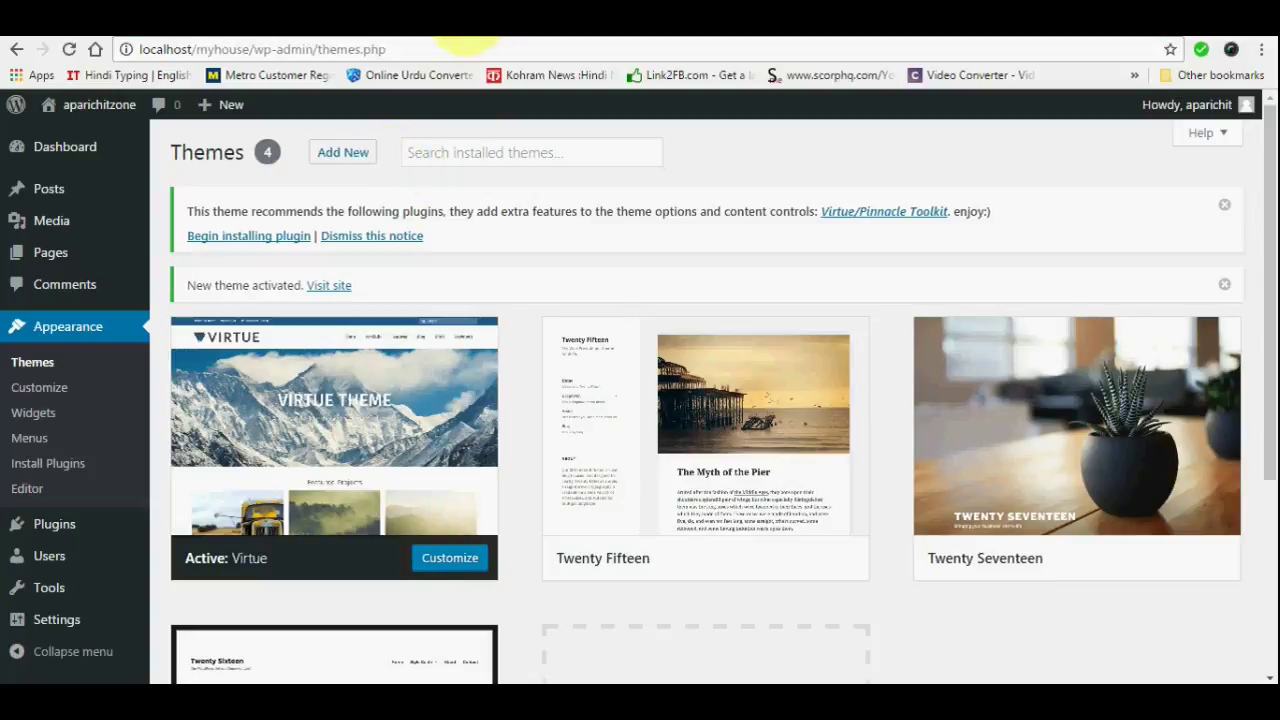
{"action": "left_click", "coordinate": [450, 38]}
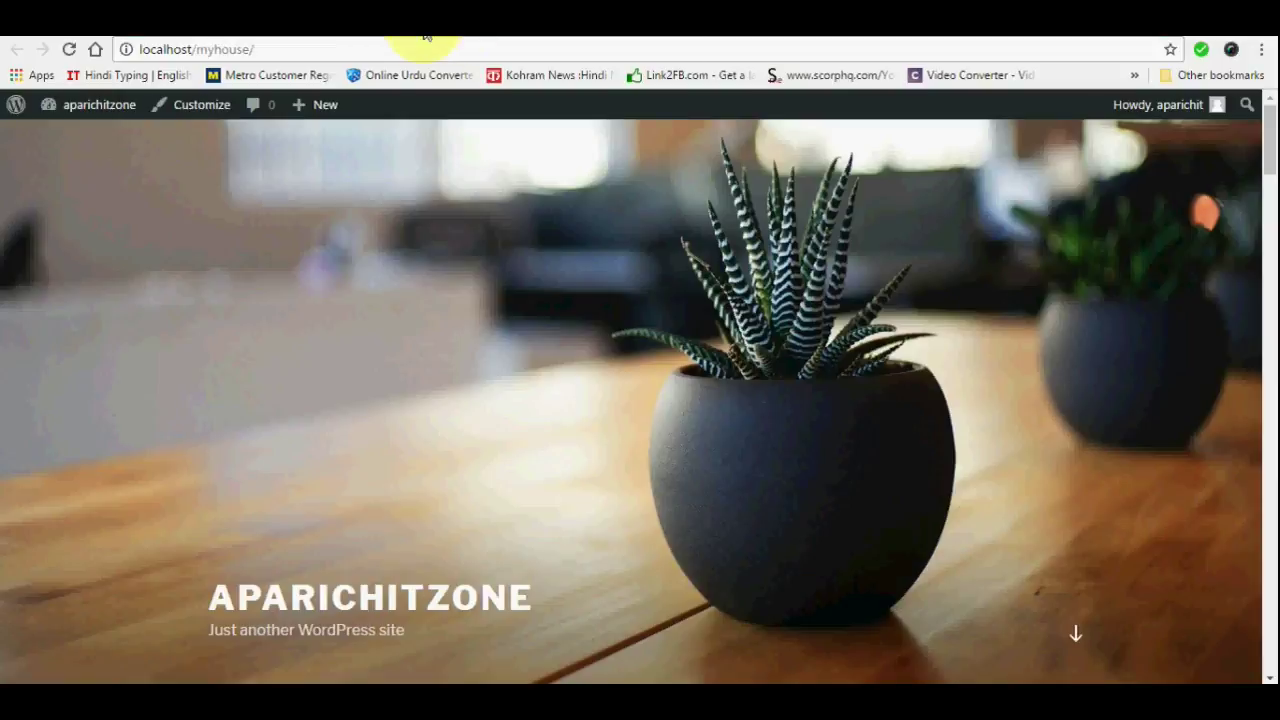
{"action": "left_click", "coordinate": [67, 50]}
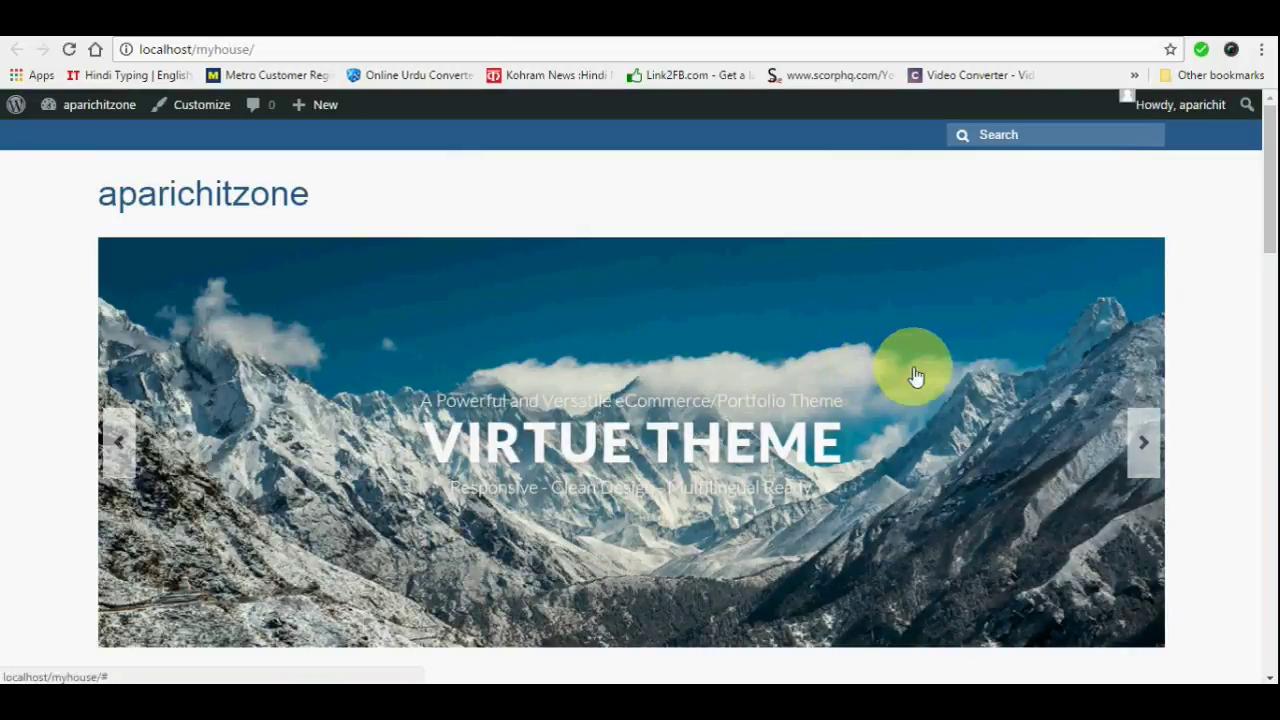
{"action": "scroll", "coordinate": [700, 386], "scroll_direction": "down", "scroll_amount": 3}
{"action": "scroll", "coordinate": [547, 346], "scroll_direction": "up", "scroll_amount": 1}
{"action": "scroll", "coordinate": [547, 346], "scroll_direction": "up", "scroll_amount": 2}
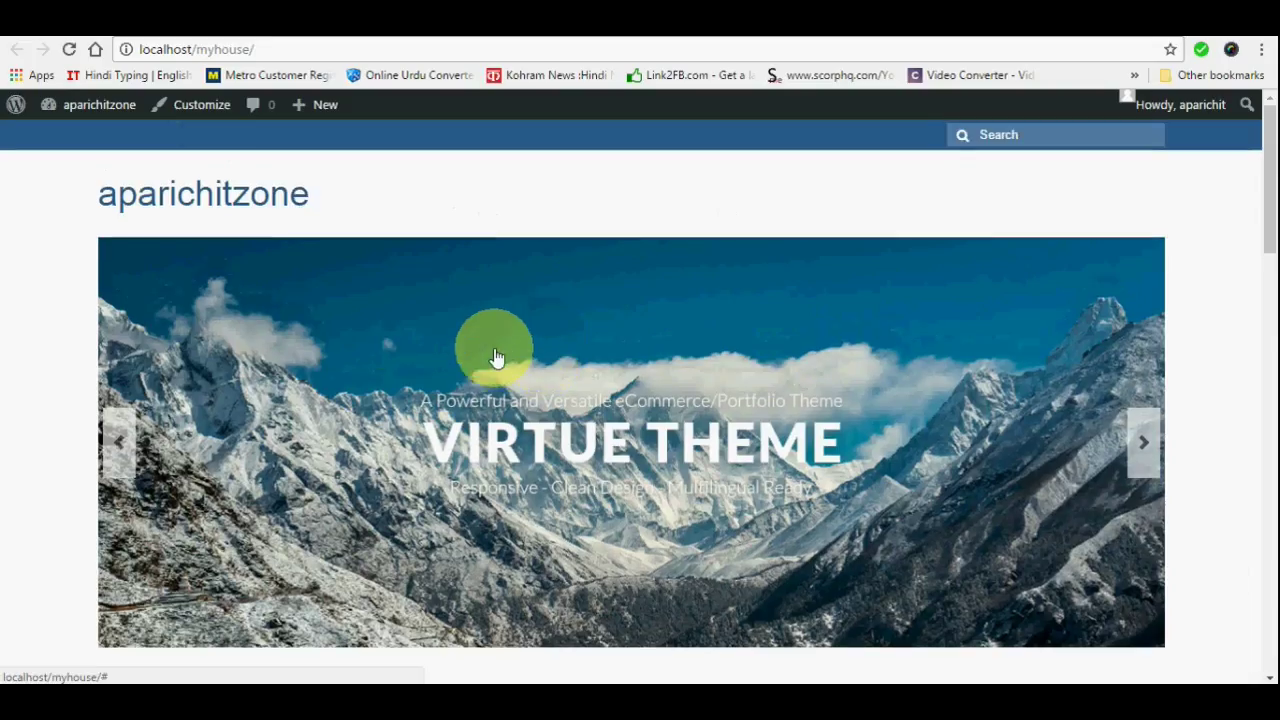
{"action": "scroll", "coordinate": [795, 425], "scroll_direction": "down", "scroll_amount": 4}
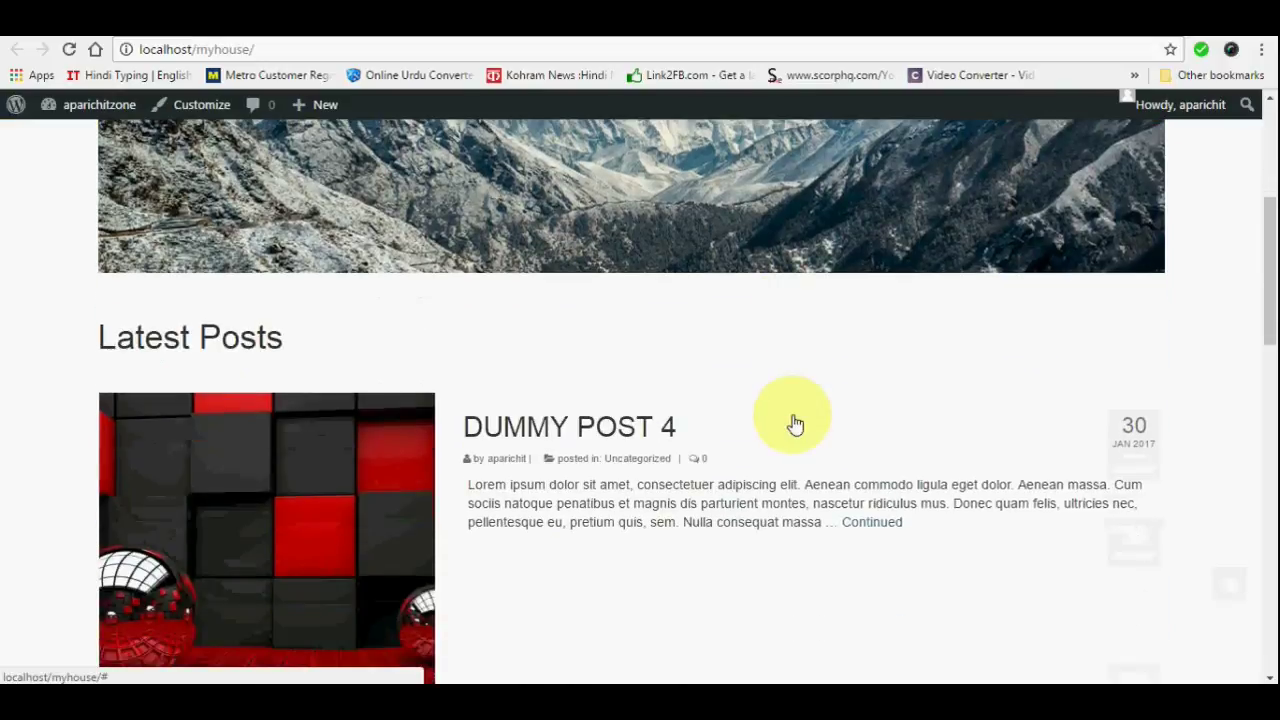
{"action": "scroll", "coordinate": [795, 425], "scroll_direction": "down", "scroll_amount": 3}
{"action": "scroll", "coordinate": [700, 306], "scroll_direction": "down", "scroll_amount": 3}
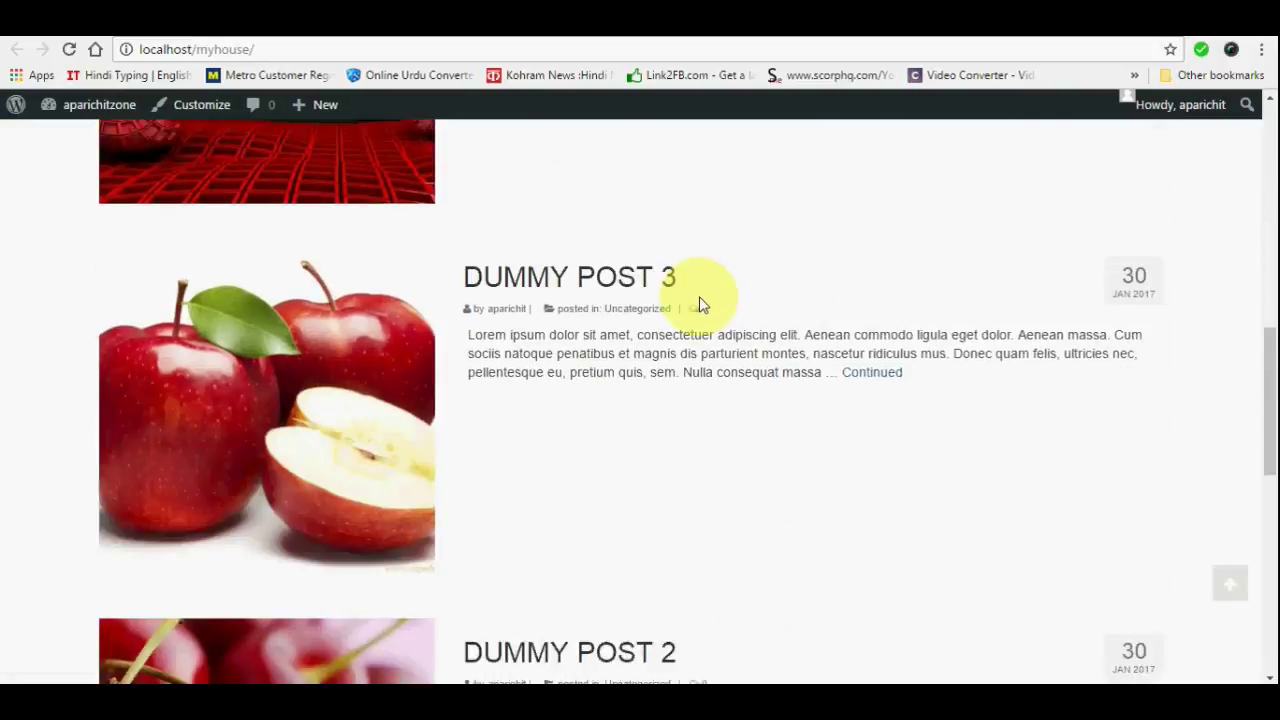
{"action": "scroll", "coordinate": [772, 306], "scroll_direction": "down", "scroll_amount": 6}
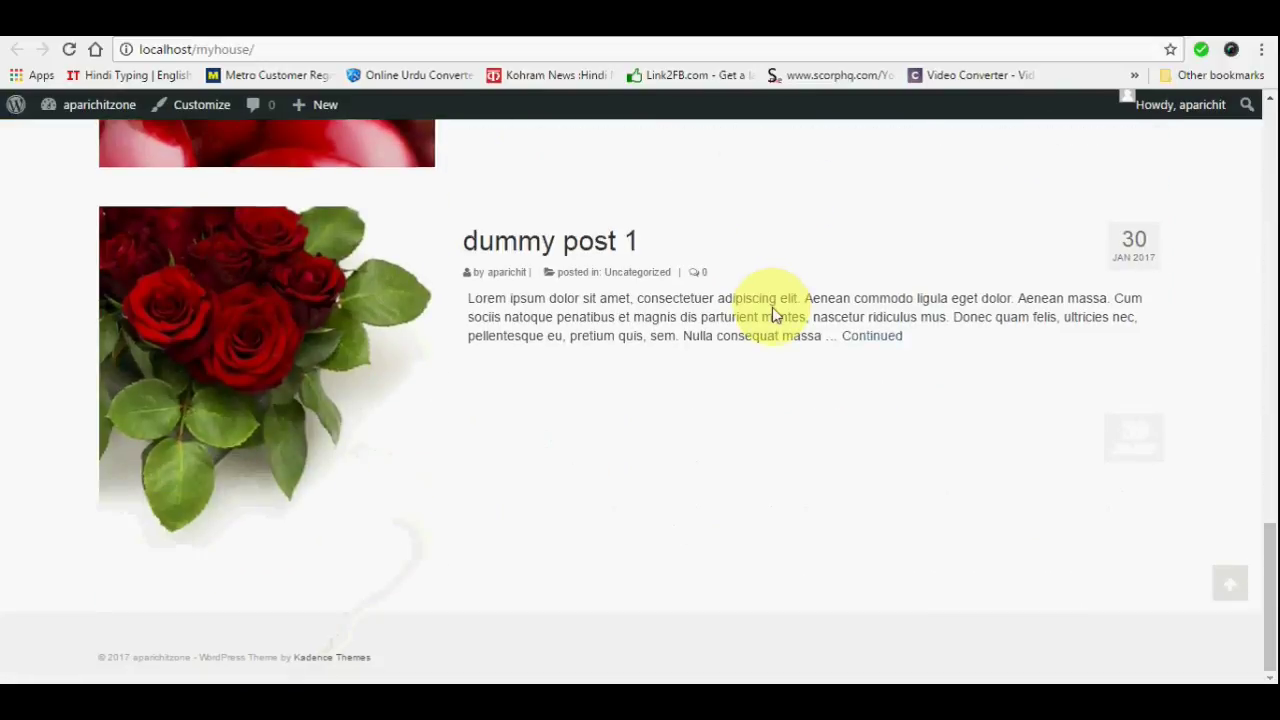
{"action": "scroll", "coordinate": [772, 430], "scroll_direction": "up", "scroll_amount": 15}
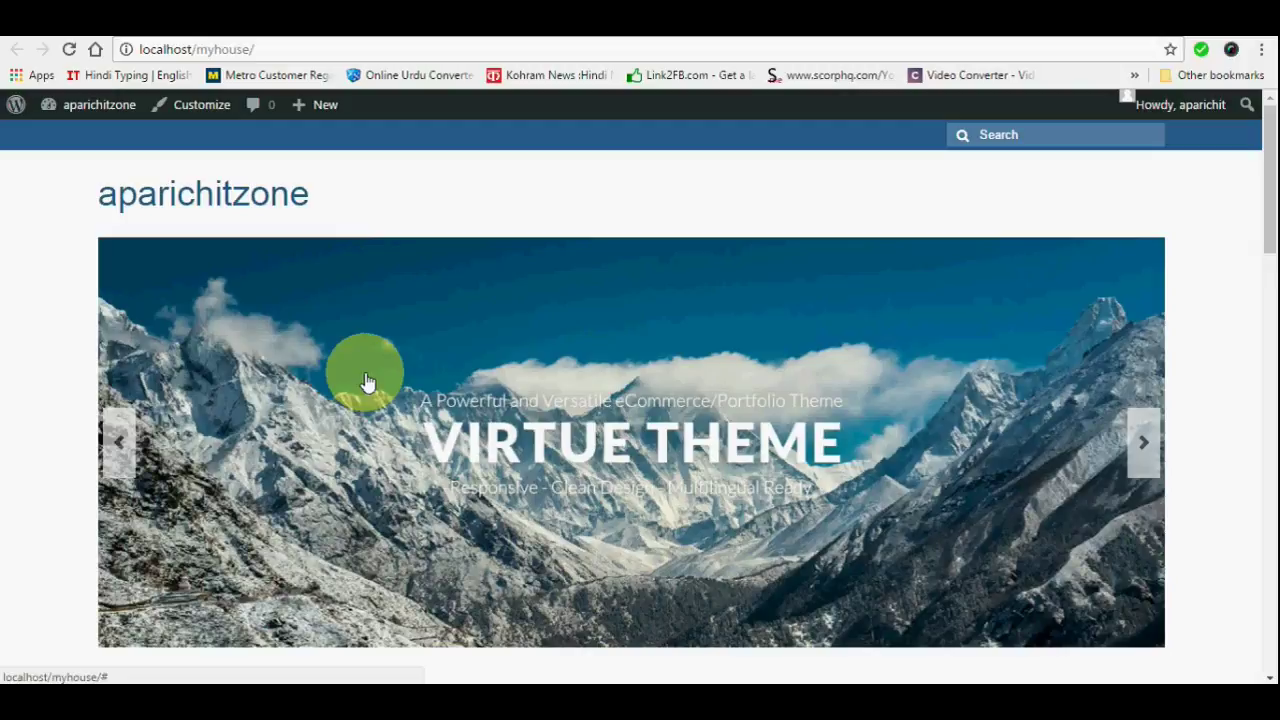
{"action": "key", "text": "ctrl+l"}
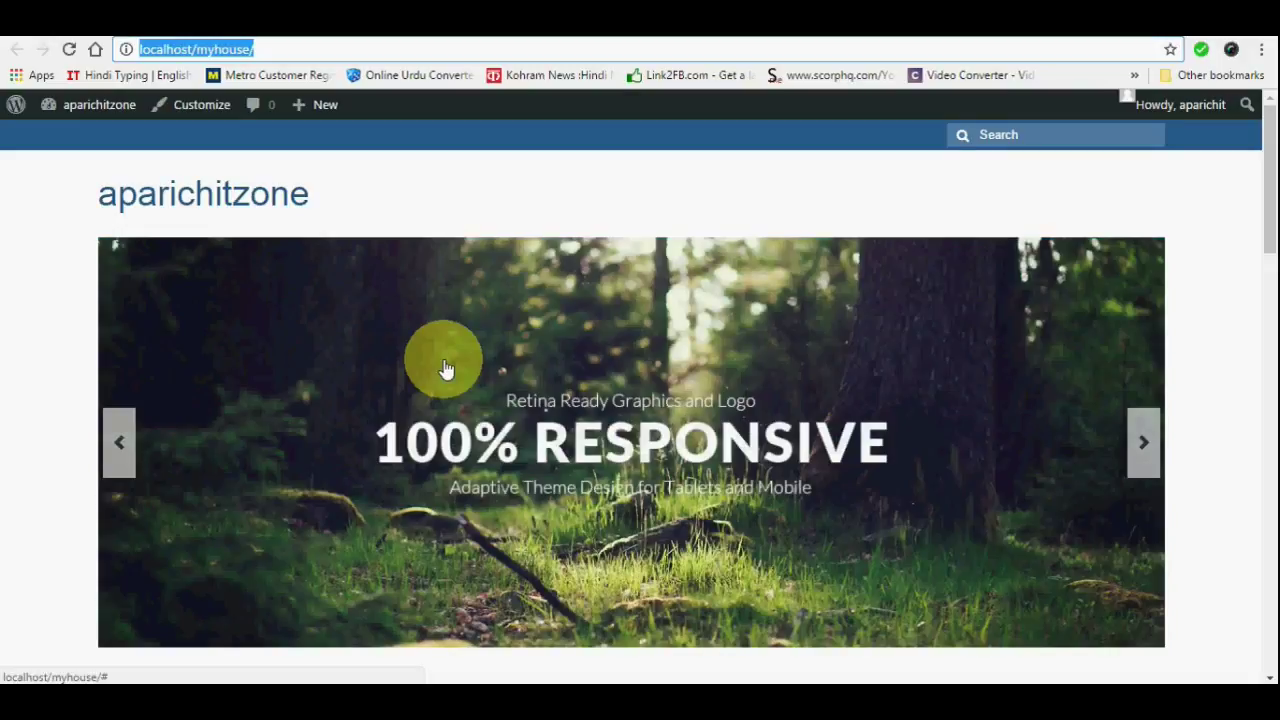
{"action": "double_click", "coordinate": [643, 20]}
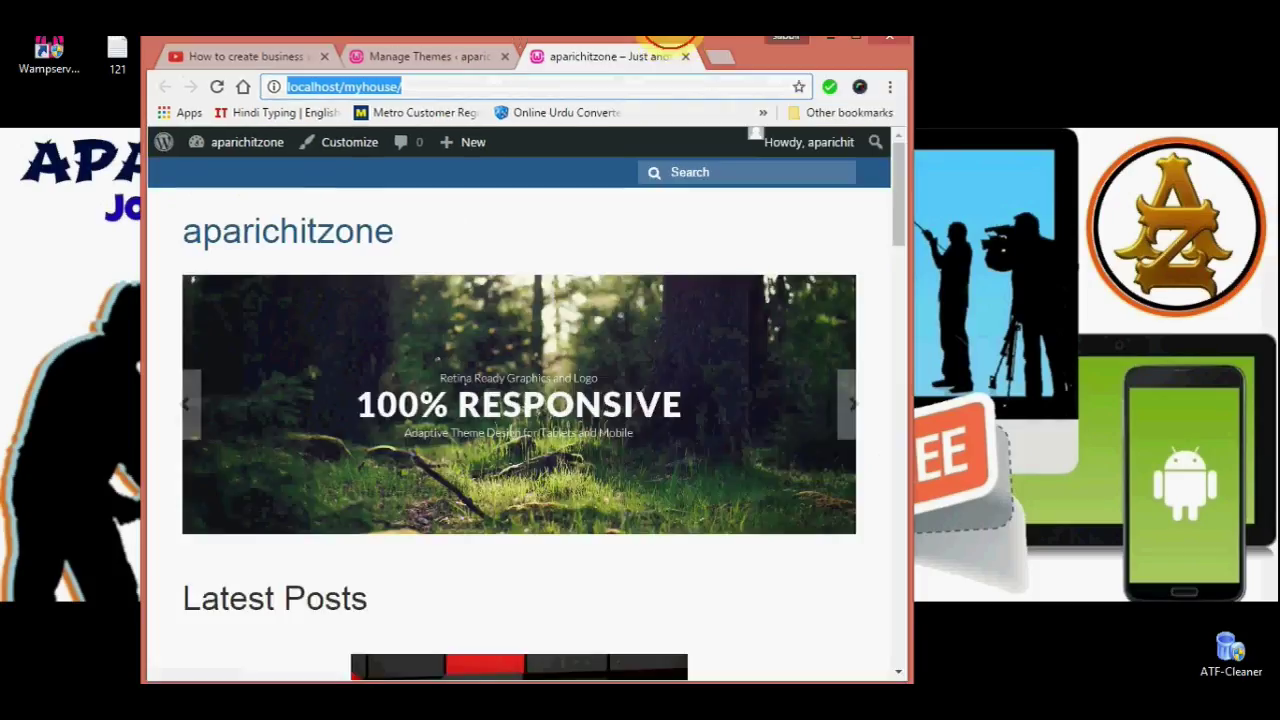
{"action": "left_click_drag", "start_coordinate": [908, 274], "coordinate": [626, 360]}
{"action": "scroll", "coordinate": [450, 345], "scroll_direction": "down", "scroll_amount": 15}
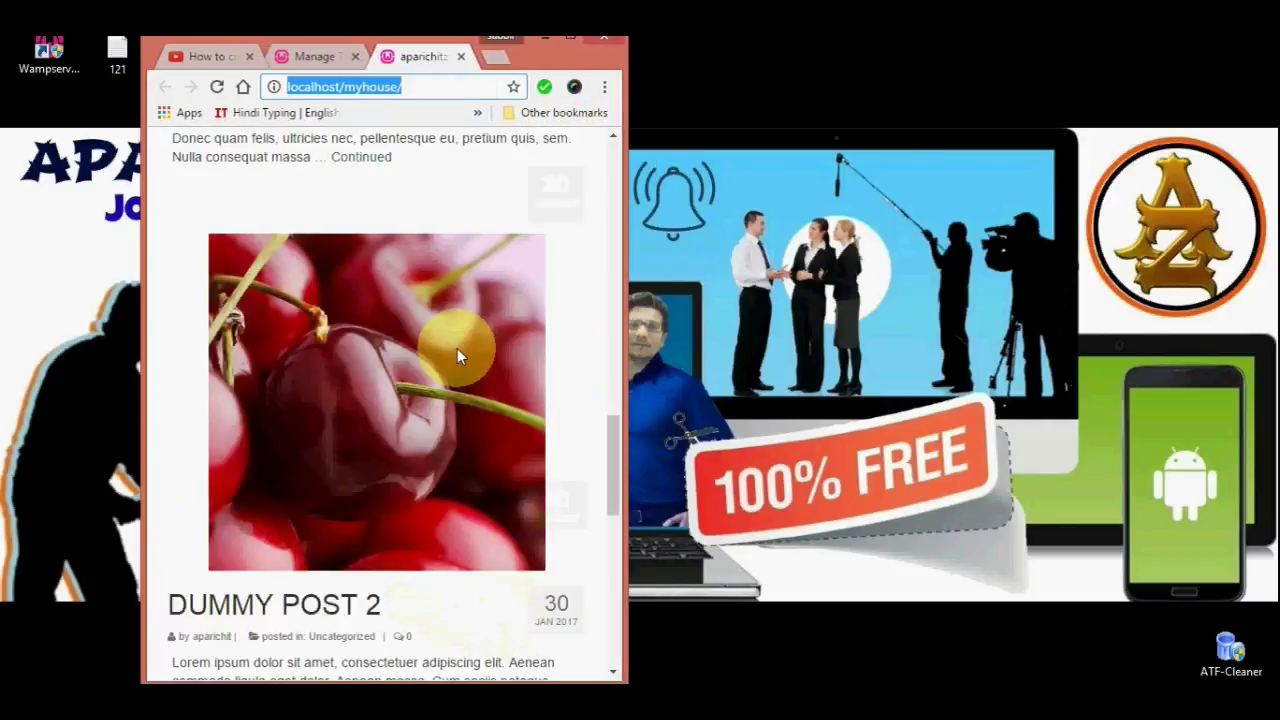
{"action": "scroll", "coordinate": [480, 330], "scroll_direction": "up", "scroll_amount": 15}
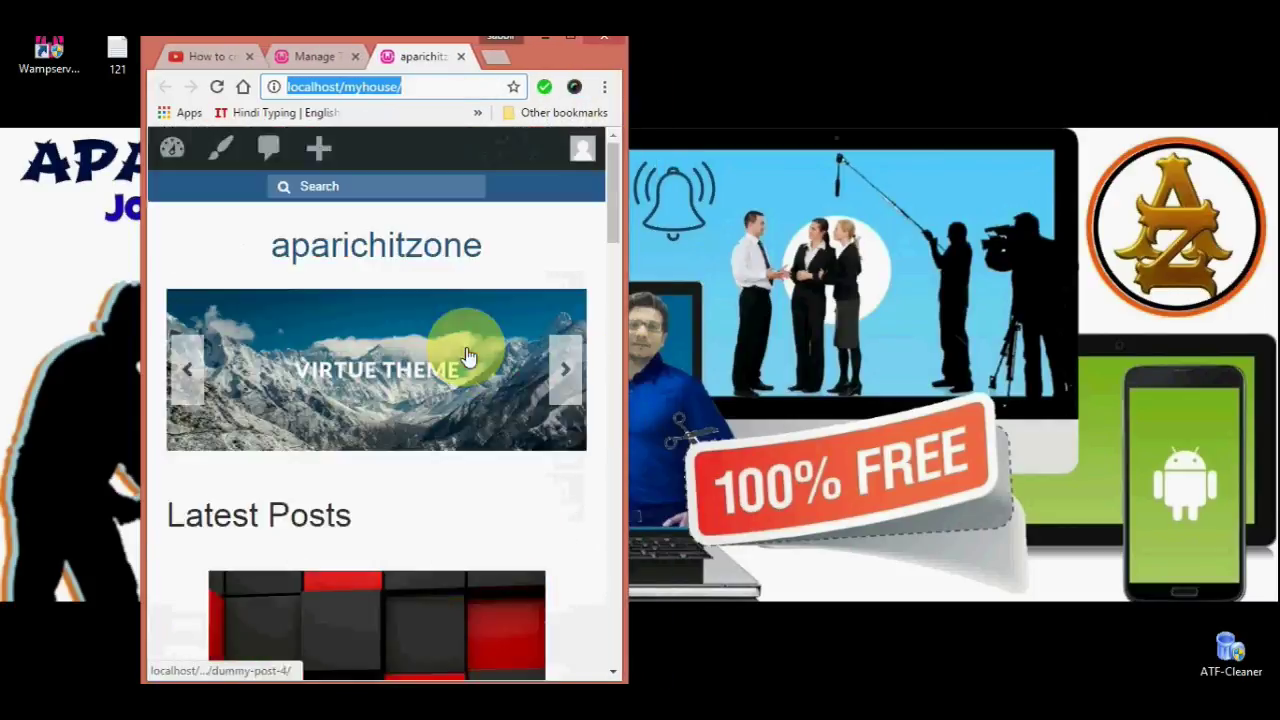
{"action": "left_click", "coordinate": [570, 38]}
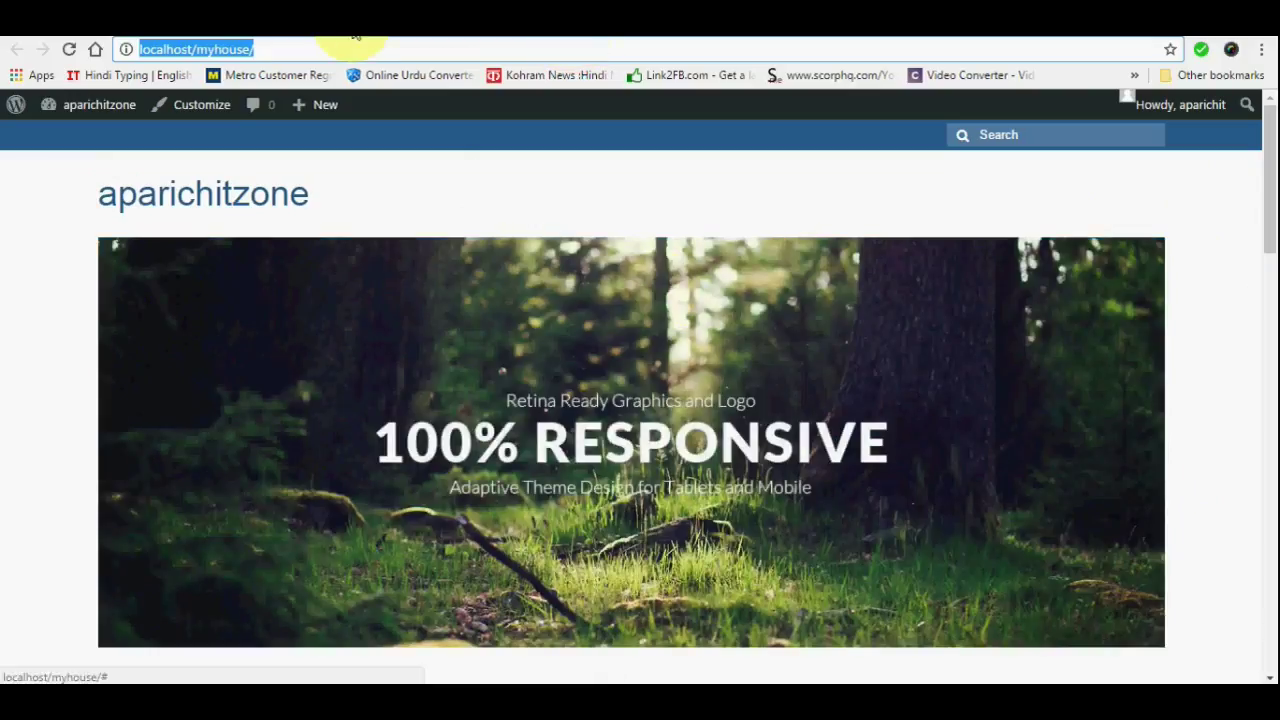
{"action": "left_click", "coordinate": [305, 40]}
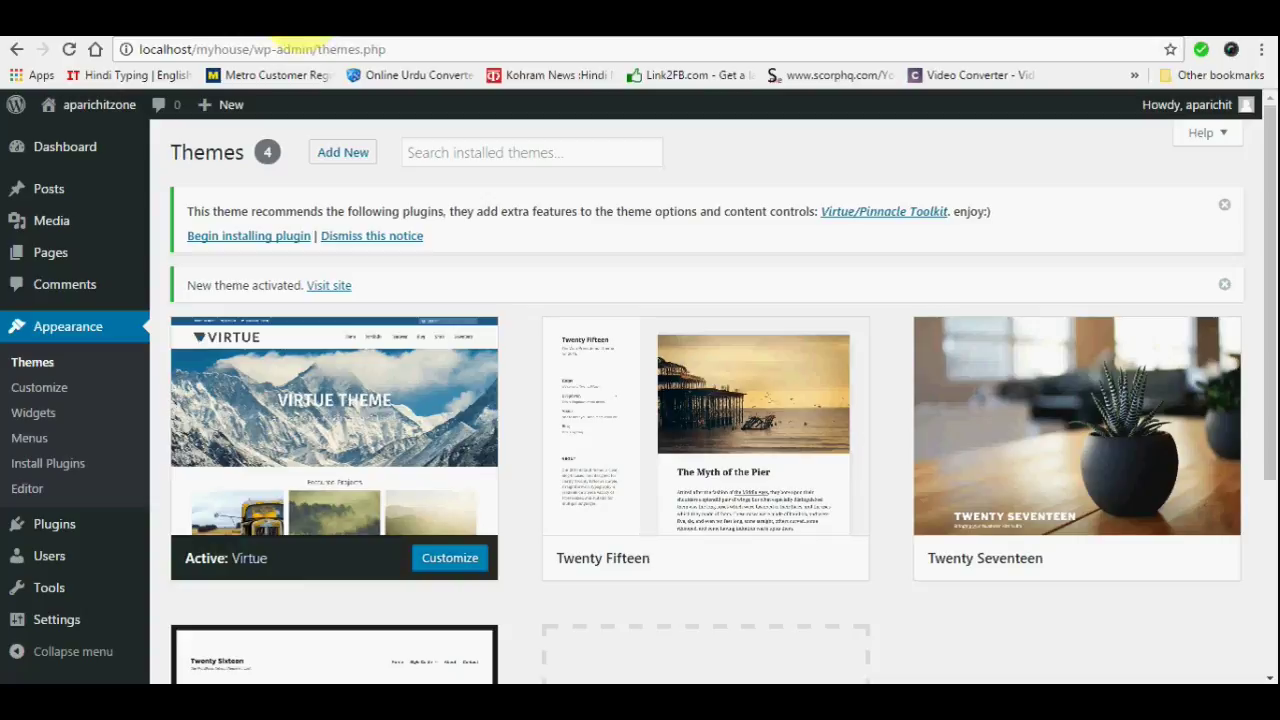
Search plugins for 'VIRTUE PINNACLE', then install and activate Kadence Themes Toolkit
{"action": "mouse_move", "coordinate": [60, 528]}
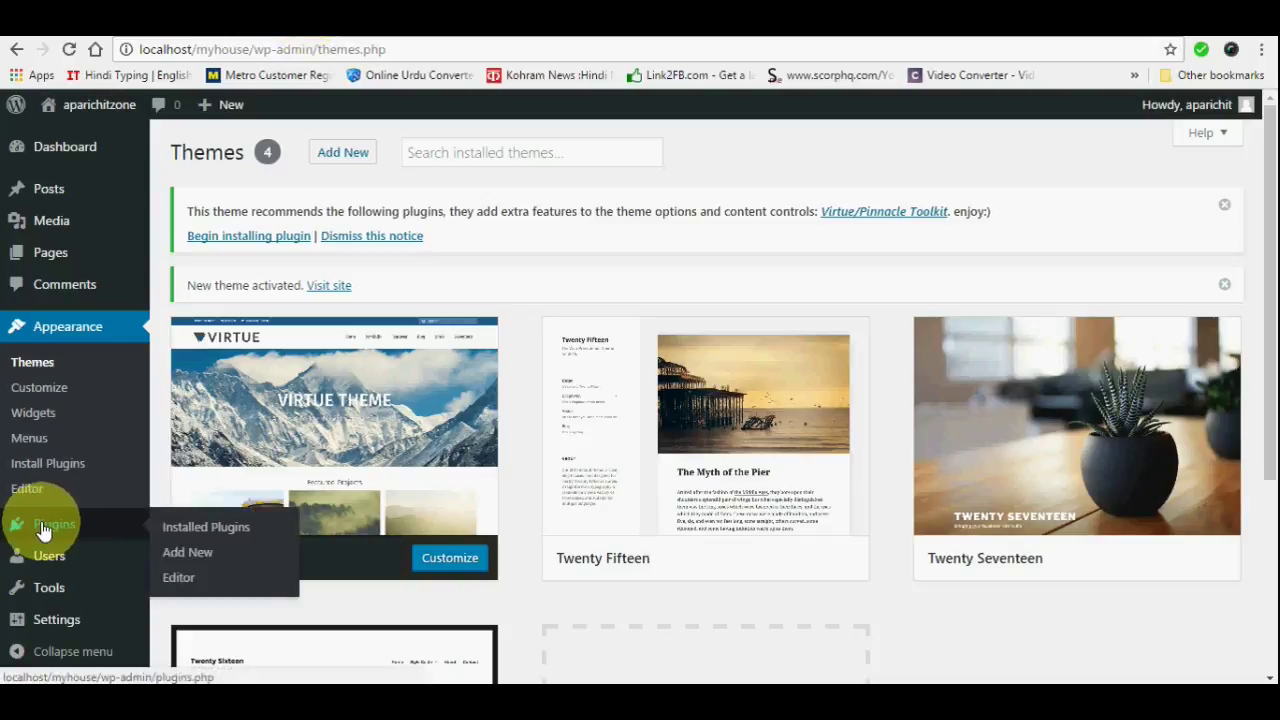
{"action": "left_click", "coordinate": [180, 562]}
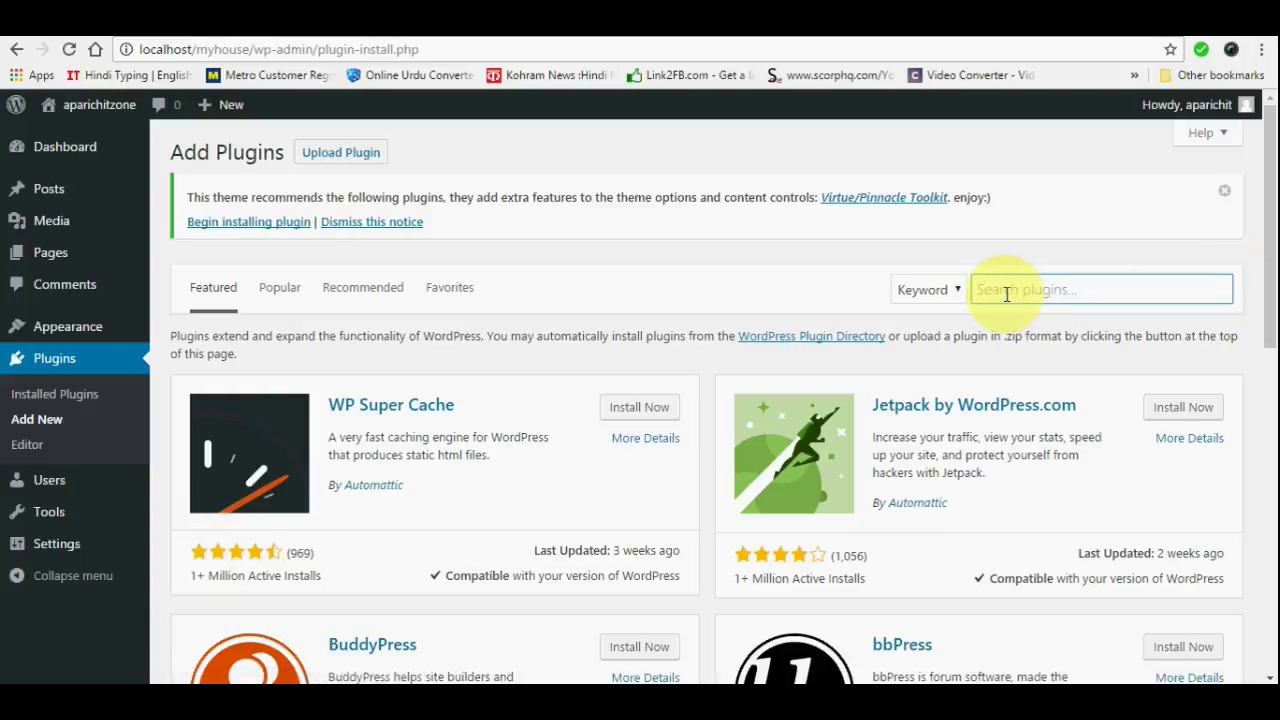
{"action": "type", "text": "IRTUE"}
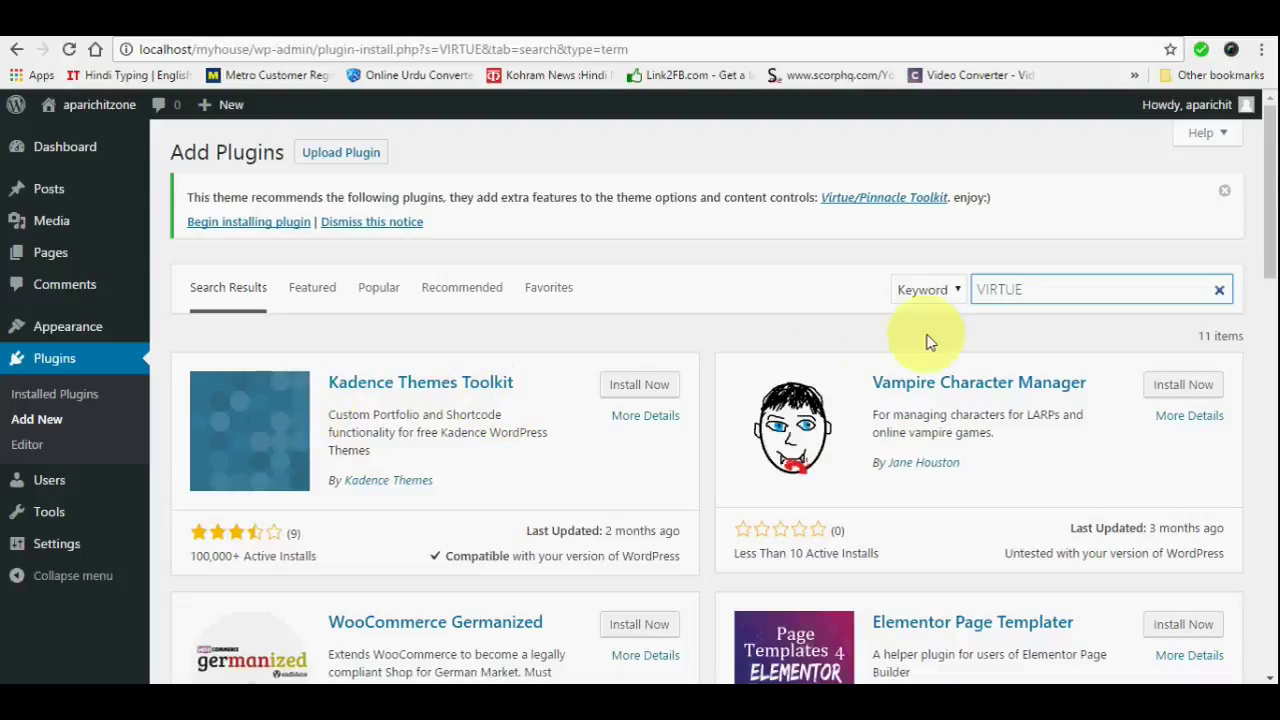
{"action": "scroll", "coordinate": [704, 393], "scroll_direction": "down", "scroll_amount": 3}
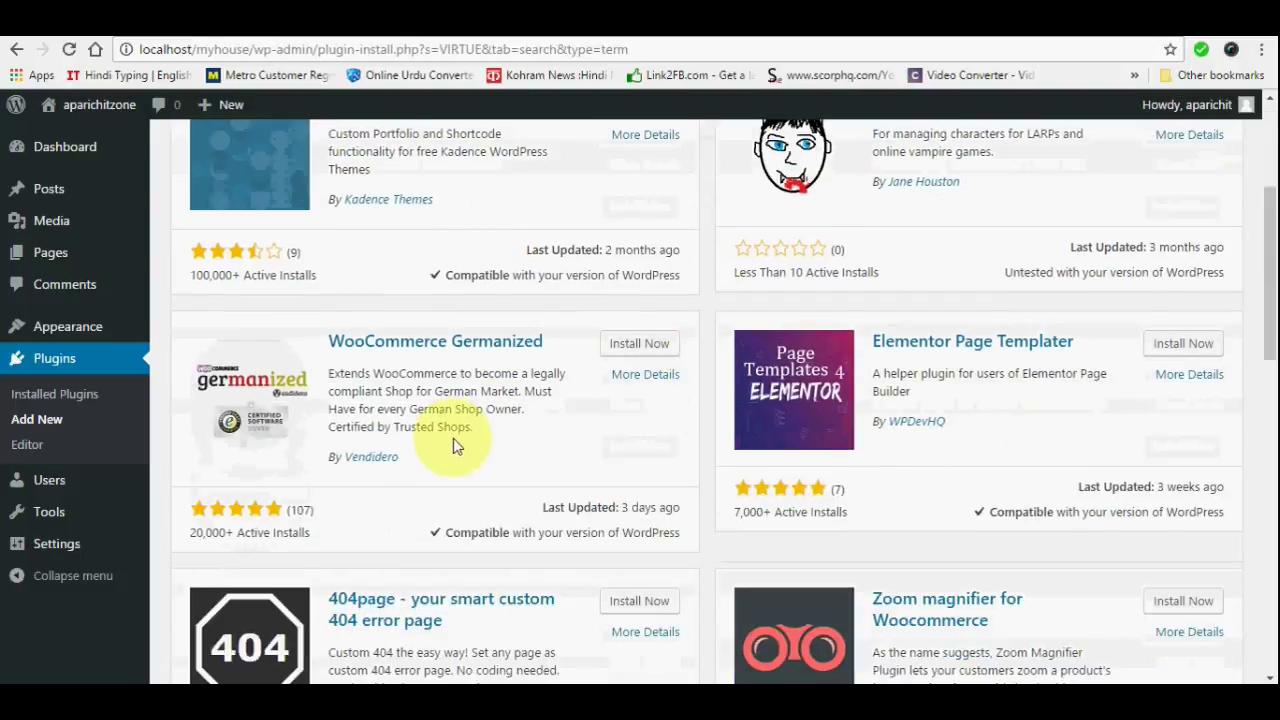
{"action": "scroll", "coordinate": [455, 444], "scroll_direction": "down", "scroll_amount": 4}
{"action": "scroll", "coordinate": [520, 430], "scroll_direction": "down", "scroll_amount": 4}
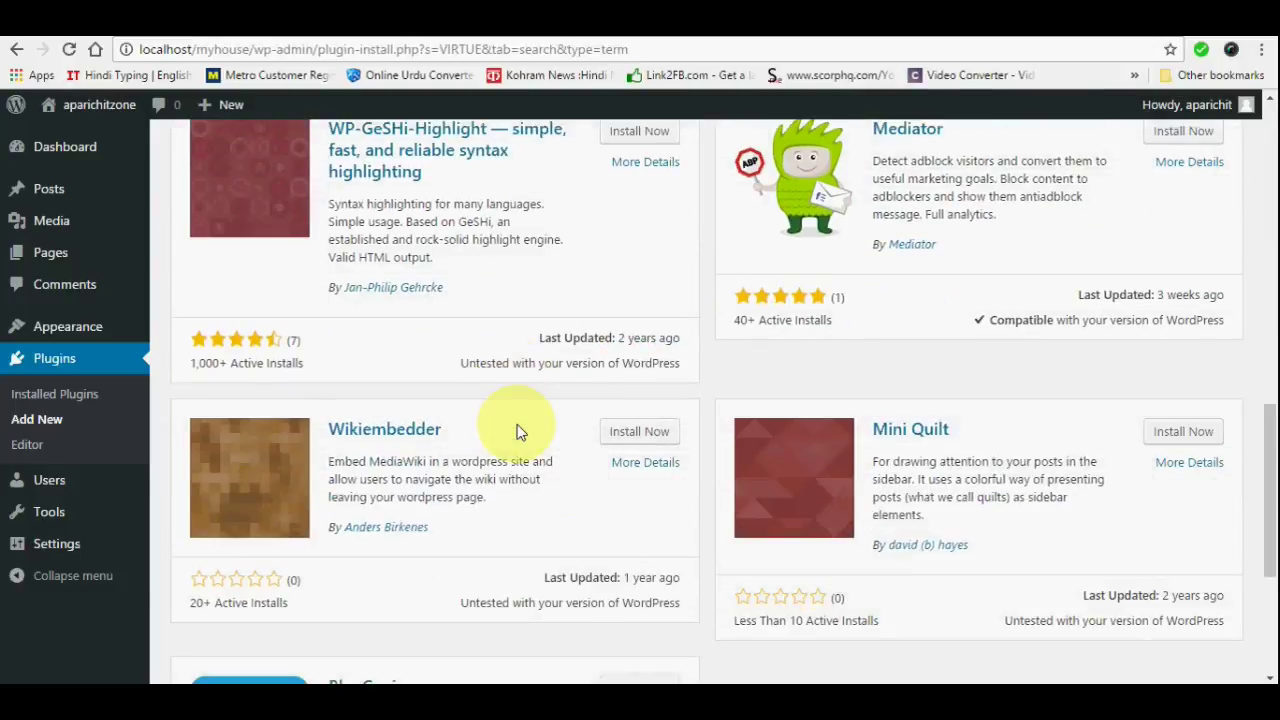
{"action": "scroll", "coordinate": [520, 430], "scroll_direction": "up", "scroll_amount": 8}
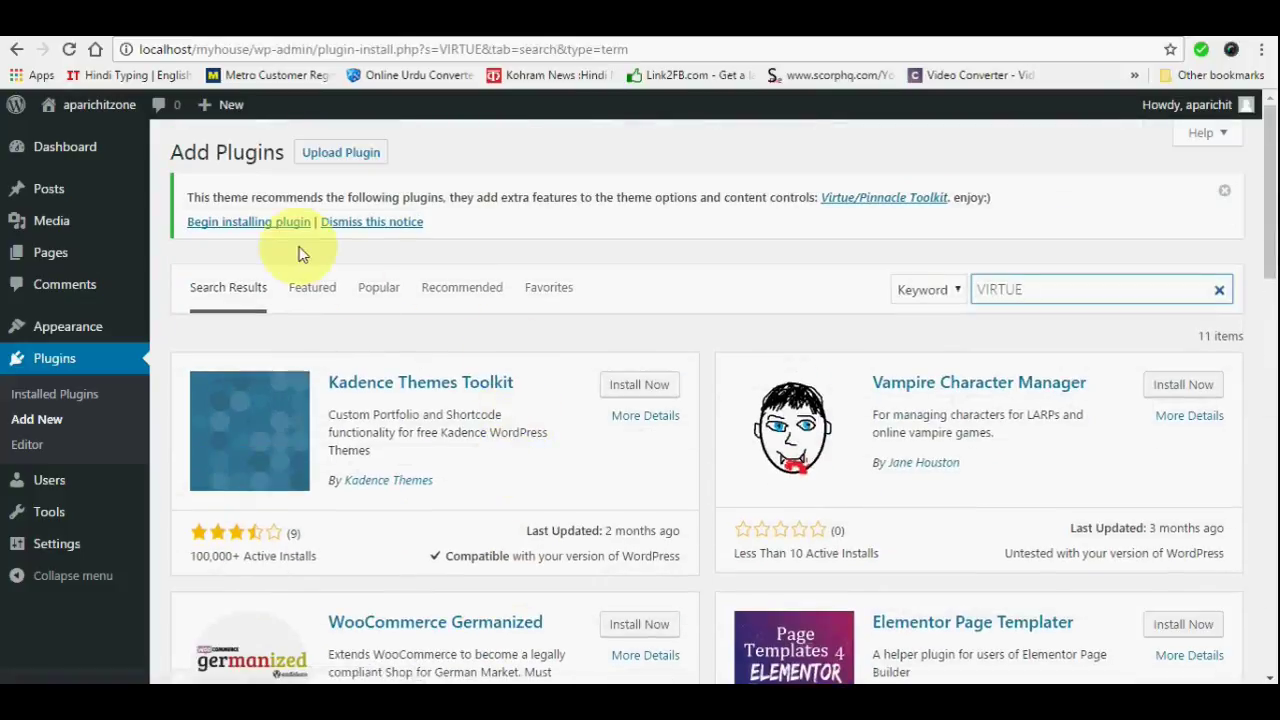
{"action": "scroll", "coordinate": [670, 374], "scroll_direction": "down", "scroll_amount": 2}
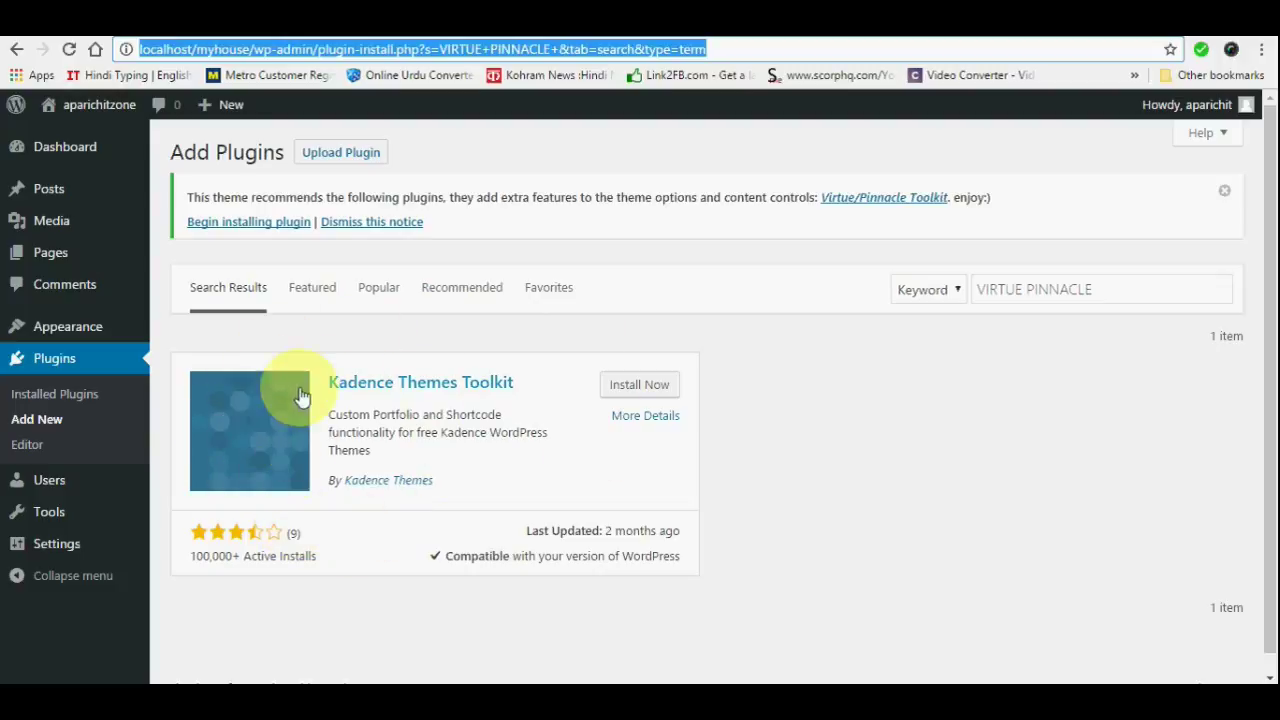
{"action": "left_click", "coordinate": [627, 390]}
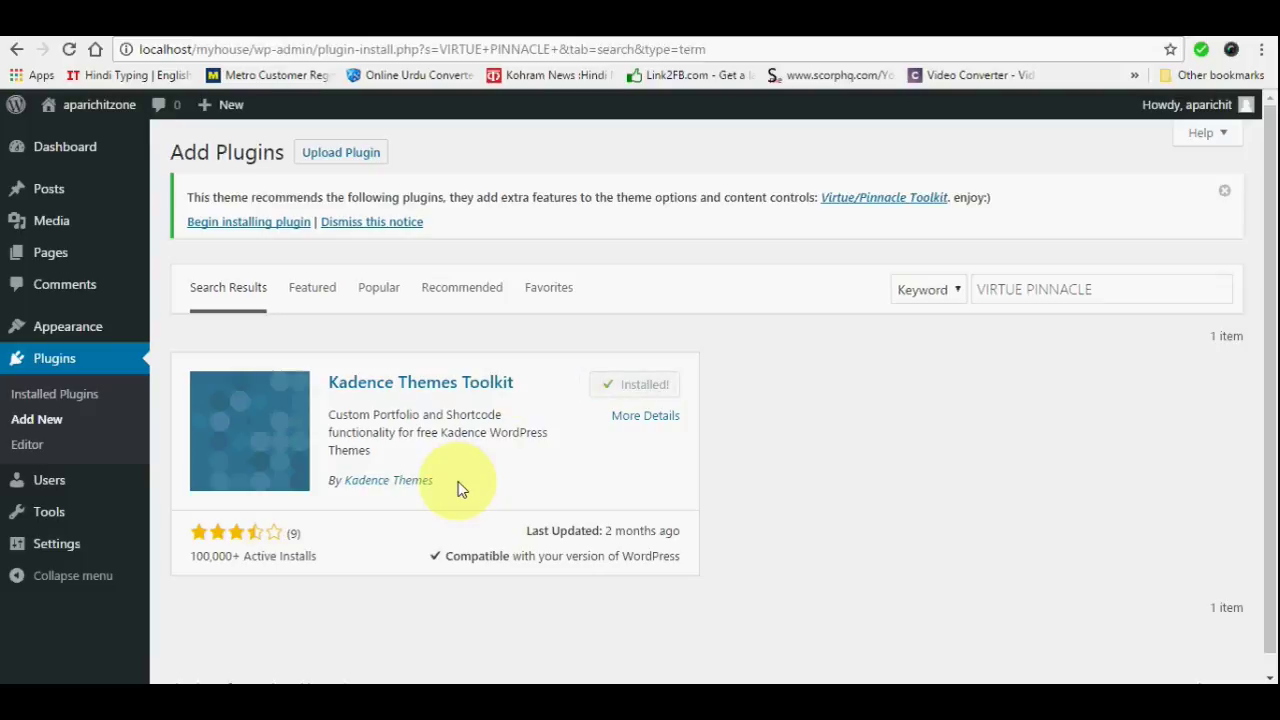
{"action": "key", "text": "ctrl+l"}
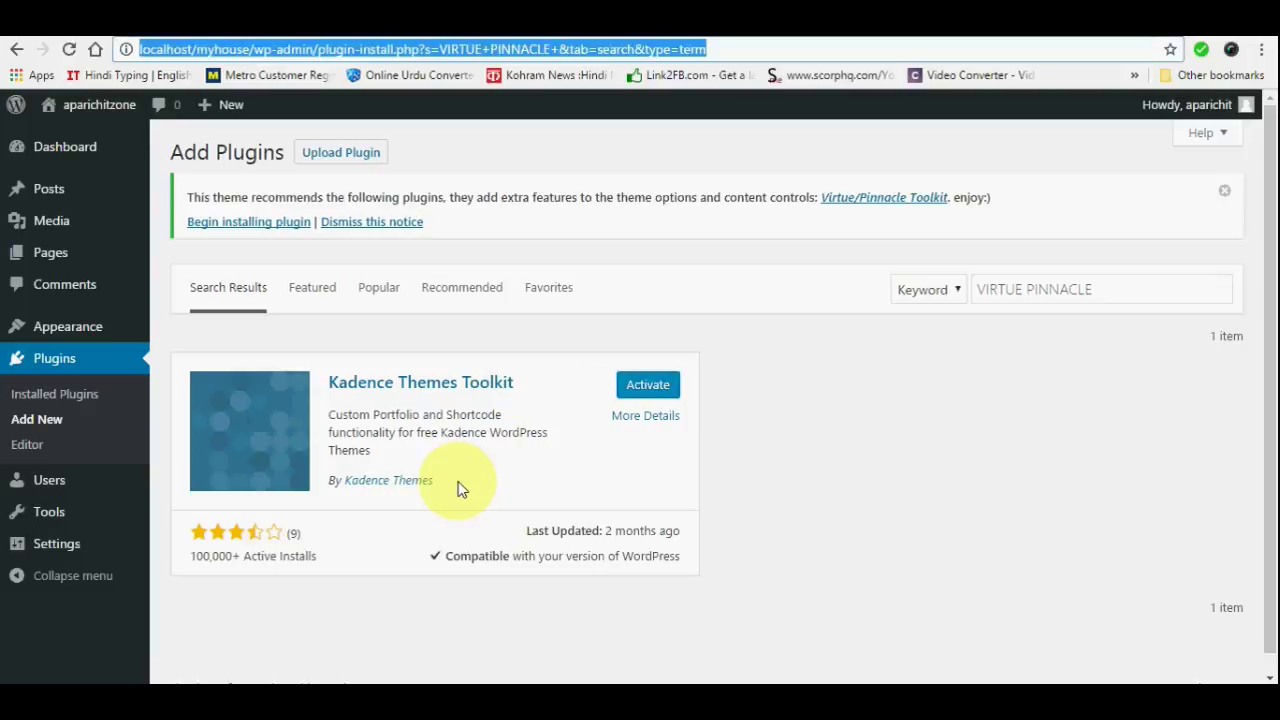
{"action": "left_click", "coordinate": [643, 392]}
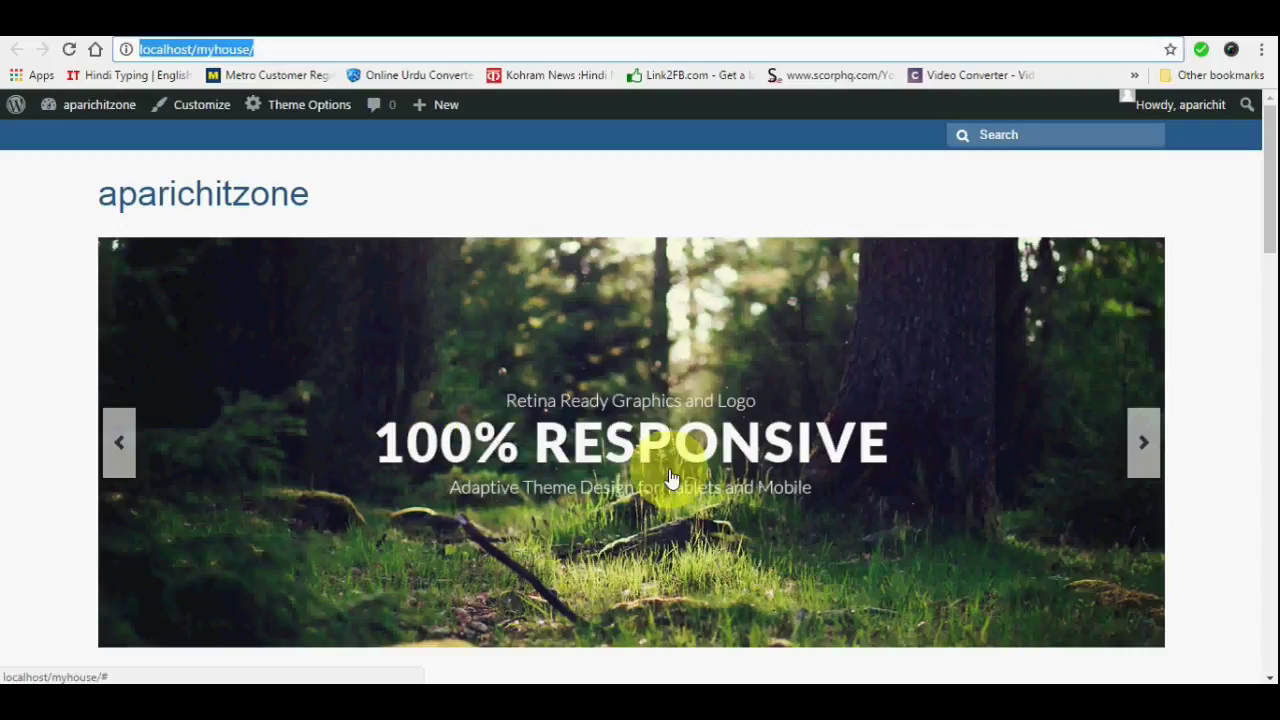
Review the Installed Plugins list showing Kadence Toolkit 3.8 active, Akismet and Hello Dolly inactive
{"action": "scroll", "coordinate": [571, 391], "scroll_direction": "down", "scroll_amount": 5}
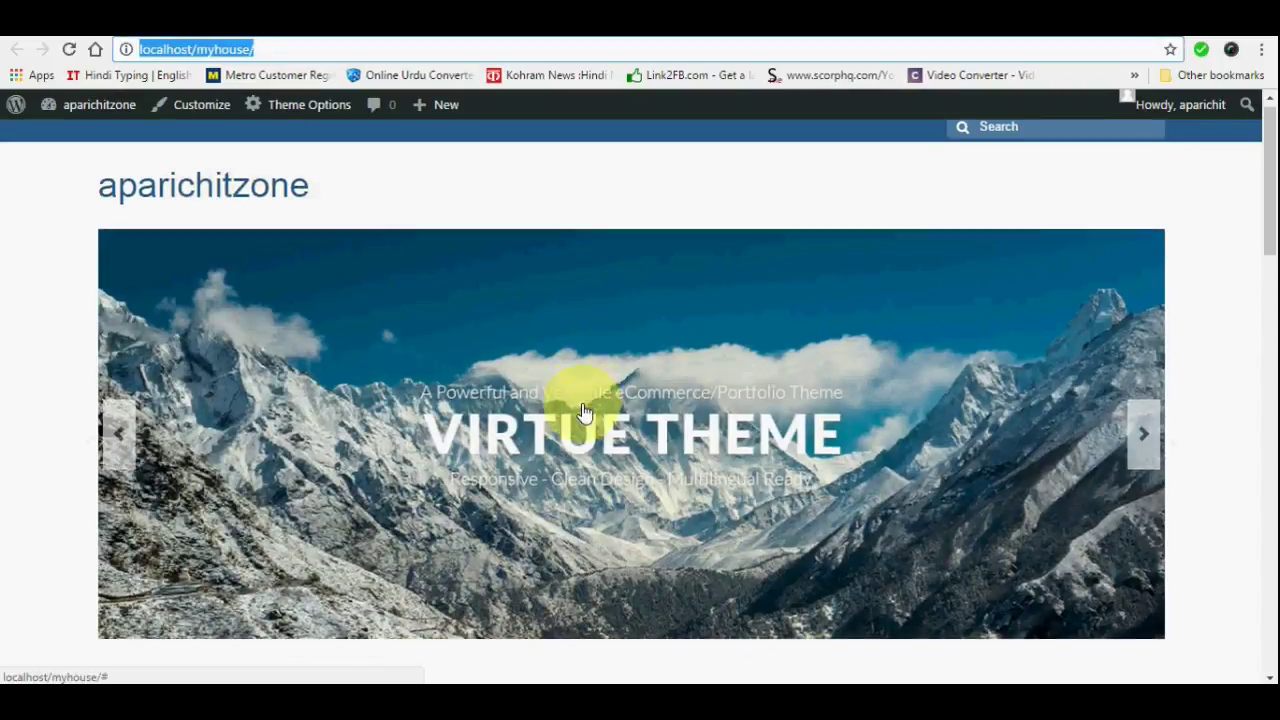
{"action": "scroll", "coordinate": [580, 400], "scroll_direction": "up", "scroll_amount": 5}
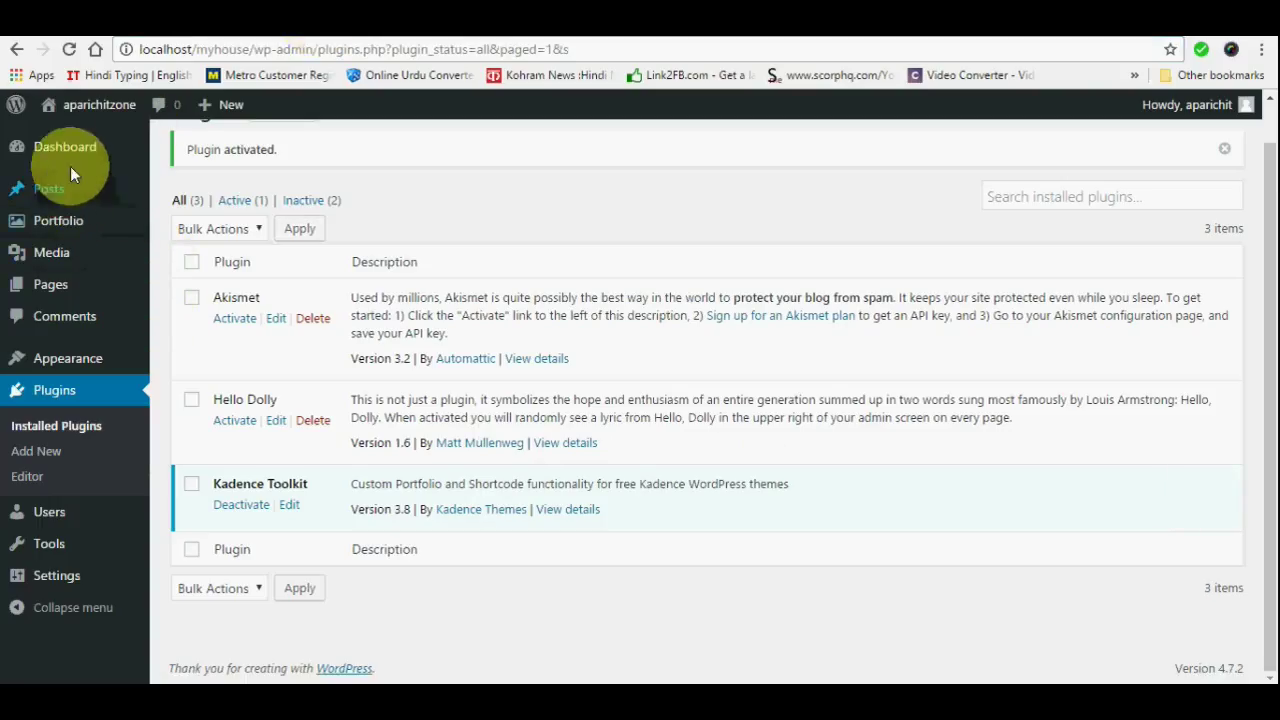
{"action": "mouse_move", "coordinate": [72, 366]}
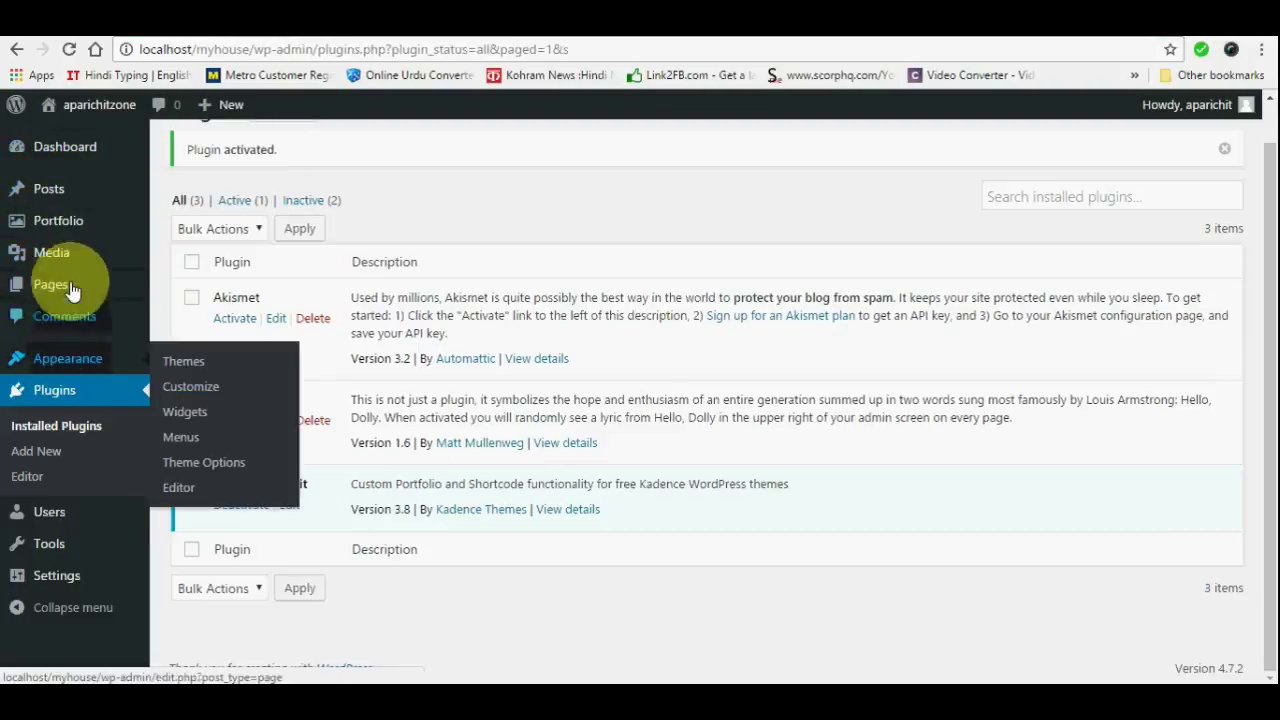
{"action": "mouse_move", "coordinate": [72, 296]}
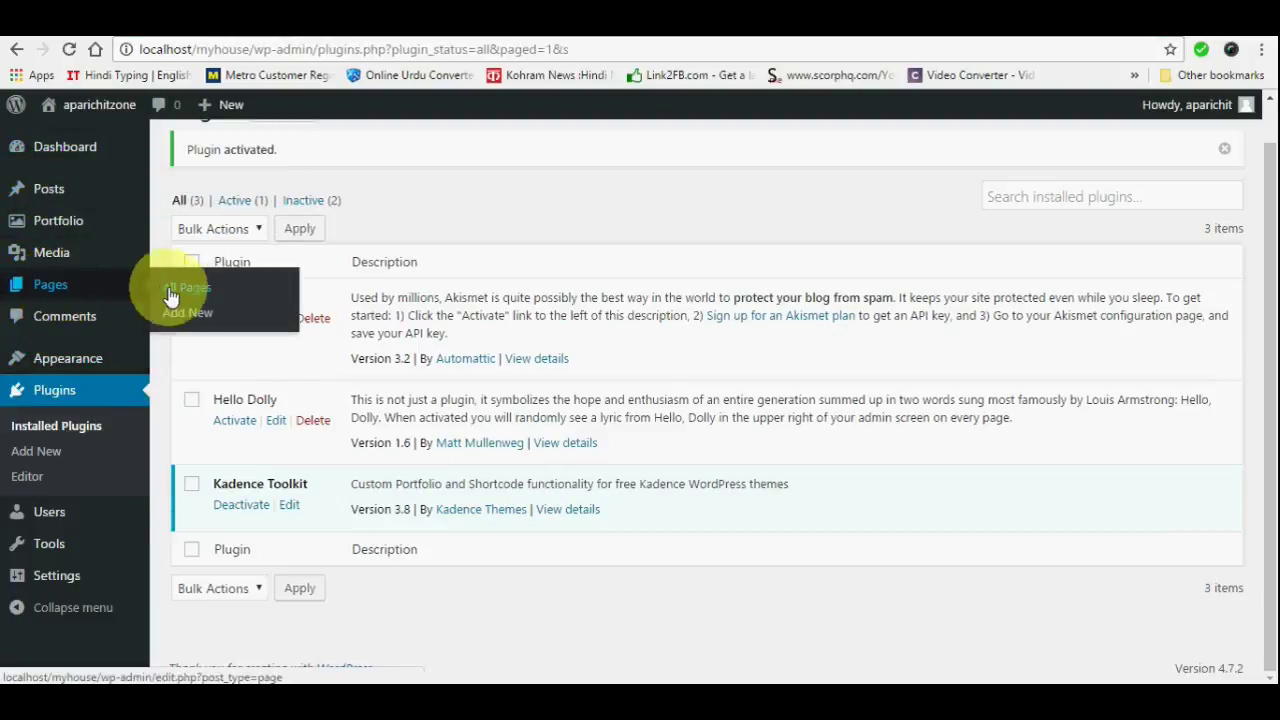
Start a new page titled 'ABOUT US' and place the cursor in its empty body
{"action": "left_click", "coordinate": [190, 316]}
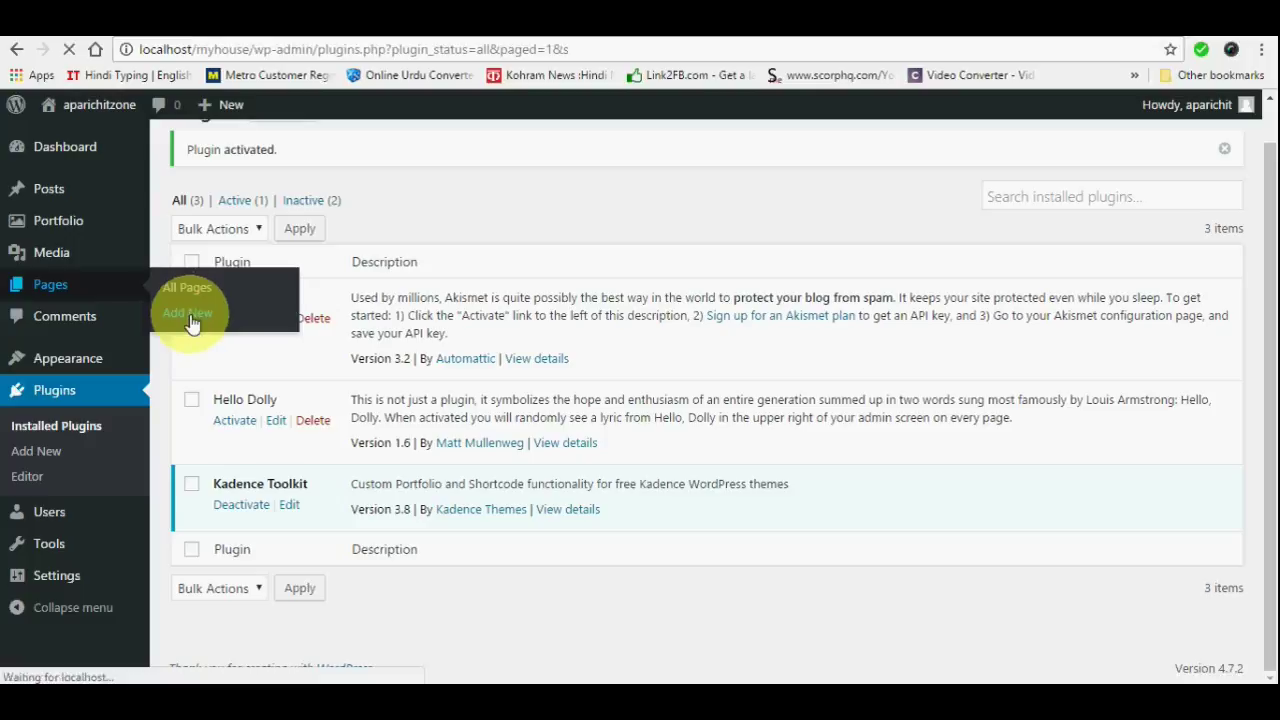
{"action": "left_click", "coordinate": [284, 193]}
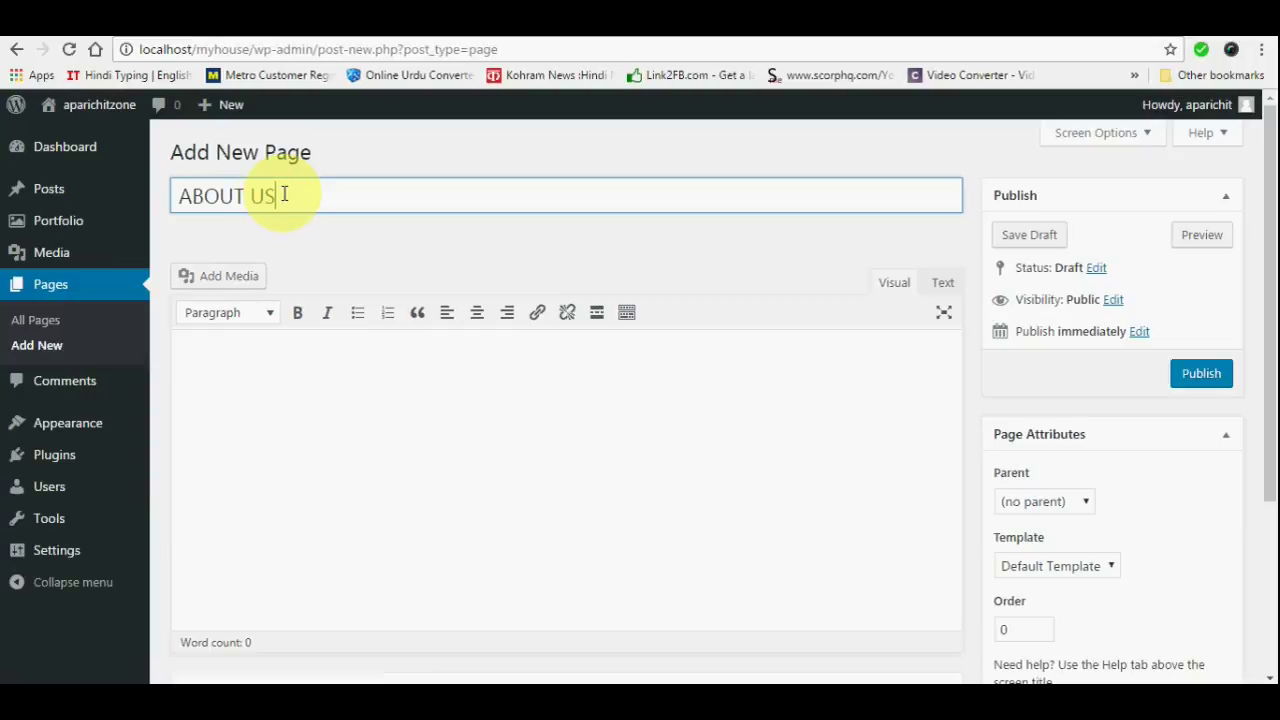
{"action": "type", "text": "ABOUT US"}
{"action": "left_click", "coordinate": [310, 405]}
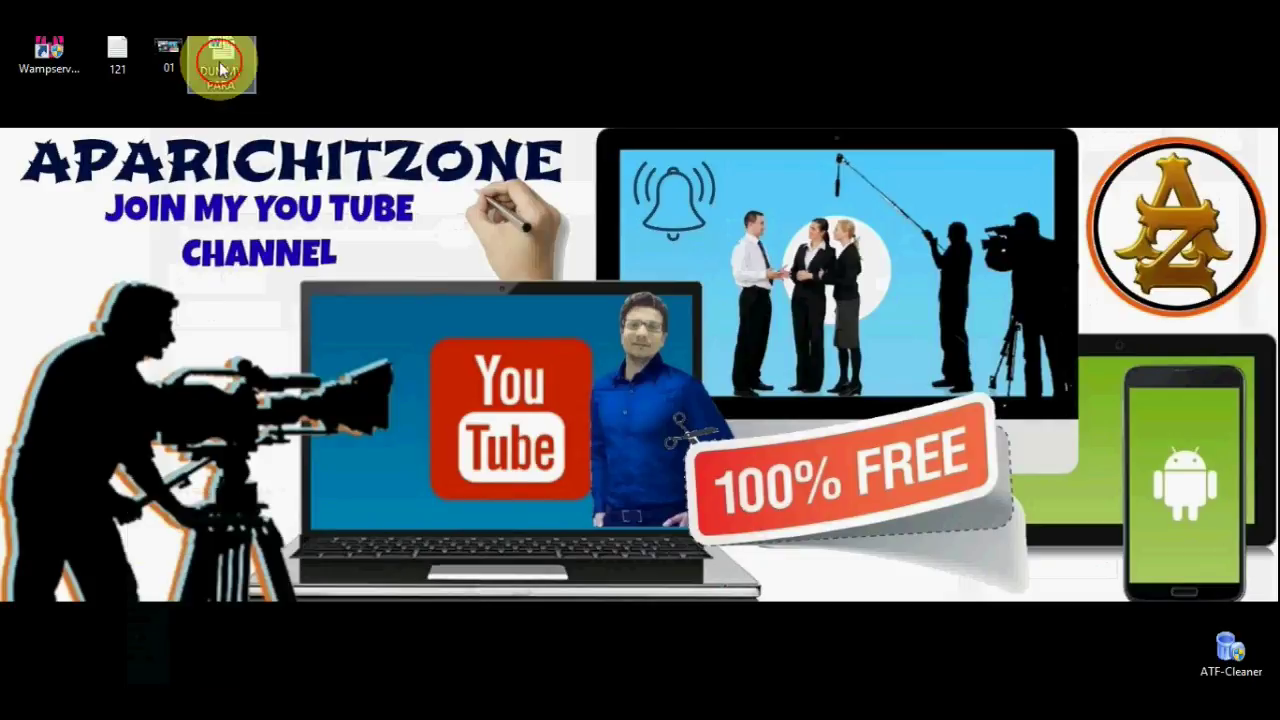
Open the DUMMY PARA document in Word and copy its Lorem ipsum paragraph
{"action": "double_click", "coordinate": [221, 68]}
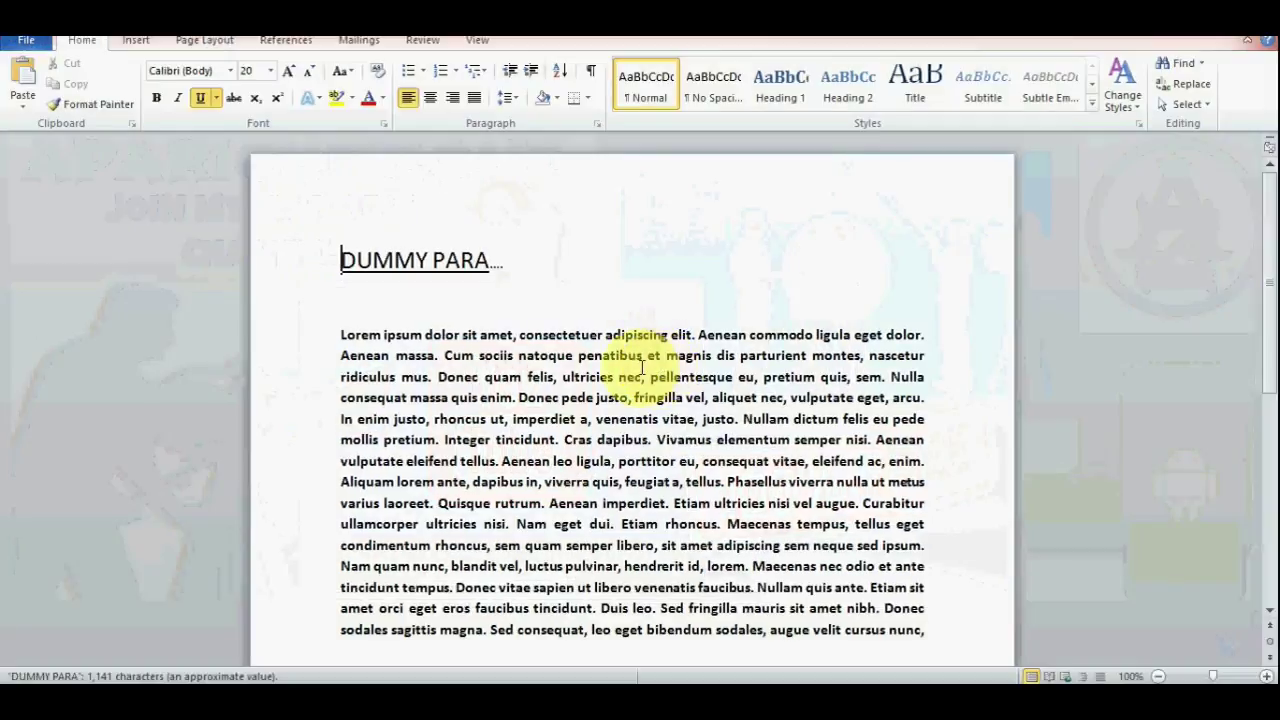
{"action": "left_click_drag", "start_coordinate": [338, 334], "coordinate": [908, 643]}
{"action": "key", "text": "ctrl+c"}
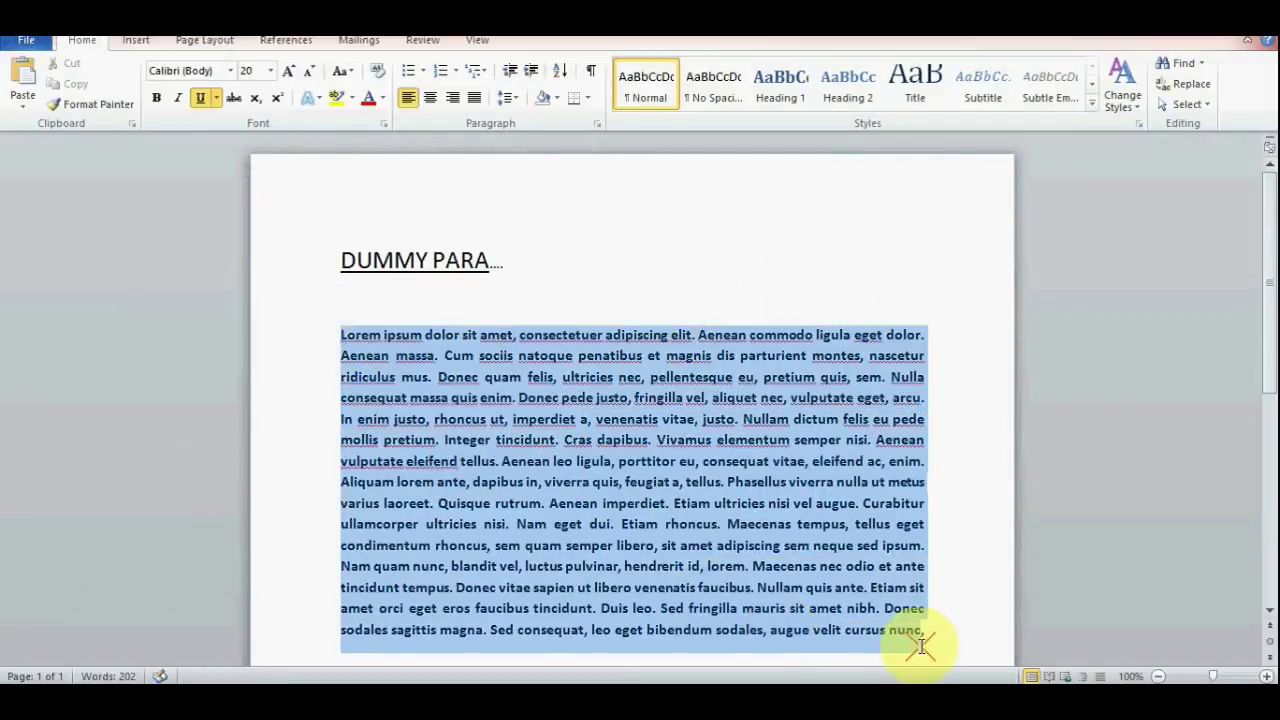
{"action": "right_click", "coordinate": [748, 485]}
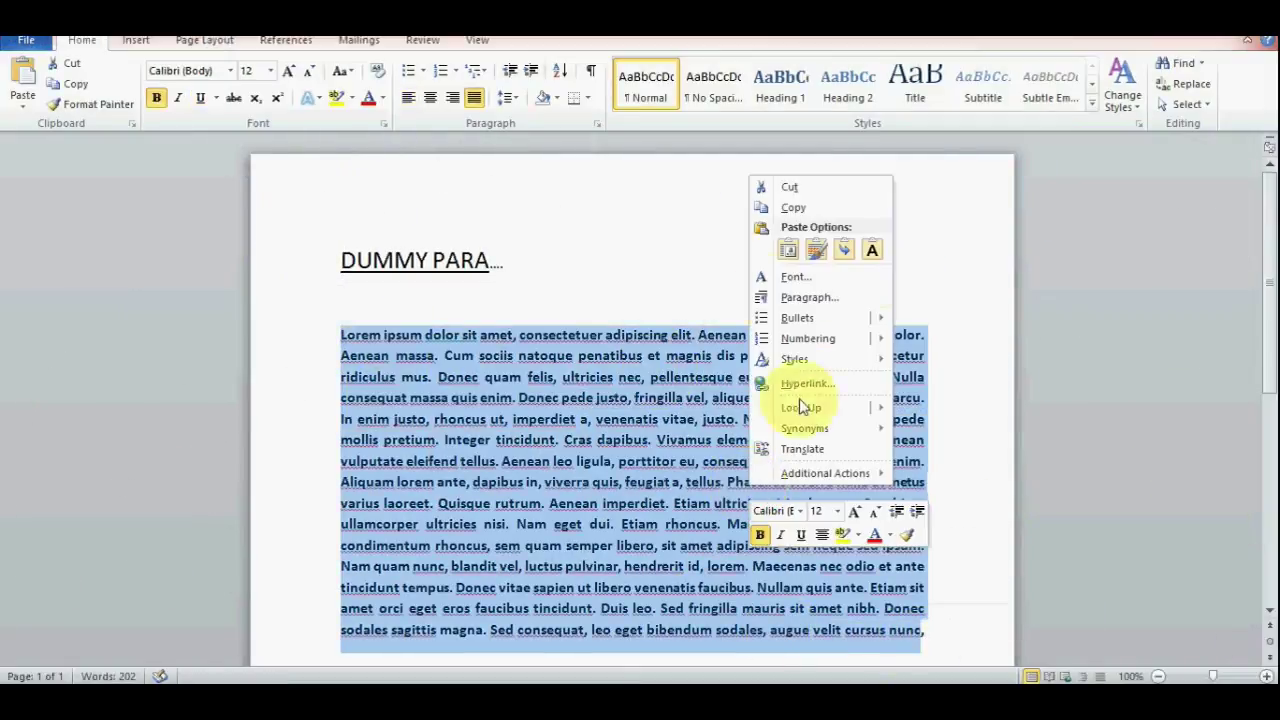
{"action": "left_click", "coordinate": [790, 207]}
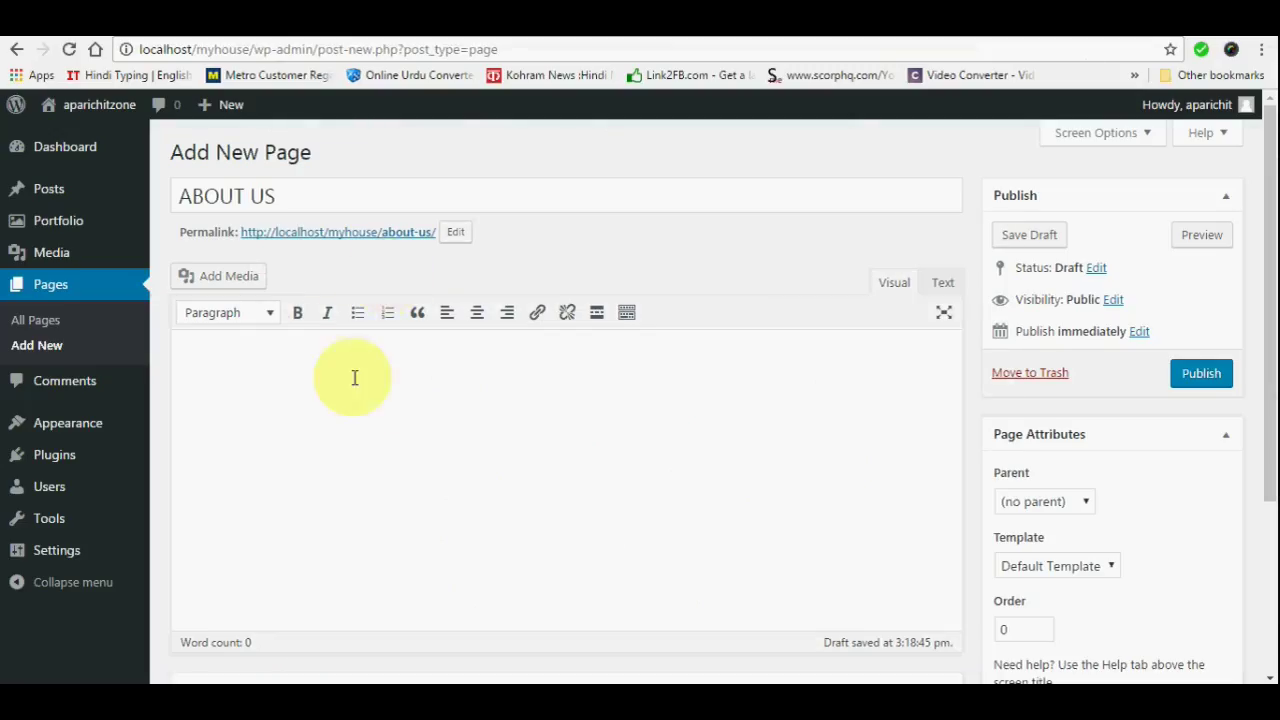
Paste the copied Lorem ipsum paragraph into the ABOUT US page body
{"action": "key", "text": "ctrl+v"}
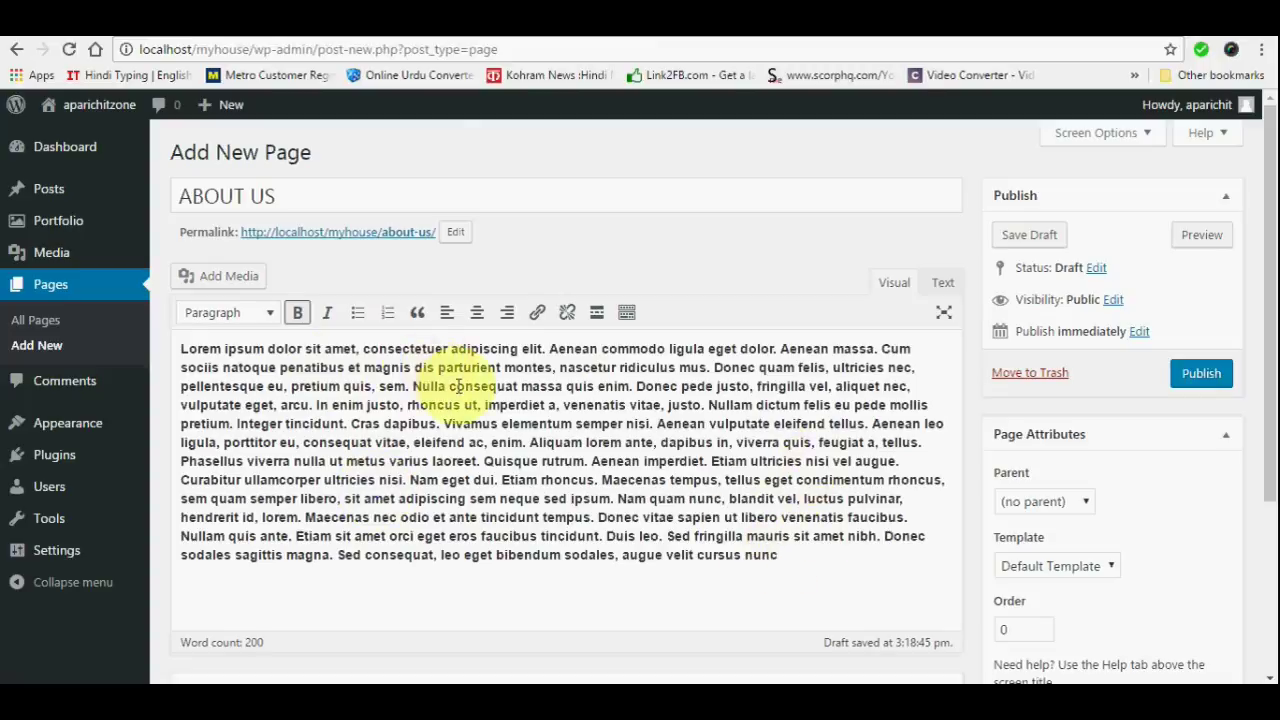
{"action": "scroll", "coordinate": [517, 448], "scroll_direction": "down", "scroll_amount": 2}
{"action": "scroll", "coordinate": [517, 448], "scroll_direction": "down", "scroll_amount": 2}
{"action": "scroll", "coordinate": [563, 463], "scroll_direction": "up", "scroll_amount": 4}
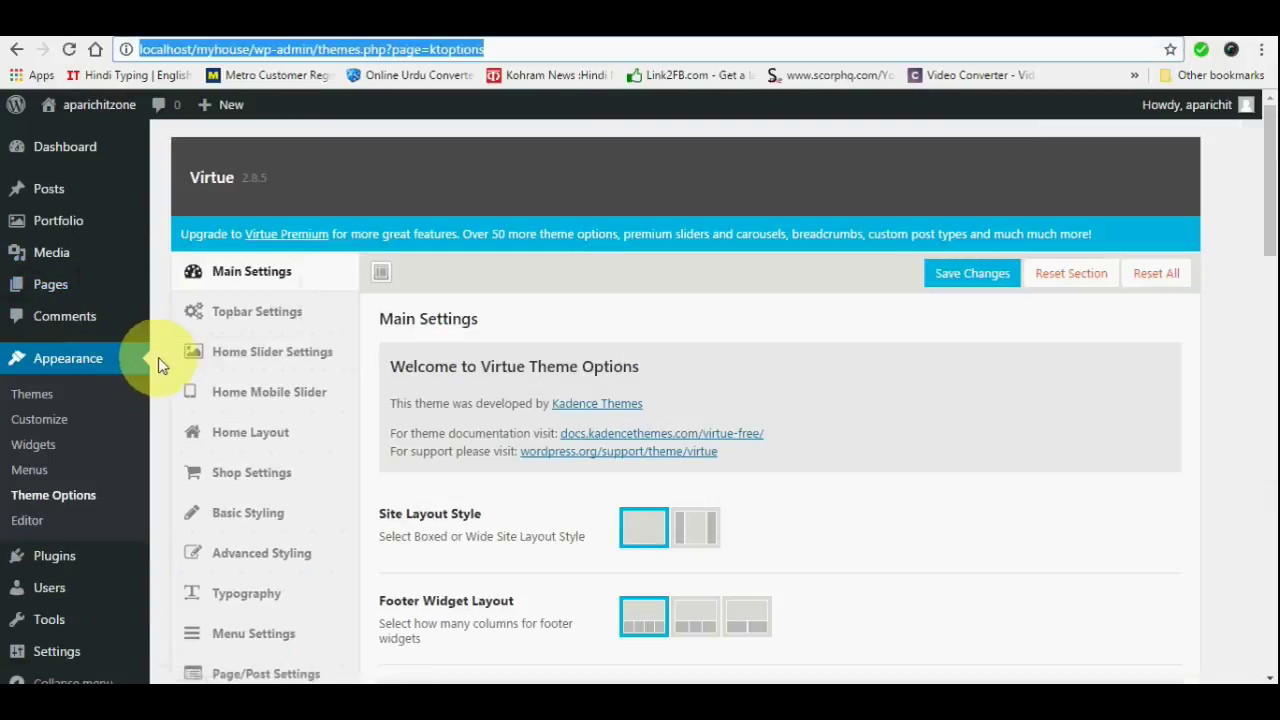
{"action": "left_click", "coordinate": [47, 500]}
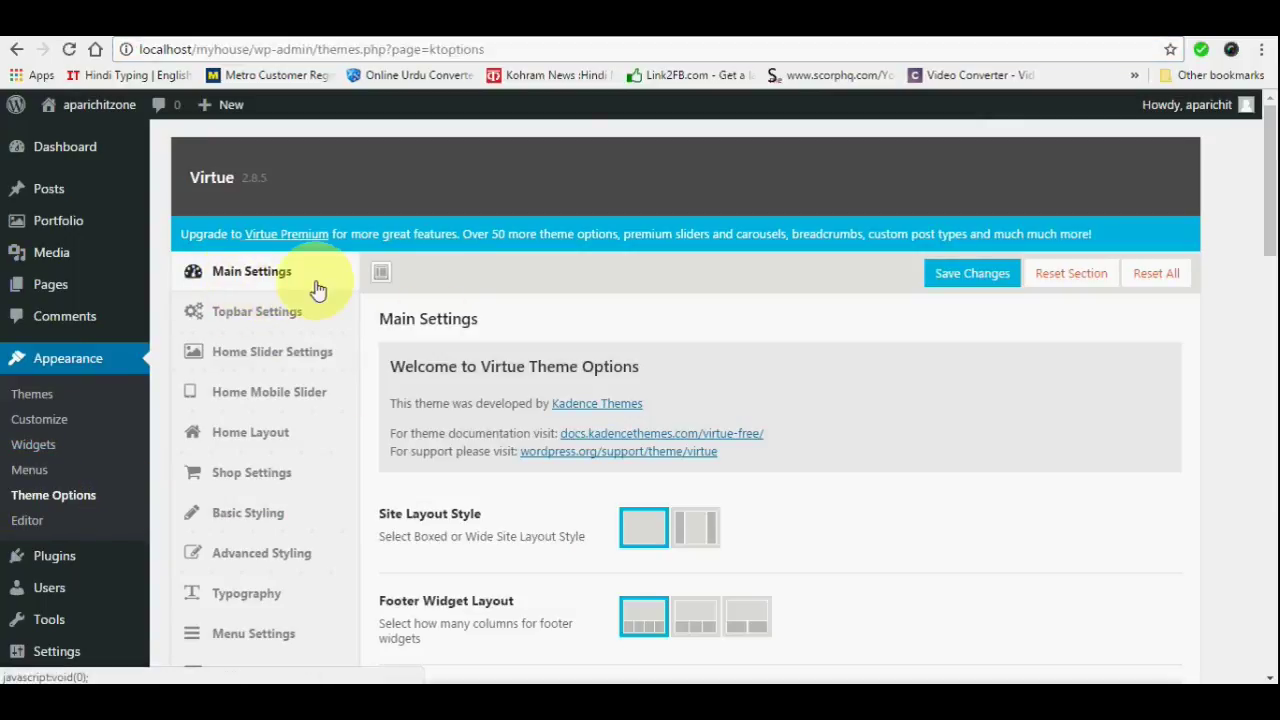
{"action": "scroll", "coordinate": [610, 338], "scroll_direction": "down", "scroll_amount": 2}
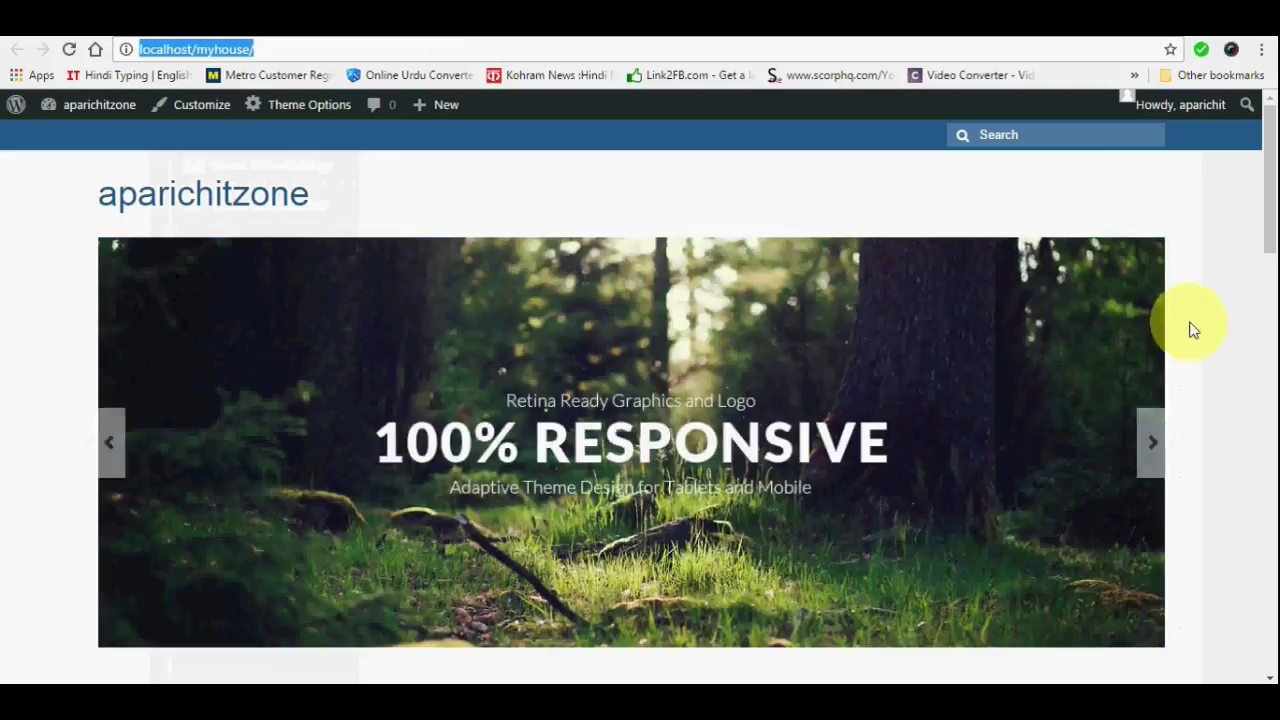
{"action": "scroll", "coordinate": [875, 400], "scroll_direction": "down", "scroll_amount": 8}
{"action": "scroll", "coordinate": [875, 400], "scroll_direction": "up", "scroll_amount": 10}
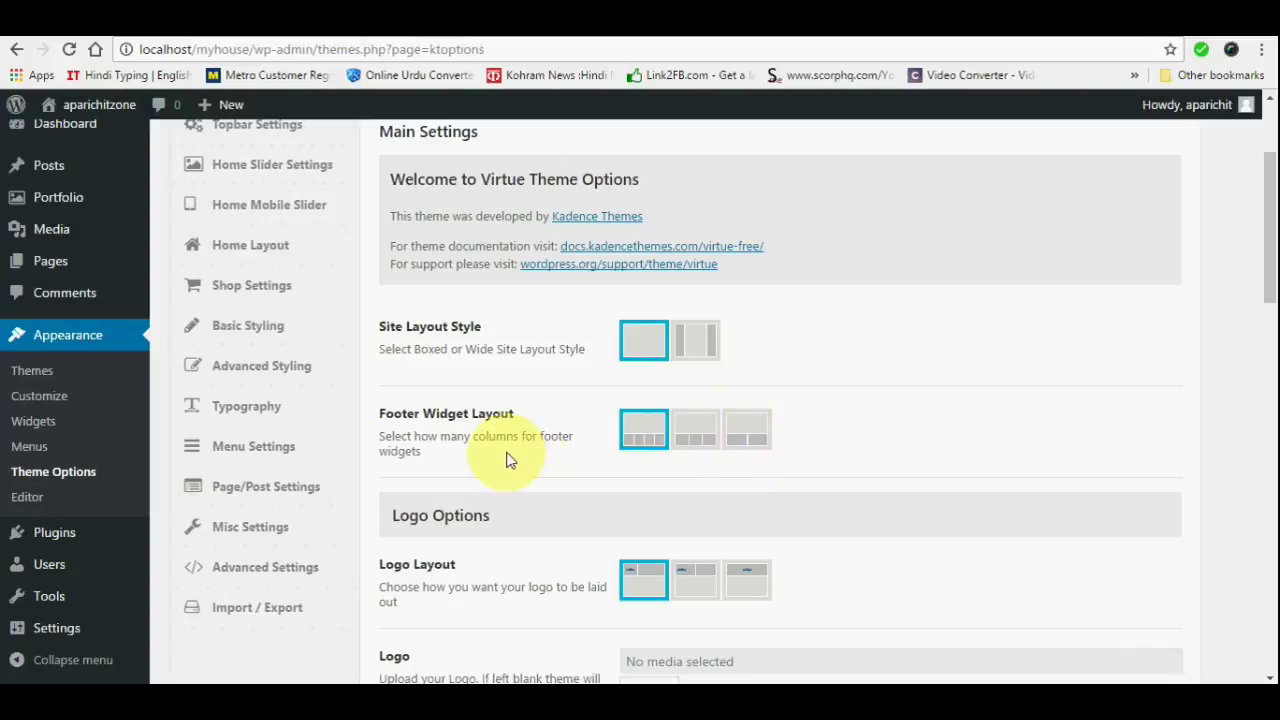
{"action": "scroll", "coordinate": [655, 500], "scroll_direction": "down", "scroll_amount": 2}
{"action": "scroll", "coordinate": [653, 497], "scroll_direction": "down", "scroll_amount": 2}
{"action": "scroll", "coordinate": [634, 498], "scroll_direction": "up", "scroll_amount": 4}
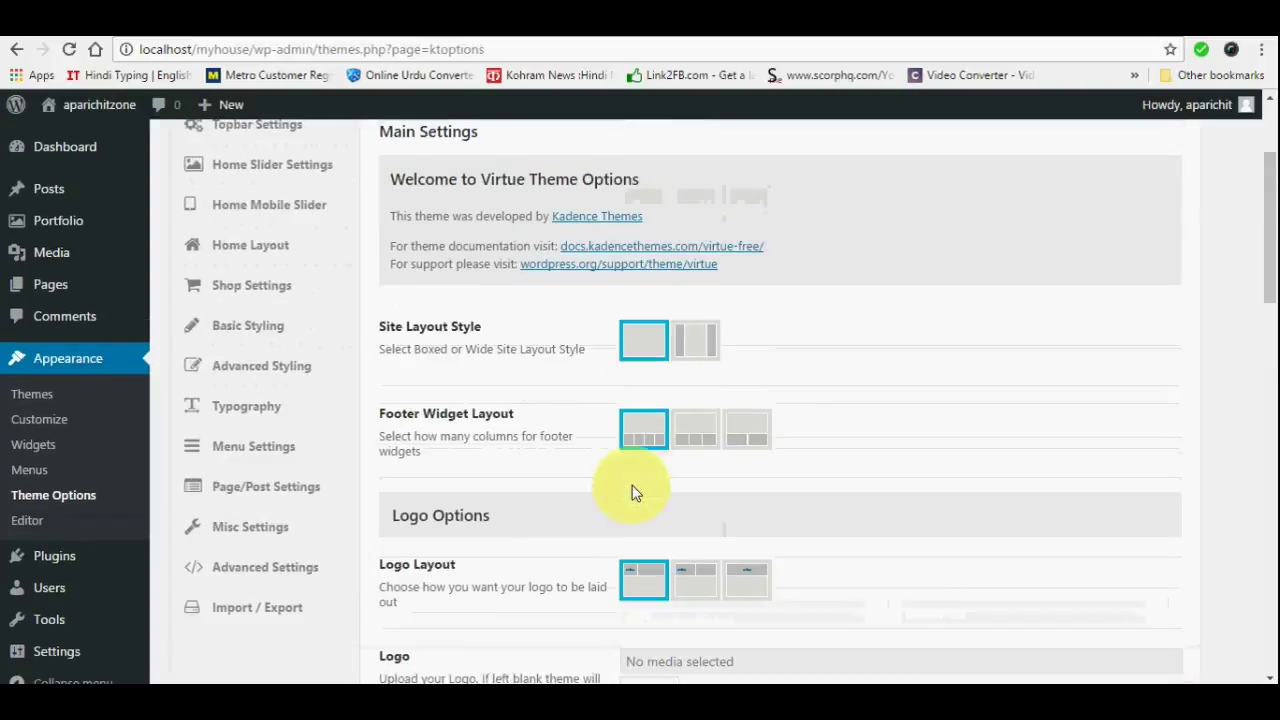
{"action": "scroll", "coordinate": [486, 406], "scroll_direction": "up", "scroll_amount": 3}
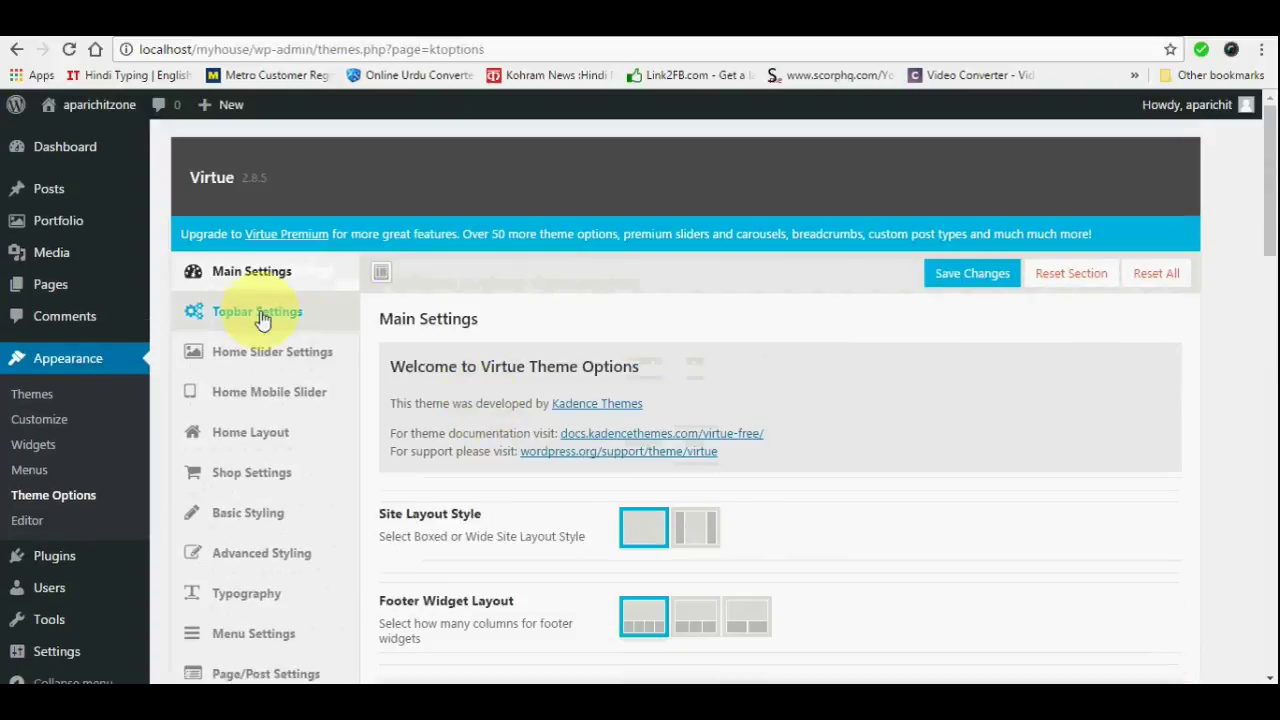
{"action": "scroll", "coordinate": [667, 465], "scroll_direction": "down", "scroll_amount": 4}
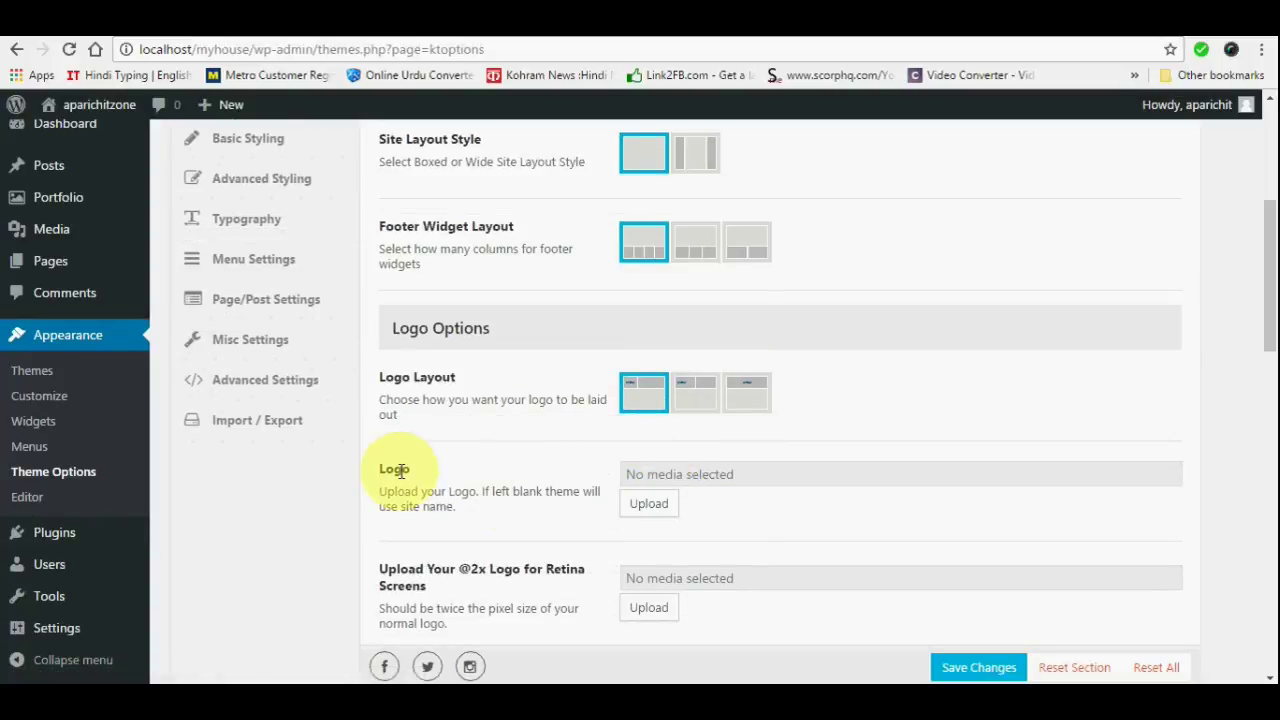
Upload AZ1.png from D:\AAAA\PNG as the Virtue logo and save the theme options
{"action": "left_click", "coordinate": [651, 505]}
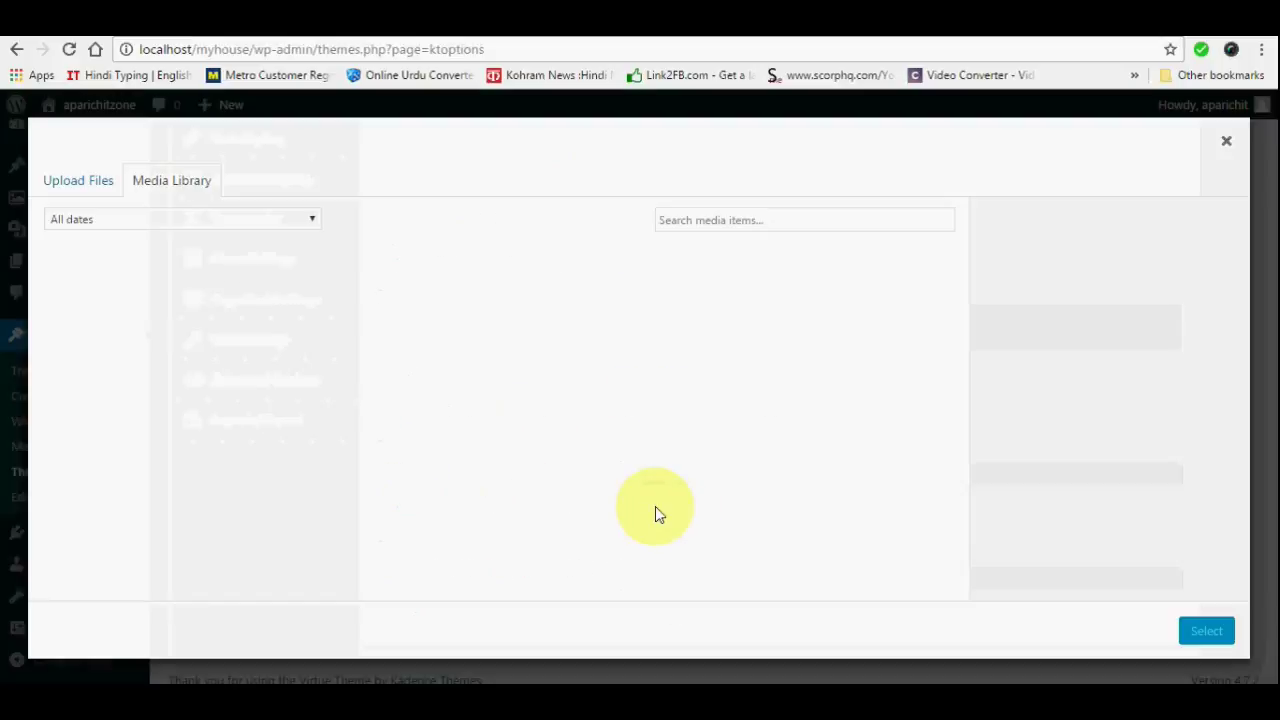
{"action": "left_click", "coordinate": [74, 184]}
{"action": "left_click", "coordinate": [622, 420]}
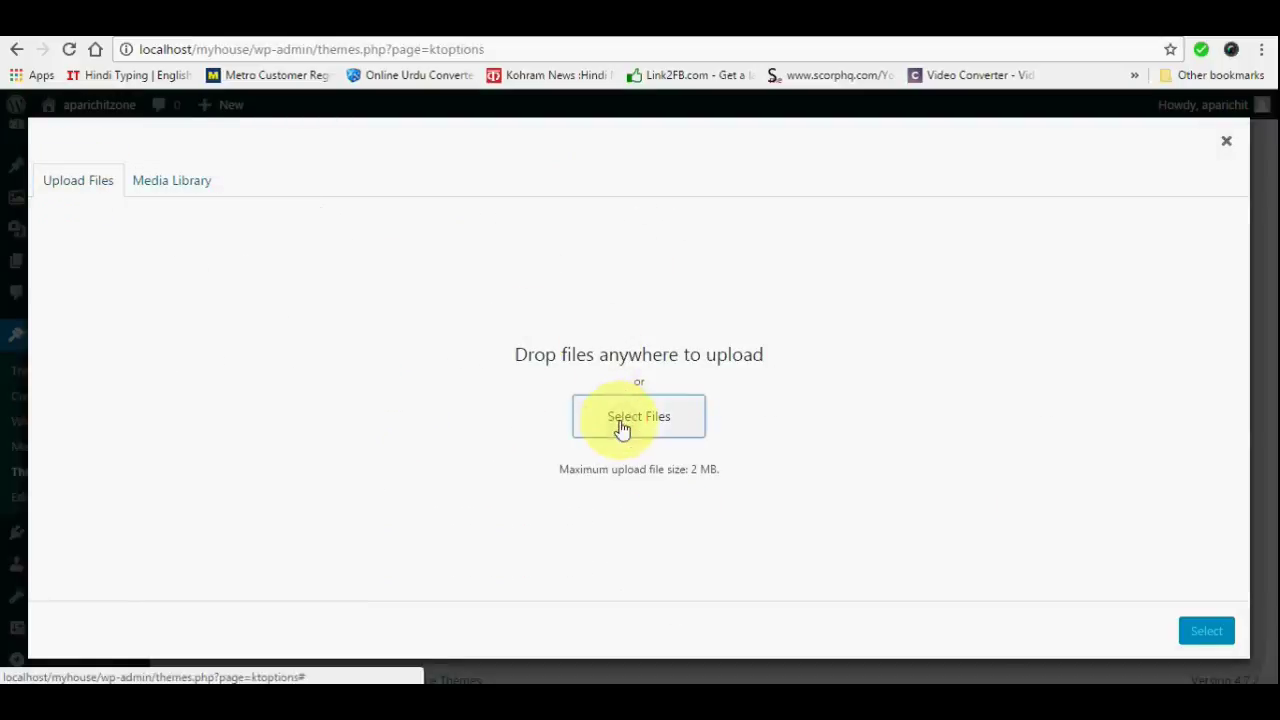
{"action": "left_click", "coordinate": [100, 326]}
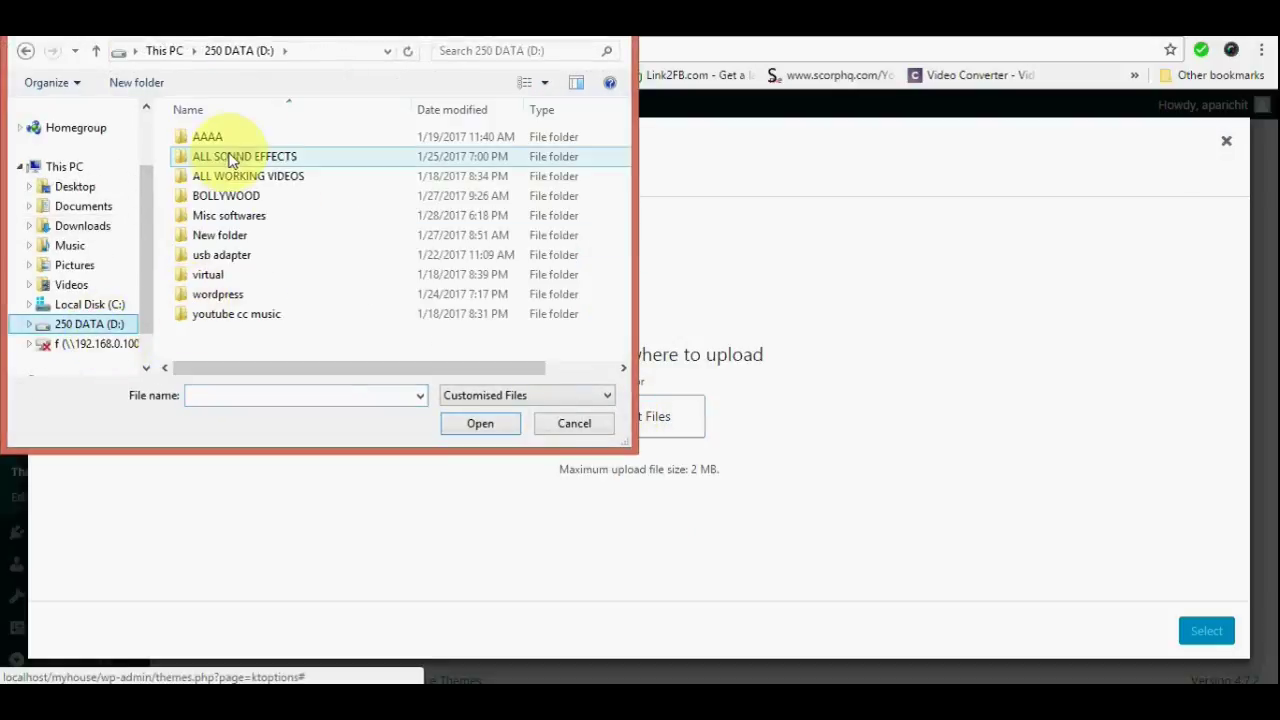
{"action": "double_click", "coordinate": [217, 137]}
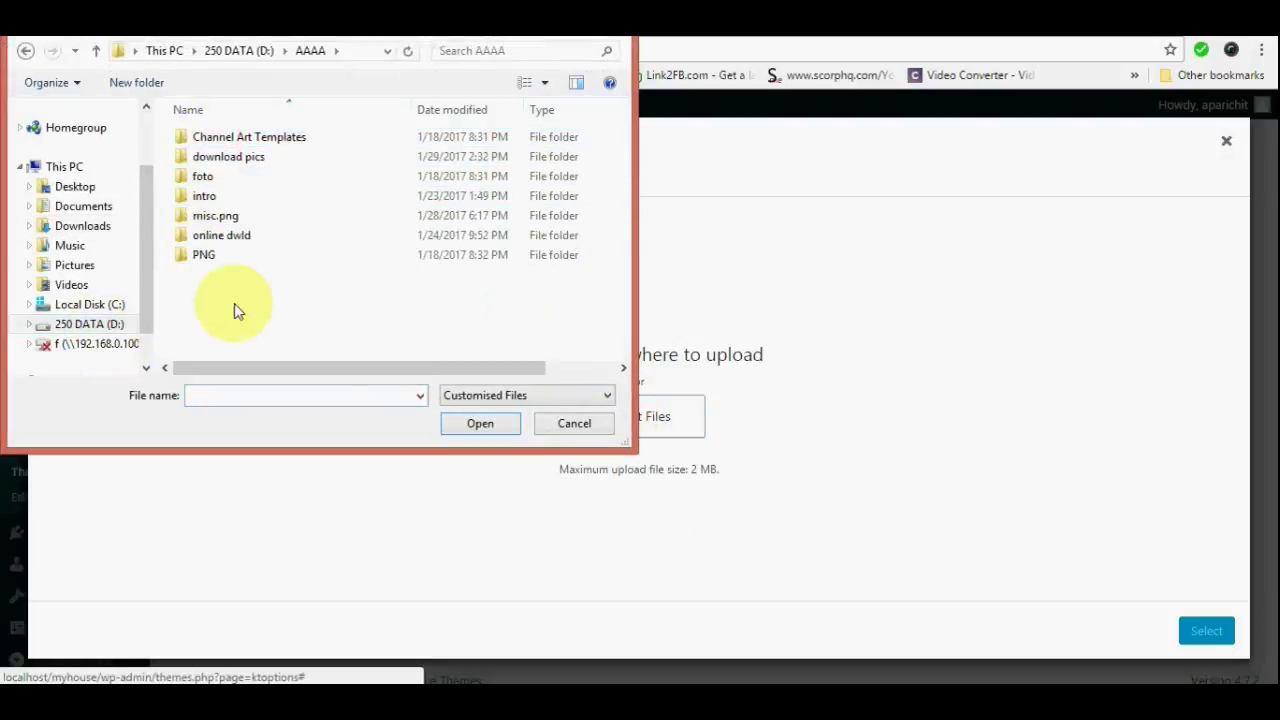
{"action": "double_click", "coordinate": [203, 255]}
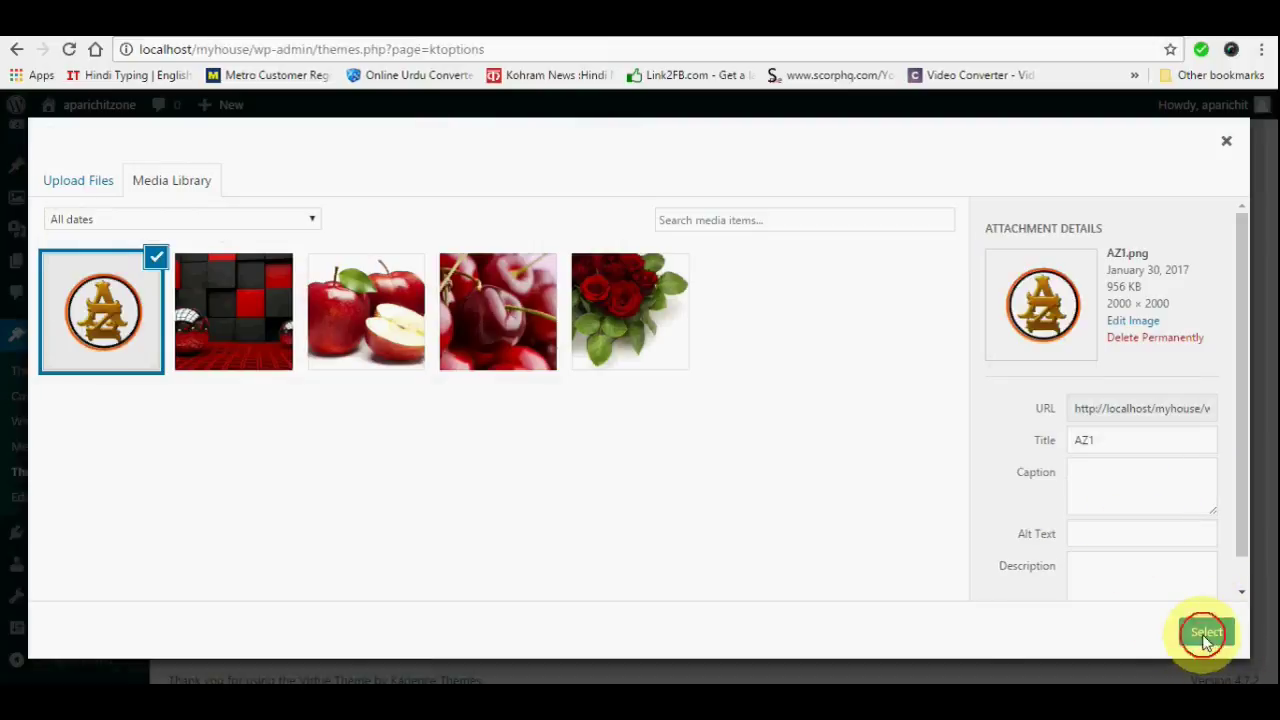
{"action": "left_click", "coordinate": [1205, 634]}
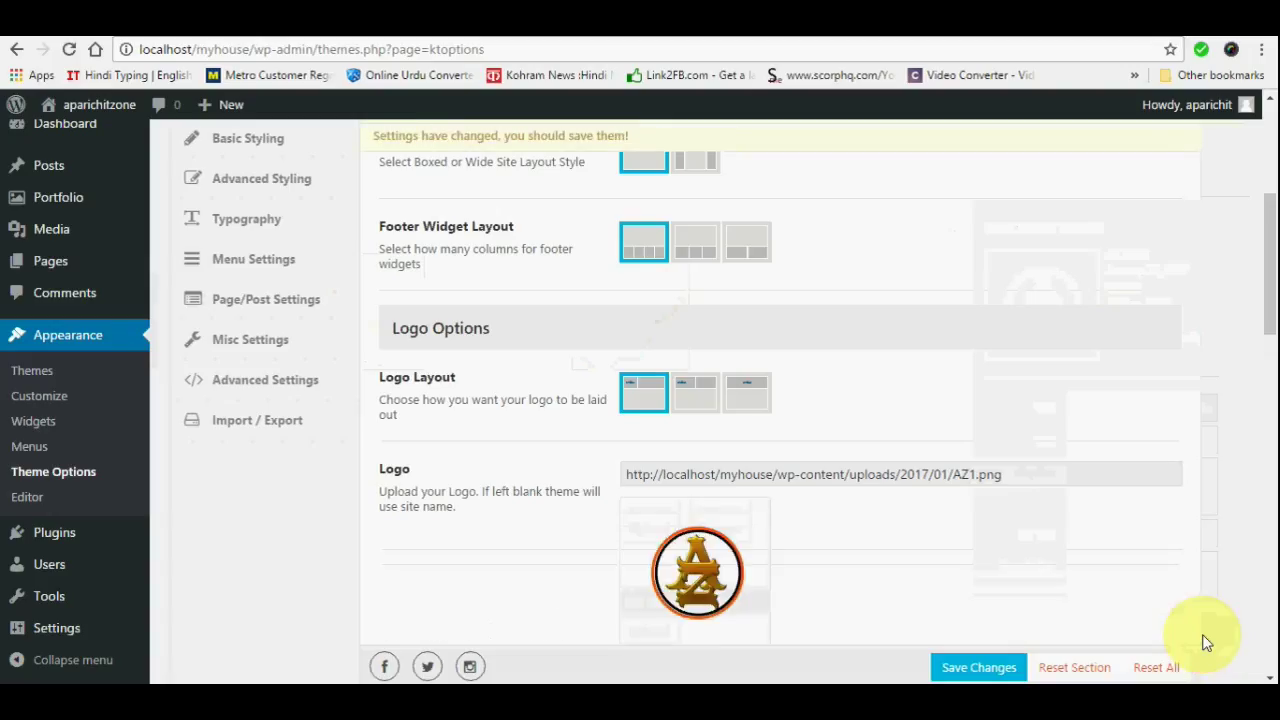
{"action": "left_click", "coordinate": [975, 668]}
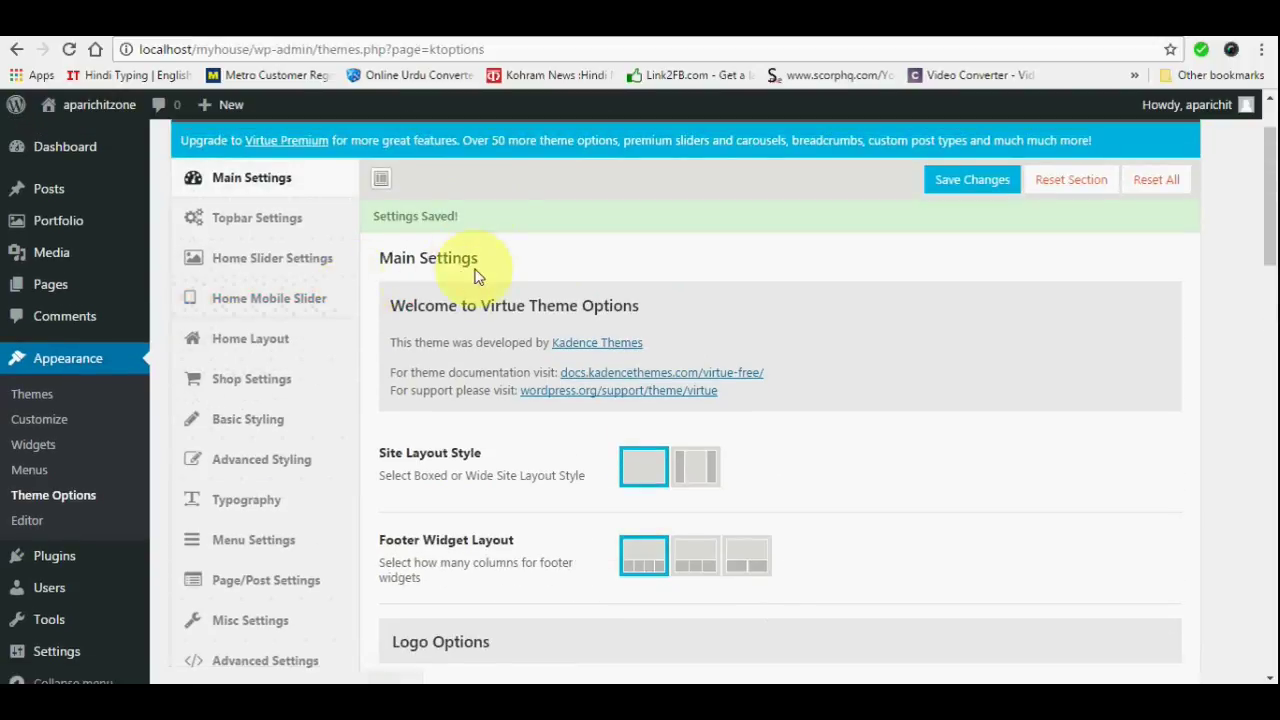
{"action": "scroll", "coordinate": [300, 340], "scroll_direction": "down", "scroll_amount": 1}
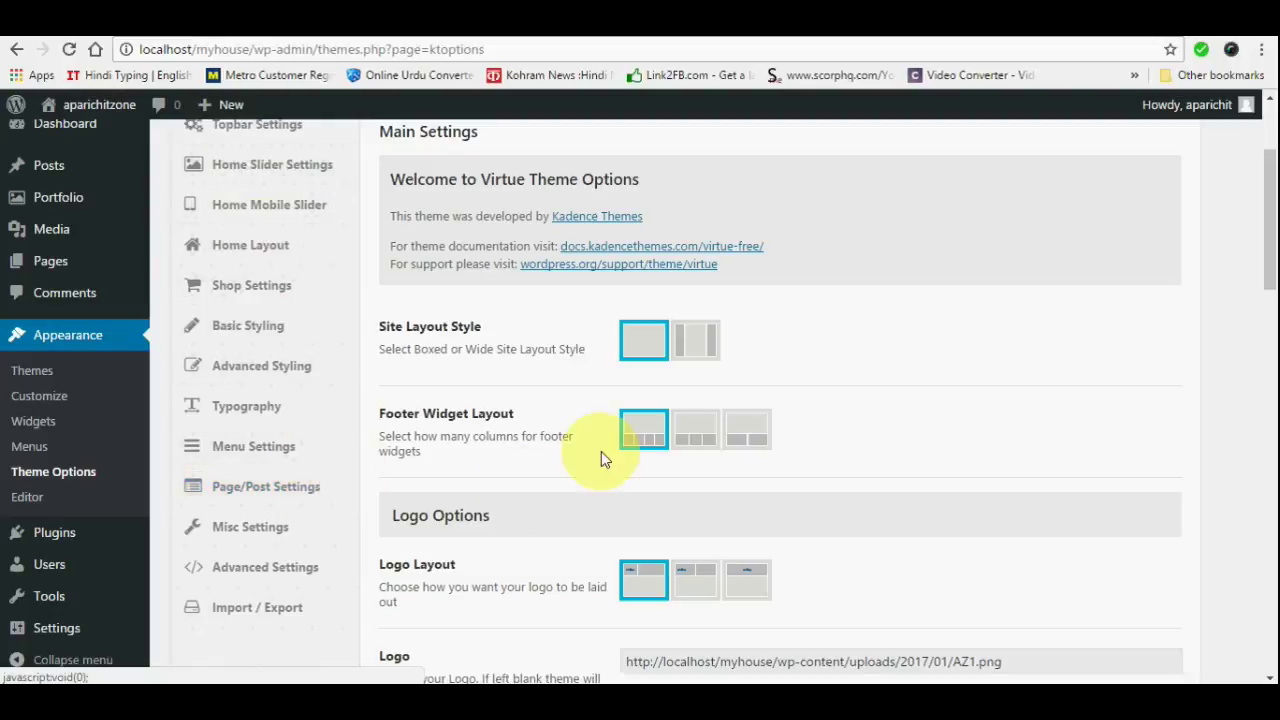
{"action": "scroll", "coordinate": [592, 463], "scroll_direction": "down", "scroll_amount": 3}
{"action": "scroll", "coordinate": [610, 450], "scroll_direction": "down", "scroll_amount": 4}
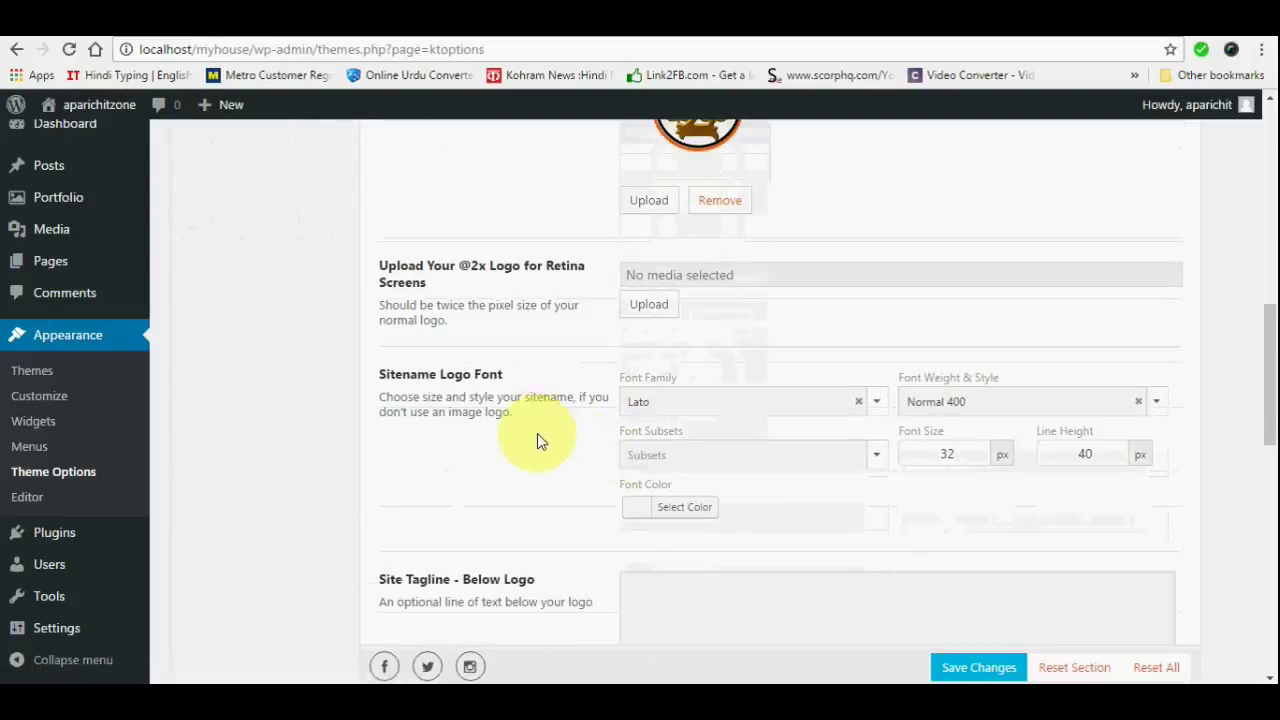
{"action": "scroll", "coordinate": [366, 390], "scroll_direction": "up", "scroll_amount": 6}
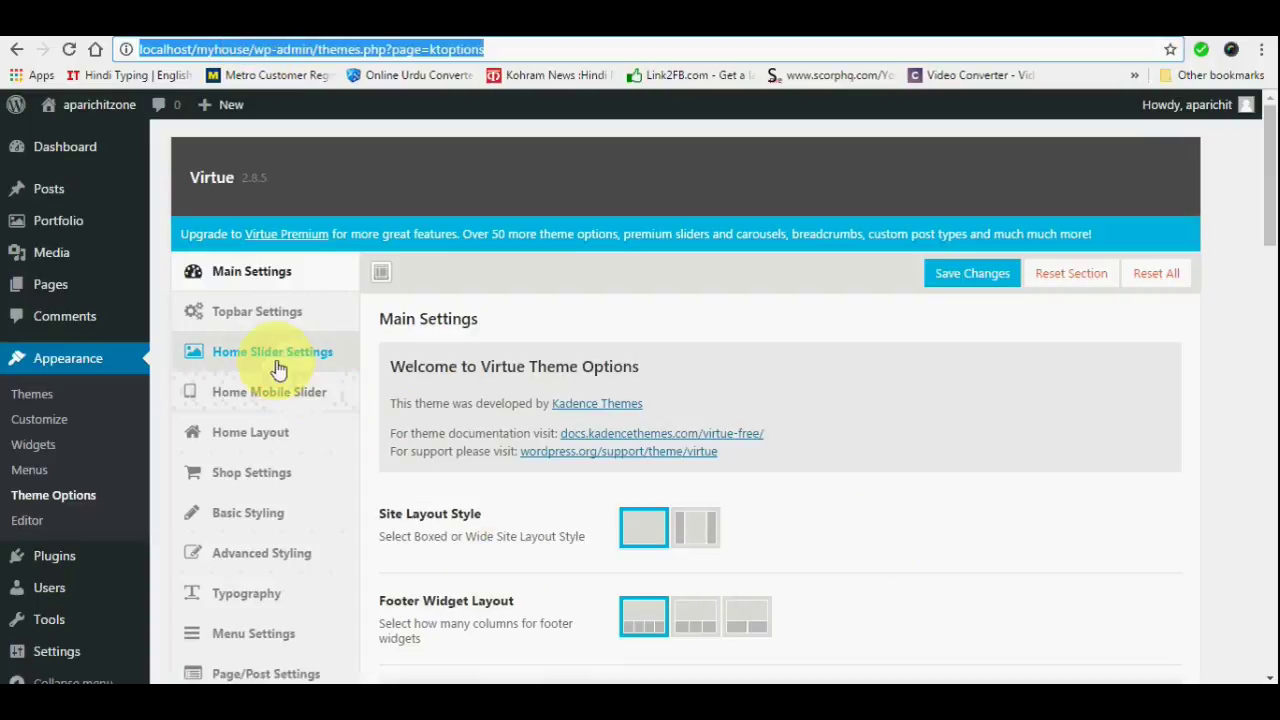
Open Home Slider Settings and add slides until there are three
{"action": "left_click", "coordinate": [274, 360]}
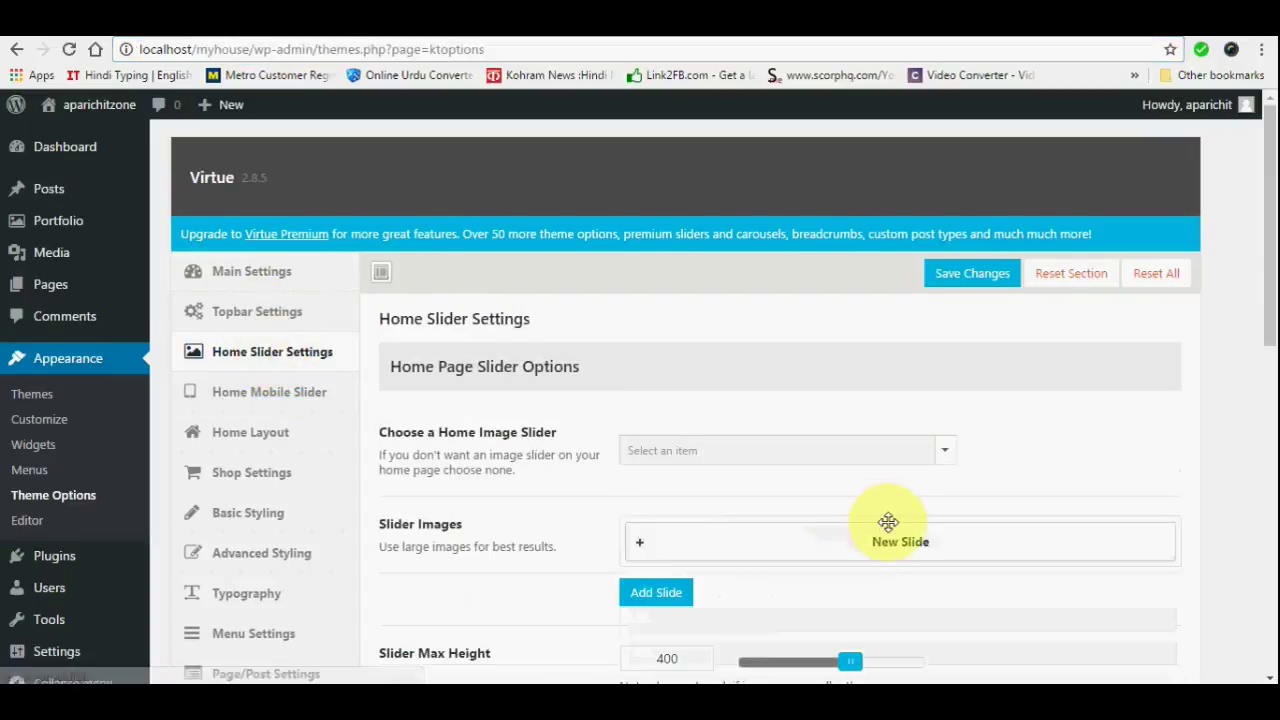
{"action": "scroll", "coordinate": [886, 517], "scroll_direction": "down", "scroll_amount": 2}
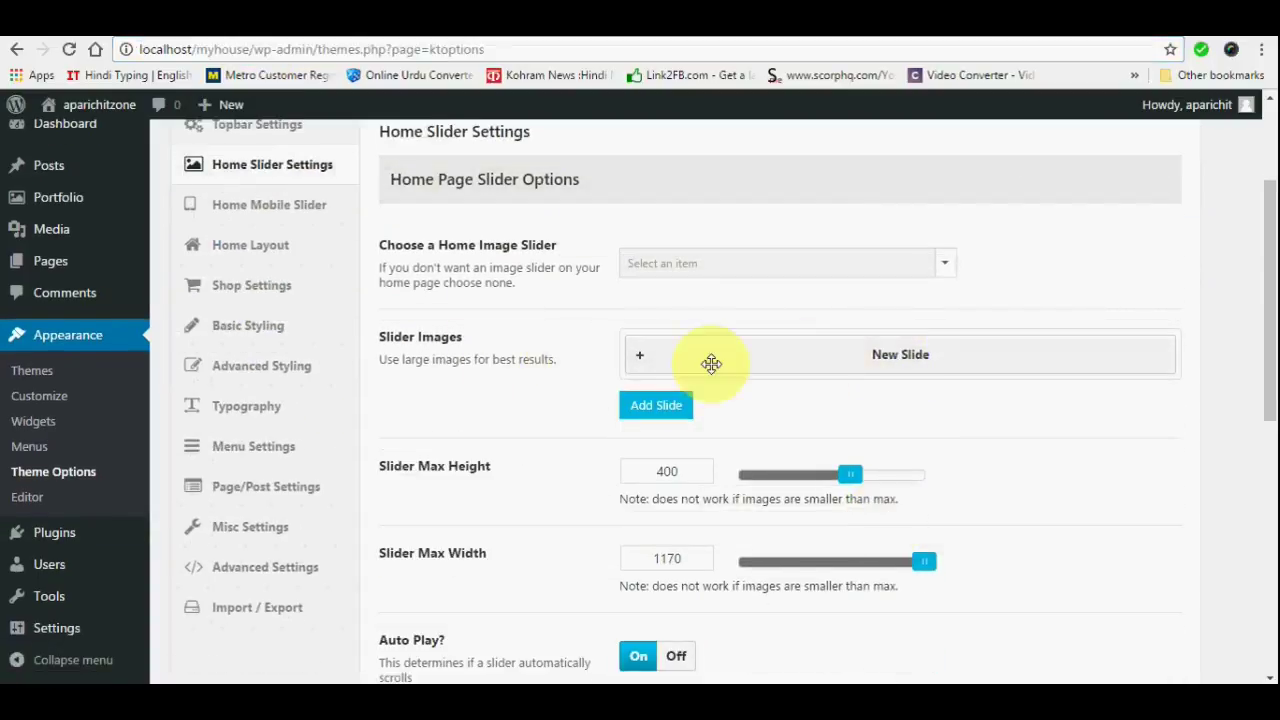
{"action": "left_click", "coordinate": [655, 406]}
{"action": "left_click", "coordinate": [656, 466]}
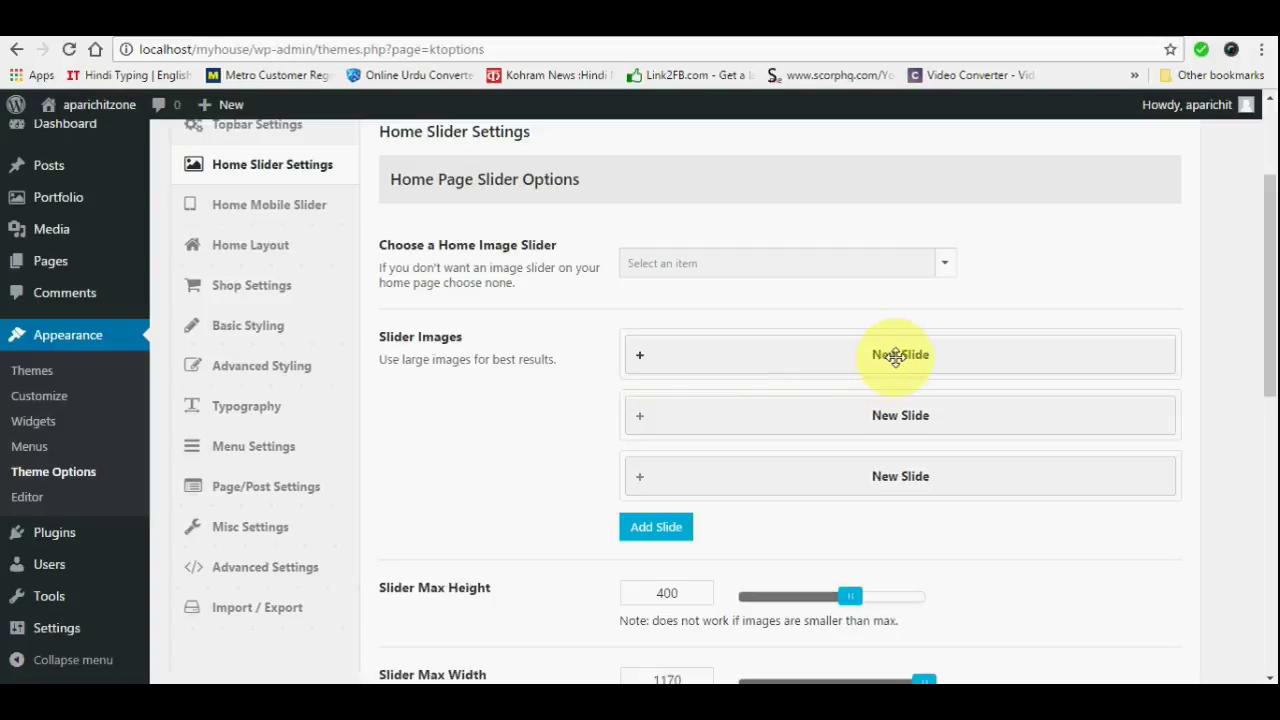
Expand the first slide and upload an image for it
{"action": "left_click", "coordinate": [896, 356]}
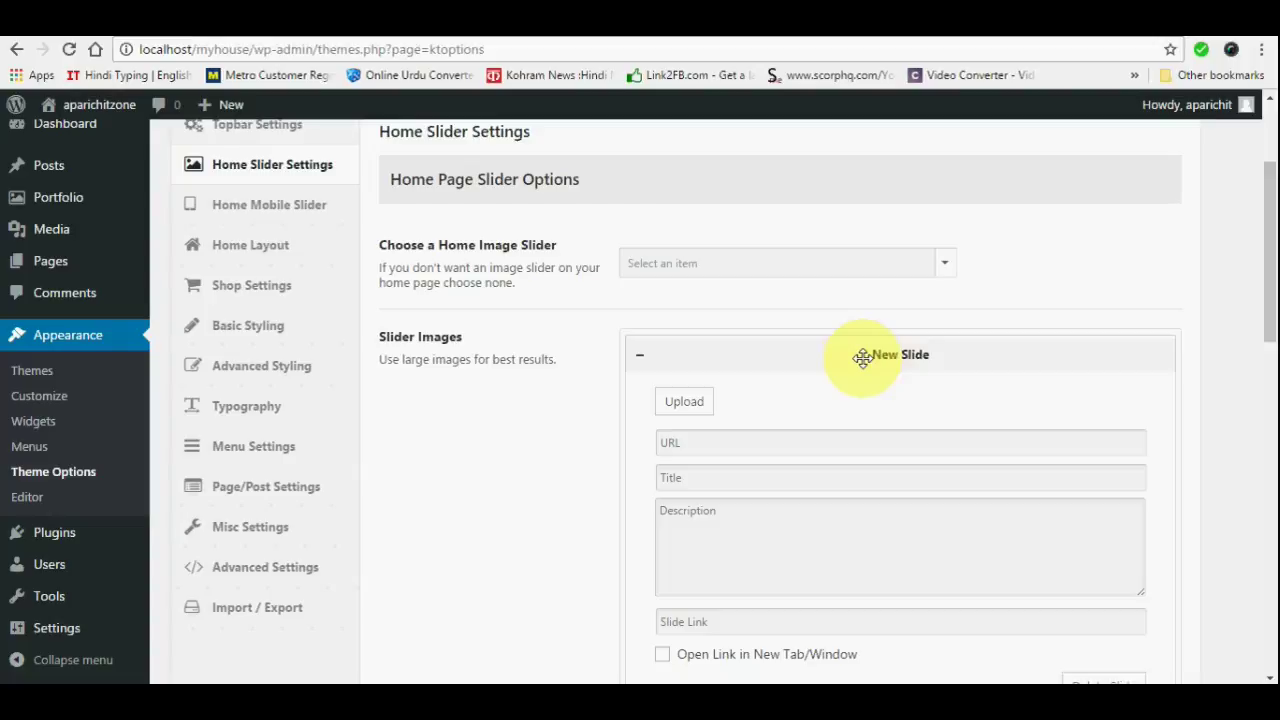
{"action": "left_click", "coordinate": [651, 471]}
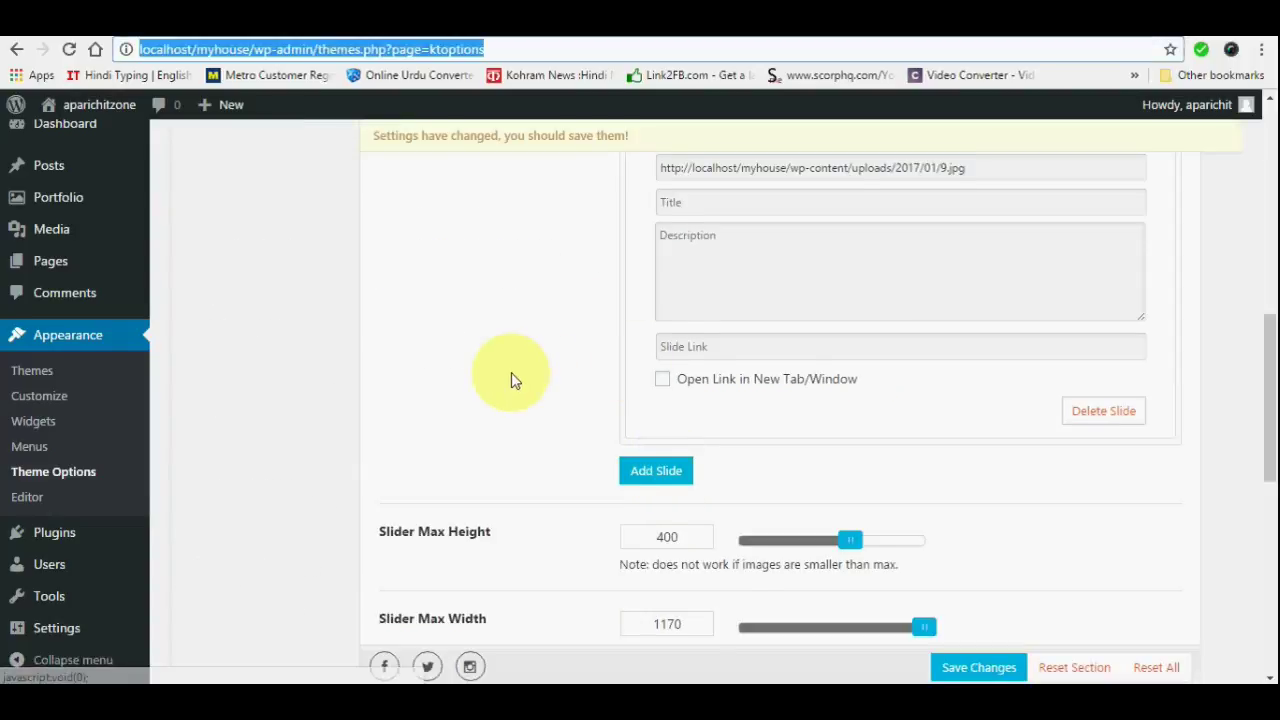
{"action": "scroll", "coordinate": [515, 380], "scroll_direction": "up", "scroll_amount": 8}
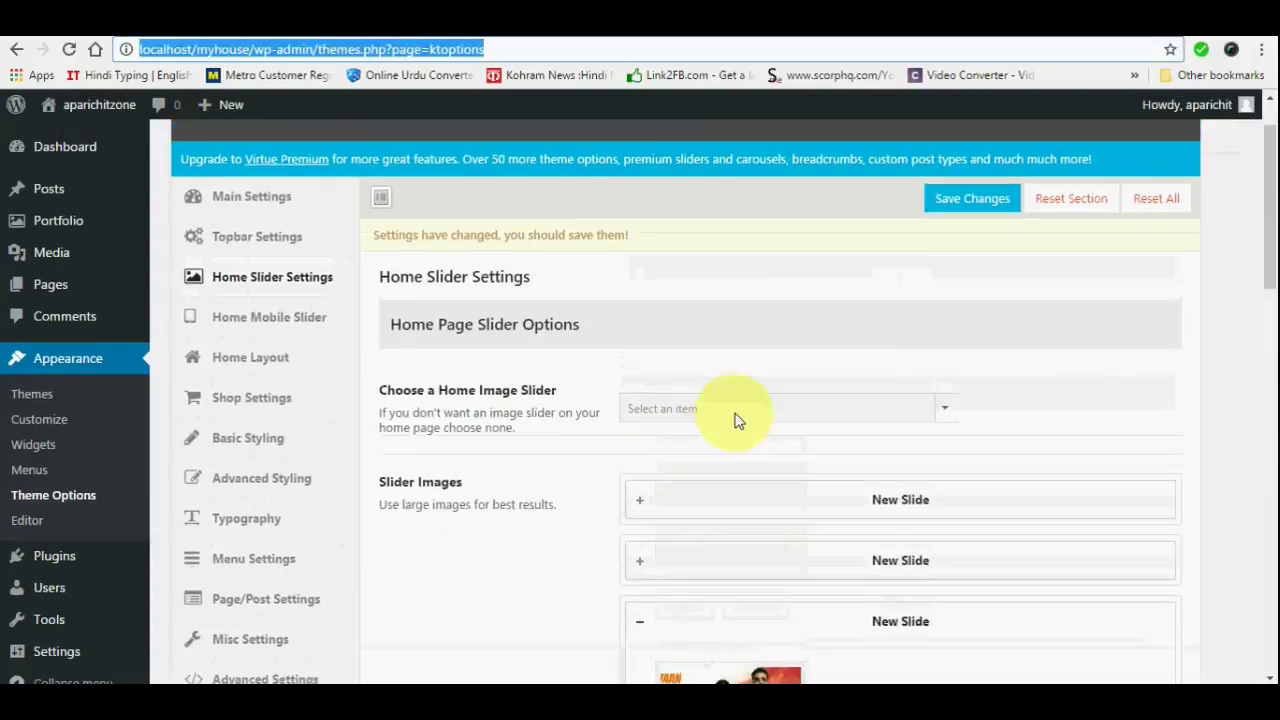
{"action": "scroll", "coordinate": [735, 420], "scroll_direction": "up", "scroll_amount": 1}
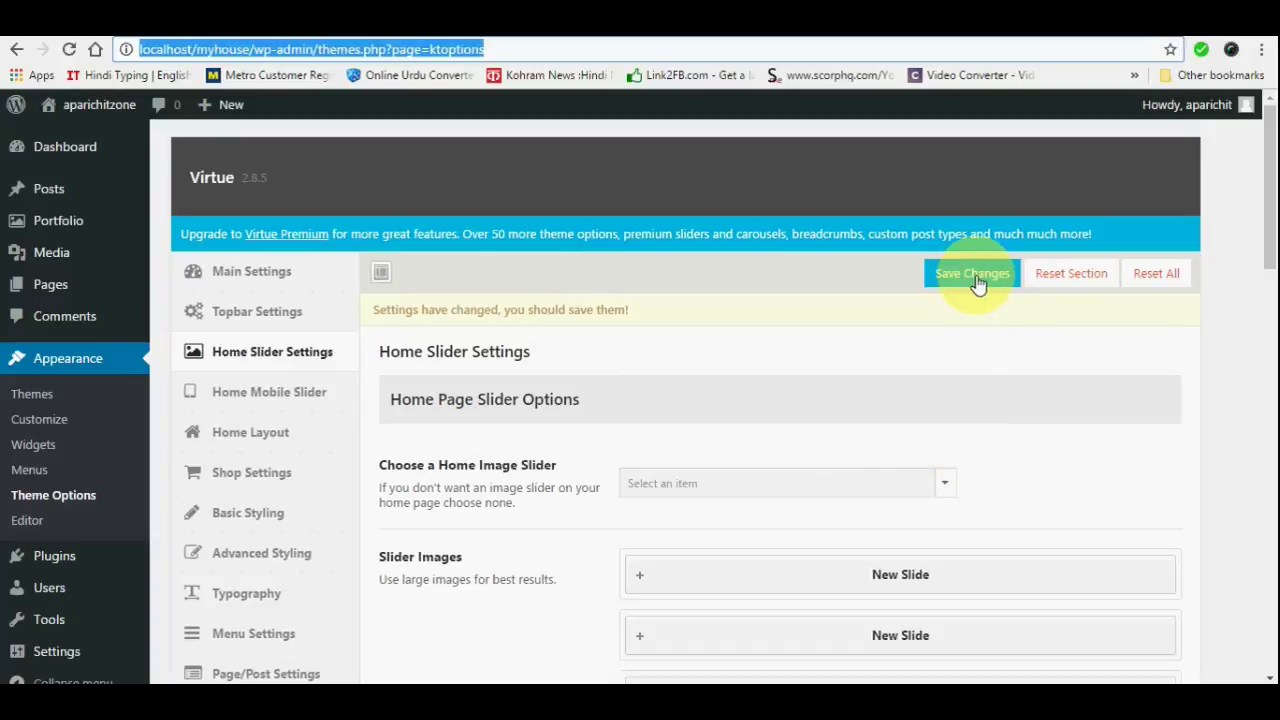
{"action": "scroll", "coordinate": [874, 434], "scroll_direction": "down", "scroll_amount": 8}
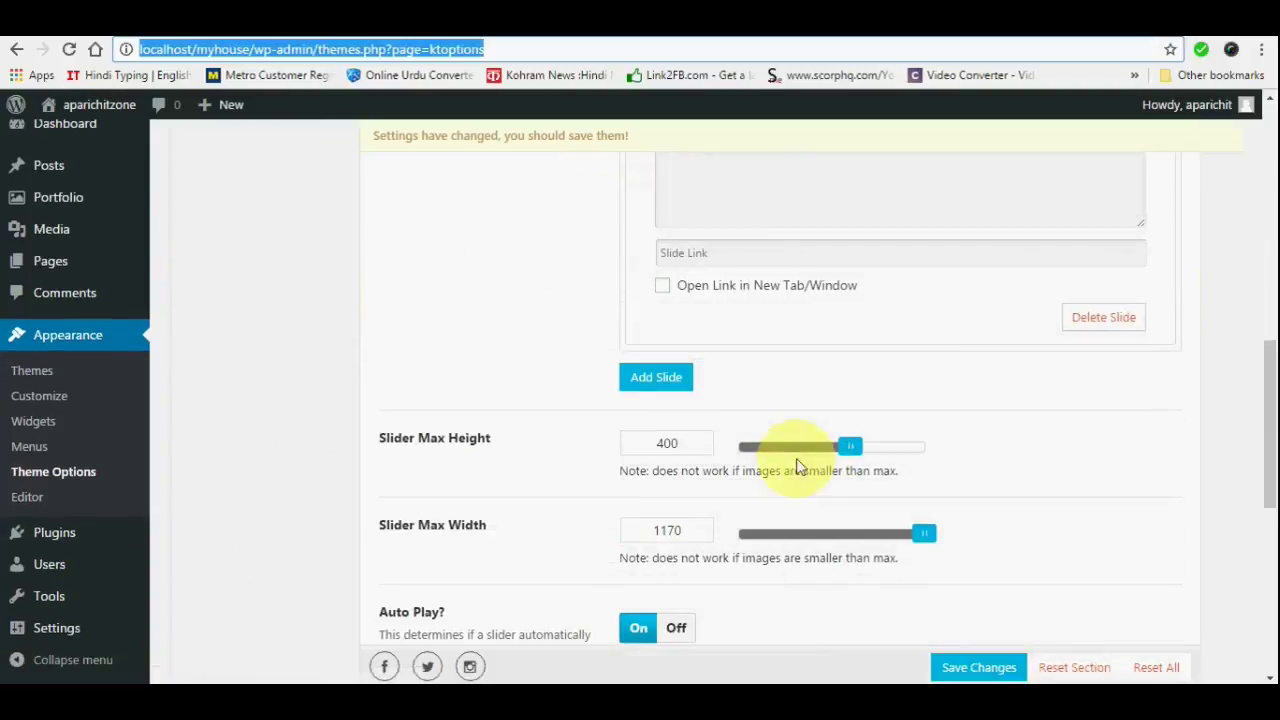
{"action": "scroll", "coordinate": [683, 500], "scroll_direction": "down", "scroll_amount": 3}
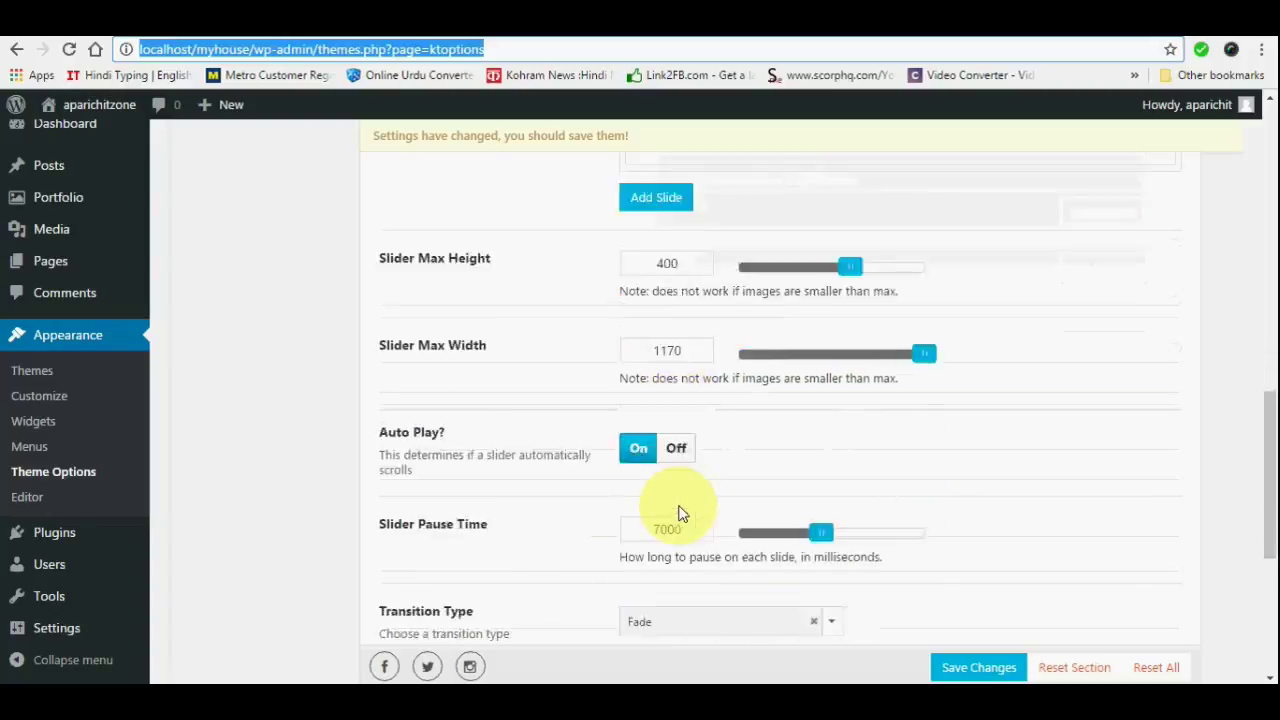
{"action": "scroll", "coordinate": [871, 462], "scroll_direction": "down", "scroll_amount": 3}
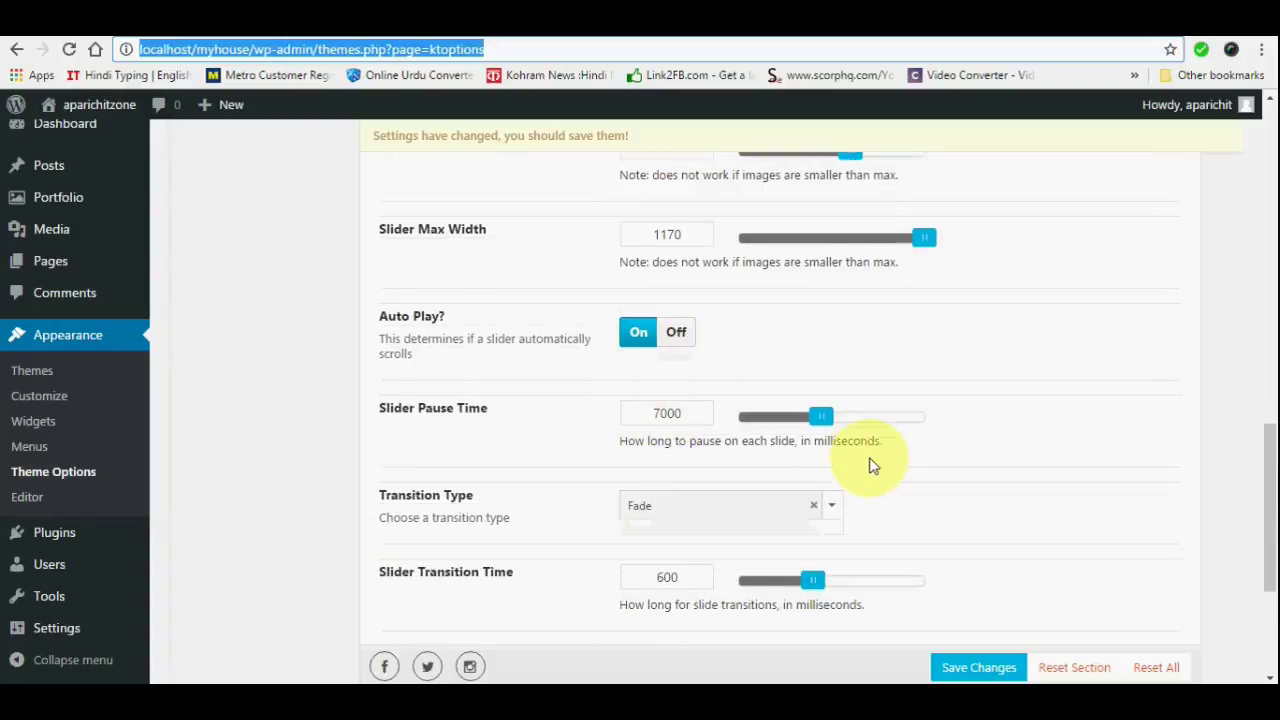
{"action": "scroll", "coordinate": [871, 460], "scroll_direction": "up", "scroll_amount": 1}
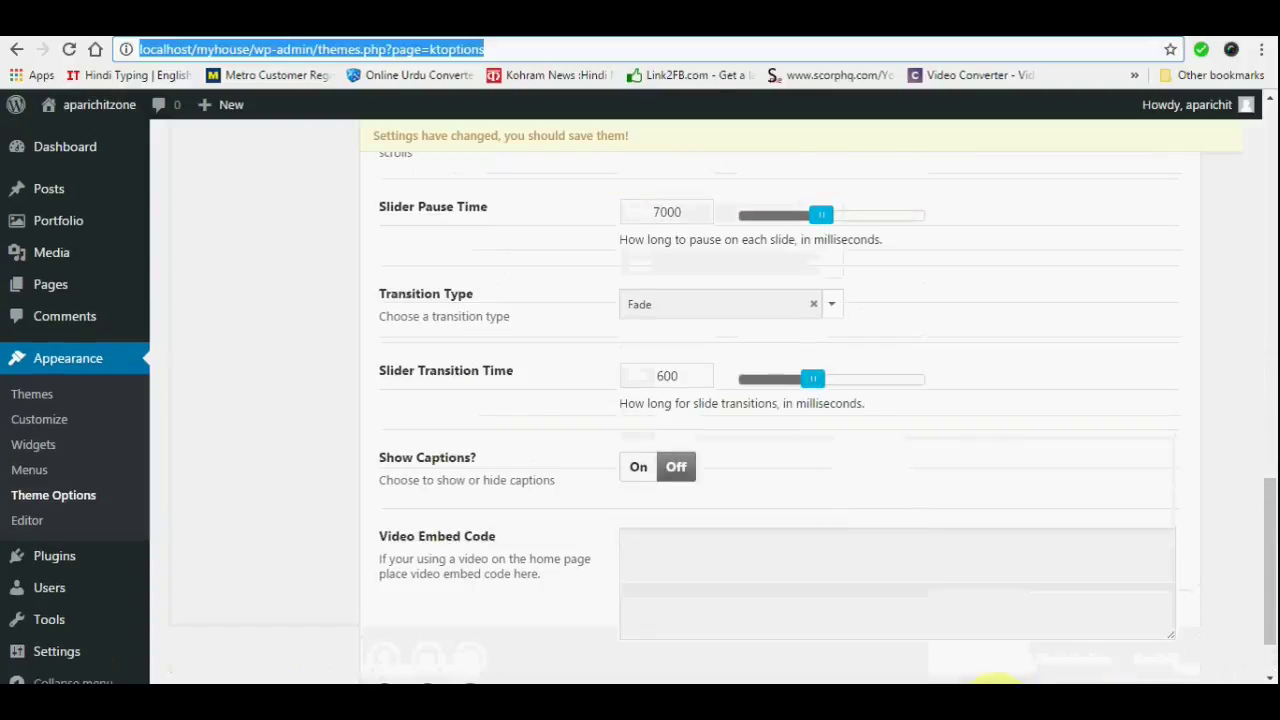
{"action": "scroll", "coordinate": [809, 352], "scroll_direction": "down", "scroll_amount": 1}
Save the home slider settings and reload the theme options page
{"action": "left_click", "coordinate": [978, 618]}
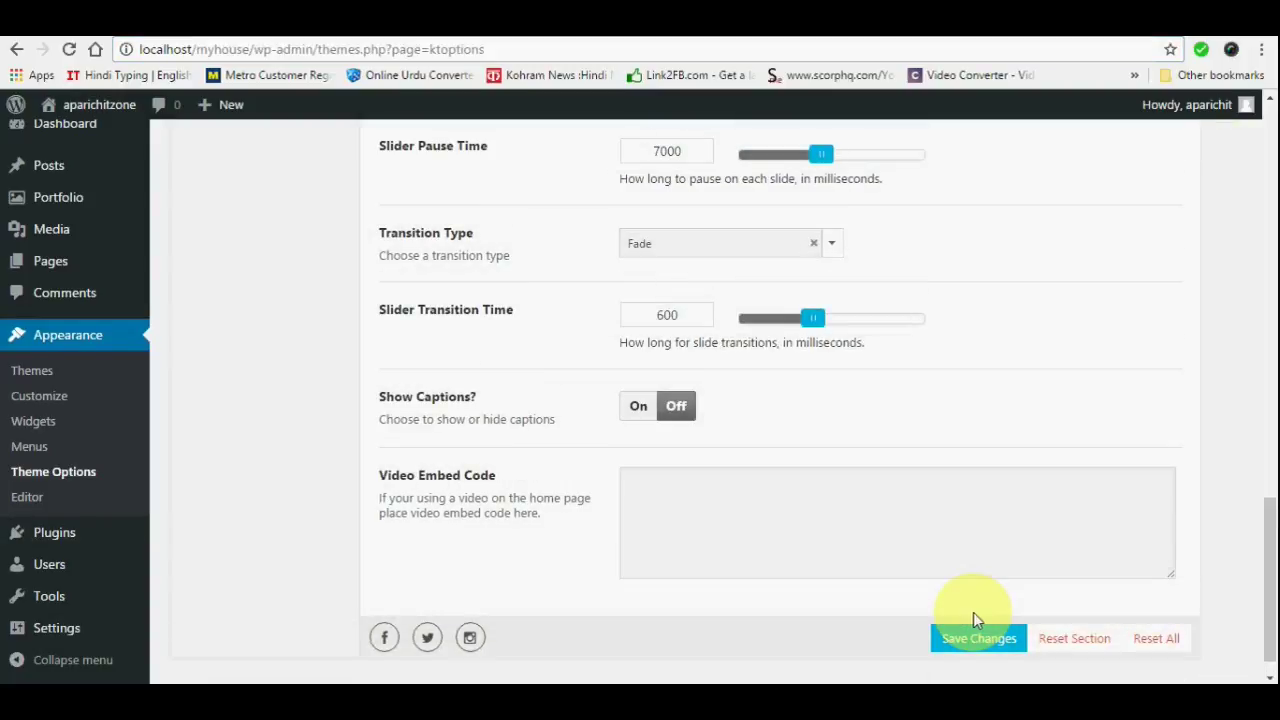
{"action": "key", "text": "ctrl+l"}
{"action": "key", "text": "Return"}
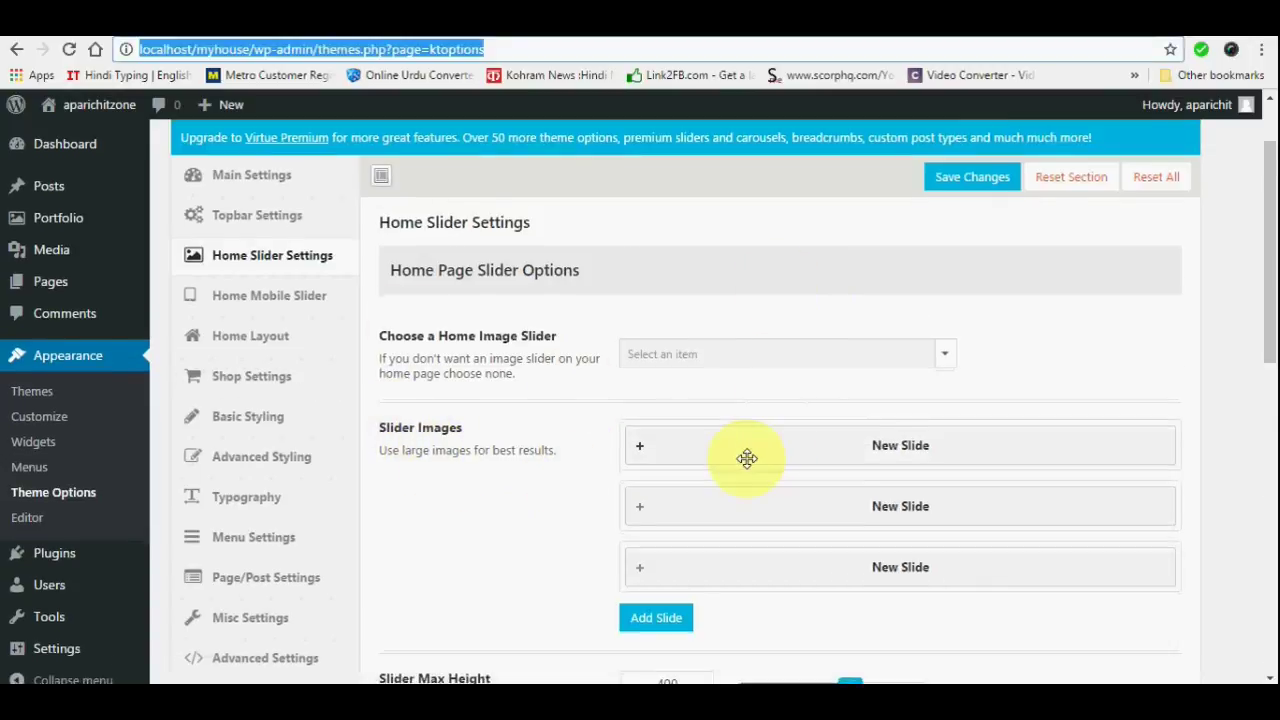
{"action": "scroll", "coordinate": [743, 457], "scroll_direction": "down", "scroll_amount": 4}
{"action": "scroll", "coordinate": [751, 455], "scroll_direction": "up", "scroll_amount": 4}
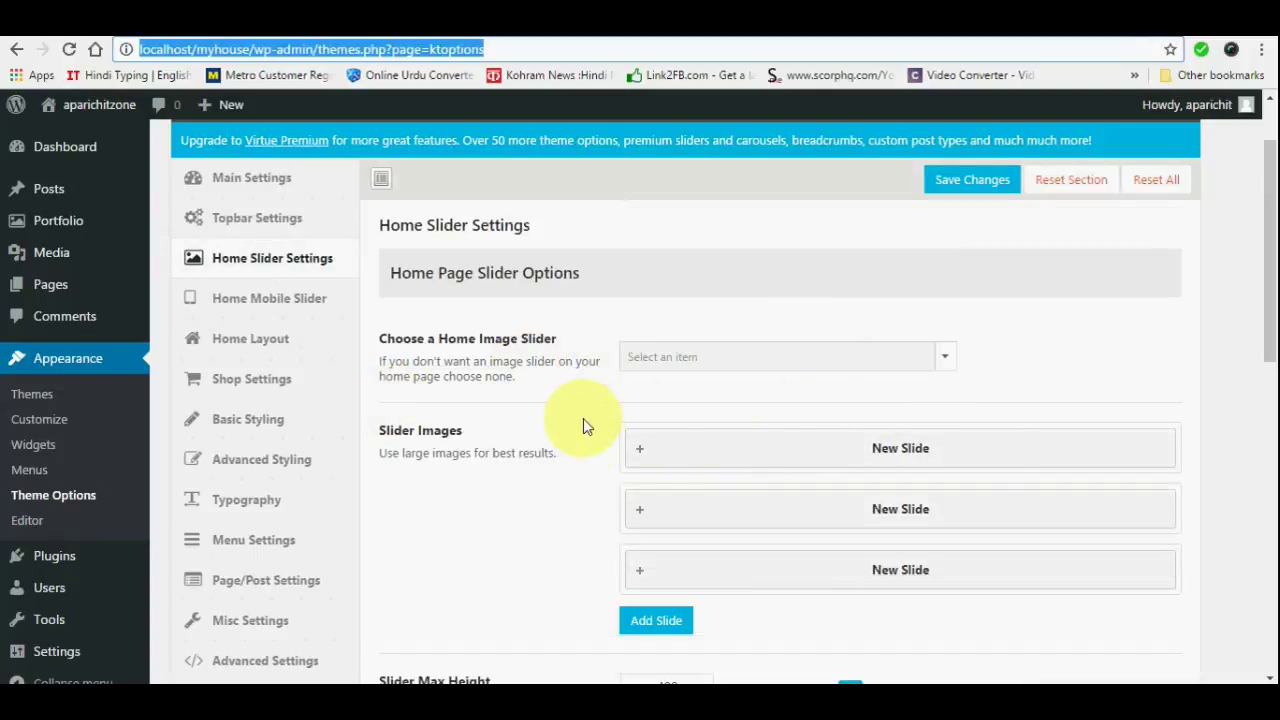
In Home Layout, move Page Content and Page Title into the Disabled list
{"action": "left_click", "coordinate": [252, 342]}
{"action": "scroll", "coordinate": [609, 436], "scroll_direction": "down", "scroll_amount": 2}
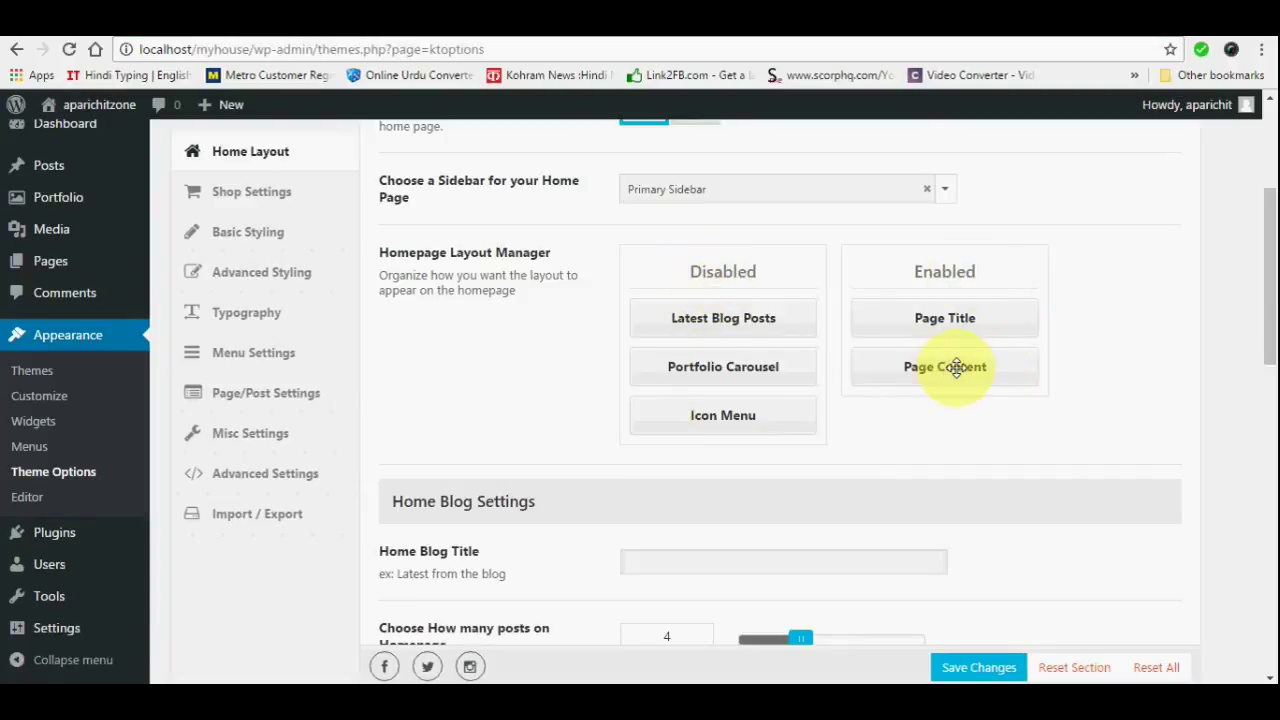
{"action": "left_click_drag", "start_coordinate": [957, 367], "coordinate": [757, 454]}
{"action": "mouse_move", "coordinate": [722, 450]}
{"action": "left_mouse_down"}
{"action": "mouse_move", "coordinate": [966, 360]}
{"action": "mouse_move", "coordinate": [760, 492]}
{"action": "mouse_move", "coordinate": [694, 437]}
{"action": "mouse_move", "coordinate": [728, 443]}
{"action": "left_mouse_up"}
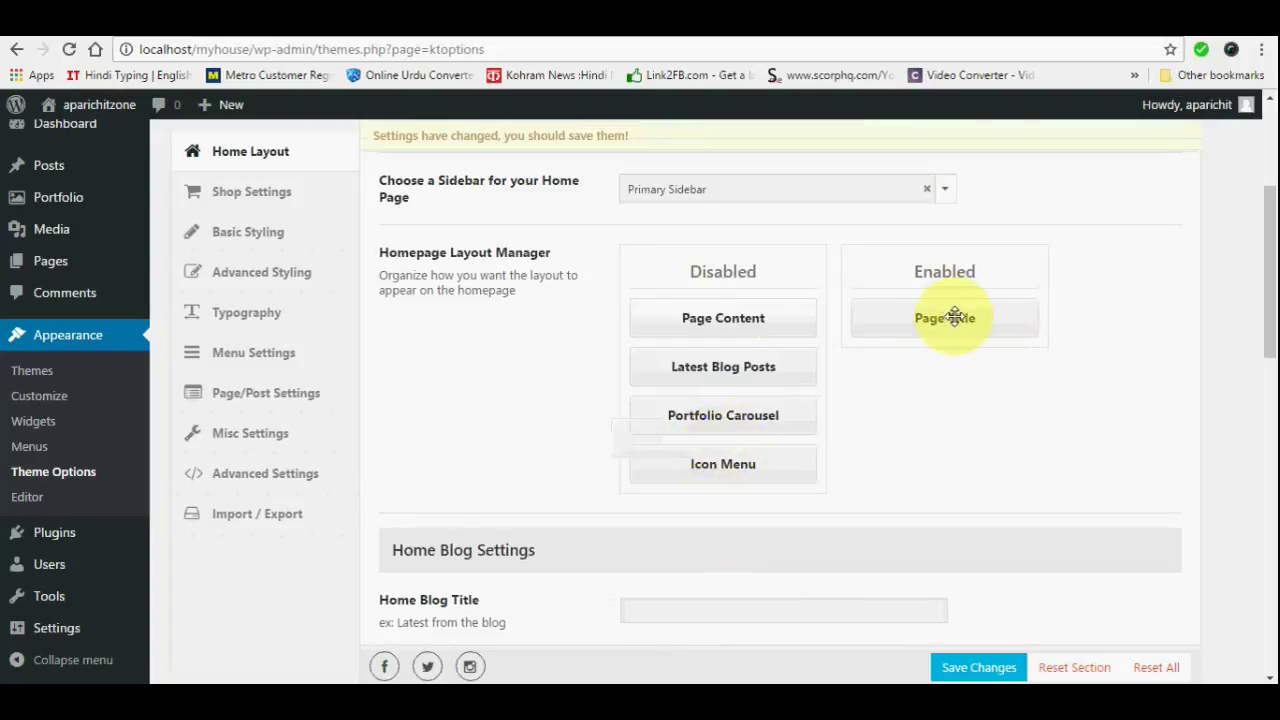
{"action": "left_click_drag", "start_coordinate": [955, 317], "coordinate": [731, 466]}
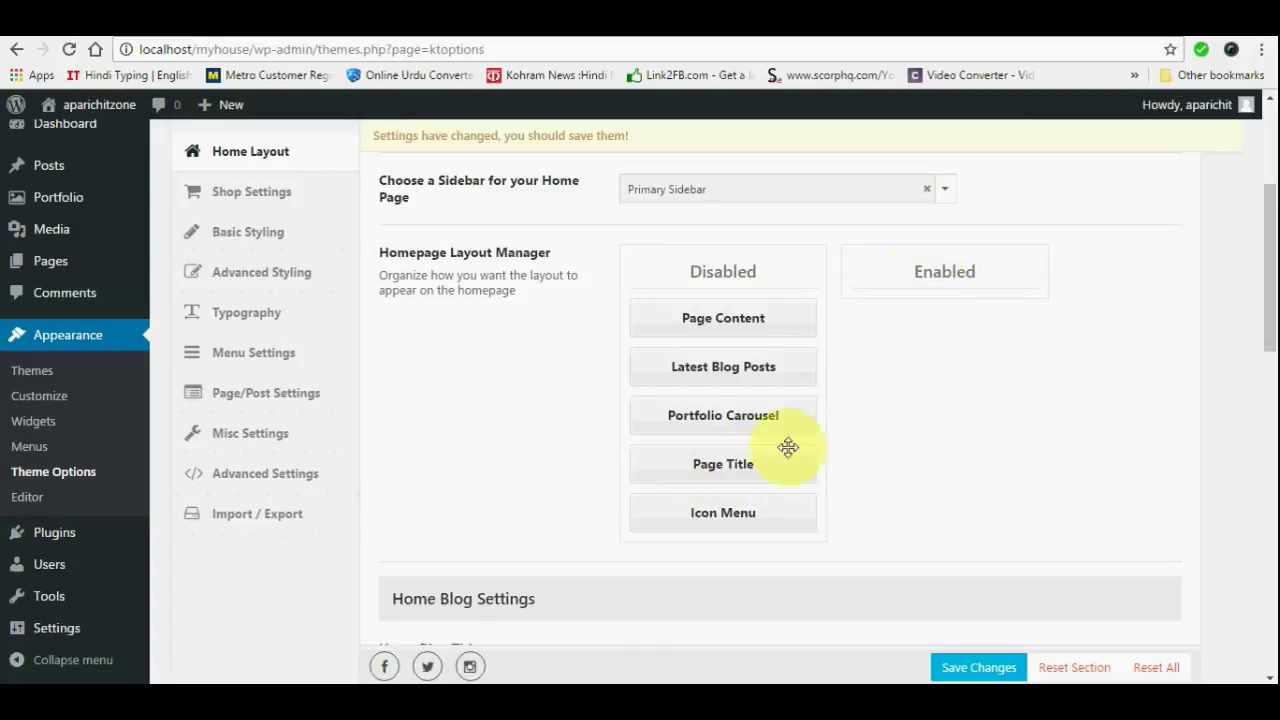
Enable Icon Menu, Portfolio Carousel and Latest Blog Posts, then save the home layout
{"action": "left_click_drag", "start_coordinate": [731, 517], "coordinate": [953, 328]}
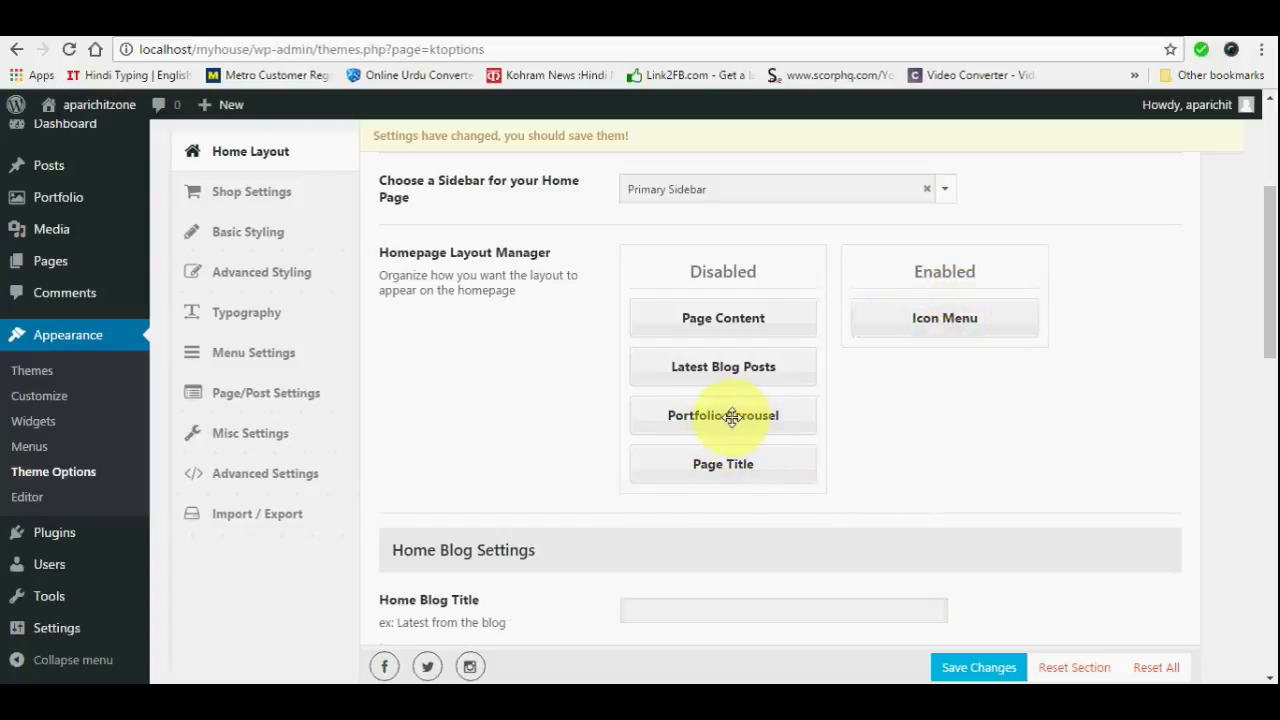
{"action": "left_click_drag", "start_coordinate": [732, 418], "coordinate": [965, 370]}
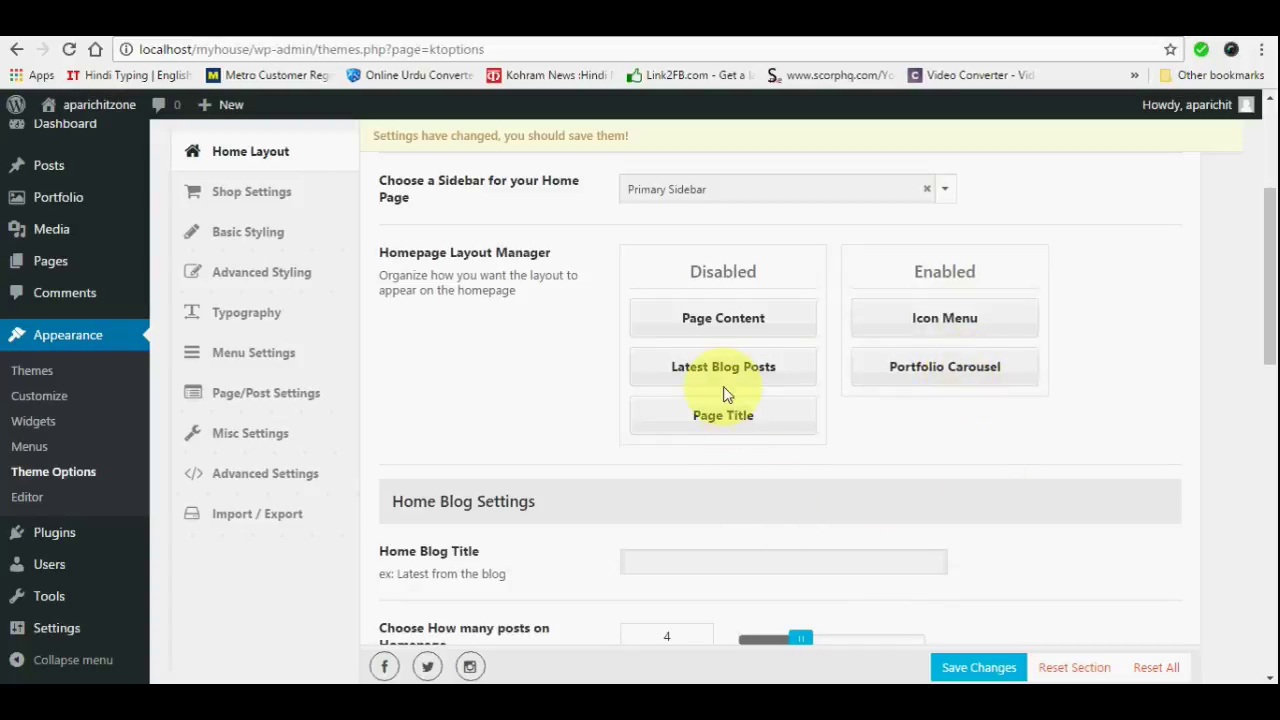
{"action": "left_click_drag", "start_coordinate": [720, 363], "coordinate": [950, 430]}
{"action": "scroll", "coordinate": [687, 481], "scroll_direction": "down", "scroll_amount": 3}
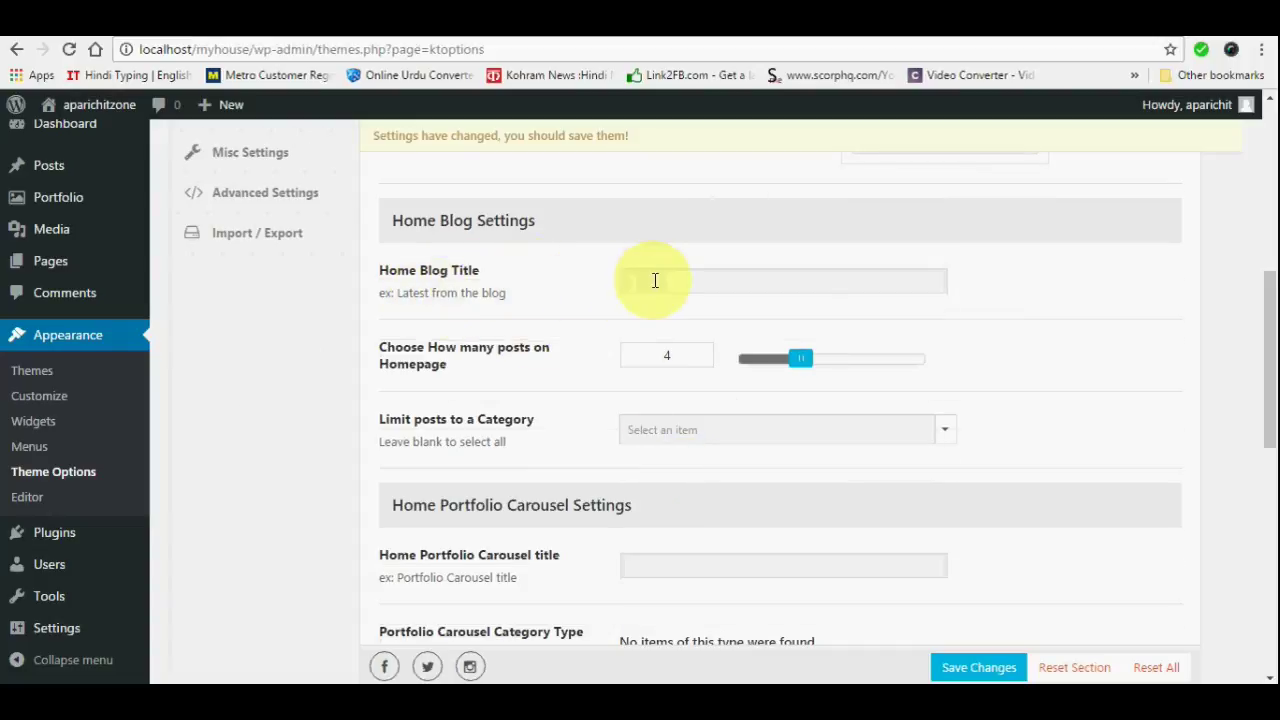
{"action": "left_click", "coordinate": [651, 280]}
{"action": "scroll", "coordinate": [668, 283], "scroll_direction": "down", "scroll_amount": 3}
{"action": "left_click", "coordinate": [668, 432]}
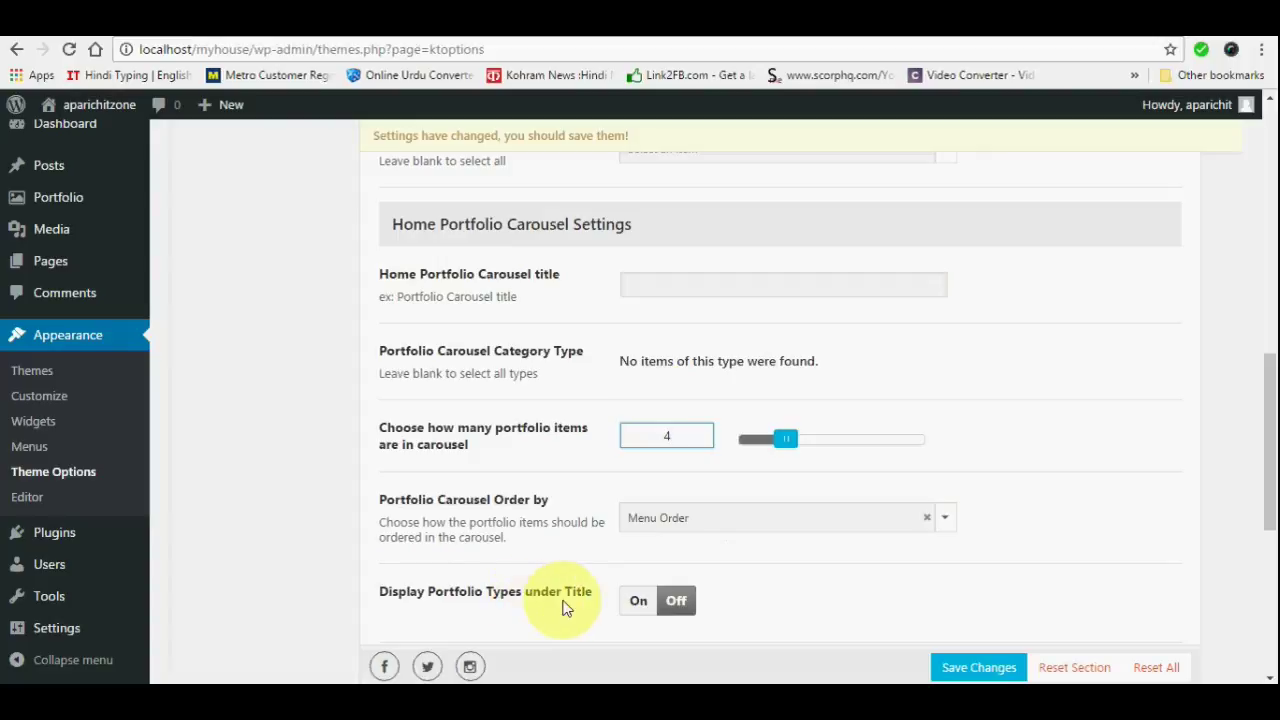
{"action": "left_click", "coordinate": [986, 674]}
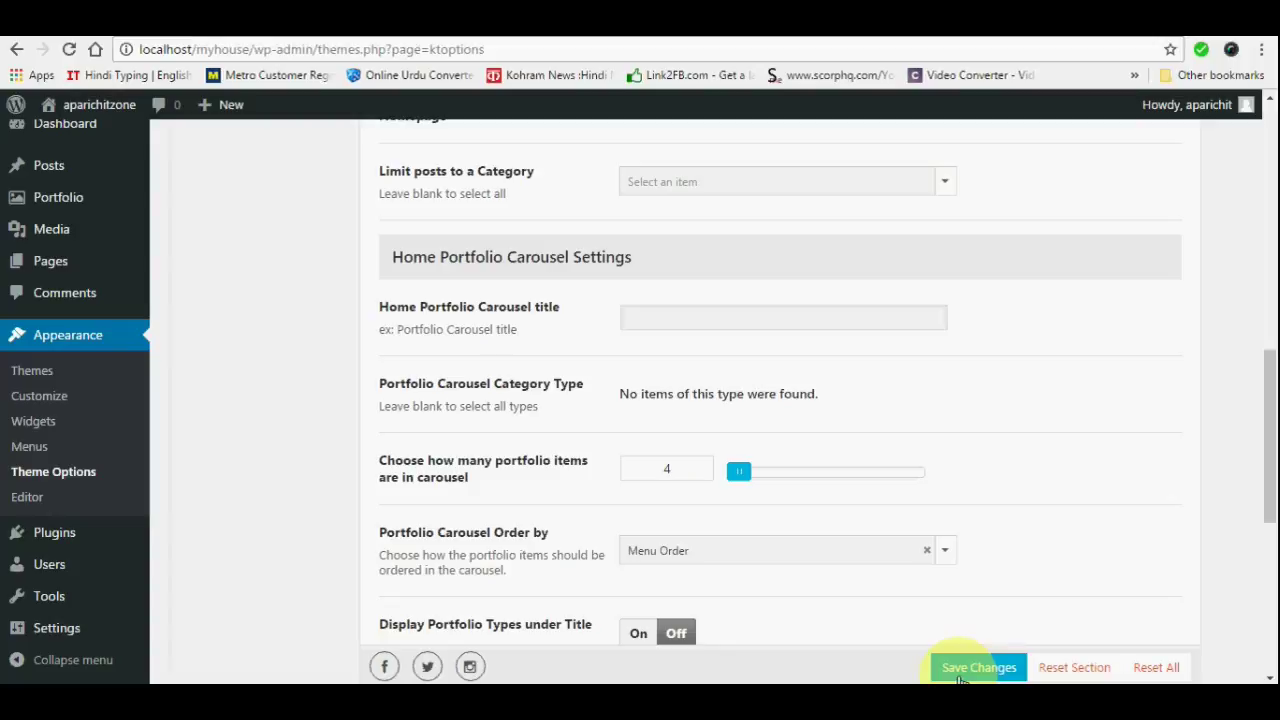
Reload theme options and enter LATEST PROJECT as the Home Portfolio Carousel title
{"action": "key", "text": "ctrl+l"}
{"action": "key", "text": "Return"}
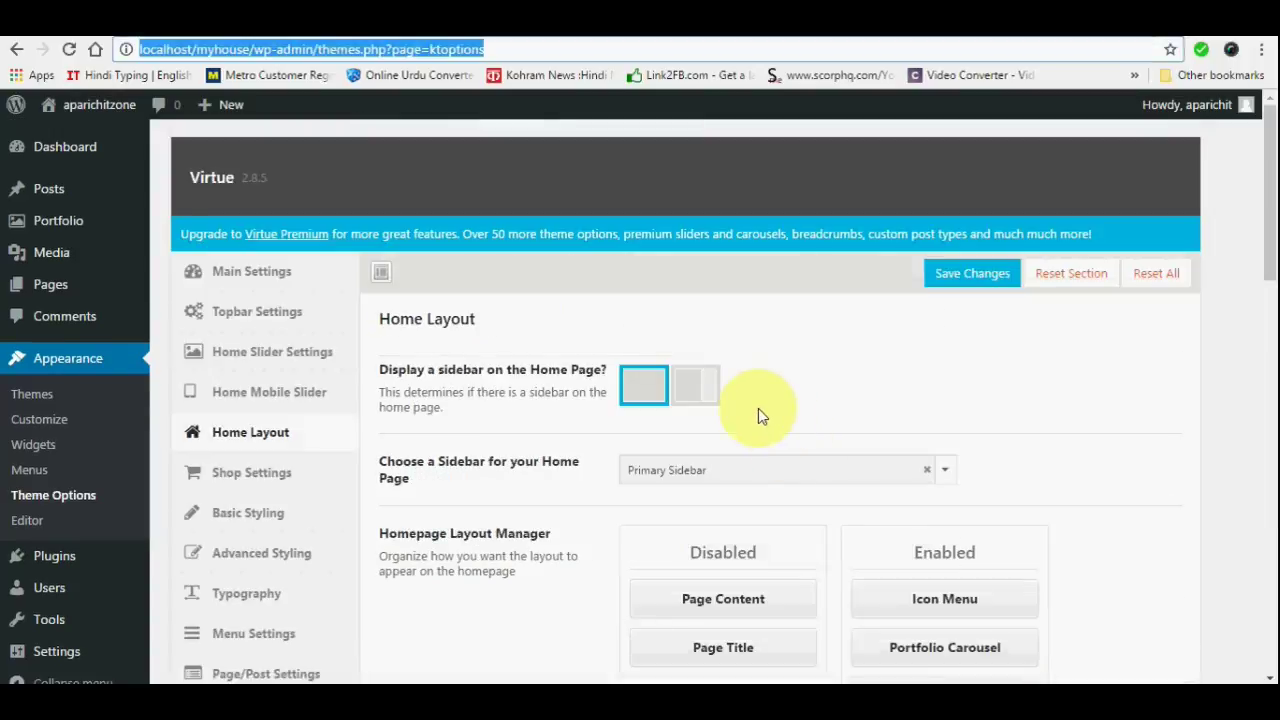
{"action": "scroll", "coordinate": [758, 410], "scroll_direction": "down", "scroll_amount": 4}
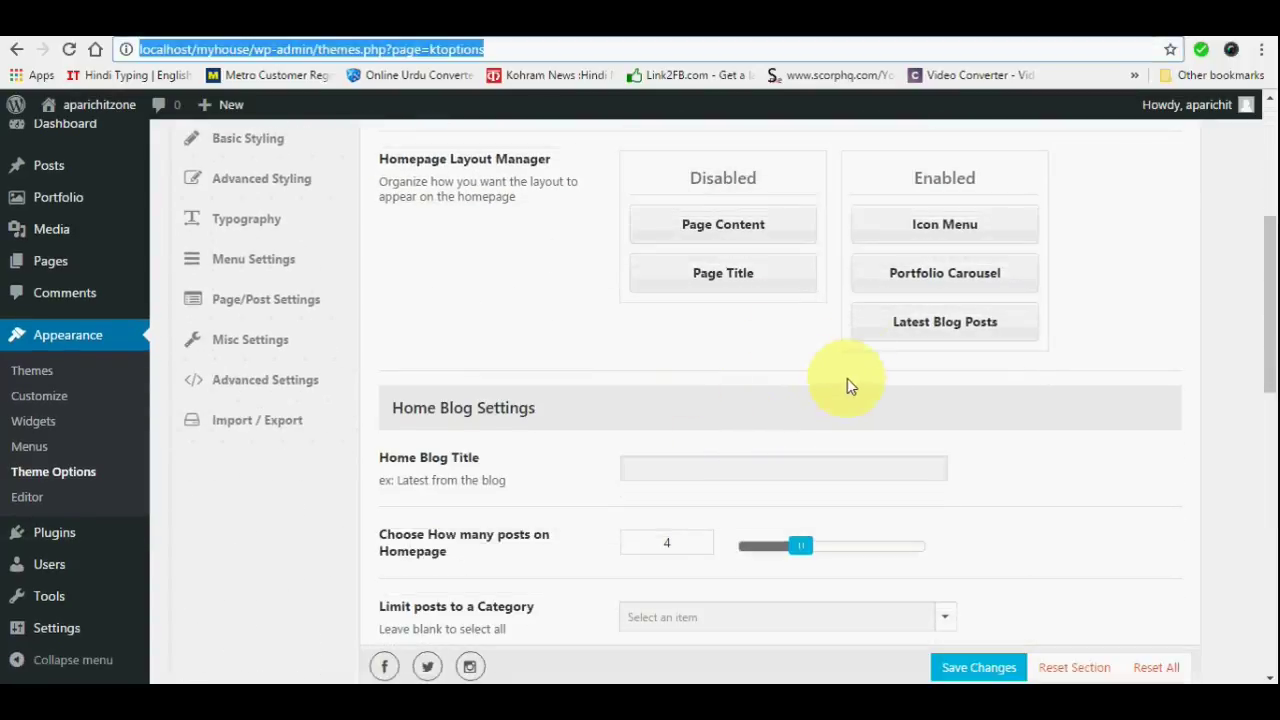
{"action": "scroll", "coordinate": [571, 412], "scroll_direction": "down", "scroll_amount": 3}
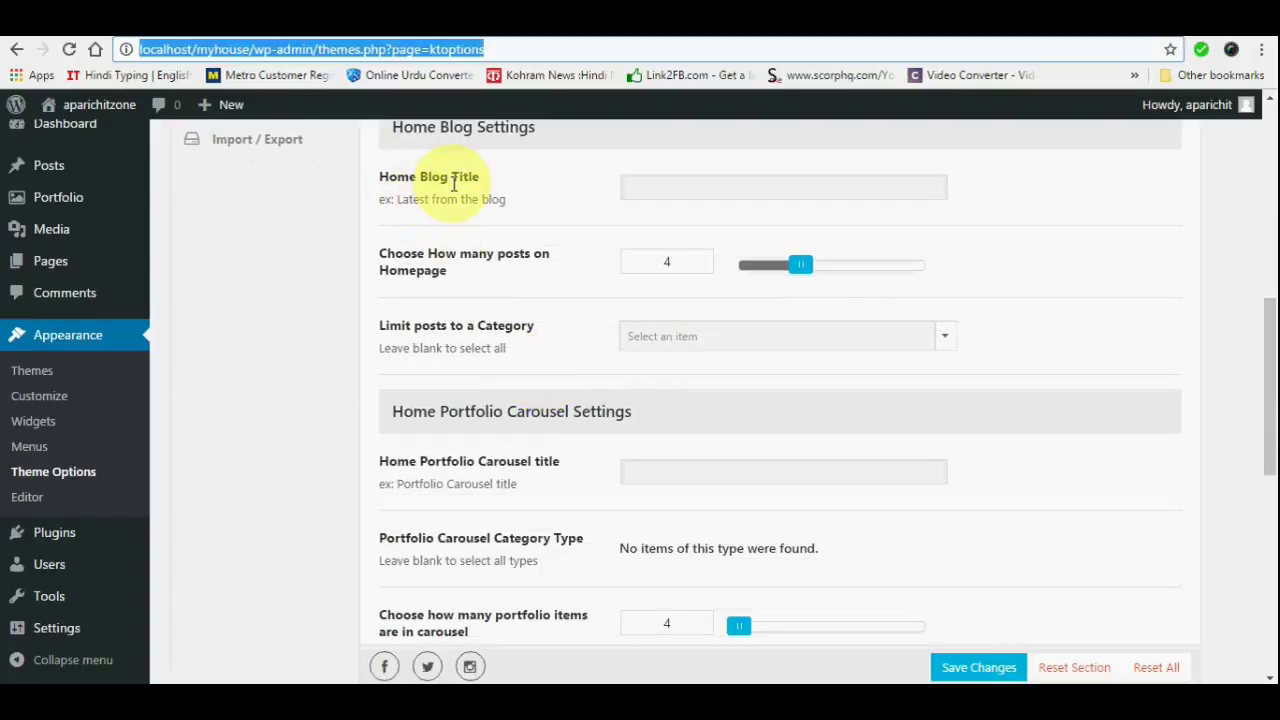
{"action": "left_click", "coordinate": [629, 189]}
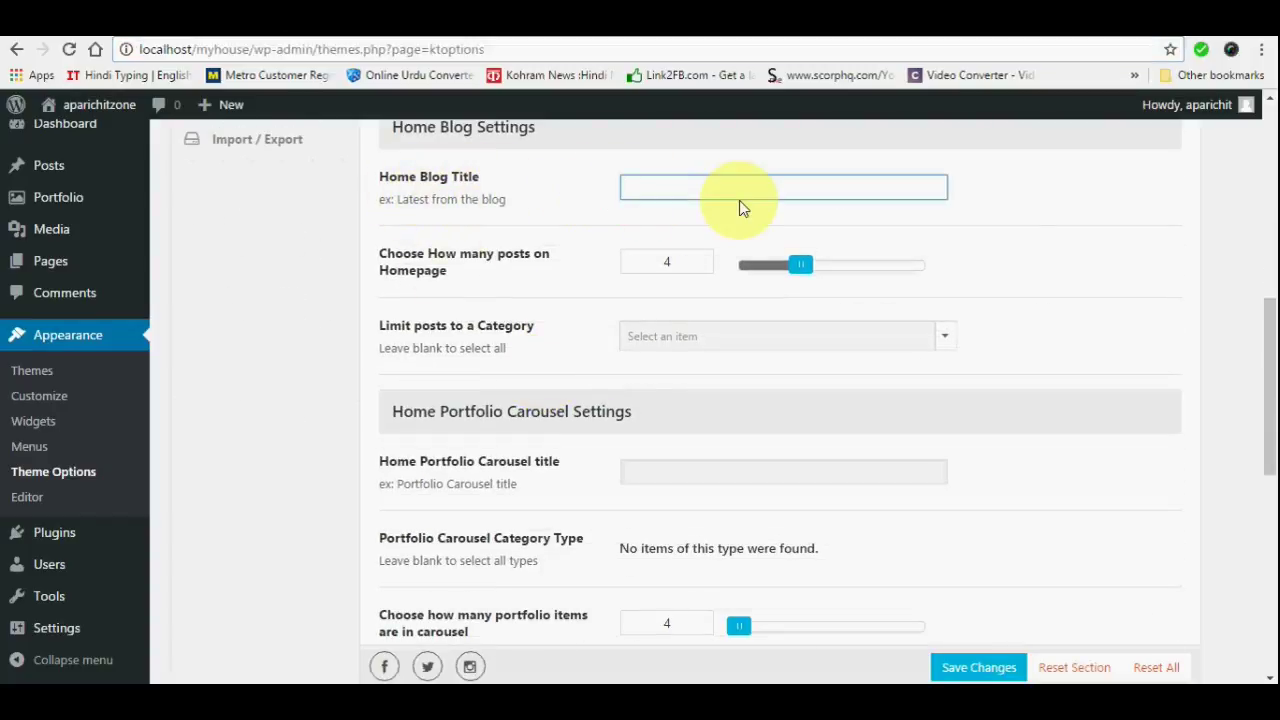
{"action": "left_click", "coordinate": [641, 468]}
{"action": "scroll", "coordinate": [720, 230], "scroll_direction": "up", "scroll_amount": 1}
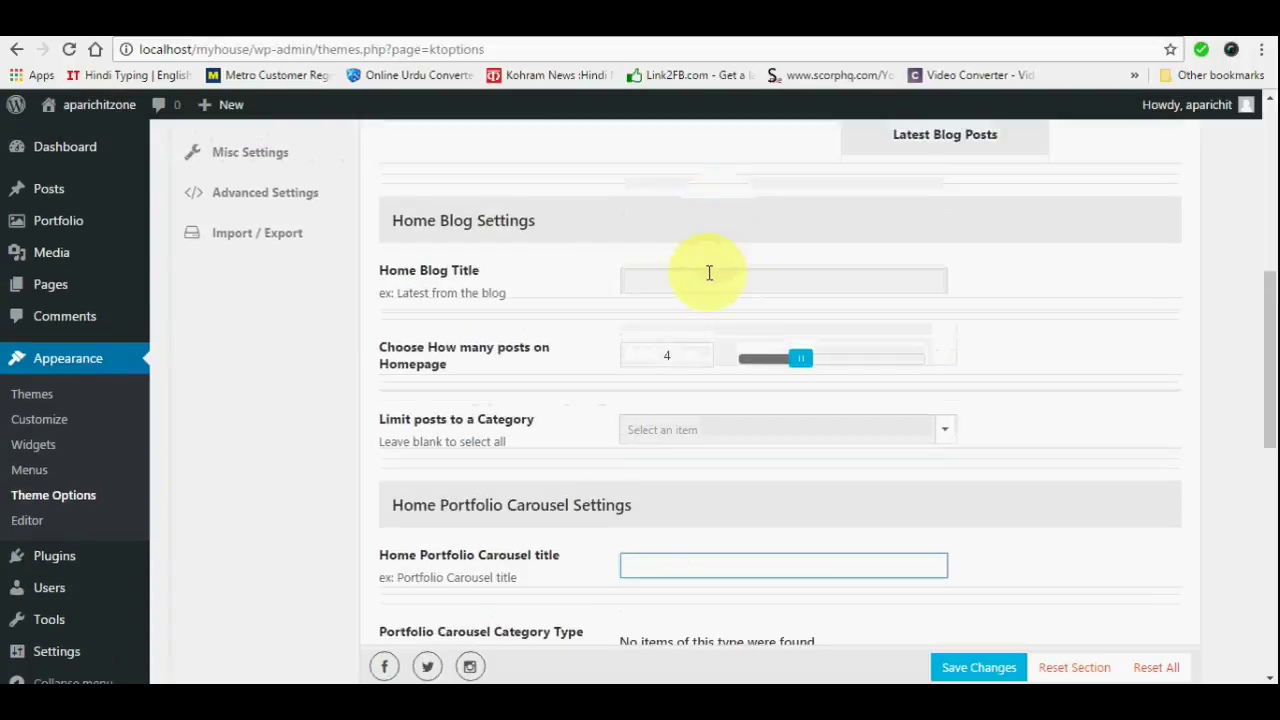
{"action": "scroll", "coordinate": [686, 500], "scroll_direction": "down", "scroll_amount": 3}
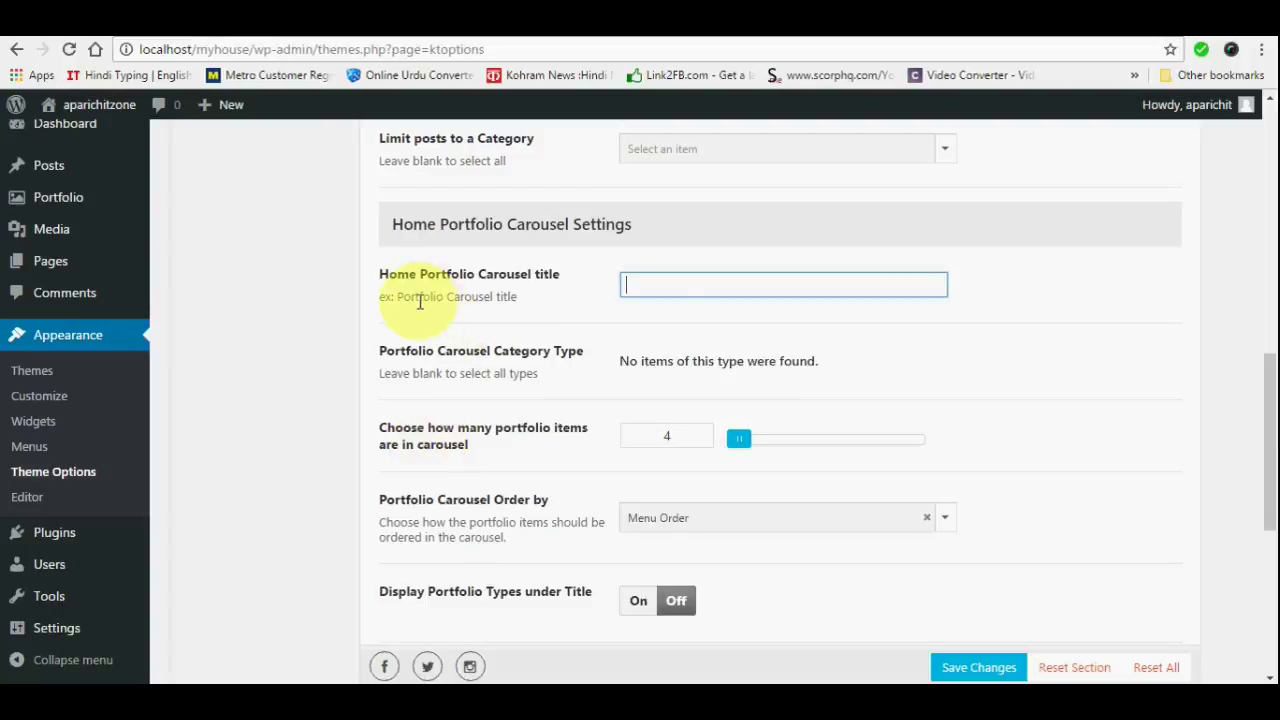
{"action": "type", "text": "LATEST PROJECT"}
{"action": "scroll", "coordinate": [886, 420], "scroll_direction": "down", "scroll_amount": 4}
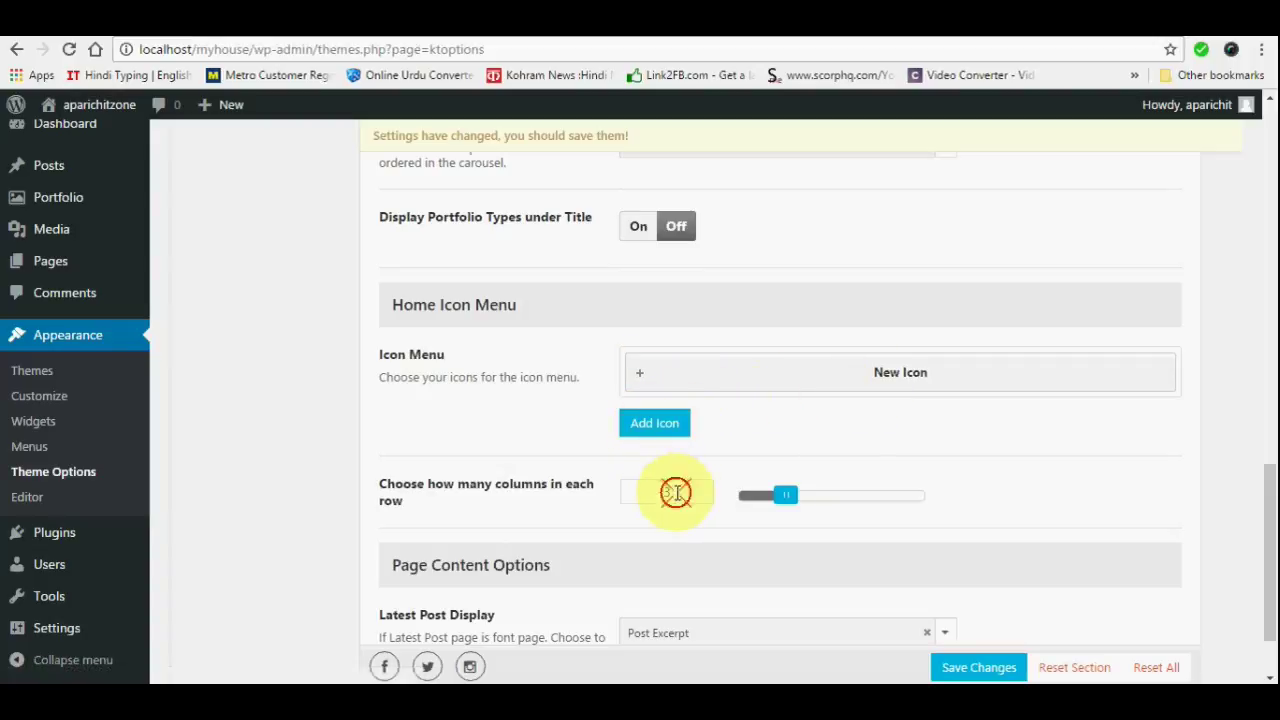
Change the icon menu columns per row from 3 to 4 and add four New Icon entries
{"action": "left_click_drag", "start_coordinate": [674, 491], "coordinate": [650, 492]}
{"action": "type", "text": "4"}
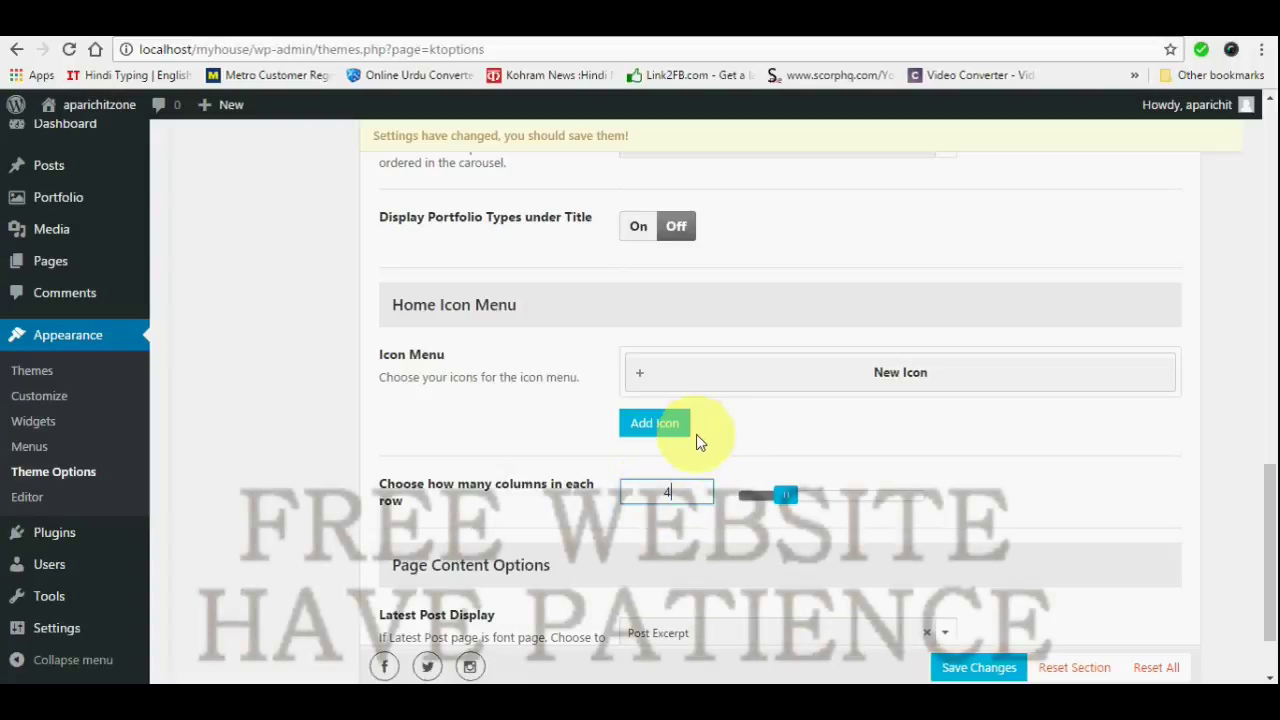
{"action": "left_click", "coordinate": [669, 424]}
{"action": "left_click", "coordinate": [650, 485]}
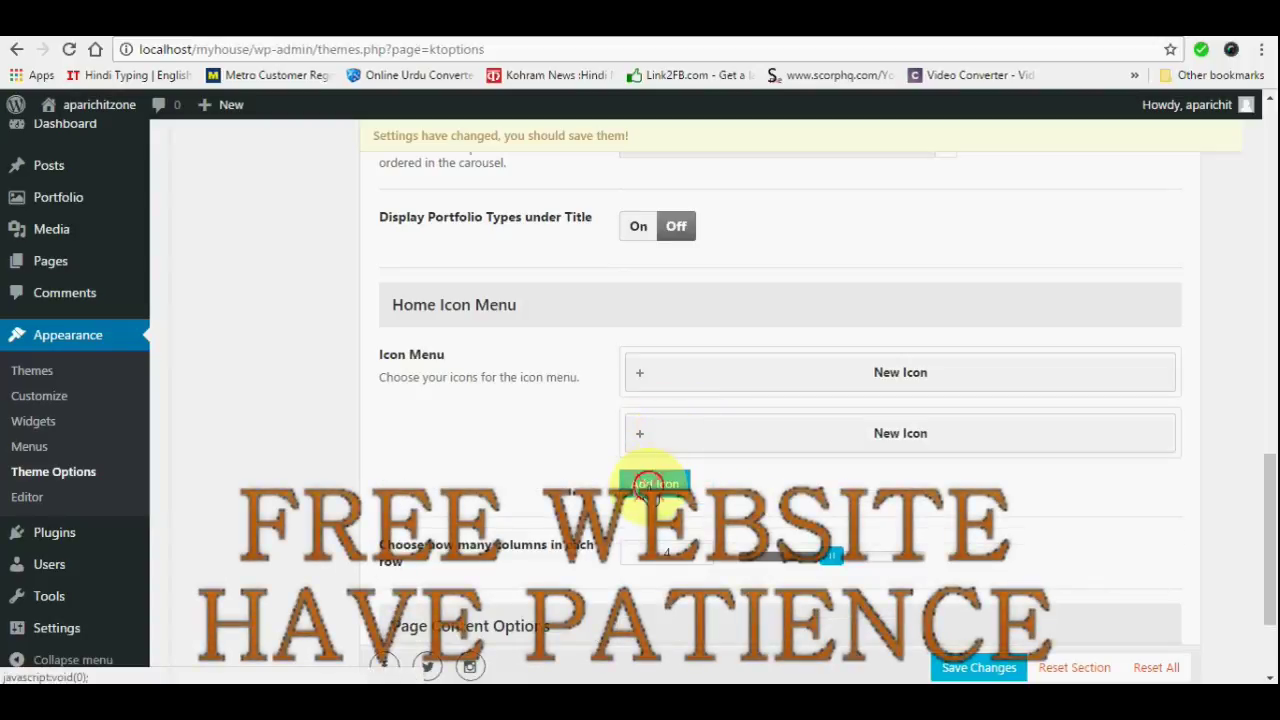
{"action": "left_click", "coordinate": [652, 541]}
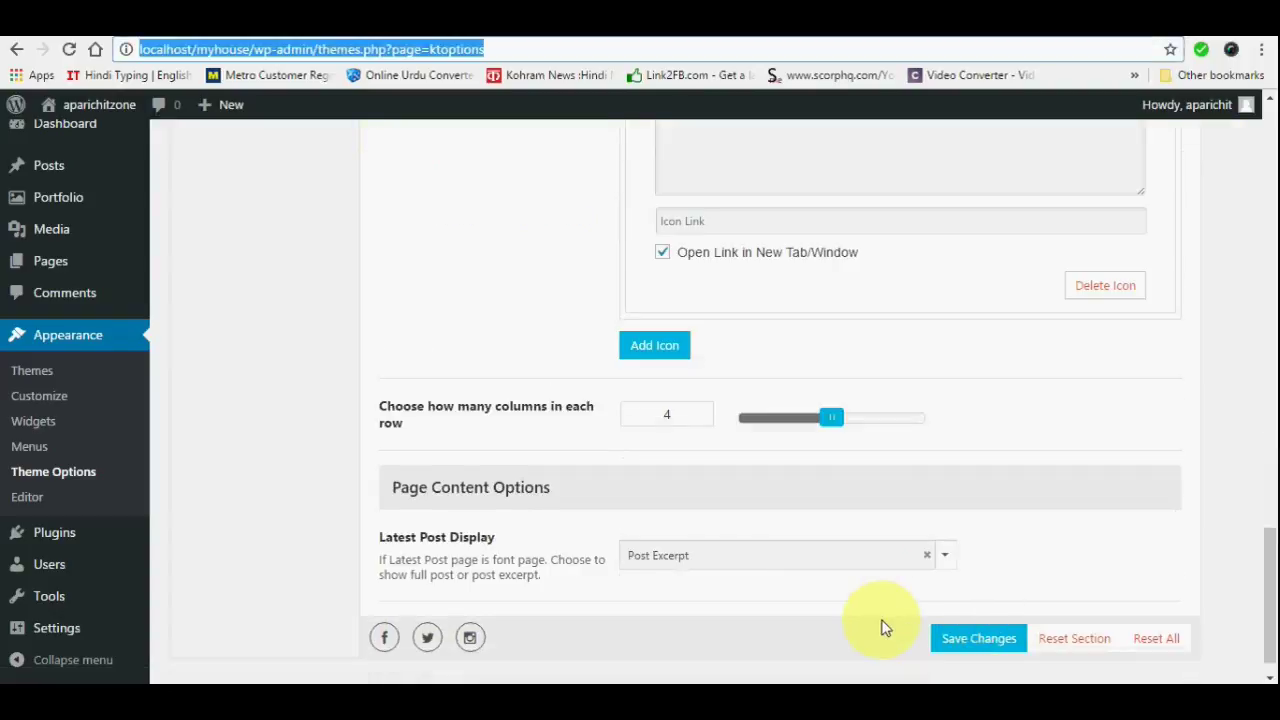
{"action": "scroll", "coordinate": [666, 526], "scroll_direction": "down", "scroll_amount": 1}
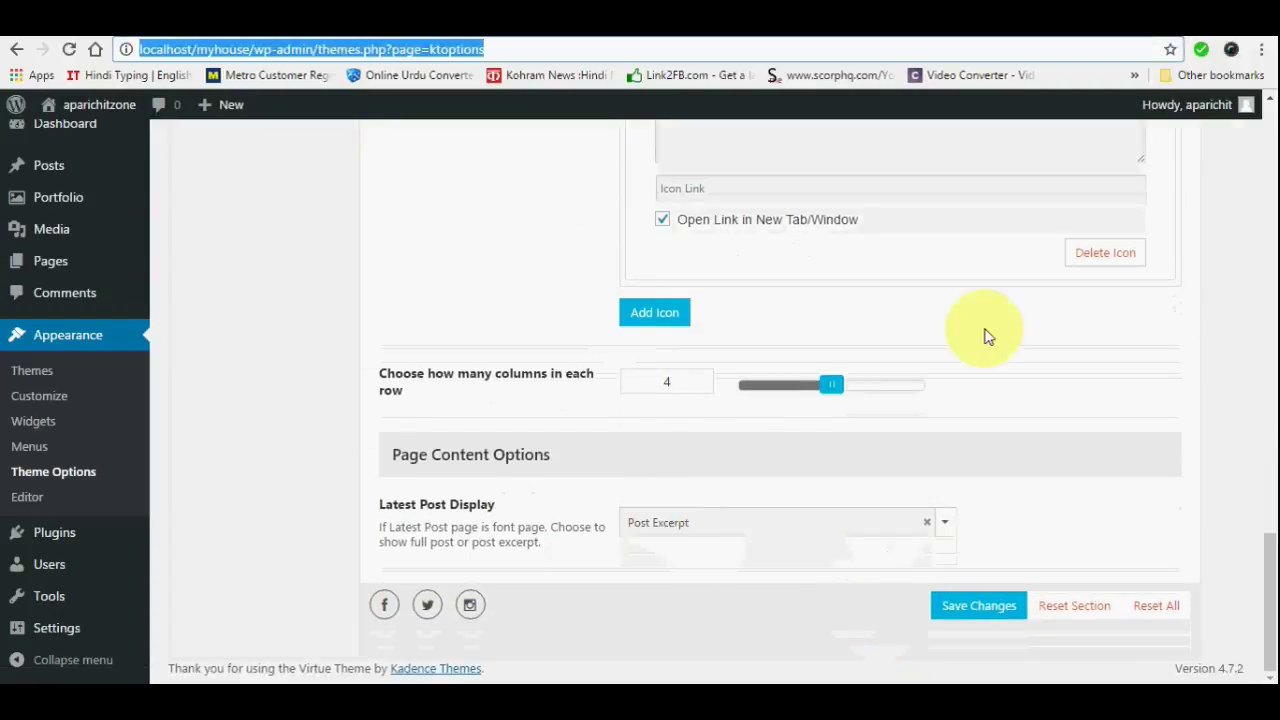
{"action": "scroll", "coordinate": [640, 437], "scroll_direction": "up", "scroll_amount": 5}
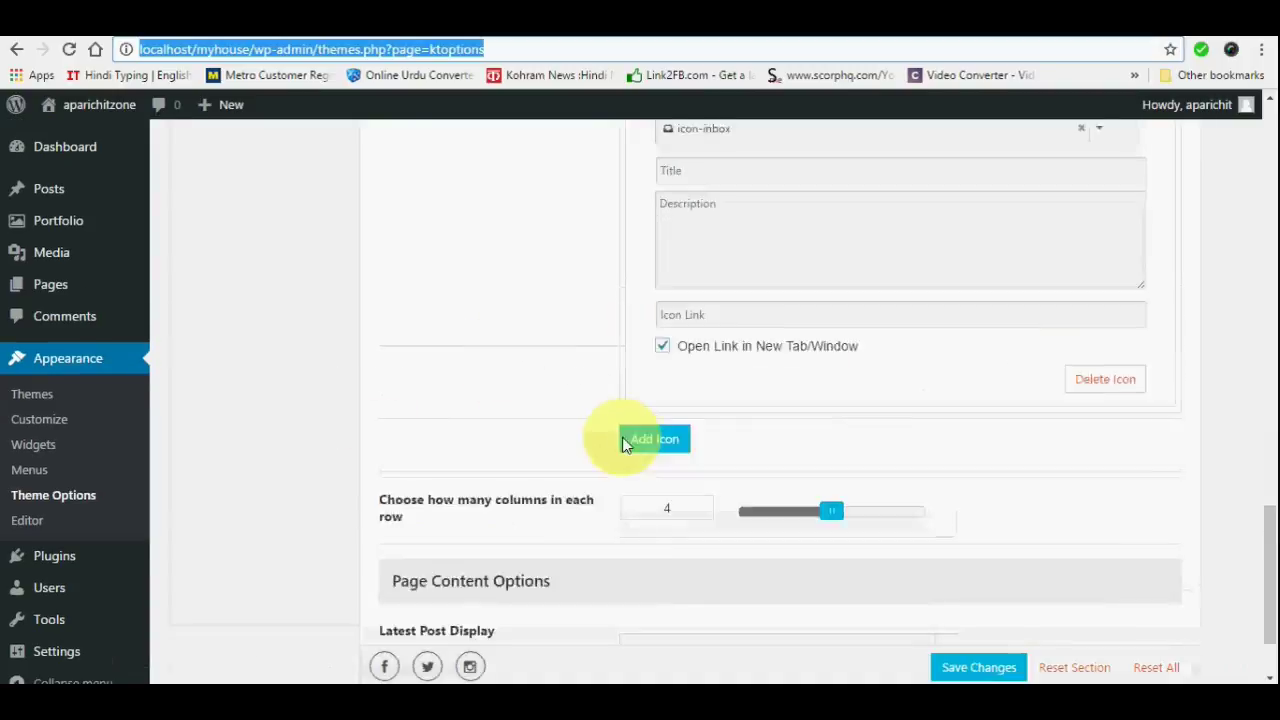
{"action": "left_click", "coordinate": [660, 392]}
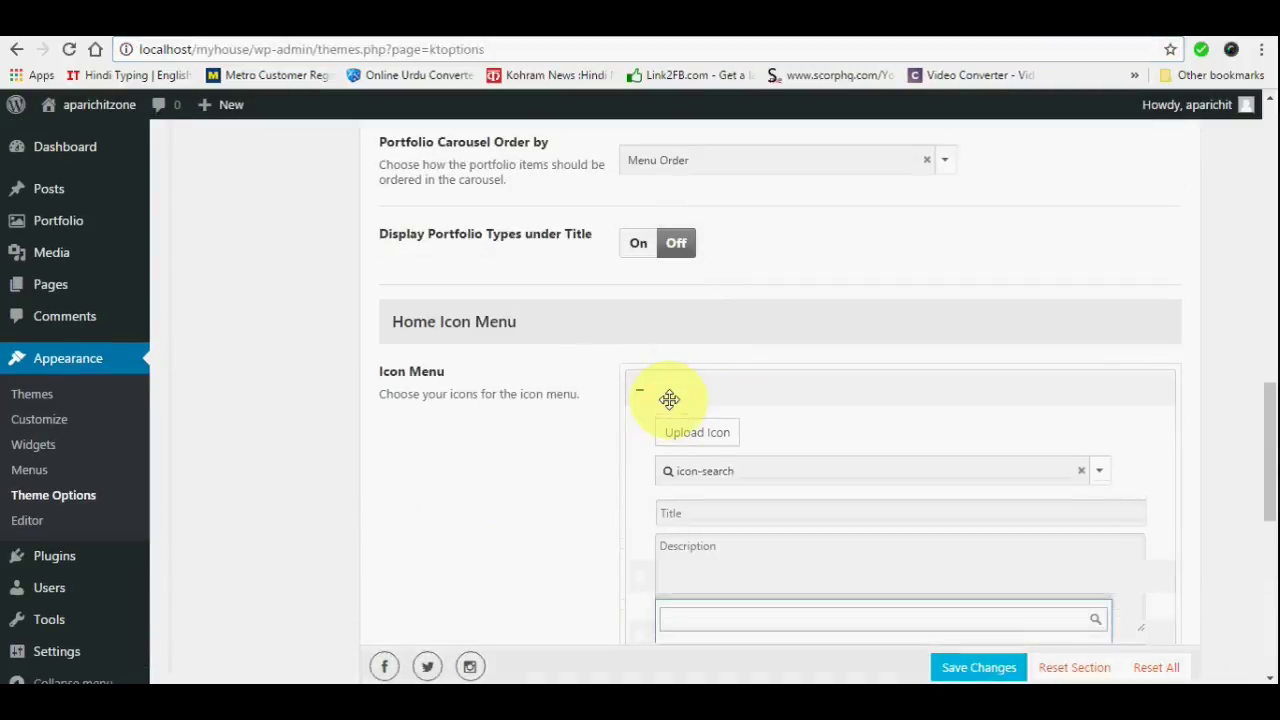
{"action": "left_click", "coordinate": [642, 391]}
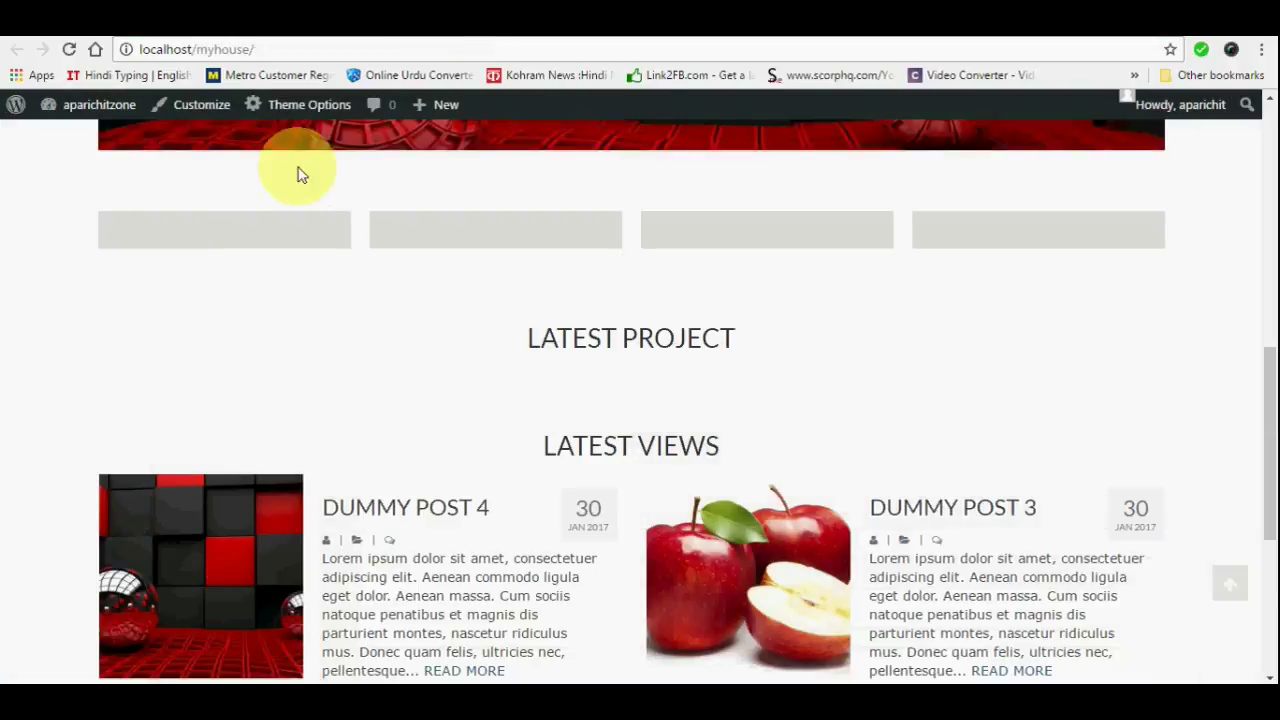
Reload the live site and advance the home page slider two slides
{"action": "left_click", "coordinate": [66, 50]}
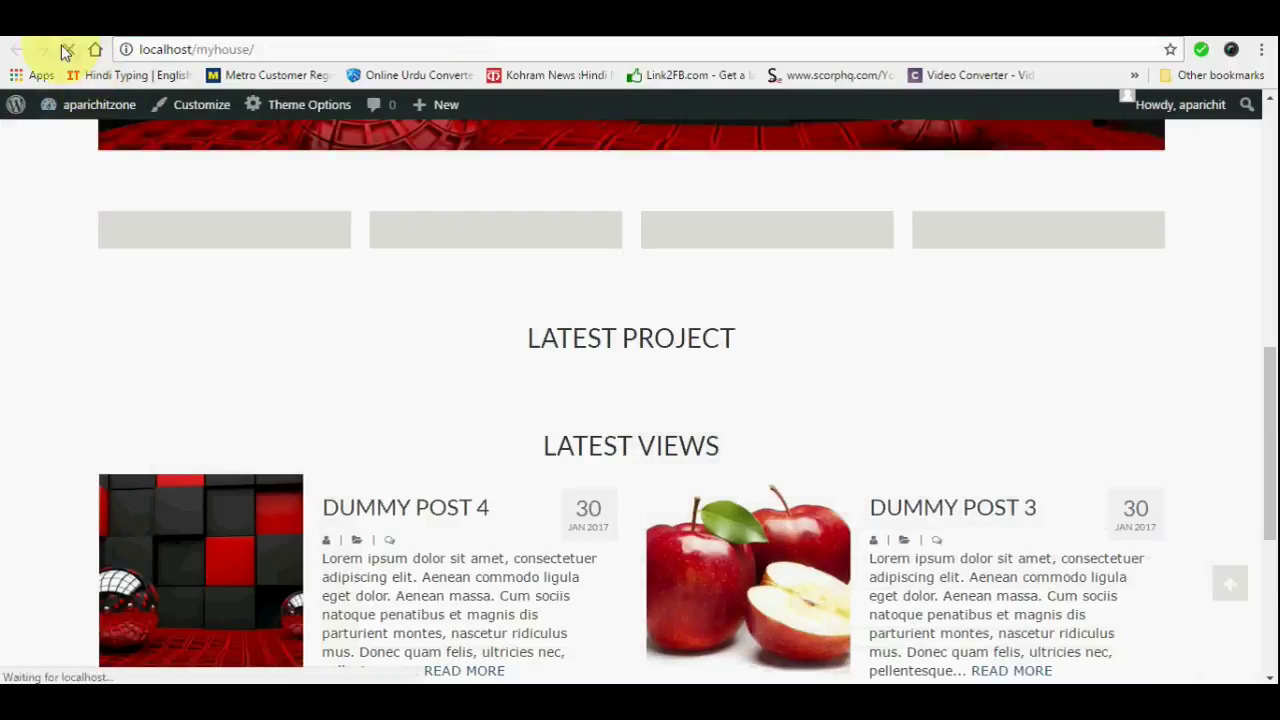
{"action": "scroll", "coordinate": [1176, 344], "scroll_direction": "up", "scroll_amount": 4}
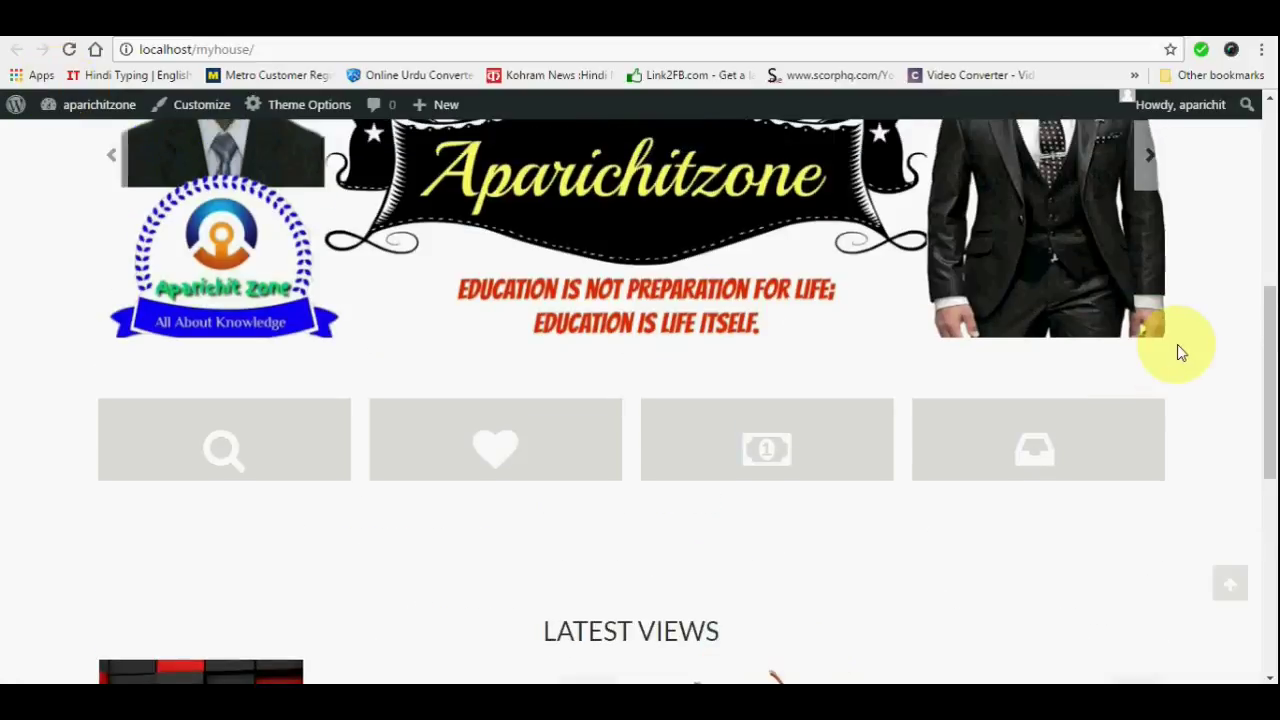
{"action": "scroll", "coordinate": [300, 240], "scroll_direction": "up", "scroll_amount": 3}
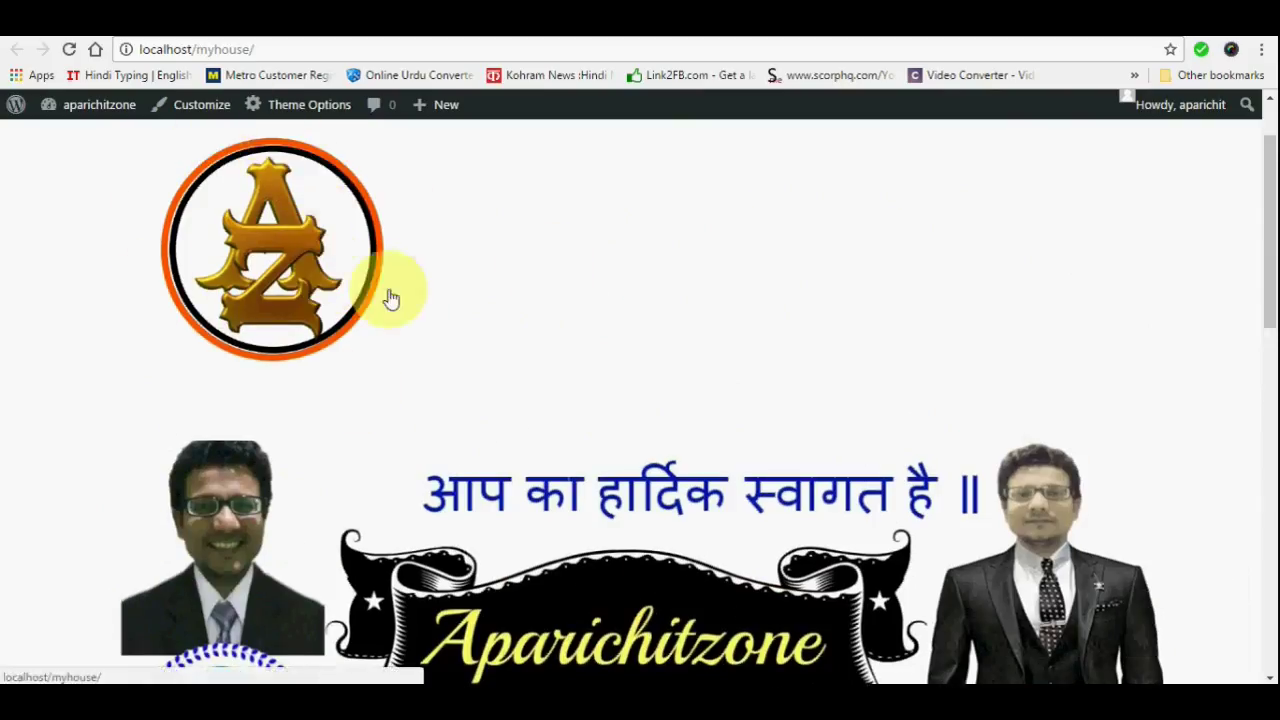
{"action": "scroll", "coordinate": [529, 371], "scroll_direction": "down", "scroll_amount": 2}
{"action": "scroll", "coordinate": [530, 375], "scroll_direction": "down", "scroll_amount": 1}
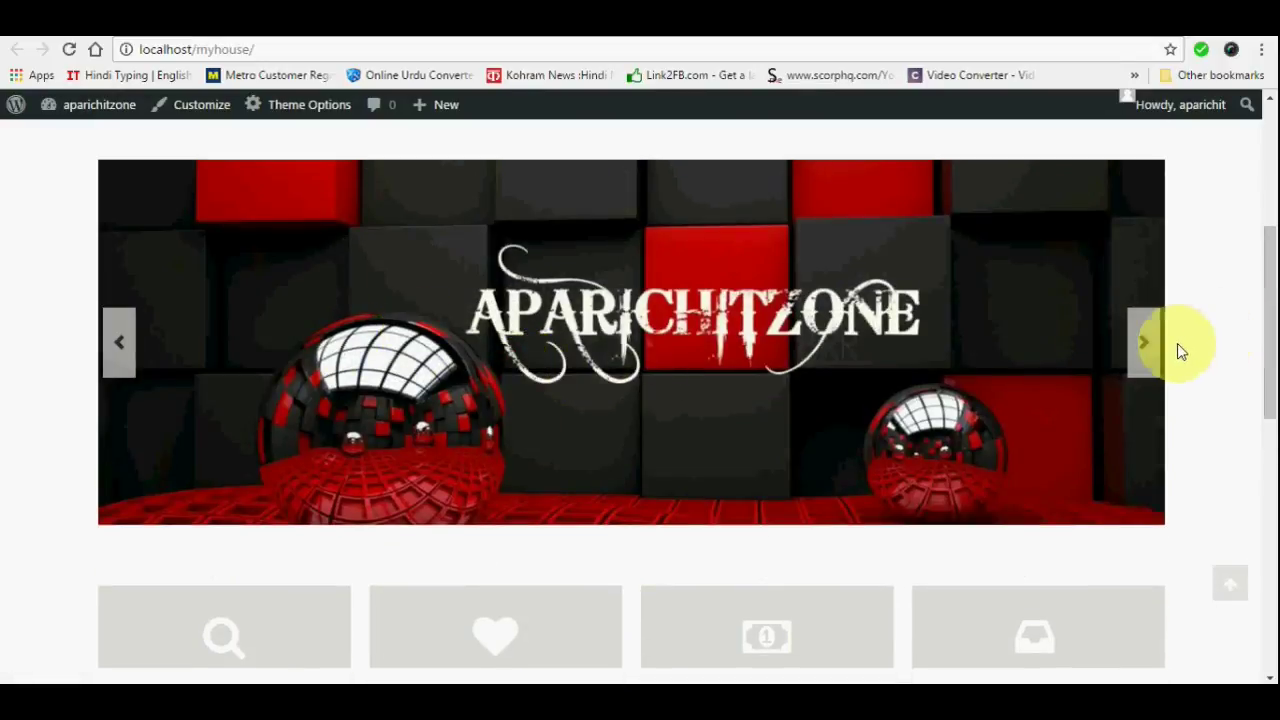
{"action": "left_click", "coordinate": [1148, 348]}
{"action": "left_click", "coordinate": [1146, 346]}
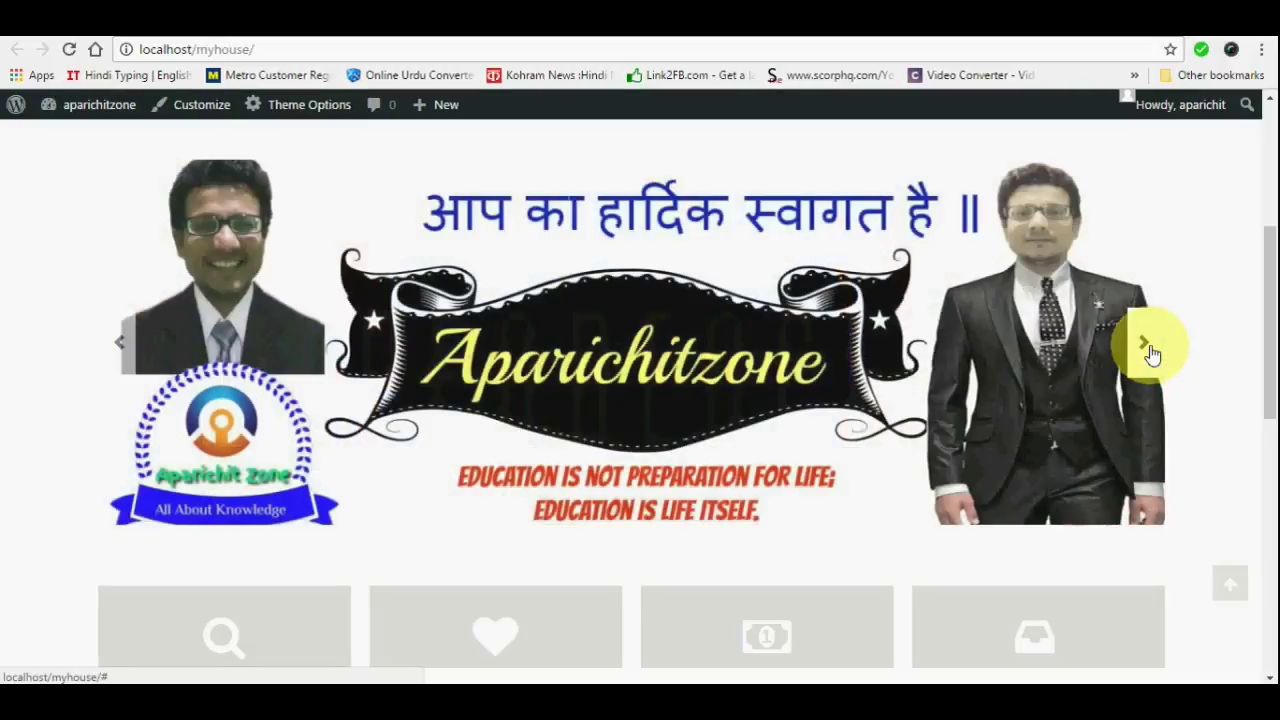
Scroll down the home page to the footer and select the site's web address
{"action": "scroll", "coordinate": [1236, 370], "scroll_direction": "down", "scroll_amount": 3}
{"action": "scroll", "coordinate": [1238, 376], "scroll_direction": "down", "scroll_amount": 1}
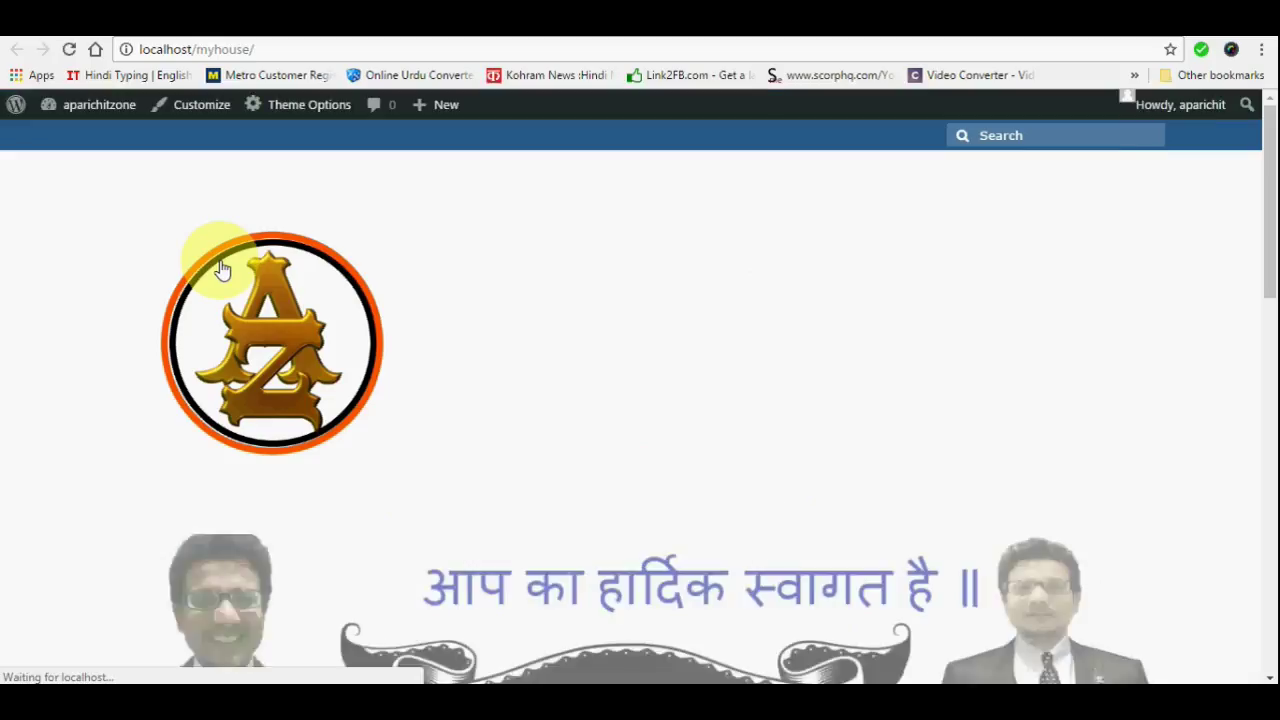
{"action": "left_click", "coordinate": [1015, 135]}
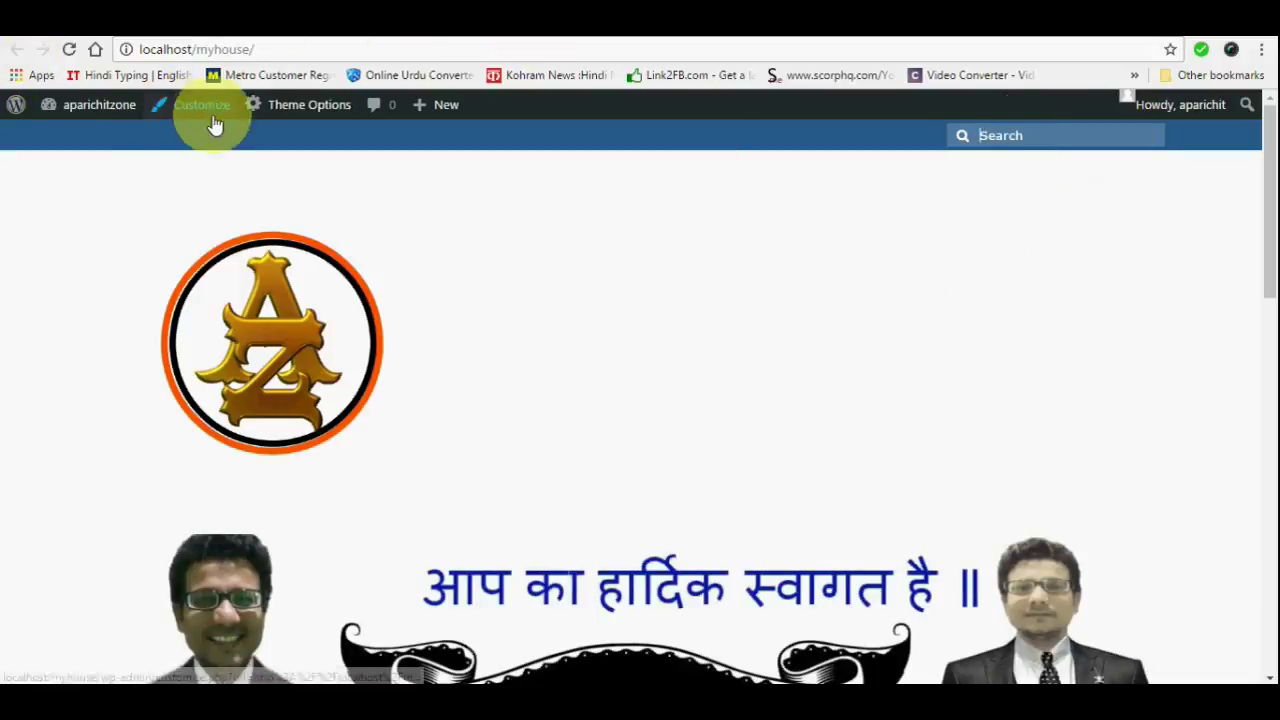
{"action": "scroll", "coordinate": [741, 400], "scroll_direction": "down", "scroll_amount": 4}
{"action": "scroll", "coordinate": [742, 399], "scroll_direction": "down", "scroll_amount": 7}
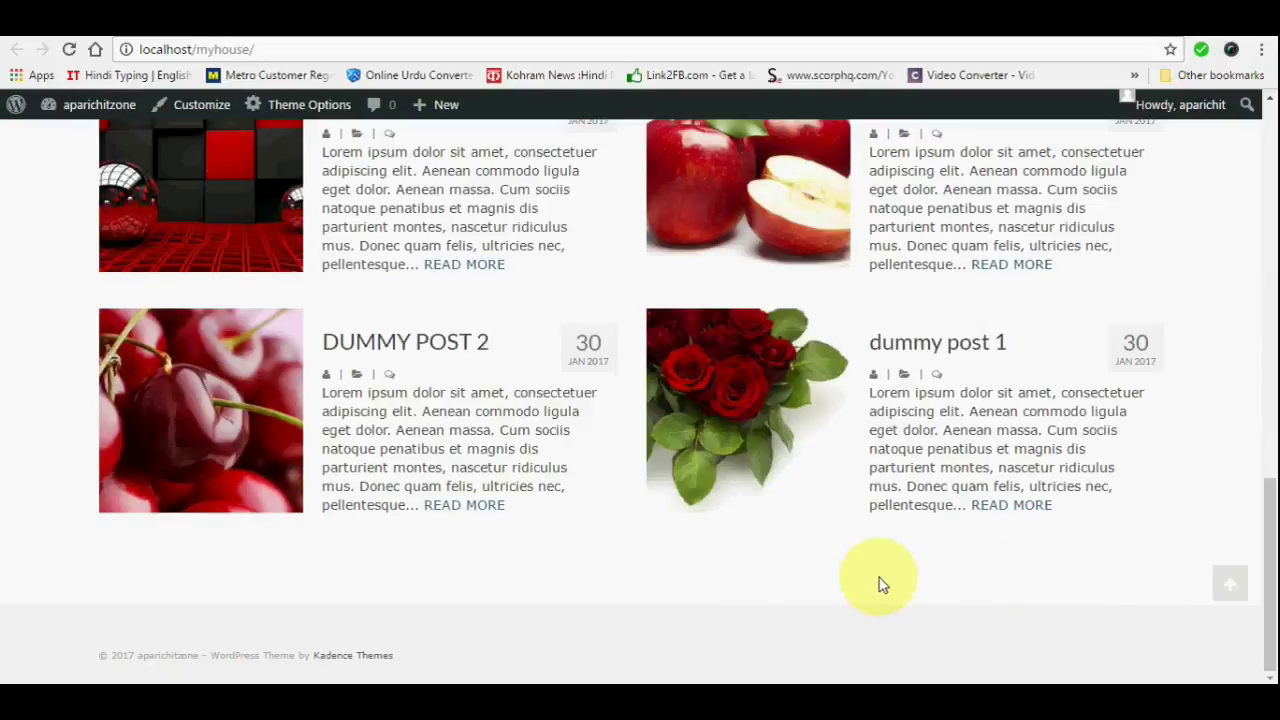
{"action": "key", "text": "ctrl+l"}
{"action": "key", "text": "super+c"}
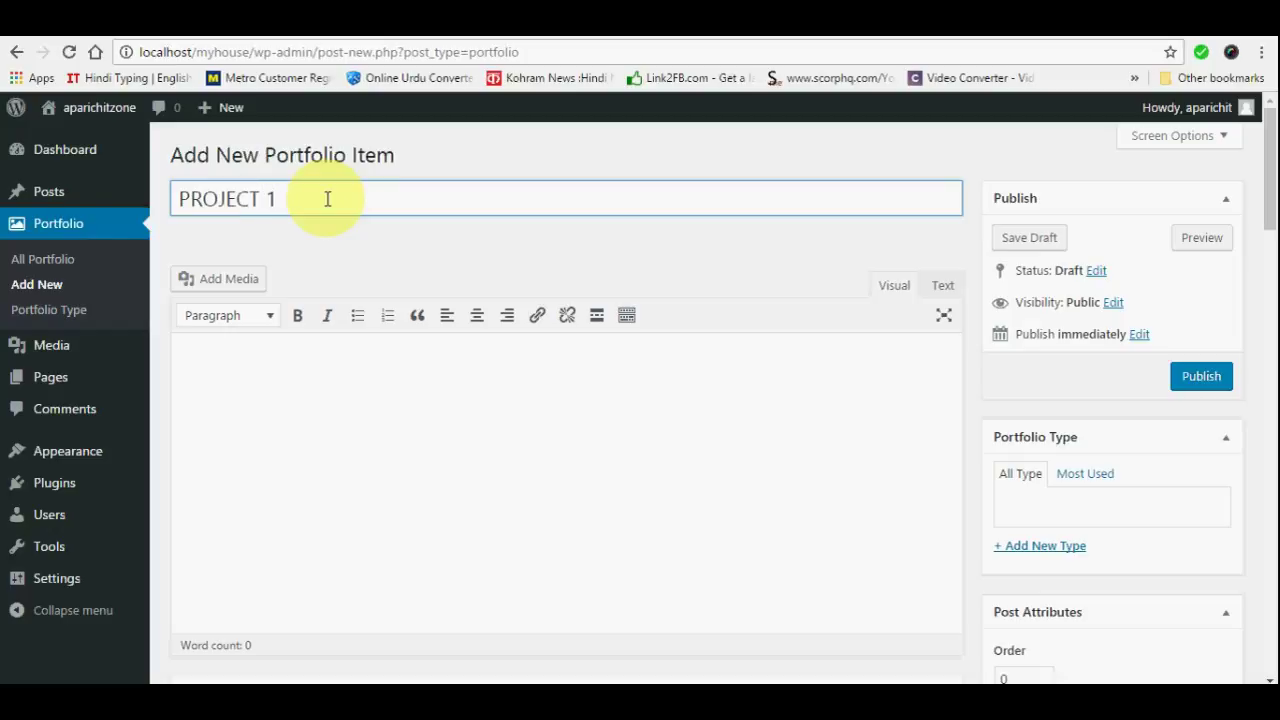
Paste into the portfolio item body, then delete the accidentally pasted site address
{"action": "left_click", "coordinate": [289, 358]}
{"action": "right_click", "coordinate": [290, 360]}
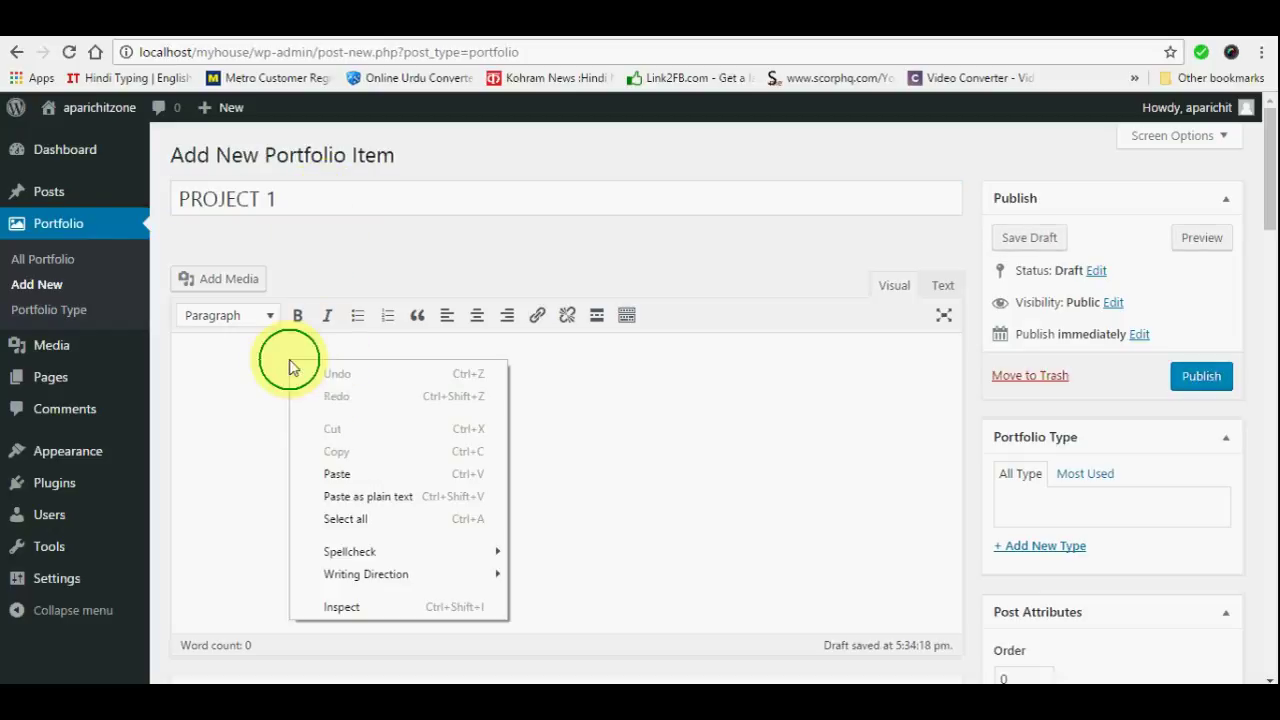
{"action": "left_click", "coordinate": [344, 474]}
{"action": "left_click_drag", "start_coordinate": [360, 371], "coordinate": [77, 360]}
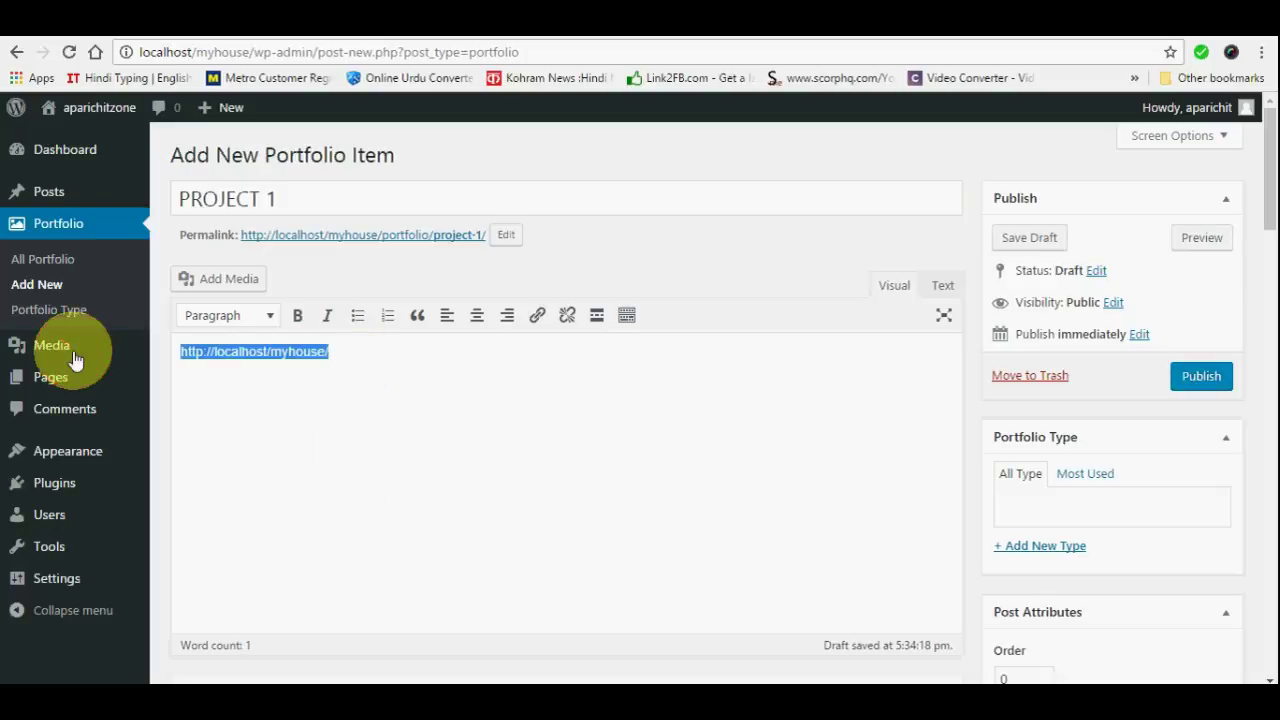
{"action": "key", "text": "BackSpace"}
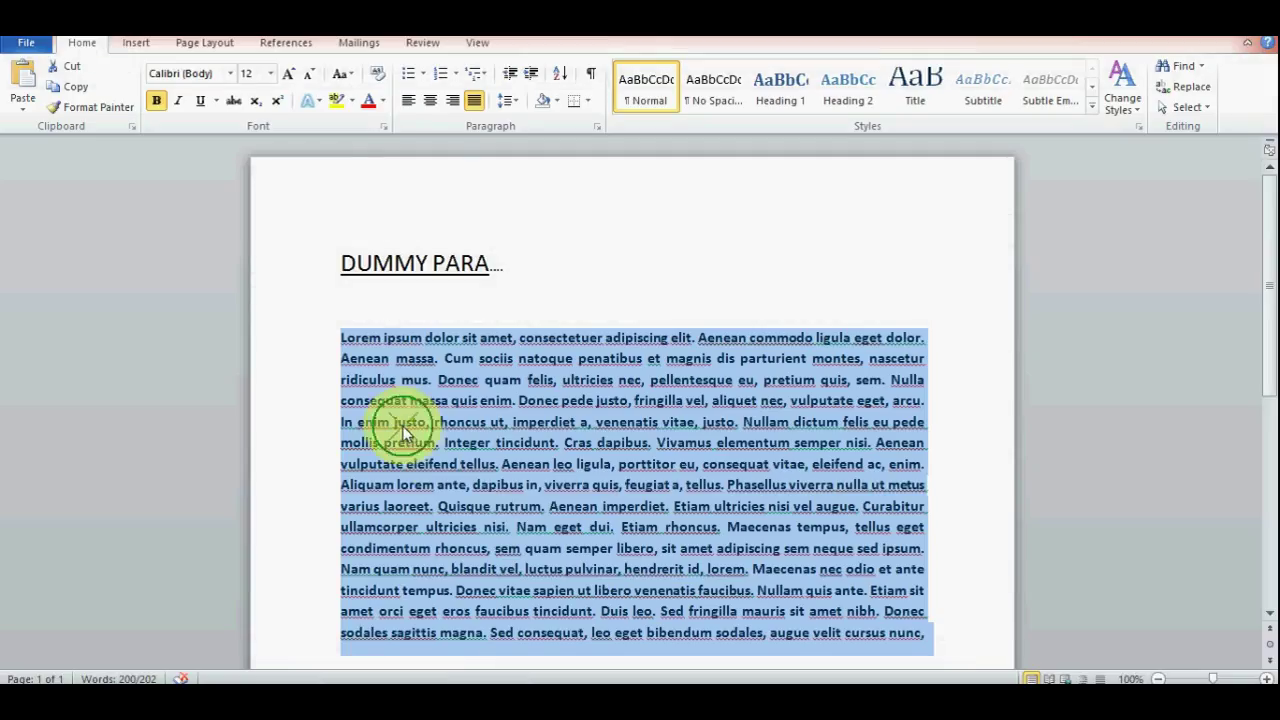
Copy the Lorem ipsum paragraph from Word and paste it into the PROJECT 1 body
{"action": "right_click", "coordinate": [414, 429]}
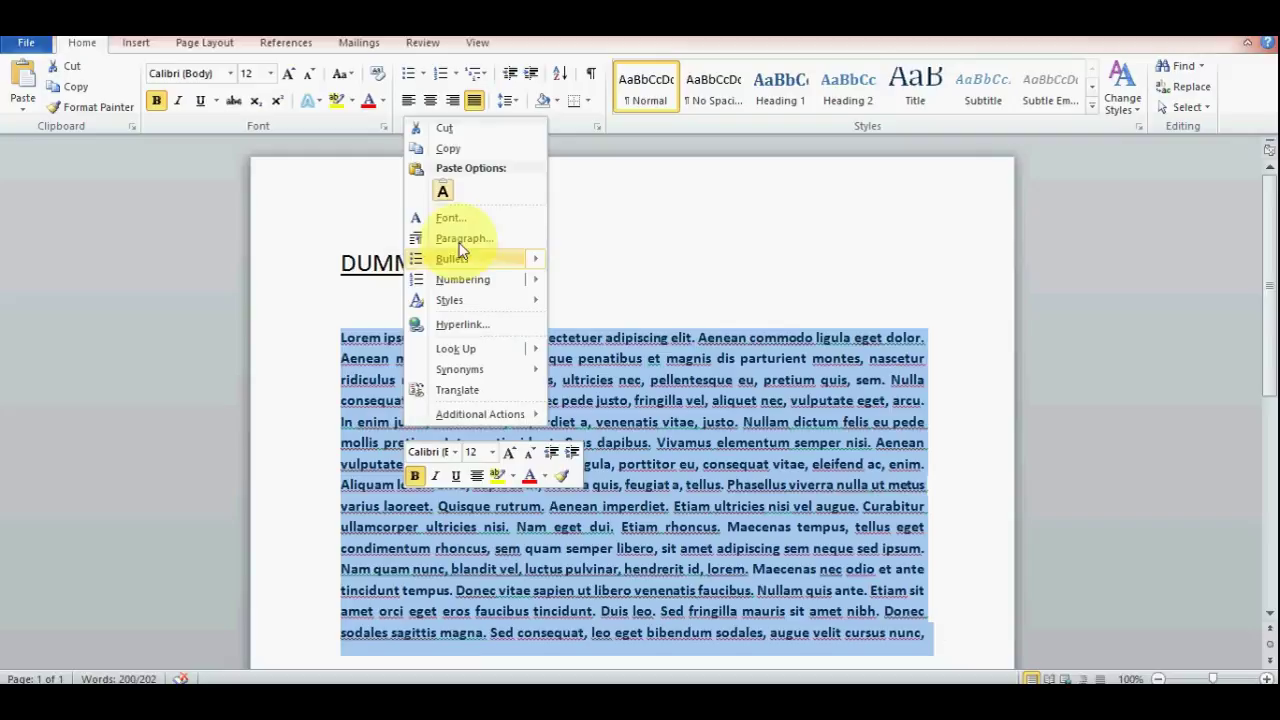
{"action": "left_click", "coordinate": [447, 149]}
{"action": "left_click", "coordinate": [1205, 38]}
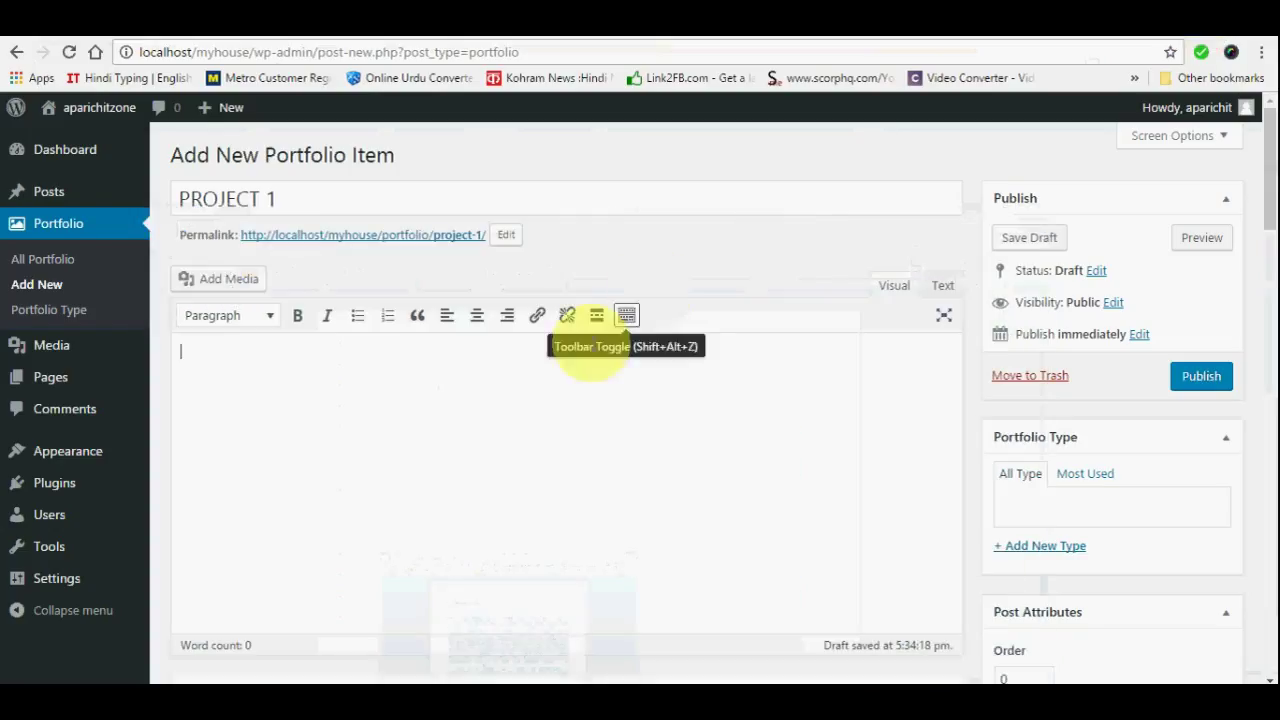
{"action": "right_click", "coordinate": [518, 403]}
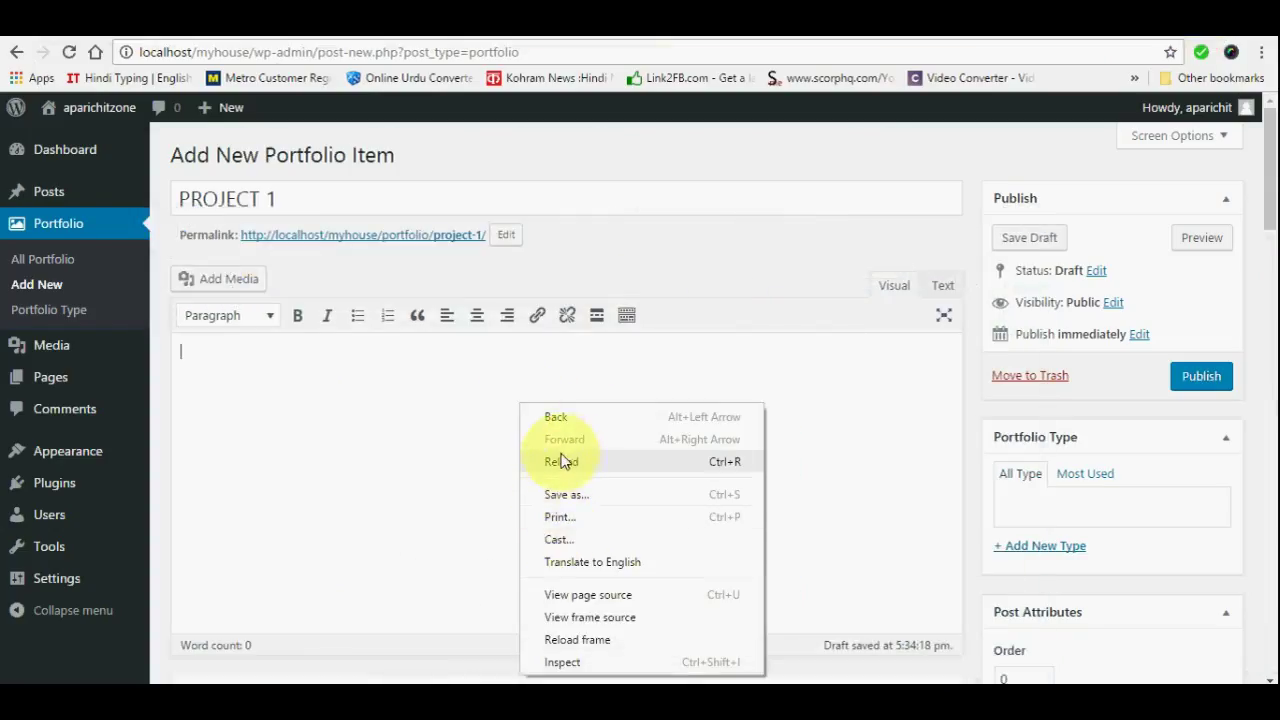
{"action": "left_click", "coordinate": [476, 446]}
{"action": "key", "text": "ctrl+v"}
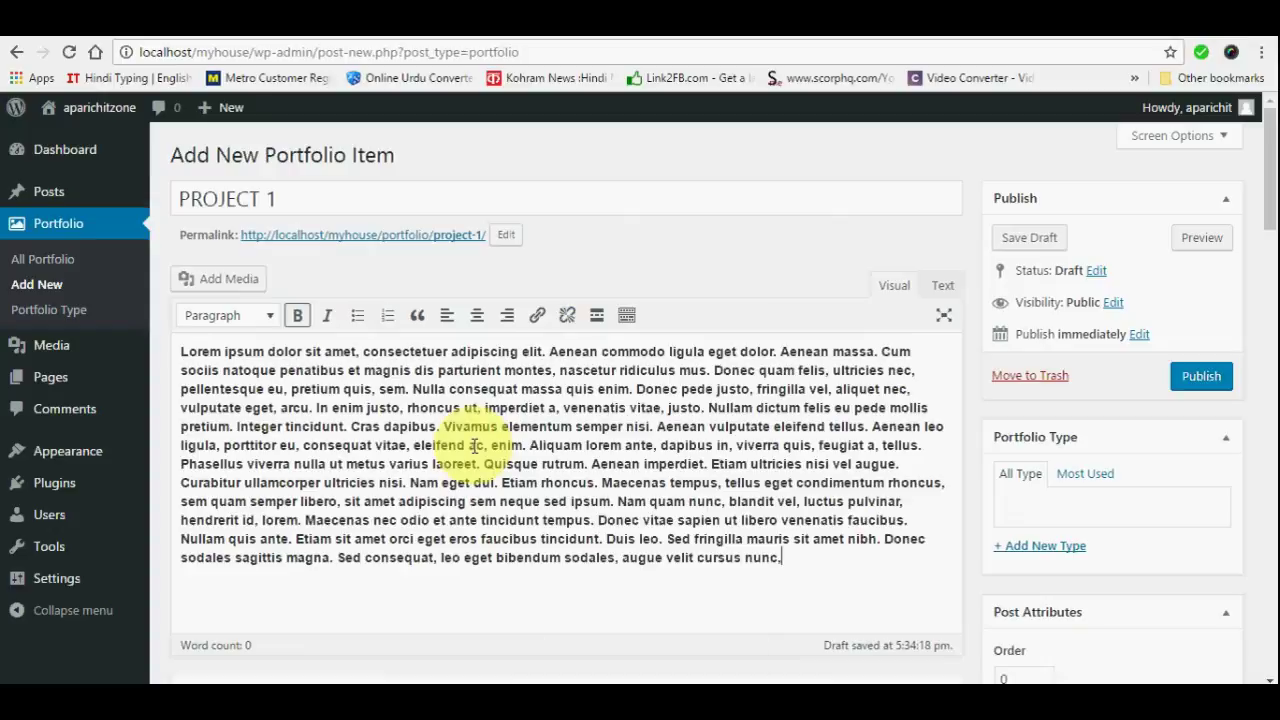
{"action": "scroll", "coordinate": [936, 558], "scroll_direction": "down", "scroll_amount": 4}
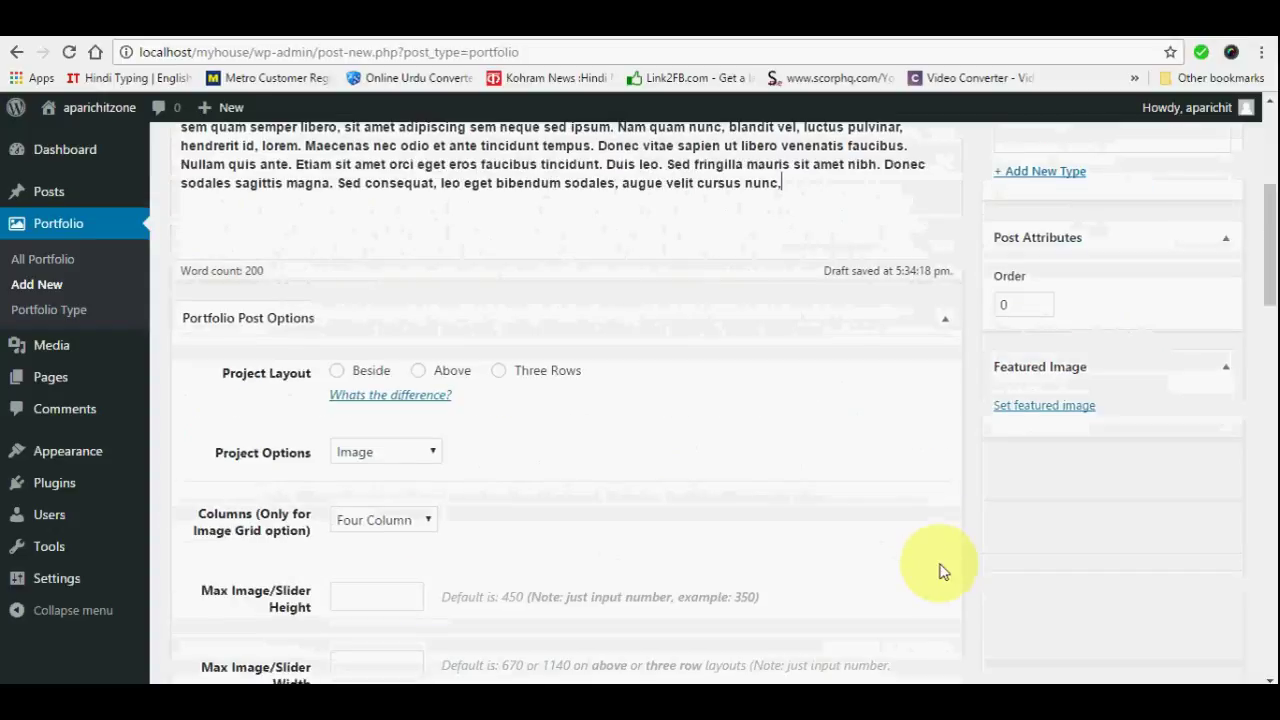
Upload photo 3.png from D:\AAAA\foto and set it as the portfolio item's featured image
{"action": "left_click", "coordinate": [1047, 407]}
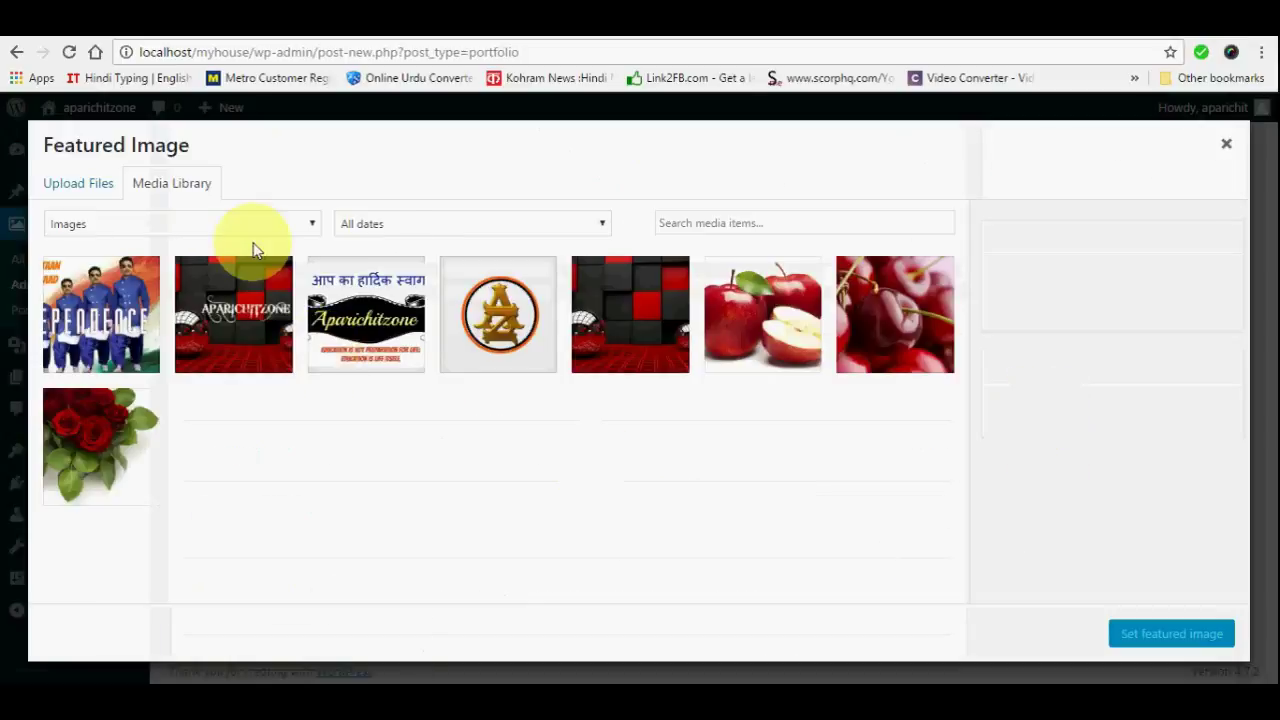
{"action": "left_click", "coordinate": [86, 192]}
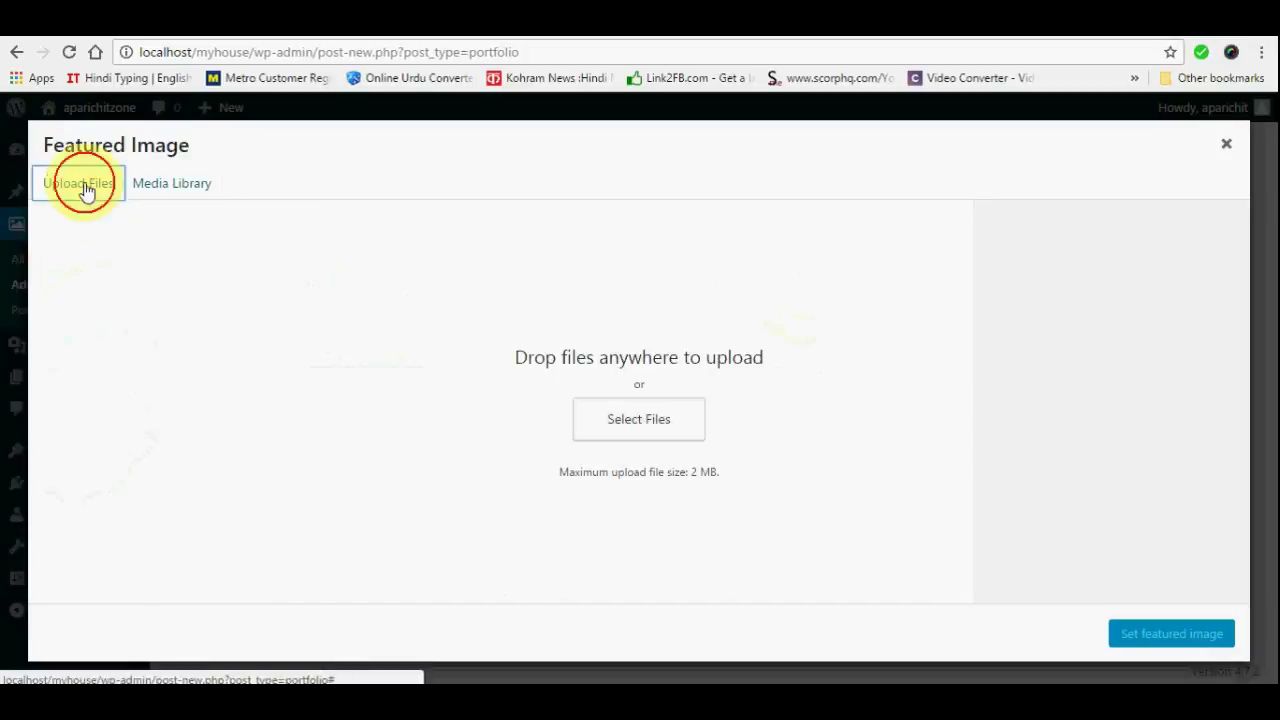
{"action": "left_click", "coordinate": [651, 420]}
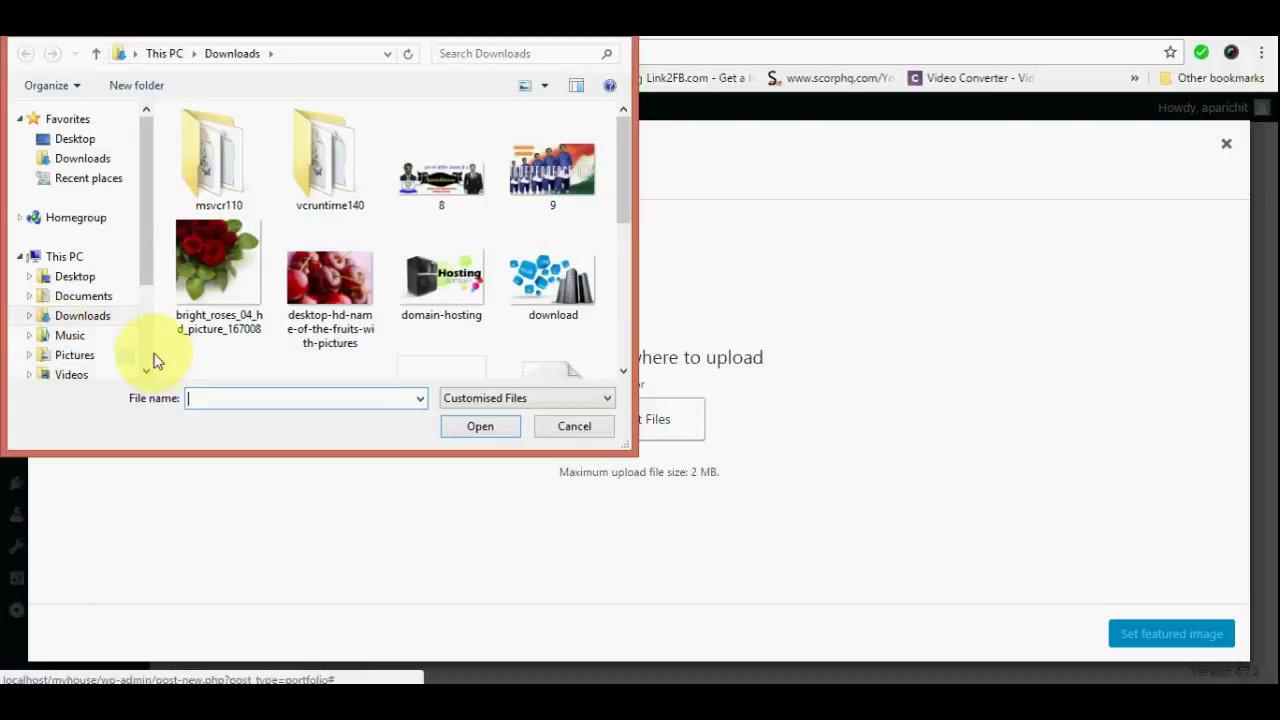
{"action": "scroll", "coordinate": [143, 350], "scroll_direction": "down", "scroll_amount": 3}
{"action": "left_click", "coordinate": [86, 287]}
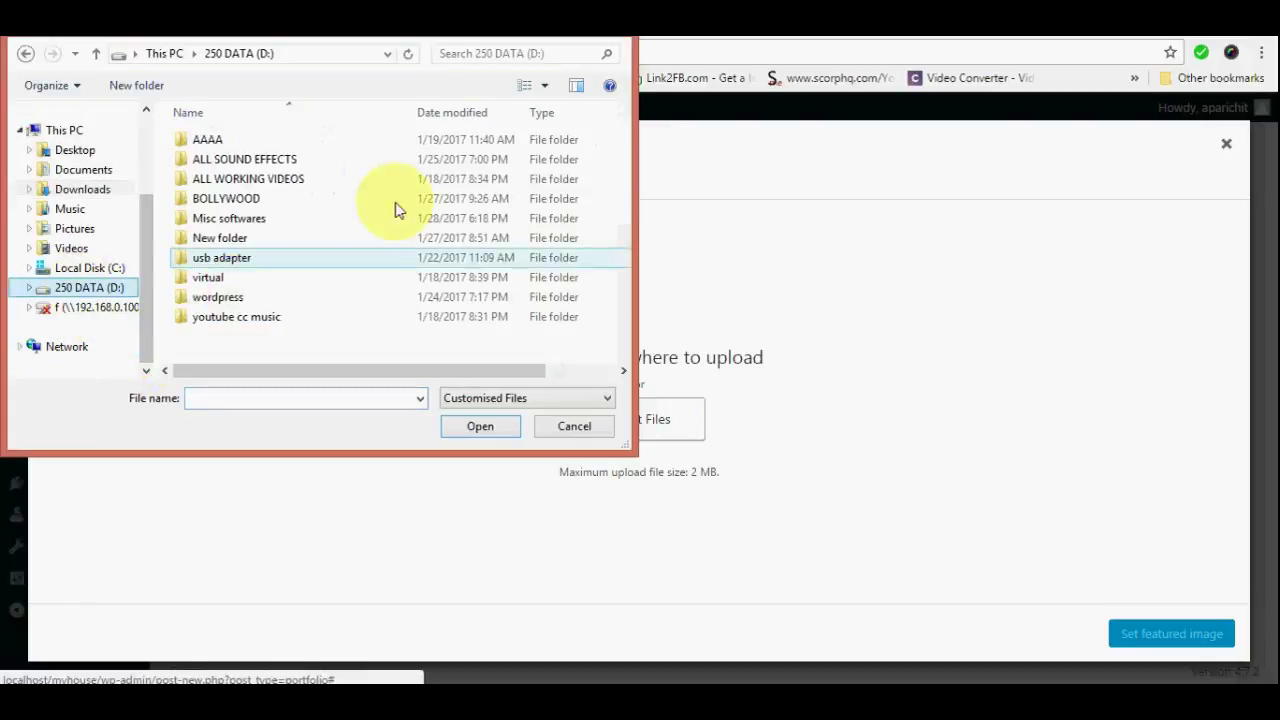
{"action": "double_click", "coordinate": [200, 140]}
{"action": "double_click", "coordinate": [216, 183]}
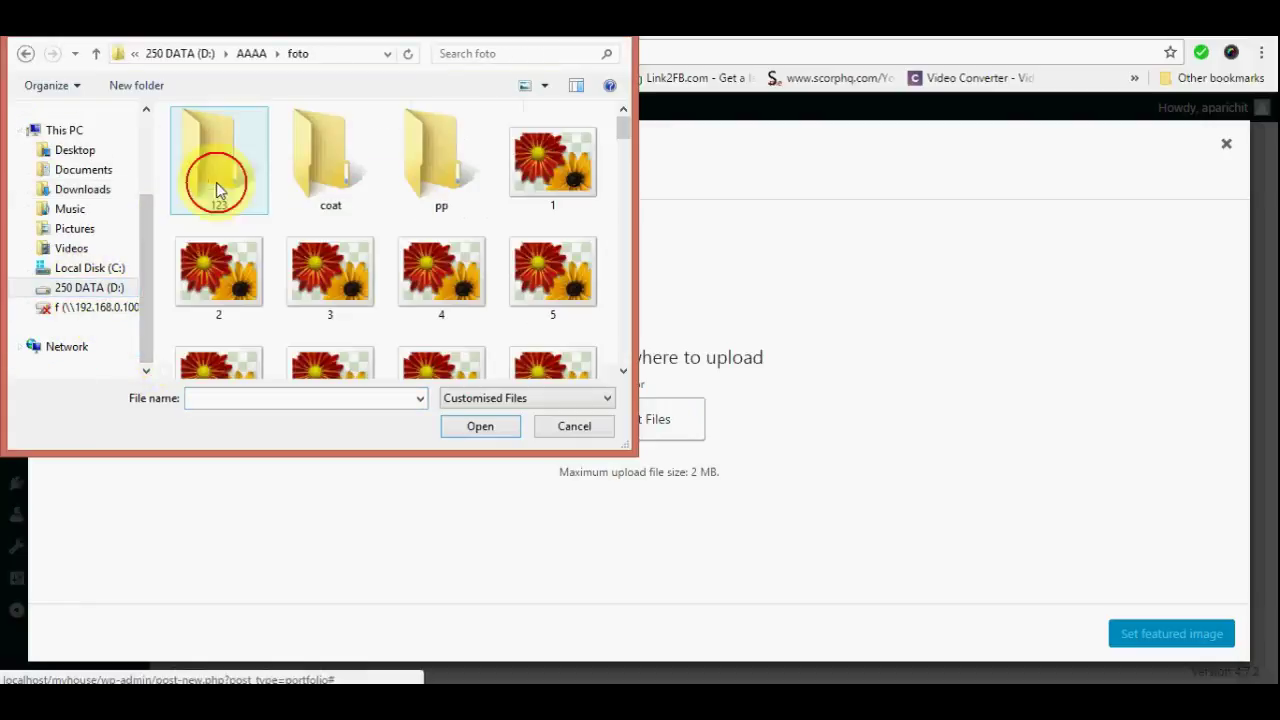
{"action": "left_click", "coordinate": [335, 275]}
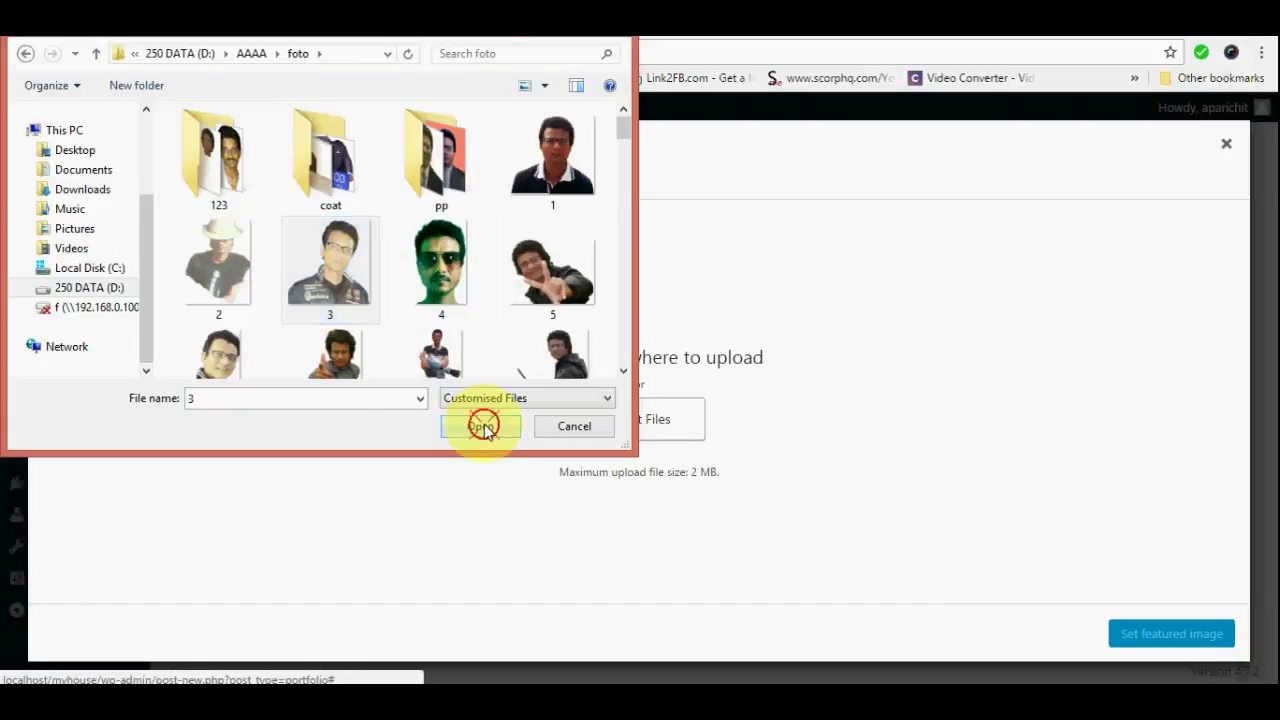
{"action": "left_click", "coordinate": [480, 425]}
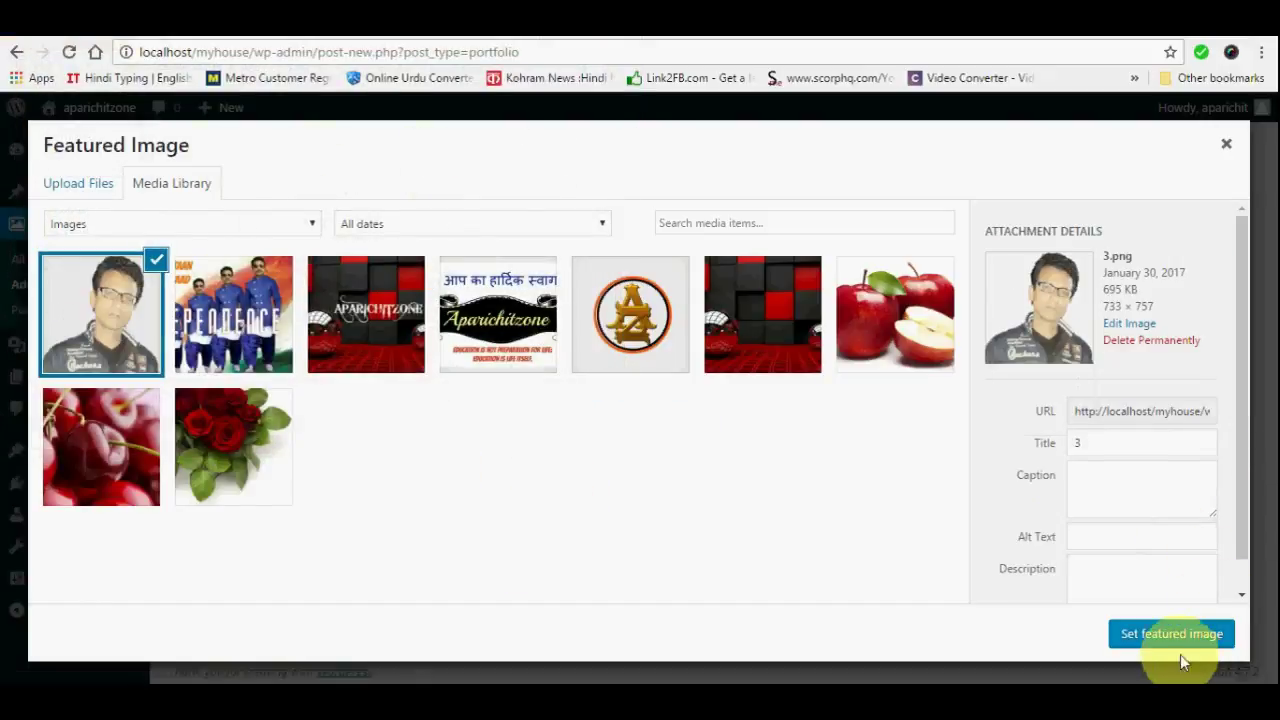
{"action": "left_click", "coordinate": [1172, 634]}
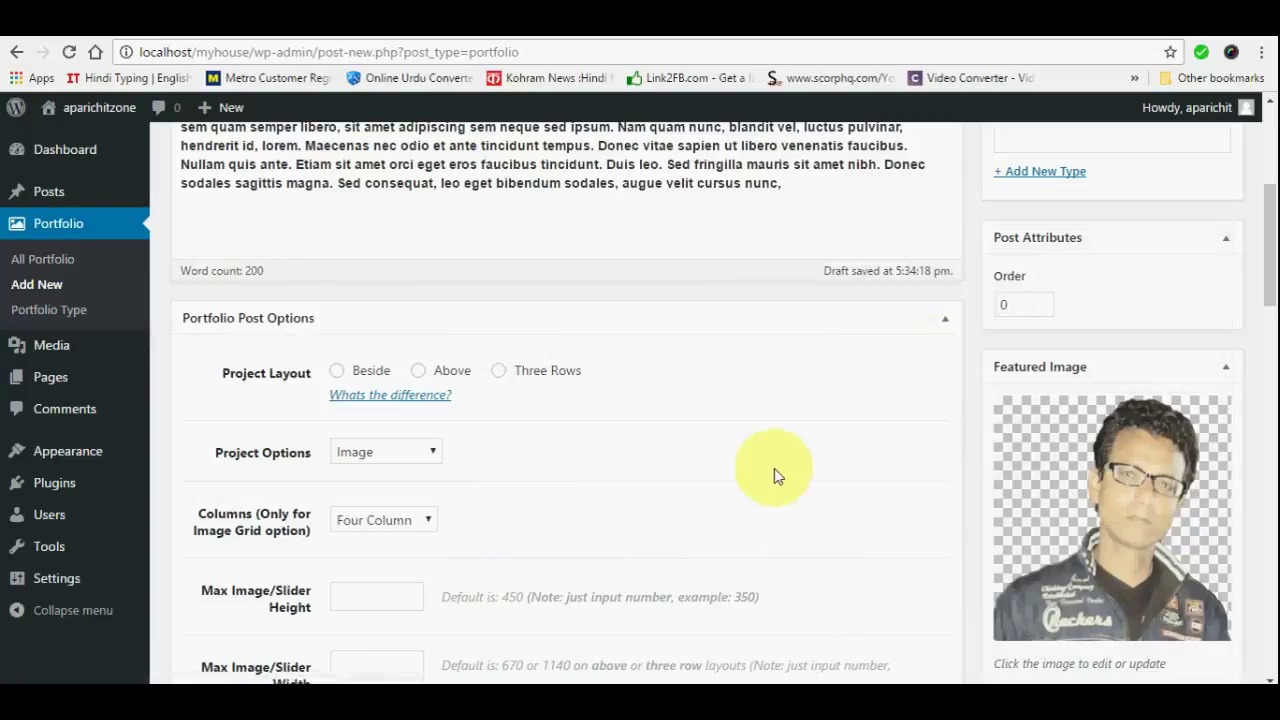
Publish the new portfolio item, then save PROJECT 3's changes with Update
{"action": "scroll", "coordinate": [783, 460], "scroll_direction": "up", "scroll_amount": 4}
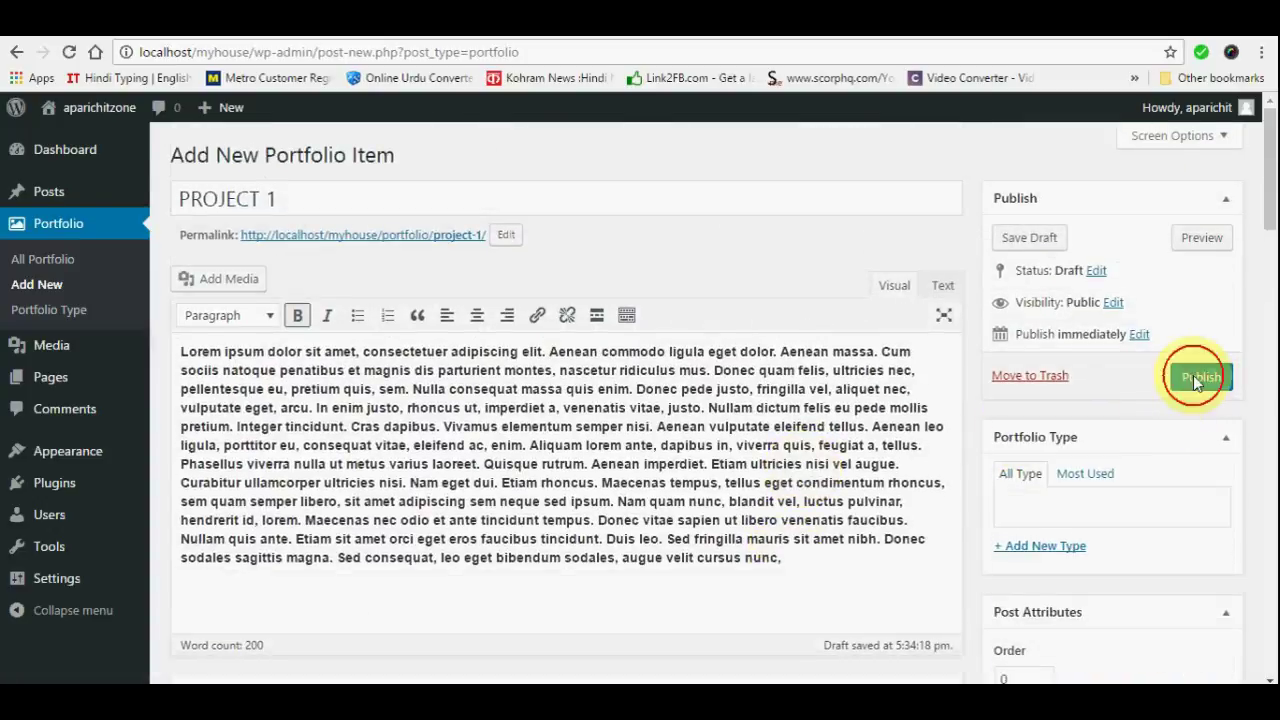
{"action": "left_click", "coordinate": [1193, 375]}
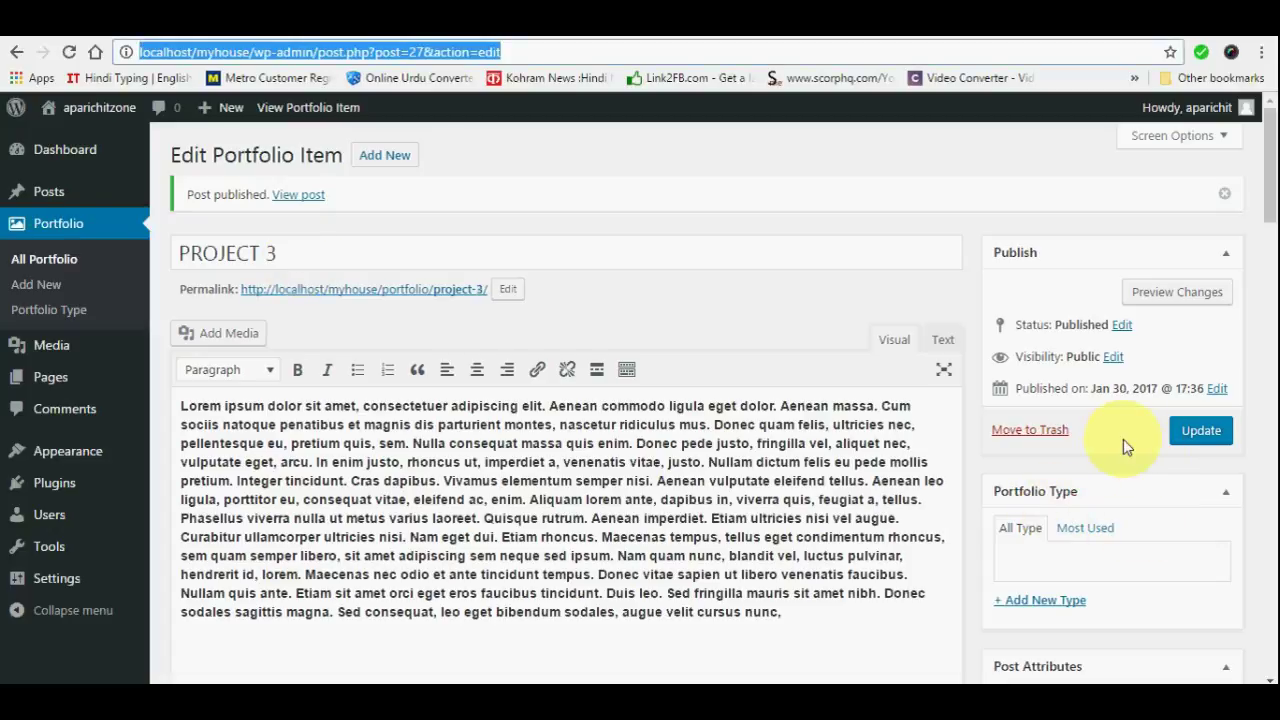
{"action": "scroll", "coordinate": [1000, 514], "scroll_direction": "down", "scroll_amount": 4}
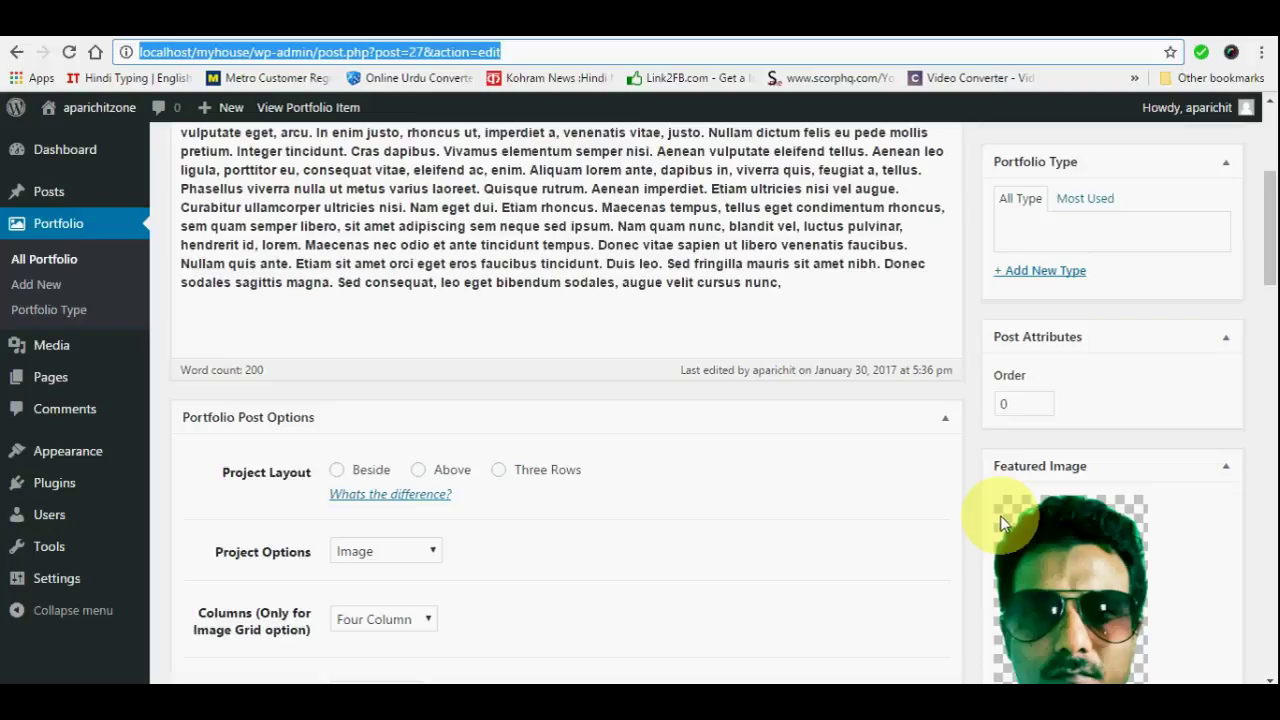
{"action": "scroll", "coordinate": [1134, 409], "scroll_direction": "up", "scroll_amount": 4}
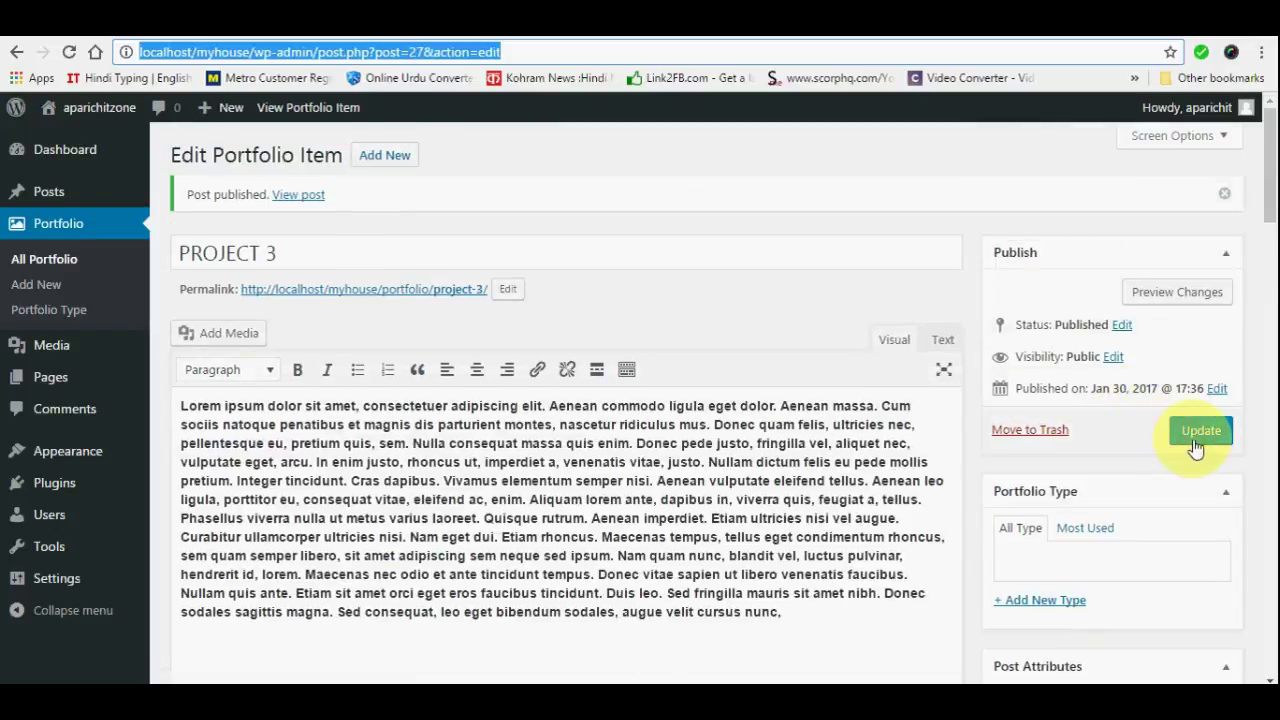
{"action": "left_click", "coordinate": [1194, 440]}
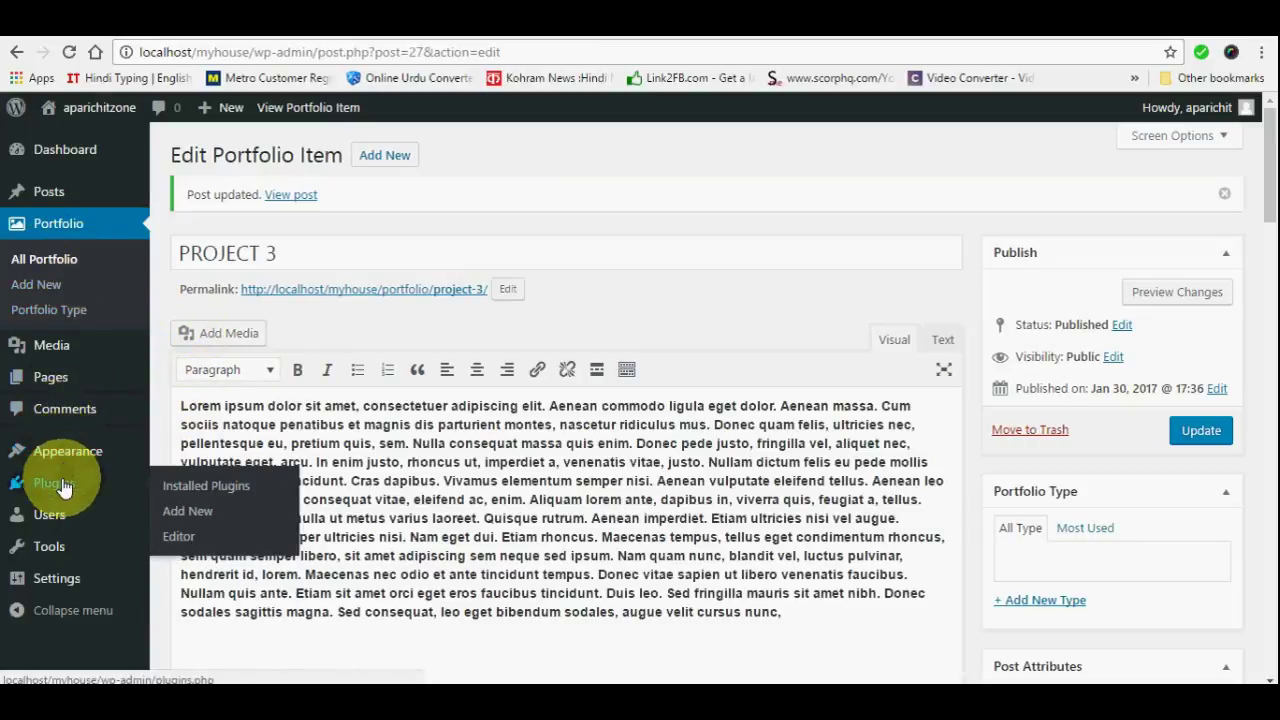
Go to Appearance > Widgets and look over the available widgets, Primary Sidebar and footer columns
{"action": "mouse_move", "coordinate": [58, 500]}
{"action": "mouse_move", "coordinate": [62, 464]}
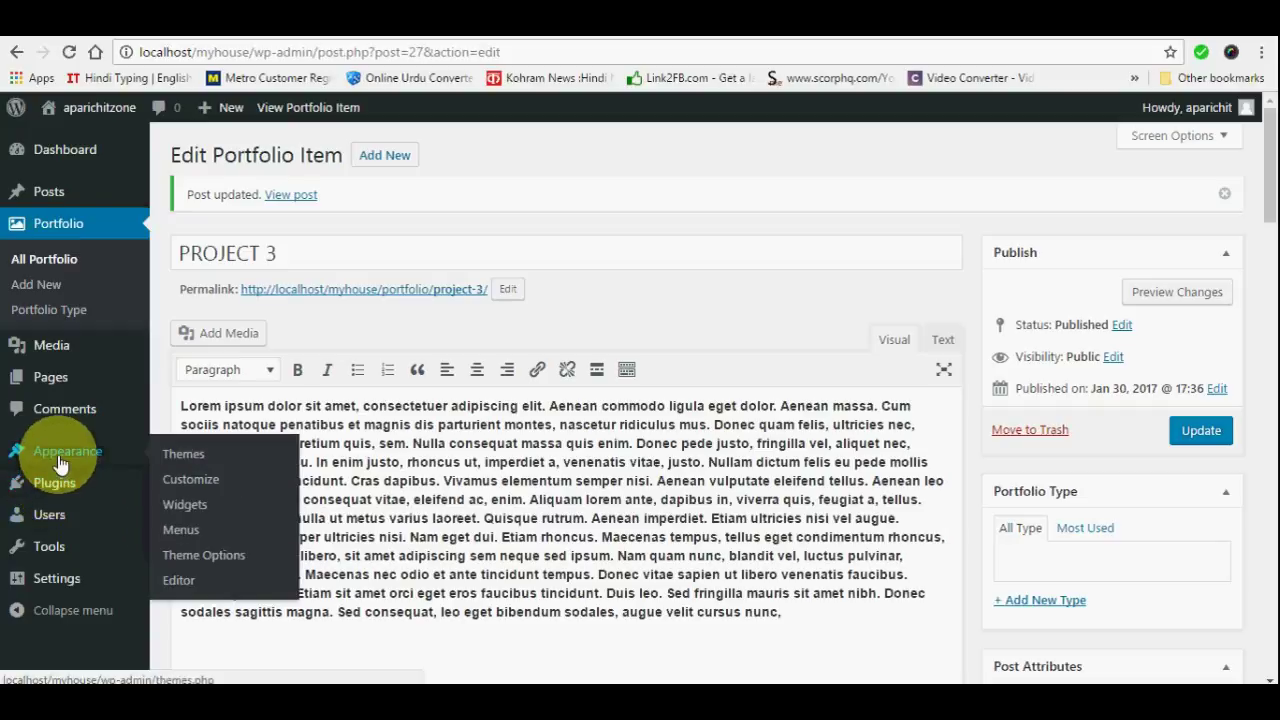
{"action": "mouse_move", "coordinate": [60, 368]}
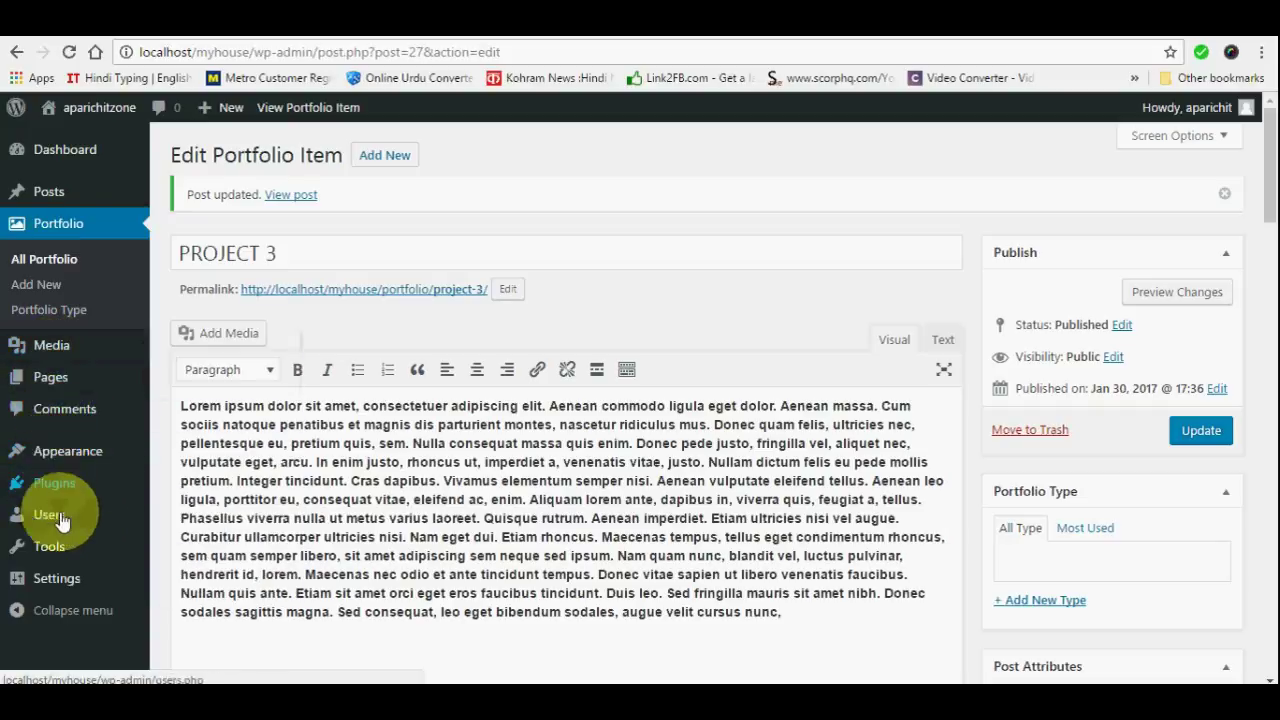
{"action": "mouse_move", "coordinate": [58, 590]}
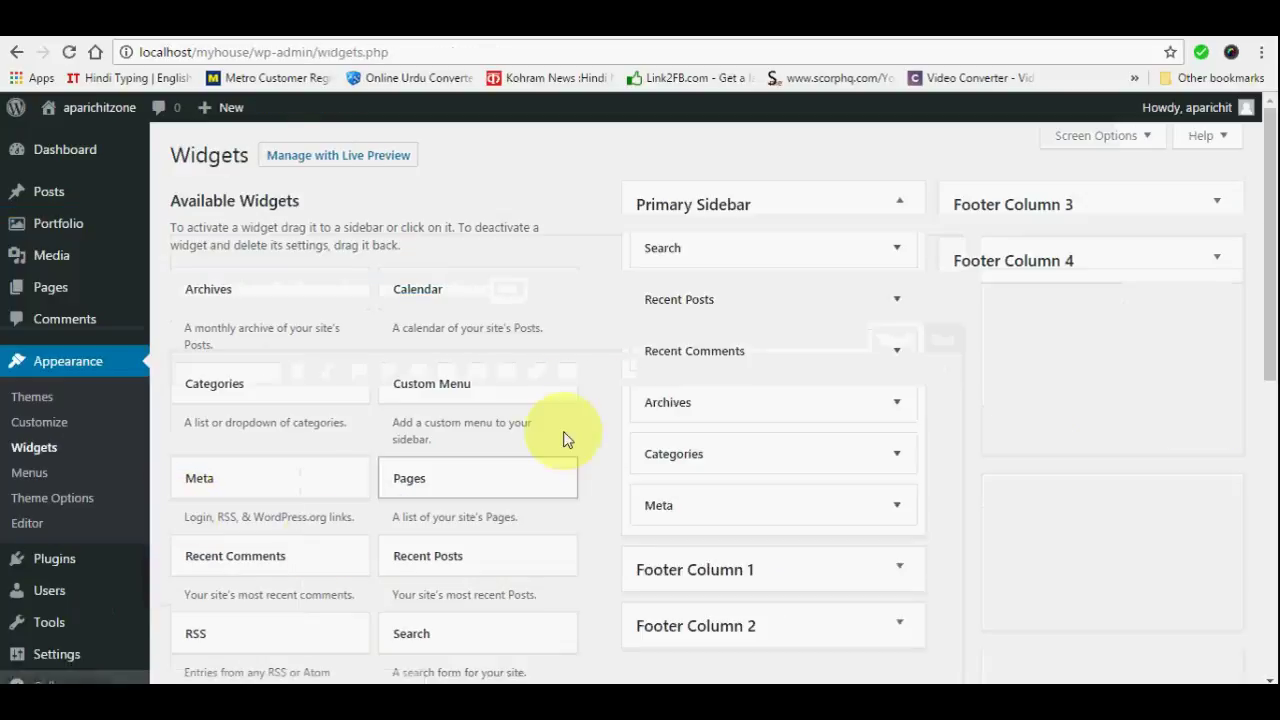
{"action": "scroll", "coordinate": [607, 415], "scroll_direction": "down", "scroll_amount": 2}
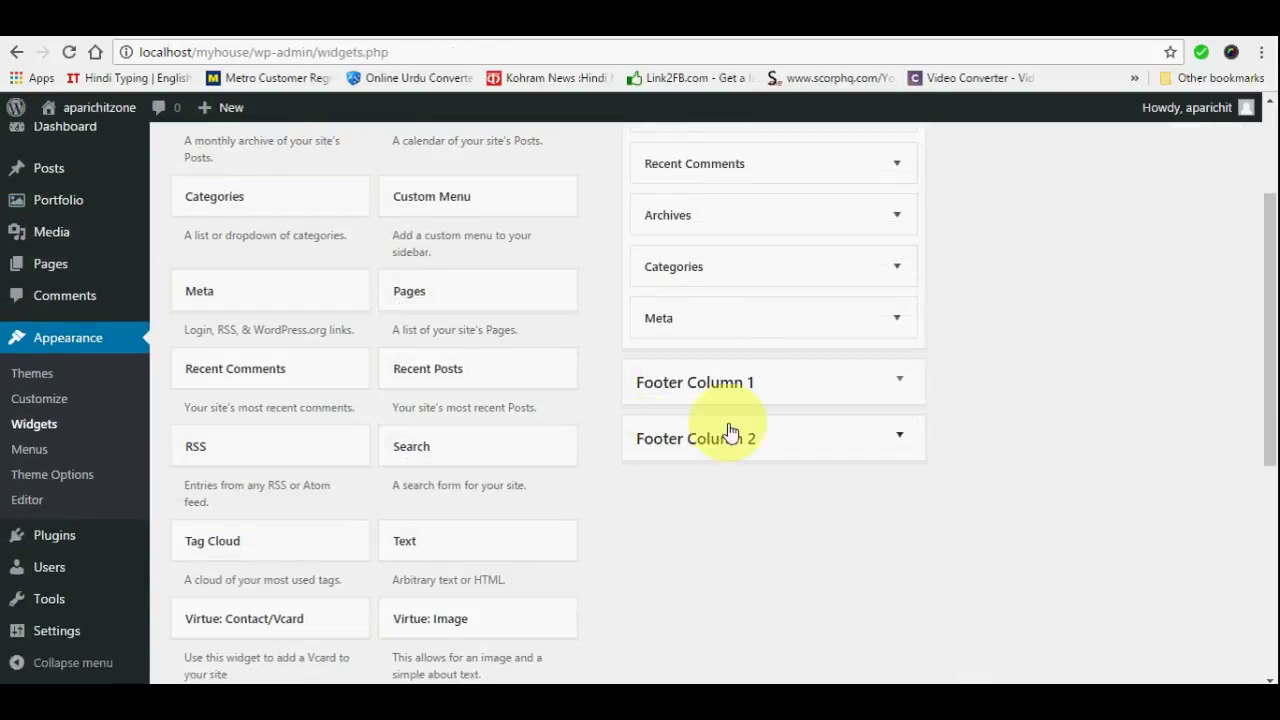
{"action": "scroll", "coordinate": [1071, 340], "scroll_direction": "up", "scroll_amount": 2}
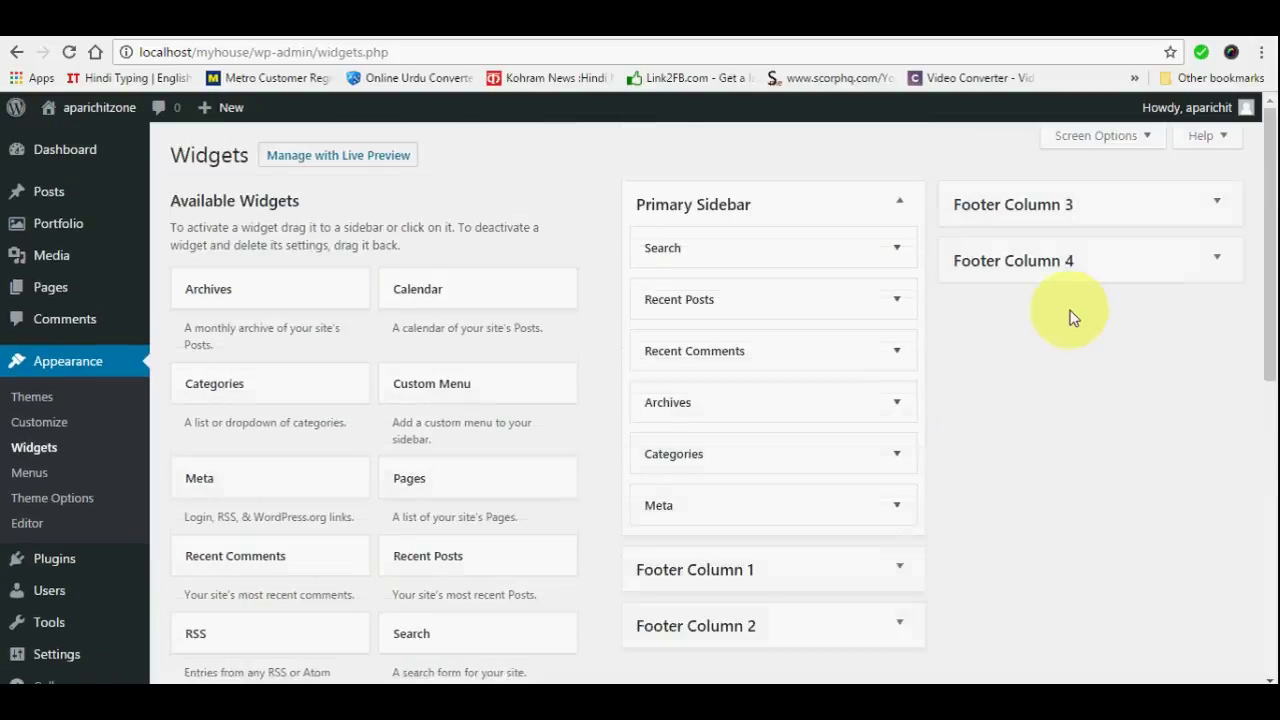
{"action": "scroll", "coordinate": [675, 400], "scroll_direction": "down", "scroll_amount": 2}
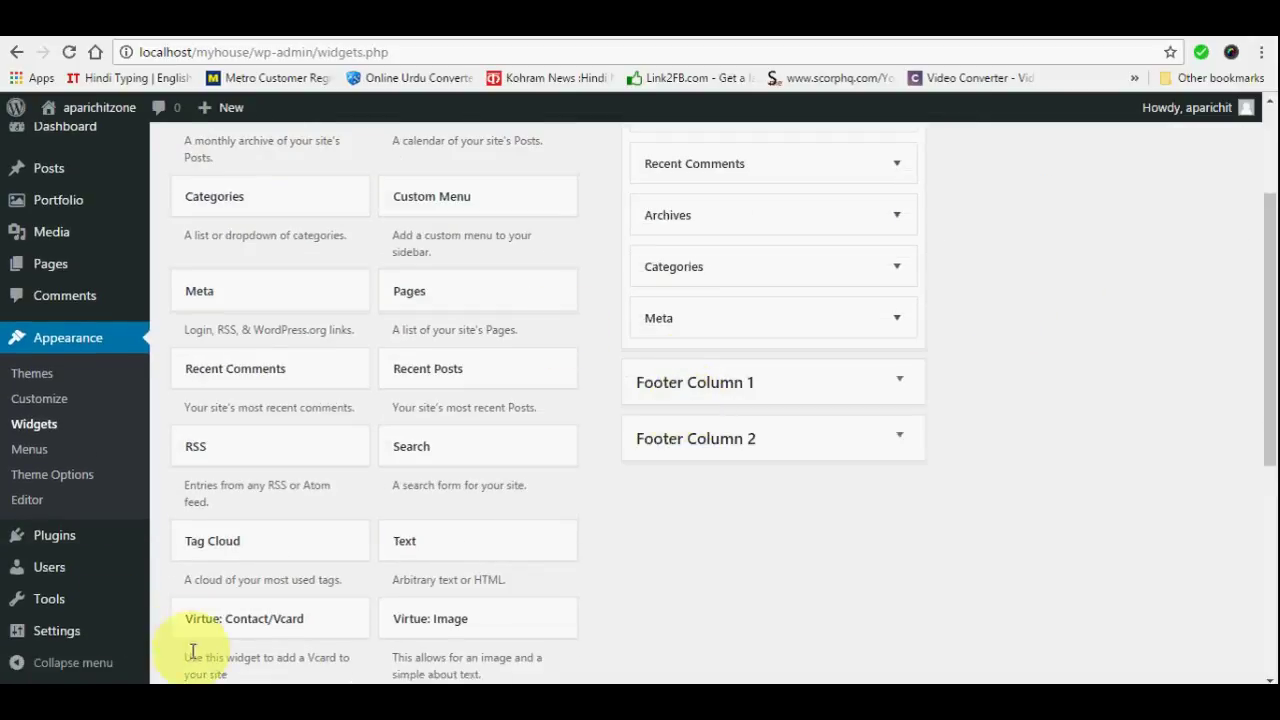
{"action": "scroll", "coordinate": [345, 579], "scroll_direction": "down", "scroll_amount": 3}
{"action": "scroll", "coordinate": [320, 465], "scroll_direction": "up", "scroll_amount": 1}
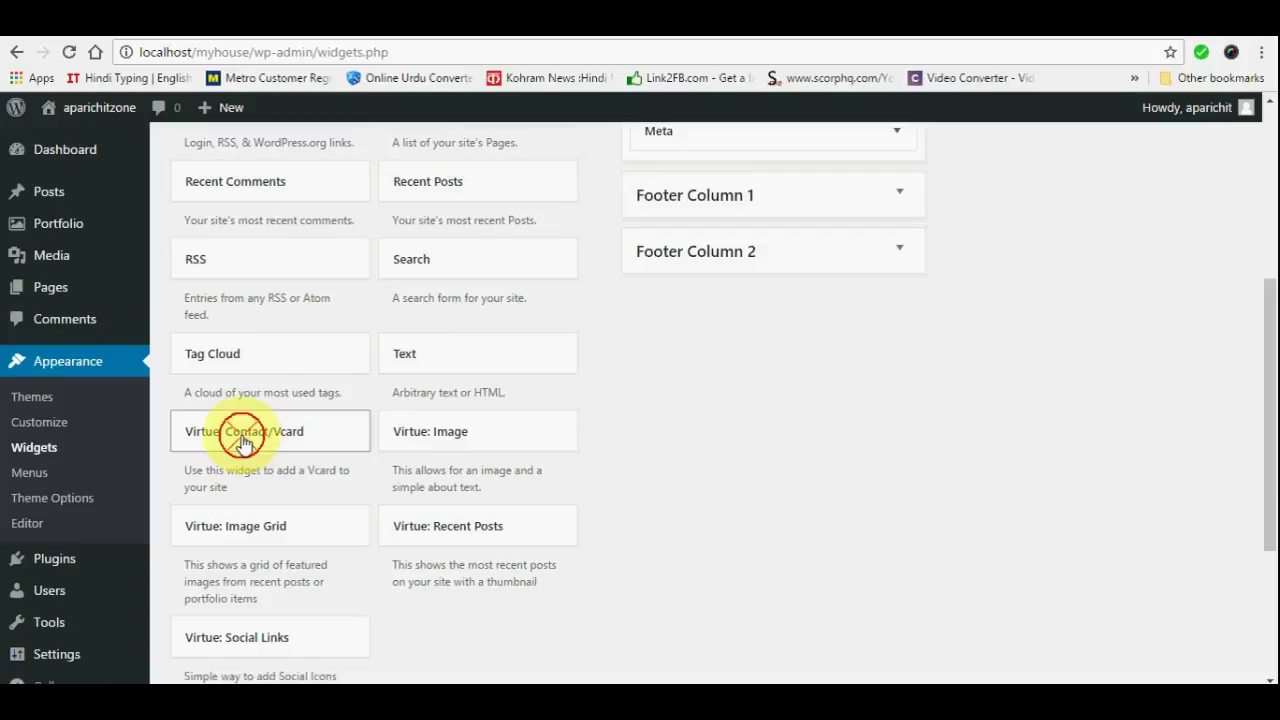
Add the Virtue: Contact/Vcard widget to Footer Column 1
{"action": "left_click_drag", "start_coordinate": [243, 441], "coordinate": [714, 238]}
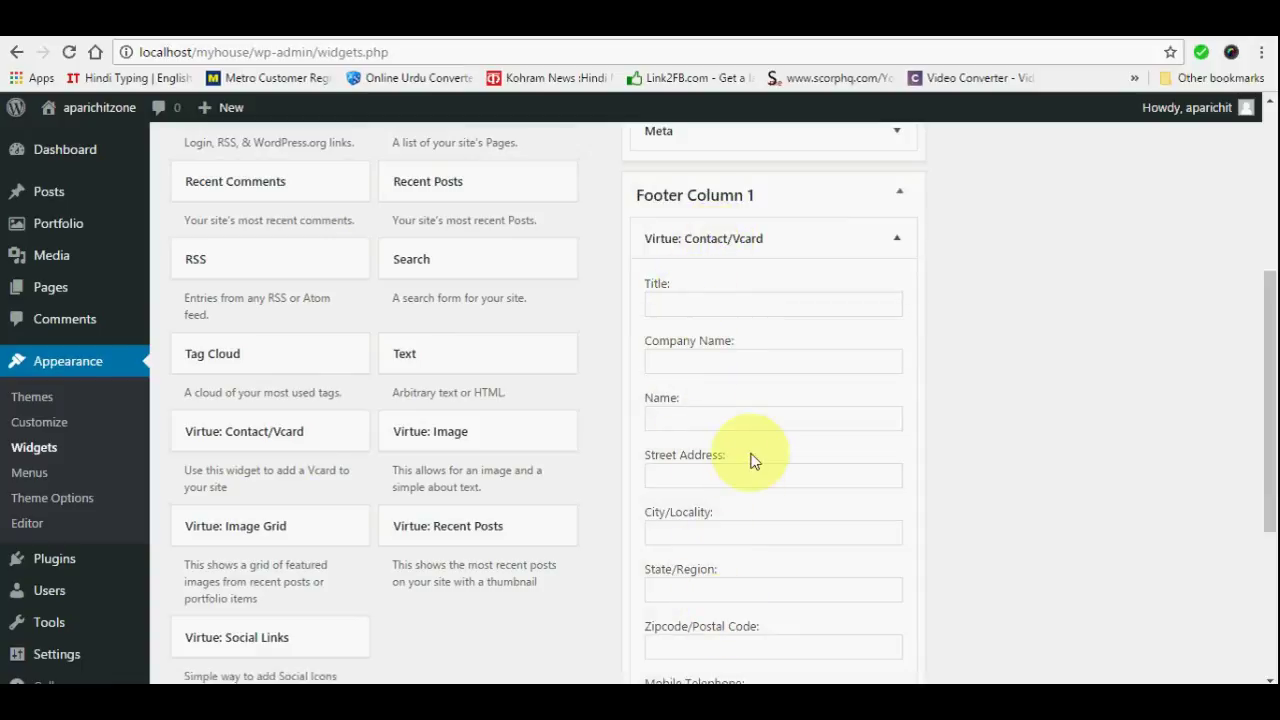
{"action": "scroll", "coordinate": [750, 460], "scroll_direction": "down", "scroll_amount": 3}
{"action": "scroll", "coordinate": [751, 460], "scroll_direction": "up", "scroll_amount": 3}
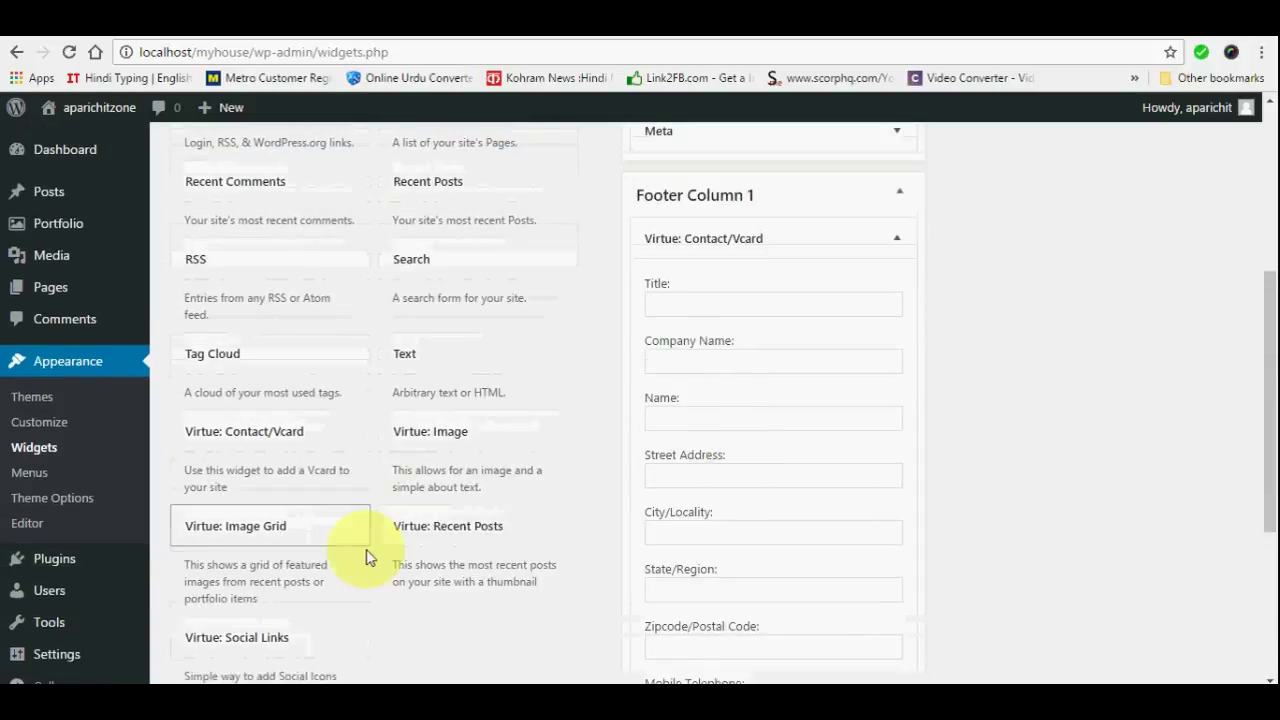
{"action": "scroll", "coordinate": [515, 530], "scroll_direction": "down", "scroll_amount": 1}
{"action": "scroll", "coordinate": [509, 519], "scroll_direction": "down", "scroll_amount": 2}
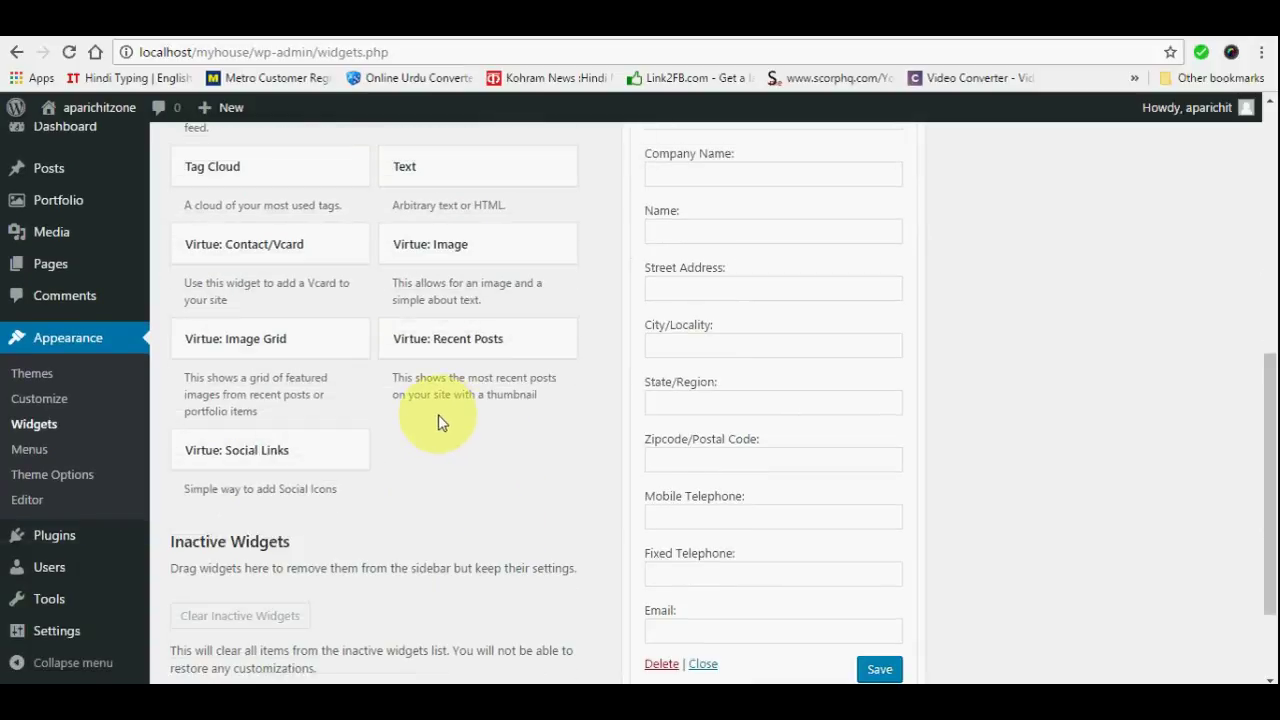
{"action": "scroll", "coordinate": [437, 429], "scroll_direction": "up", "scroll_amount": 2}
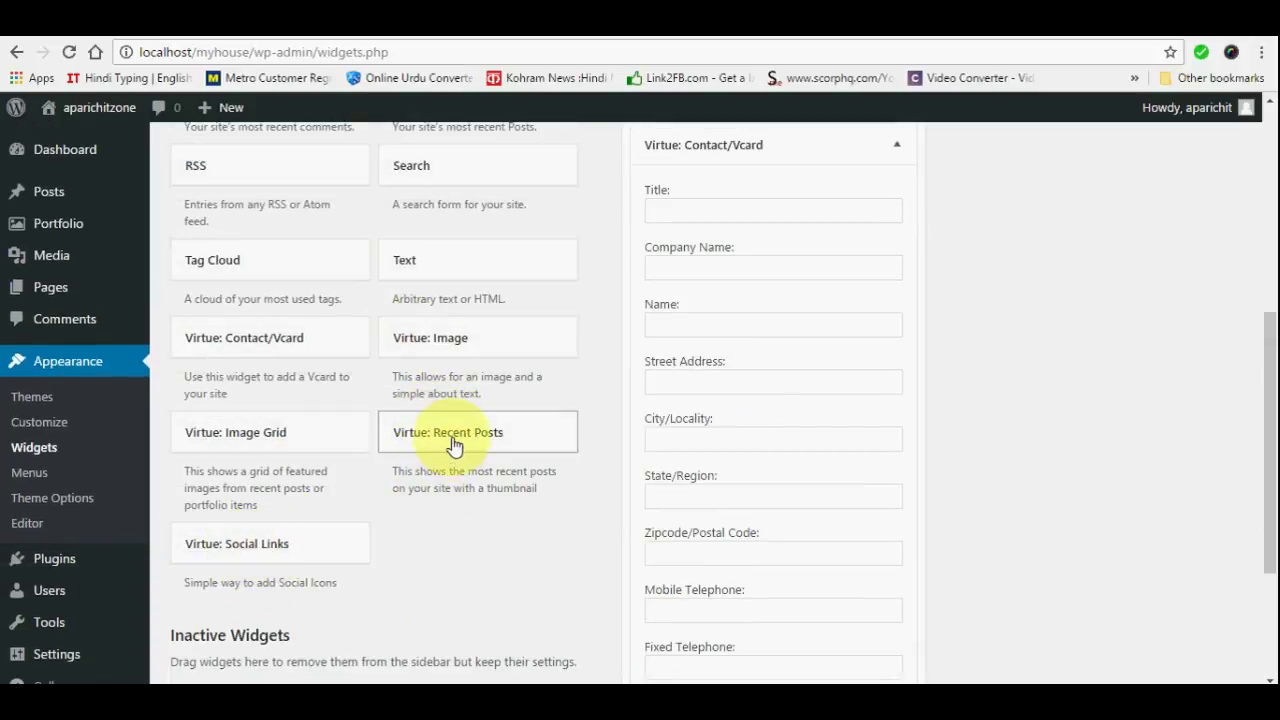
{"action": "scroll", "coordinate": [450, 447], "scroll_direction": "up", "scroll_amount": 2}
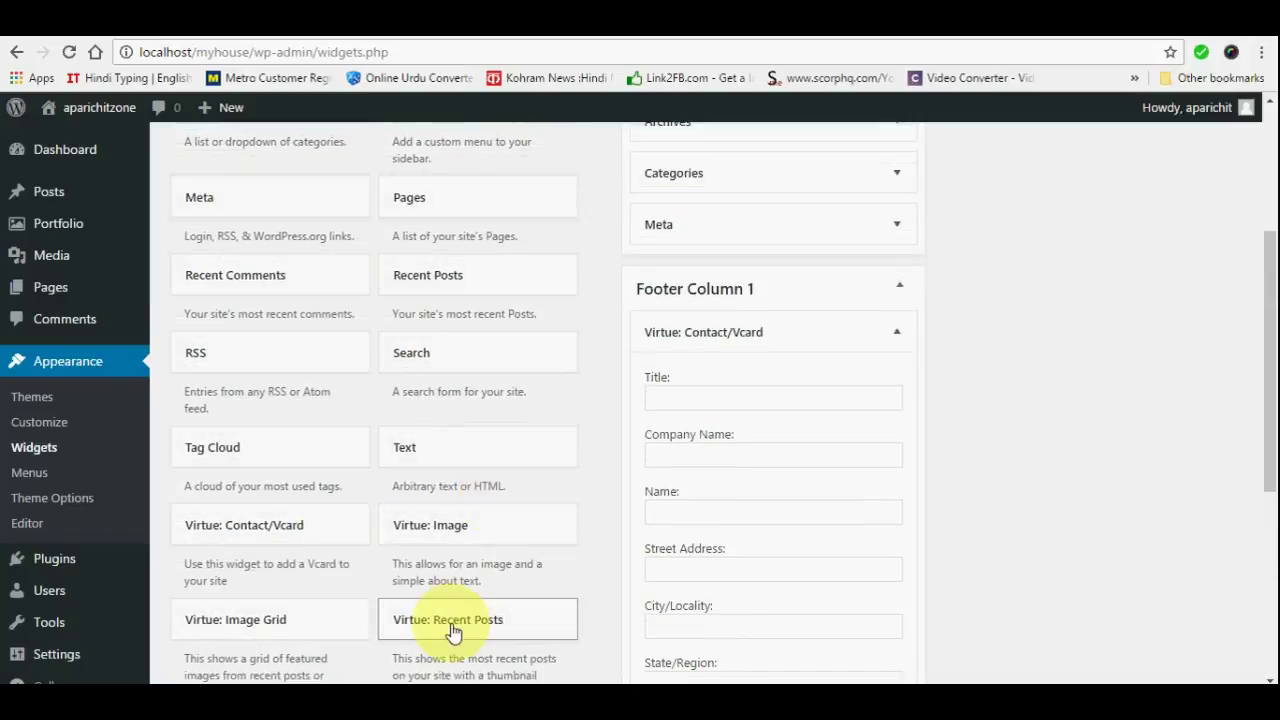
{"action": "scroll", "coordinate": [700, 540], "scroll_direction": "down", "scroll_amount": 4}
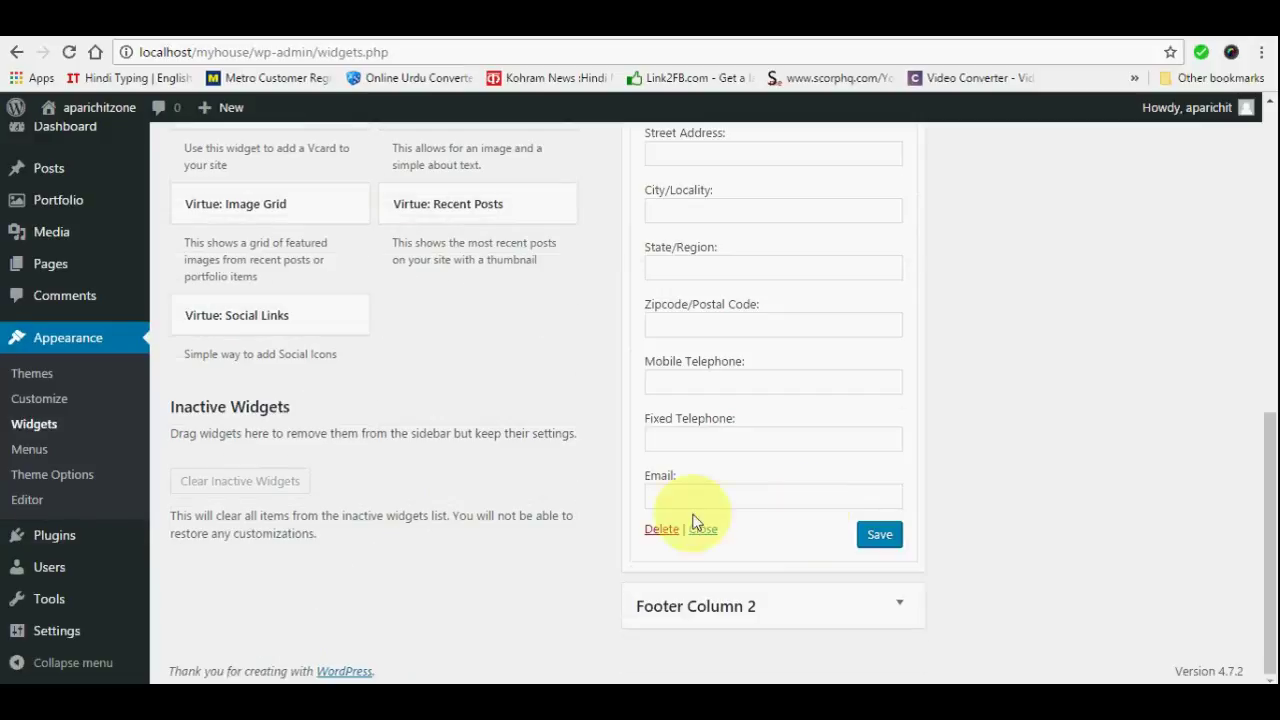
Place the Virtue: Recent Posts widget into Footer Column 2
{"action": "left_click_drag", "start_coordinate": [466, 212], "coordinate": [400, 632]}
{"action": "left_click_drag", "start_coordinate": [390, 565], "coordinate": [465, 250]}
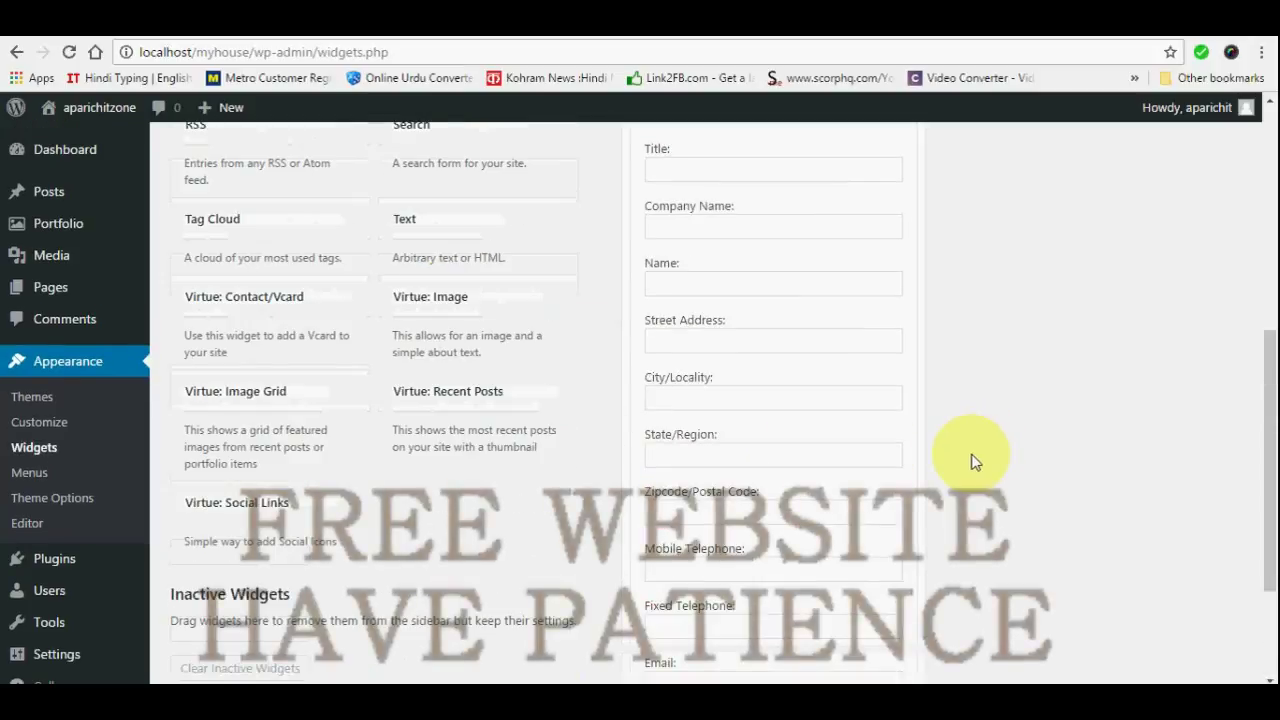
{"action": "scroll", "coordinate": [975, 462], "scroll_direction": "up", "scroll_amount": 1}
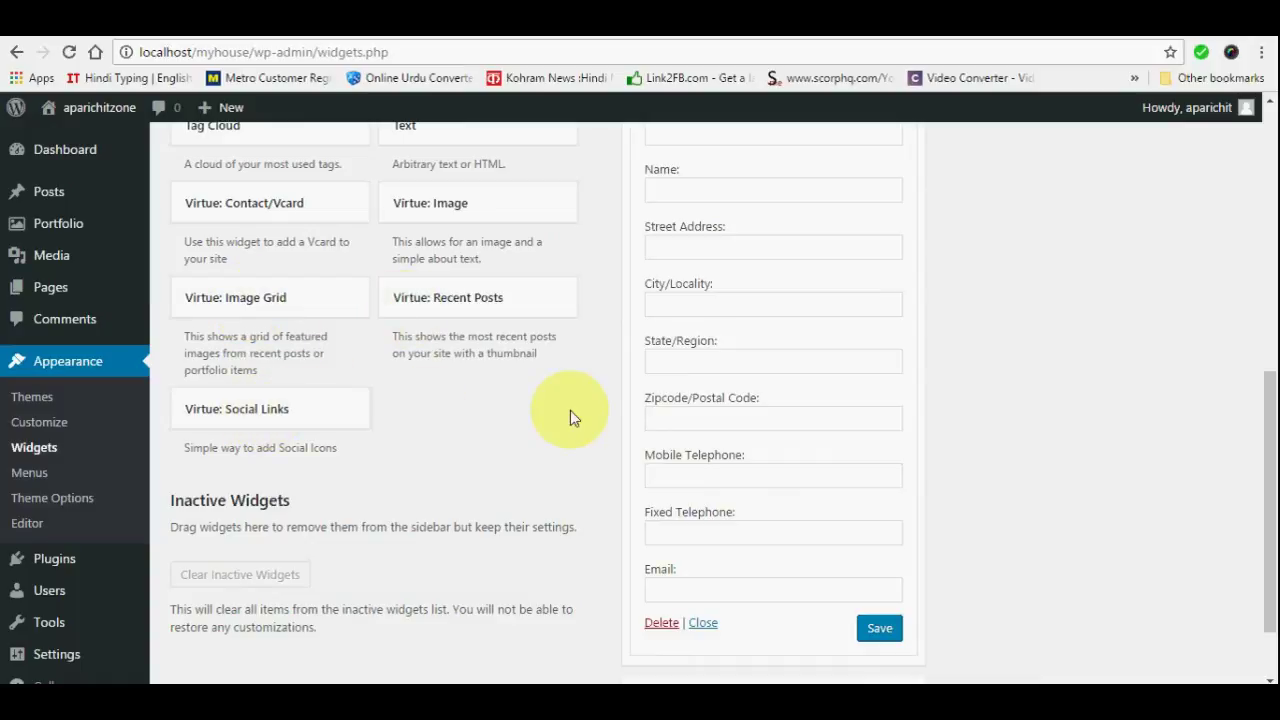
{"action": "scroll", "coordinate": [518, 442], "scroll_direction": "up", "scroll_amount": 2}
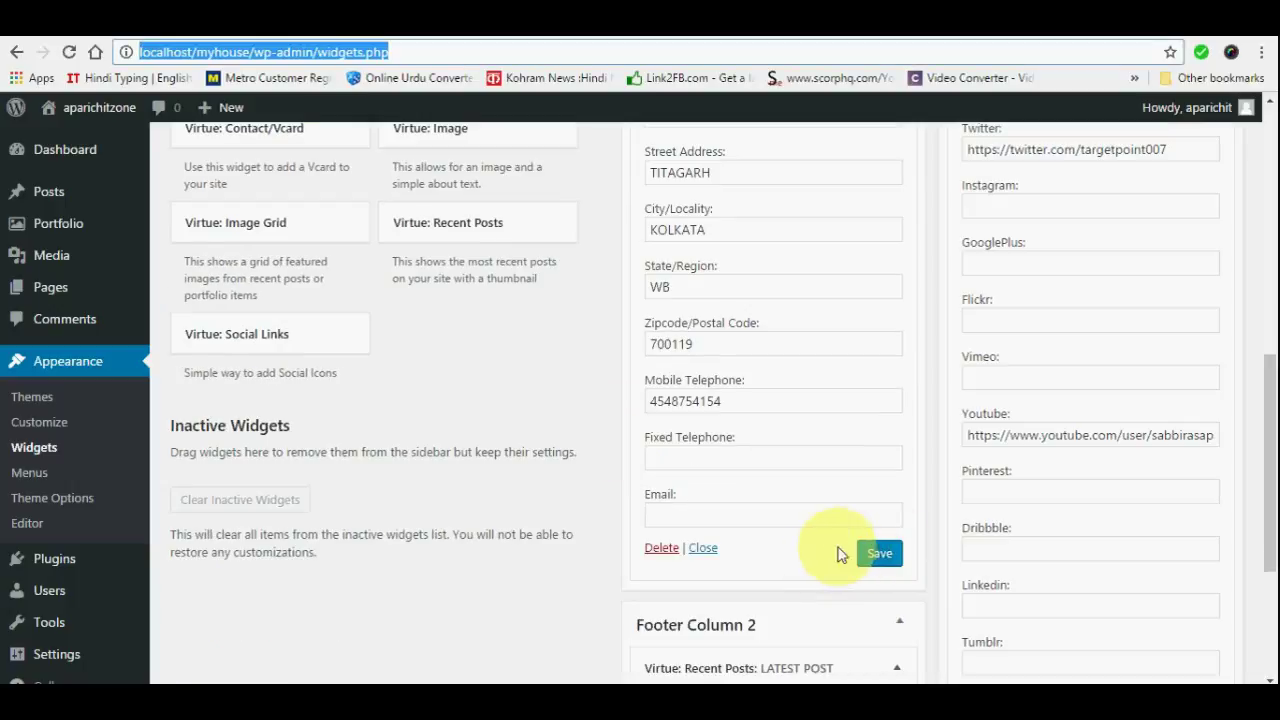
Save the contact card widget and the LATEST POST widget settings
{"action": "scroll", "coordinate": [740, 410], "scroll_direction": "up", "scroll_amount": 2}
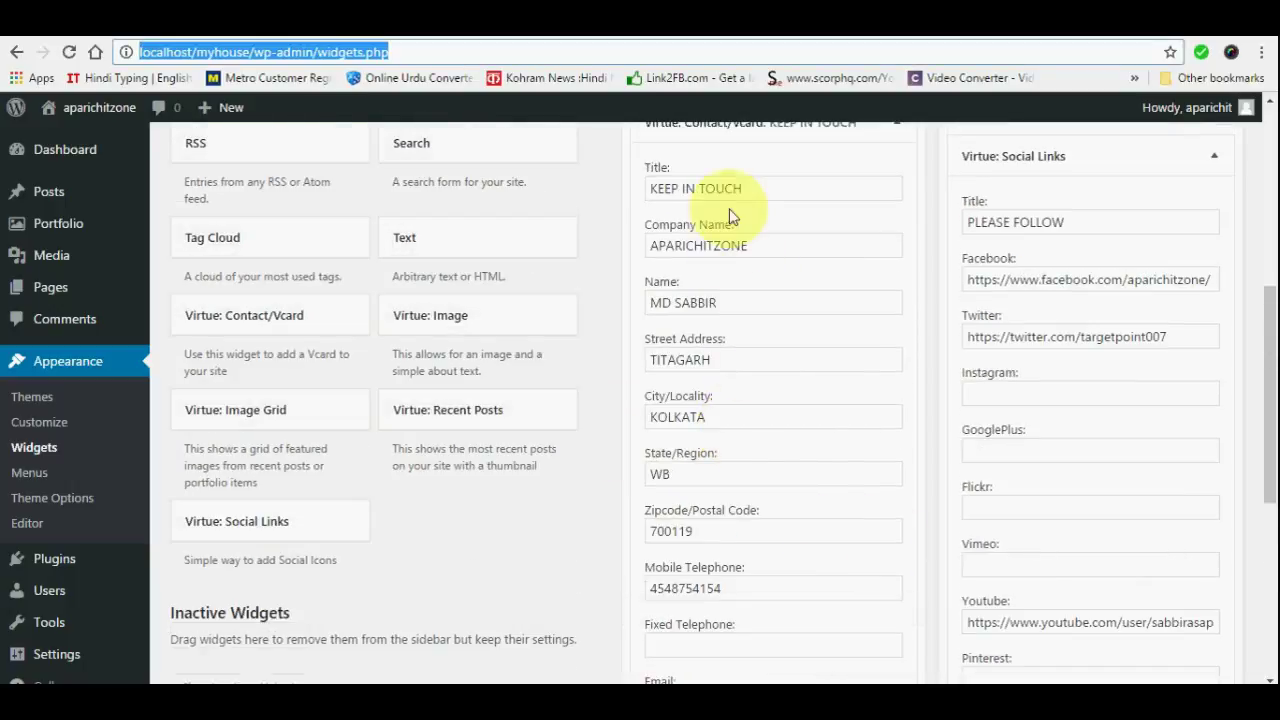
{"action": "scroll", "coordinate": [766, 474], "scroll_direction": "down", "scroll_amount": 5}
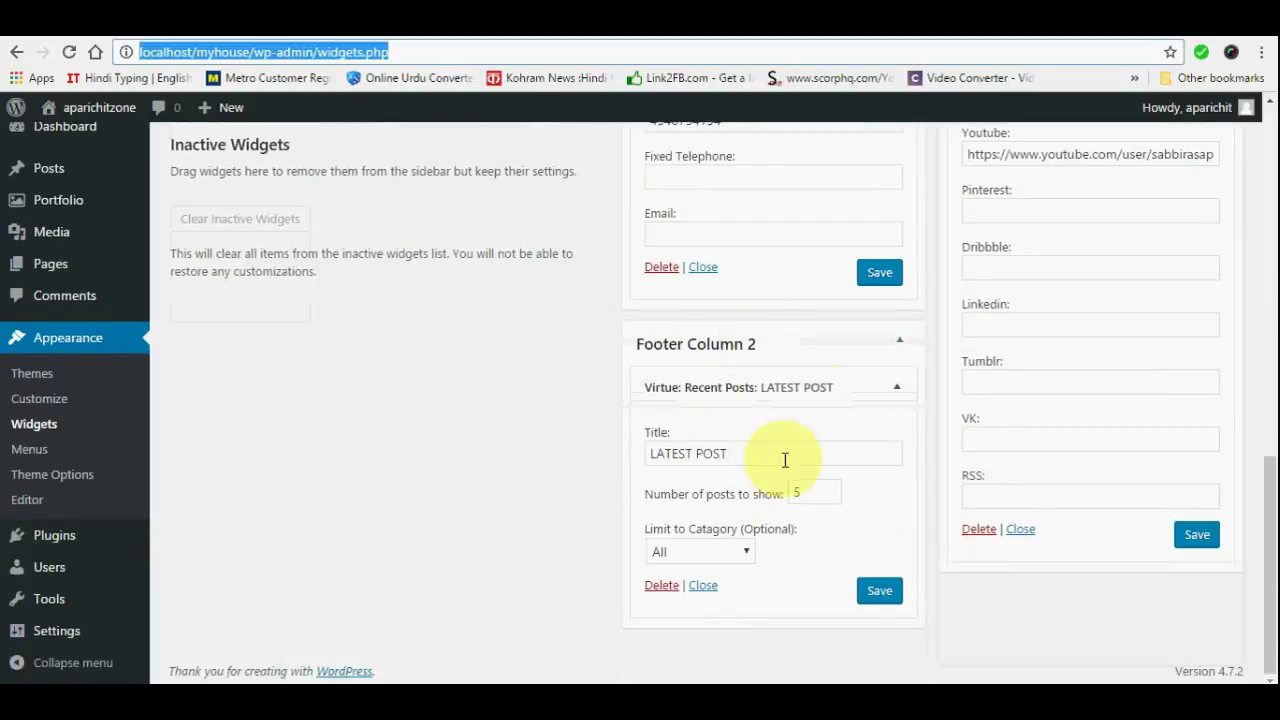
{"action": "scroll", "coordinate": [715, 469], "scroll_direction": "up", "scroll_amount": 6}
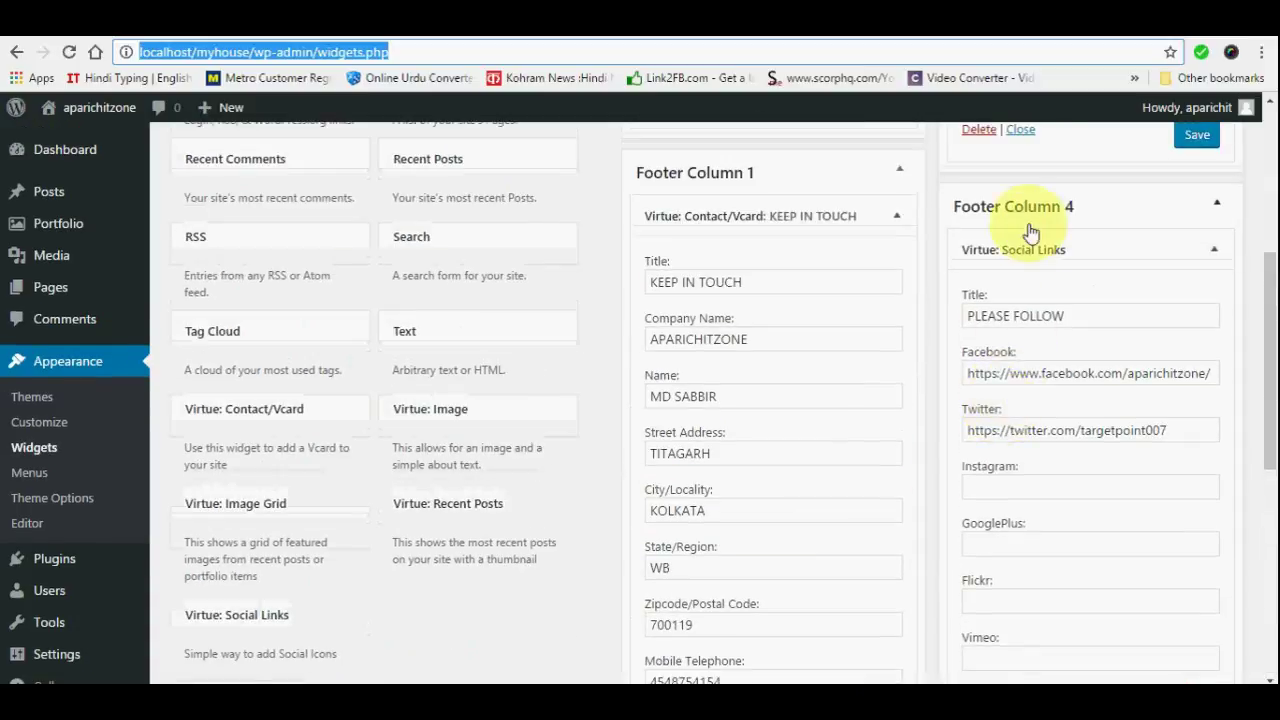
{"action": "scroll", "coordinate": [1063, 471], "scroll_direction": "down", "scroll_amount": 2}
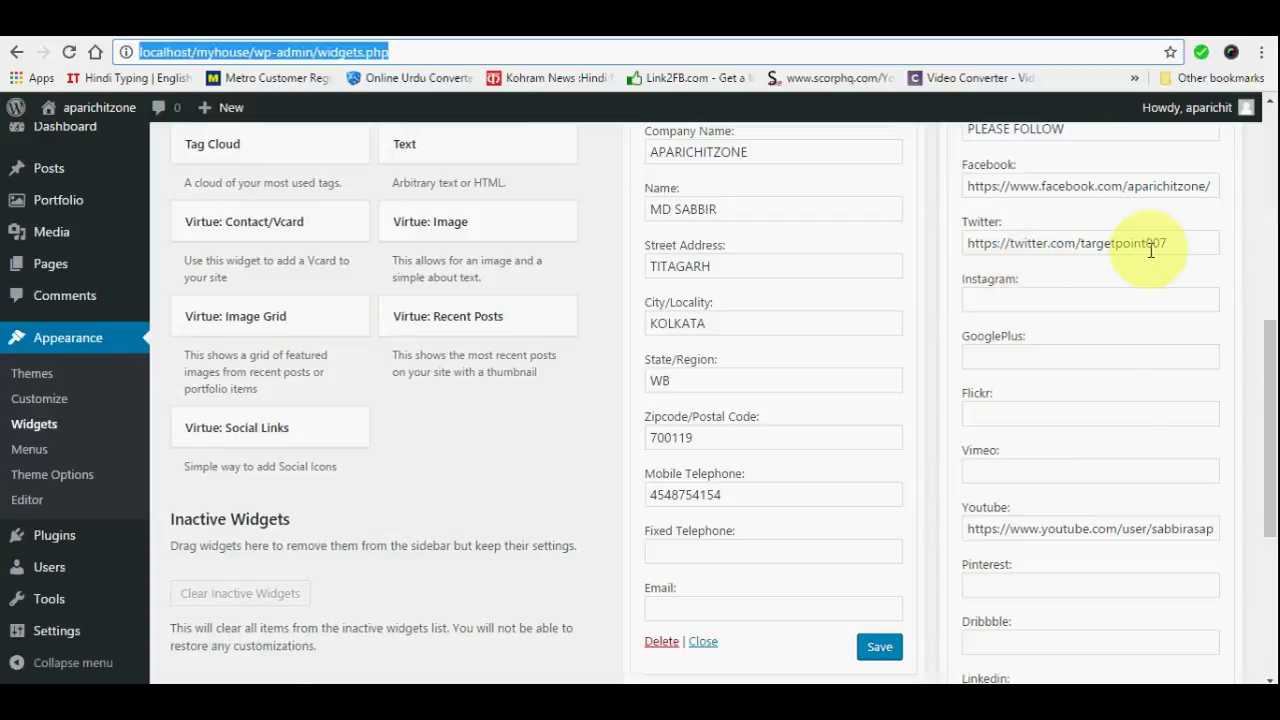
{"action": "scroll", "coordinate": [1053, 445], "scroll_direction": "down", "scroll_amount": 4}
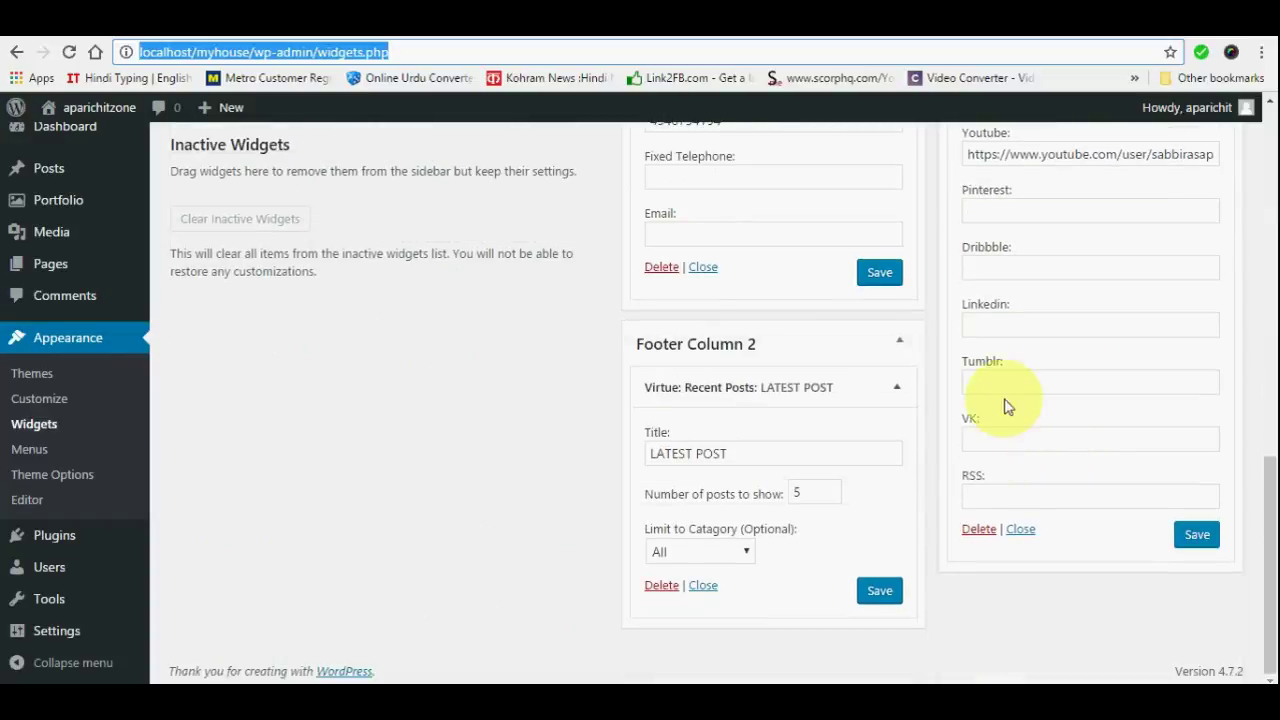
{"action": "left_click", "coordinate": [881, 285]}
{"action": "left_click", "coordinate": [889, 591]}
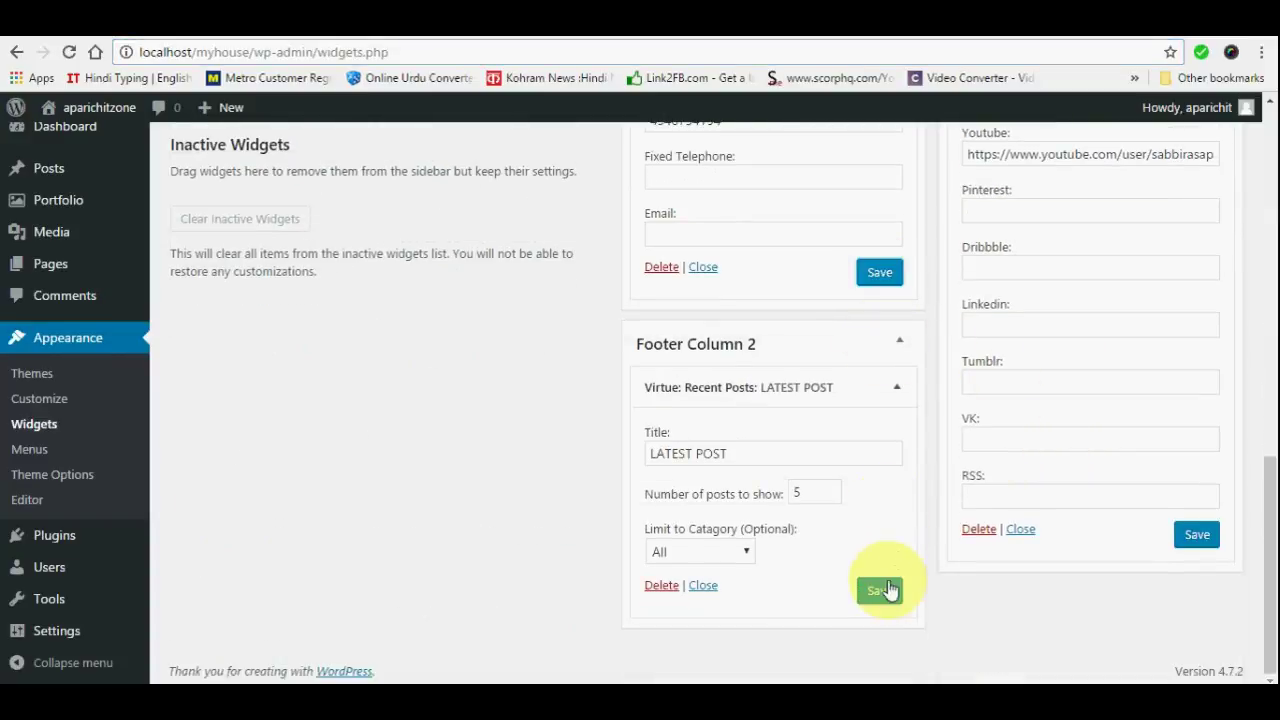
Save the remaining footer widget changes, including the PLEASE FOLLOW social links widget
{"action": "scroll", "coordinate": [1090, 434], "scroll_direction": "up", "scroll_amount": 8}
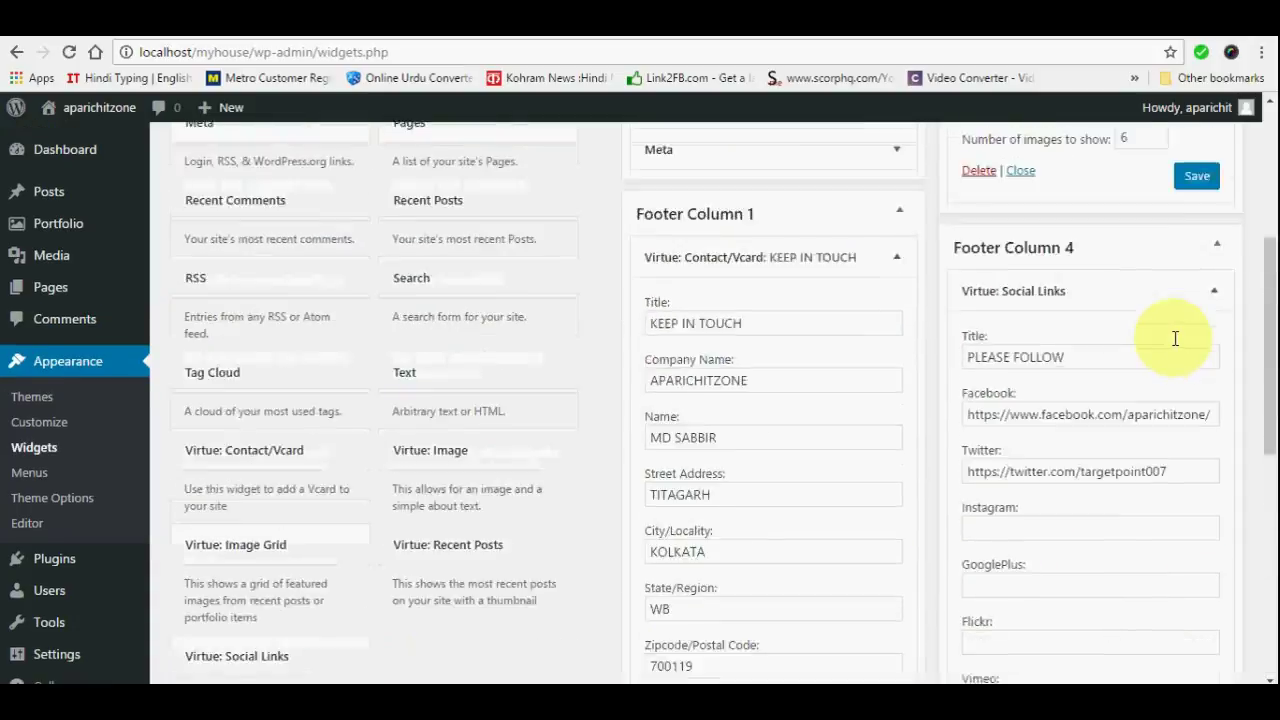
{"action": "left_click", "coordinate": [1205, 335]}
{"action": "scroll", "coordinate": [1105, 420], "scroll_direction": "down", "scroll_amount": 7}
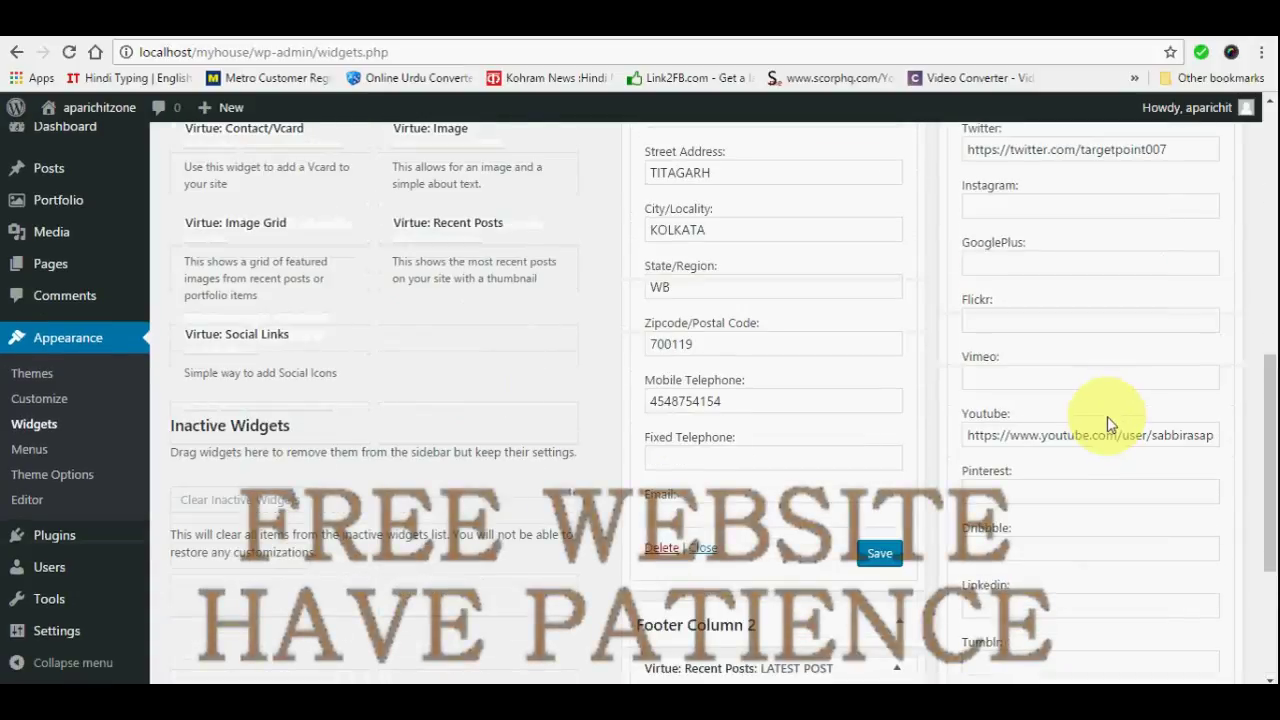
{"action": "left_click", "coordinate": [1198, 544]}
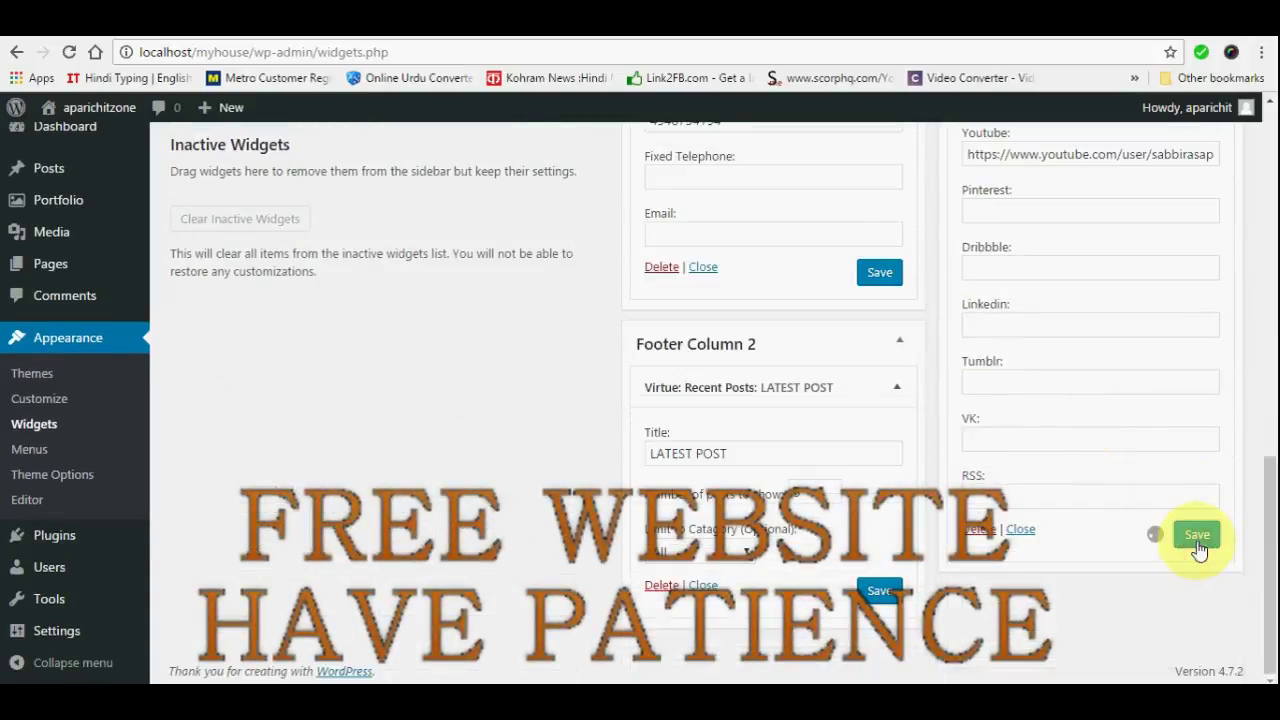
{"action": "scroll", "coordinate": [548, 330], "scroll_direction": "up", "scroll_amount": 15}
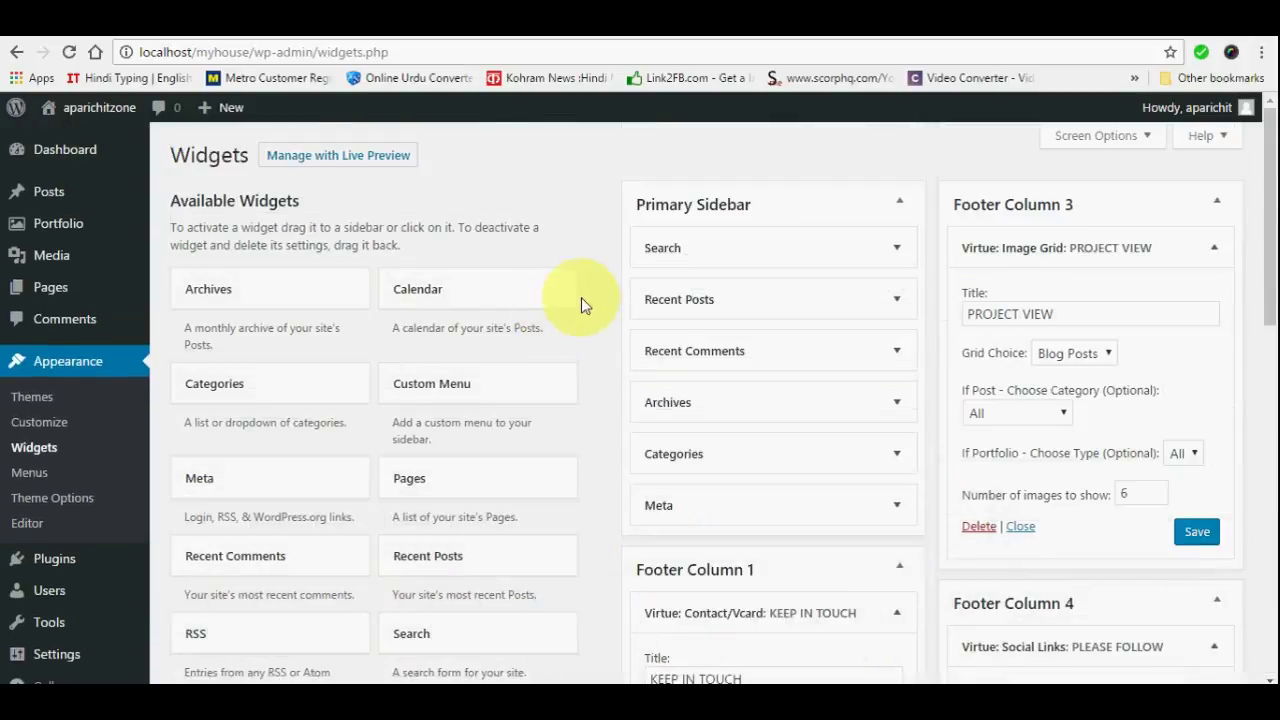
Open the aparichitzone live site from the admin bar in a new tab and scroll through it
{"action": "mouse_move", "coordinate": [60, 110]}
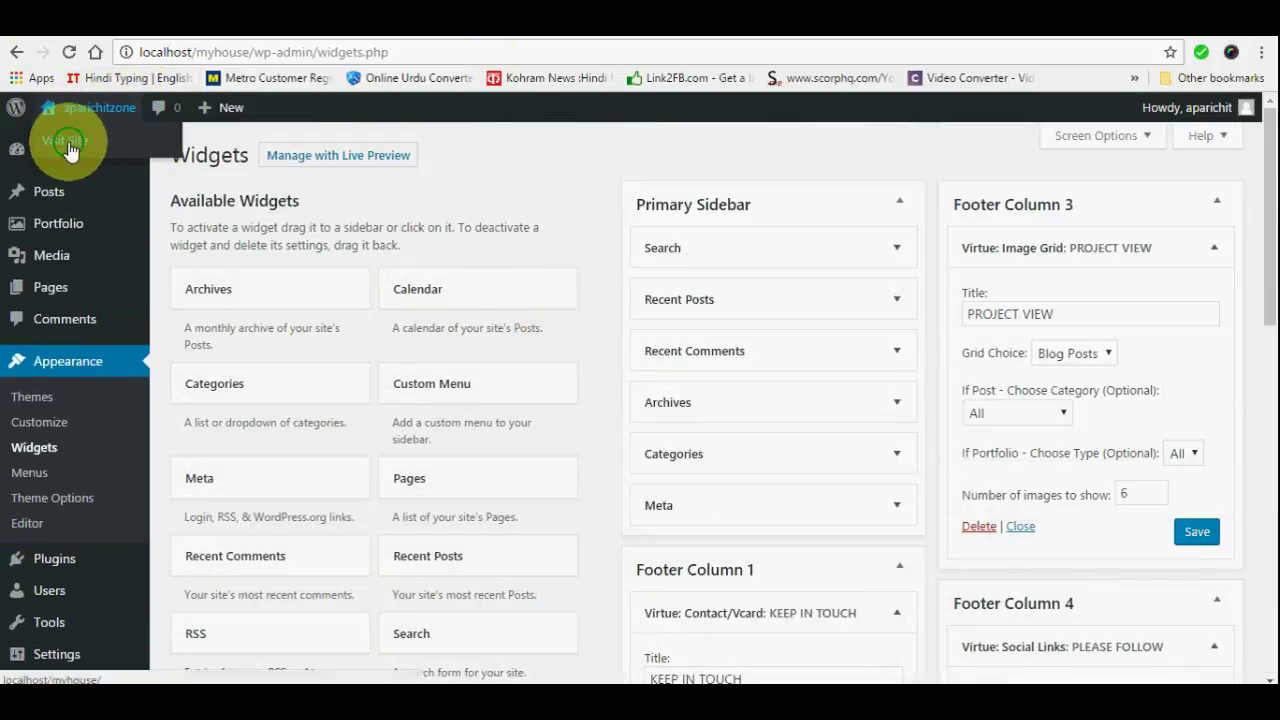
{"action": "right_click", "coordinate": [76, 148]}
{"action": "left_click", "coordinate": [100, 154]}
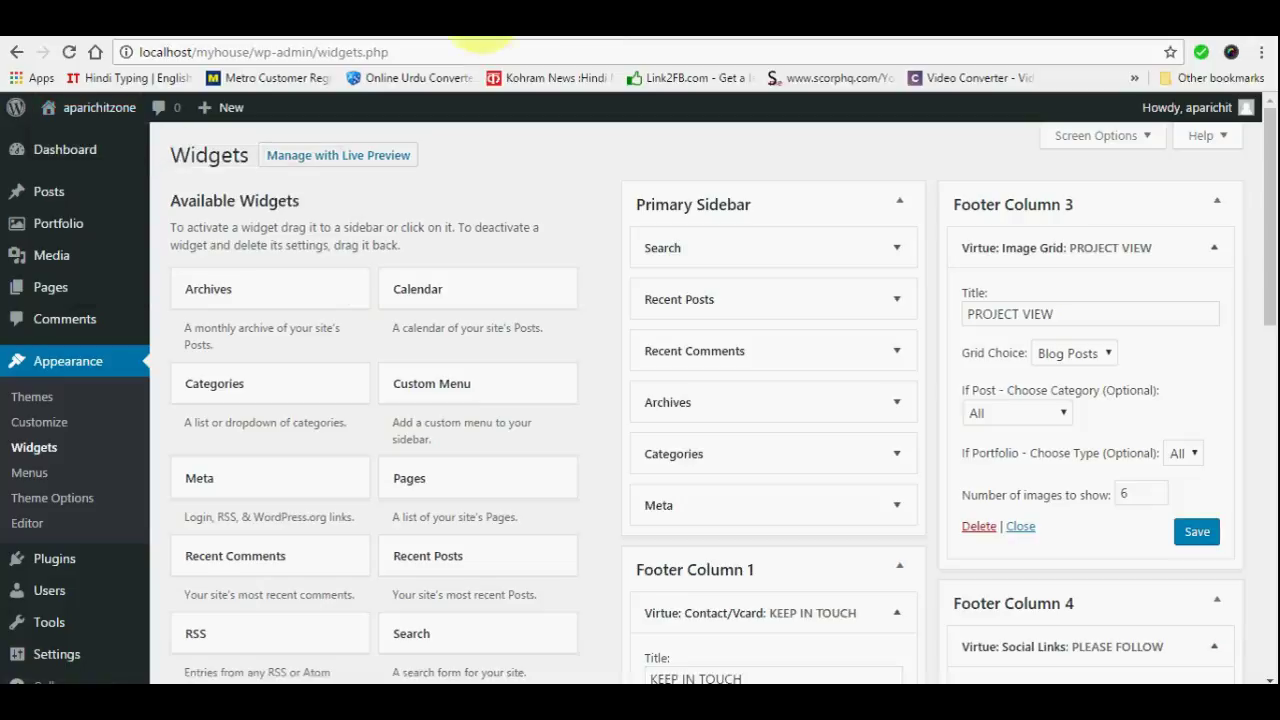
{"action": "left_click", "coordinate": [655, 30]}
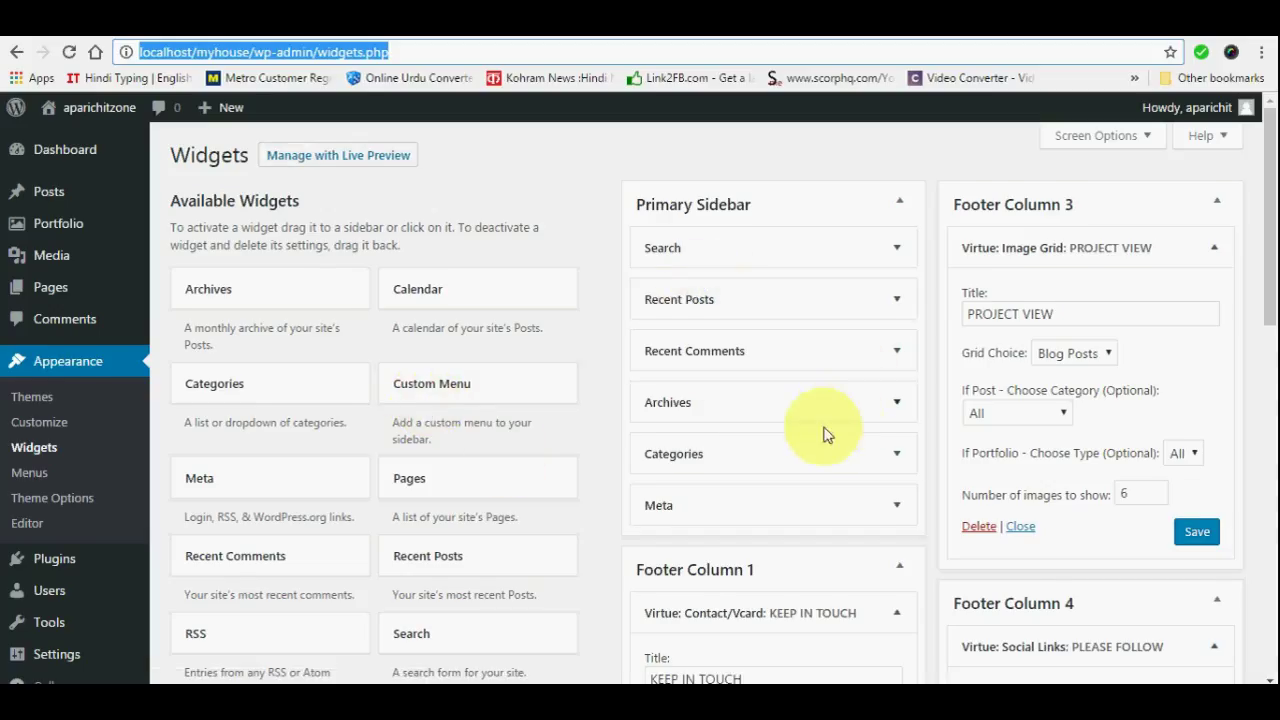
{"action": "scroll", "coordinate": [826, 433], "scroll_direction": "down", "scroll_amount": 5}
{"action": "scroll", "coordinate": [380, 420], "scroll_direction": "down", "scroll_amount": 5}
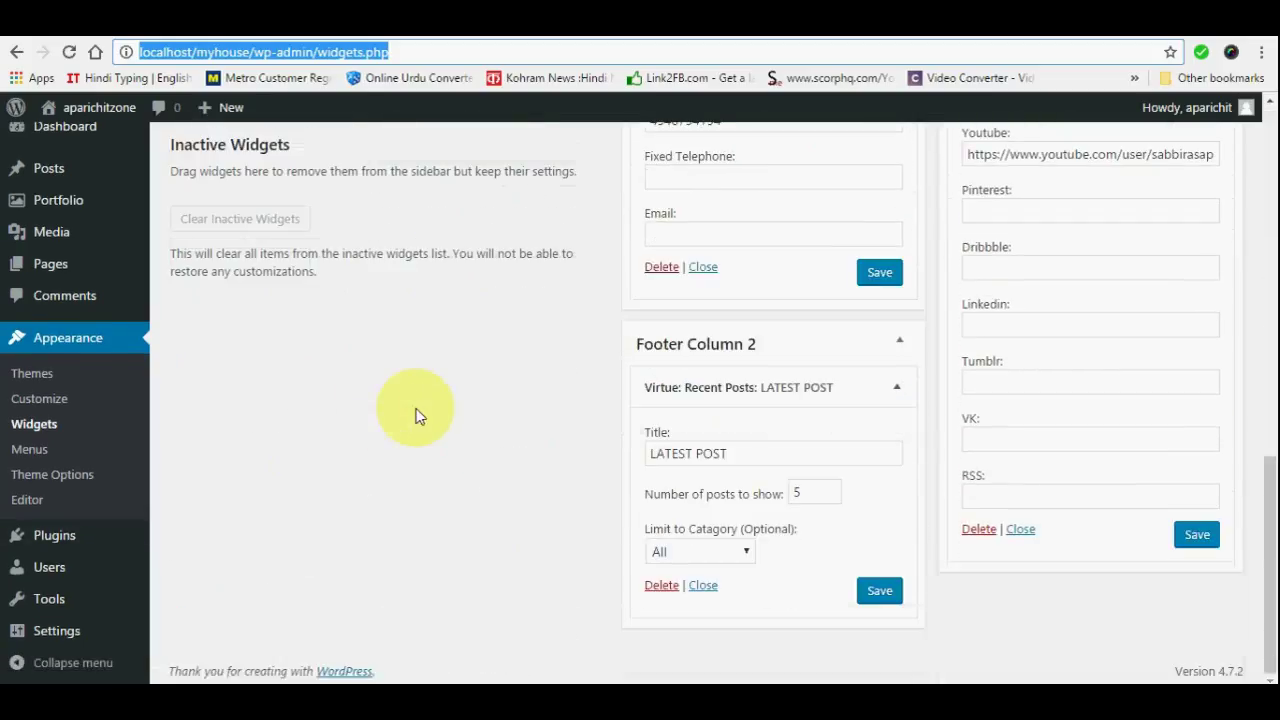
{"action": "scroll", "coordinate": [418, 415], "scroll_direction": "up", "scroll_amount": 6}
{"action": "scroll", "coordinate": [418, 415], "scroll_direction": "up", "scroll_amount": 4}
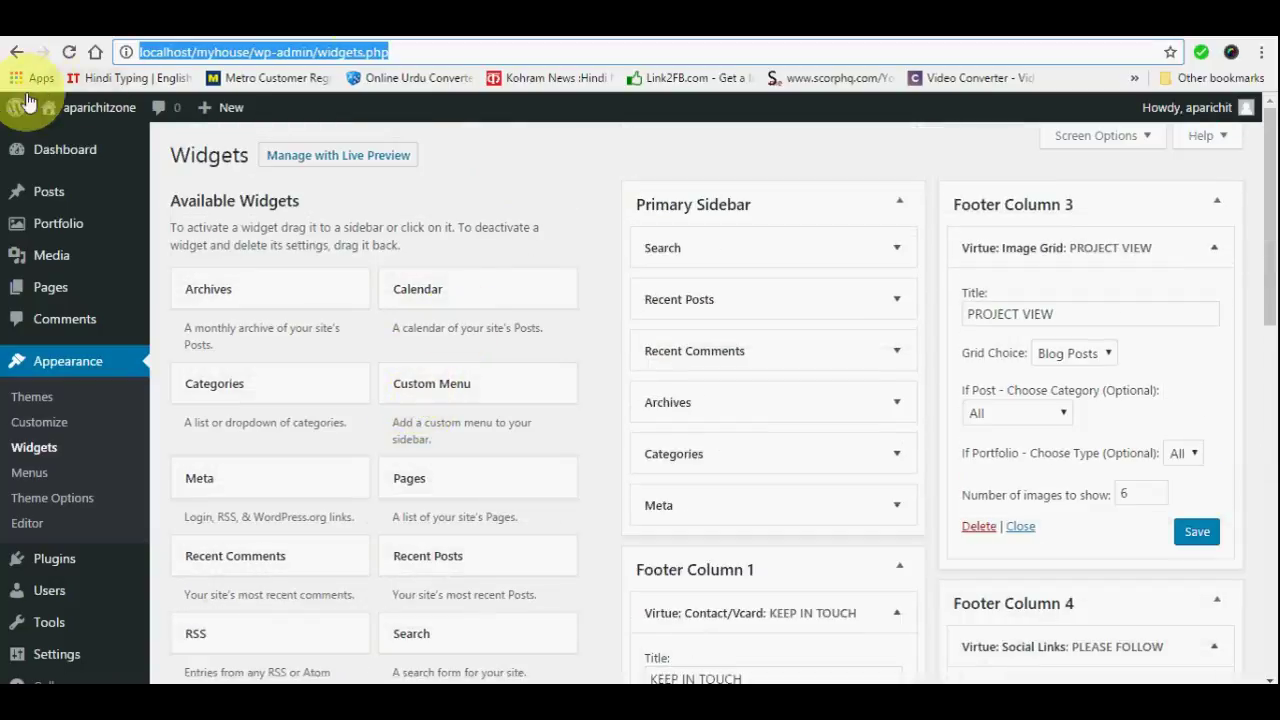
Open Visit Site in another new tab and switch to that tab
{"action": "mouse_move", "coordinate": [93, 115]}
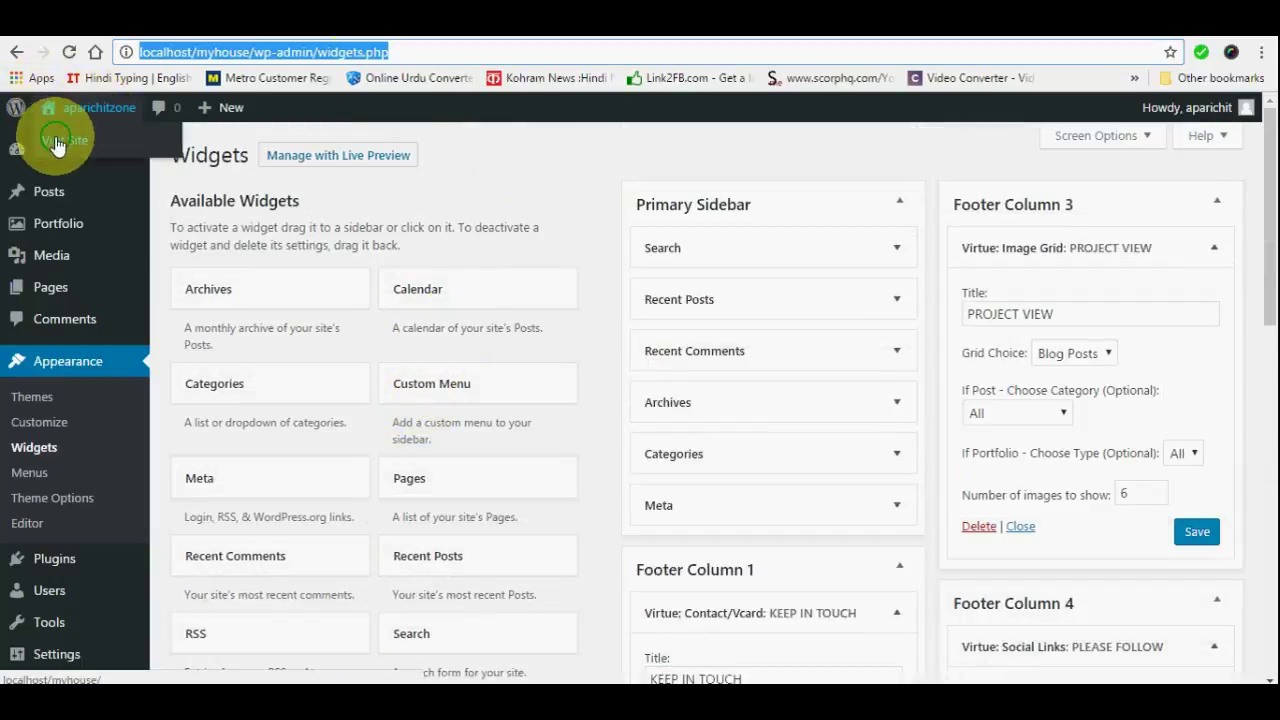
{"action": "right_click", "coordinate": [57, 145]}
{"action": "left_click", "coordinate": [84, 146]}
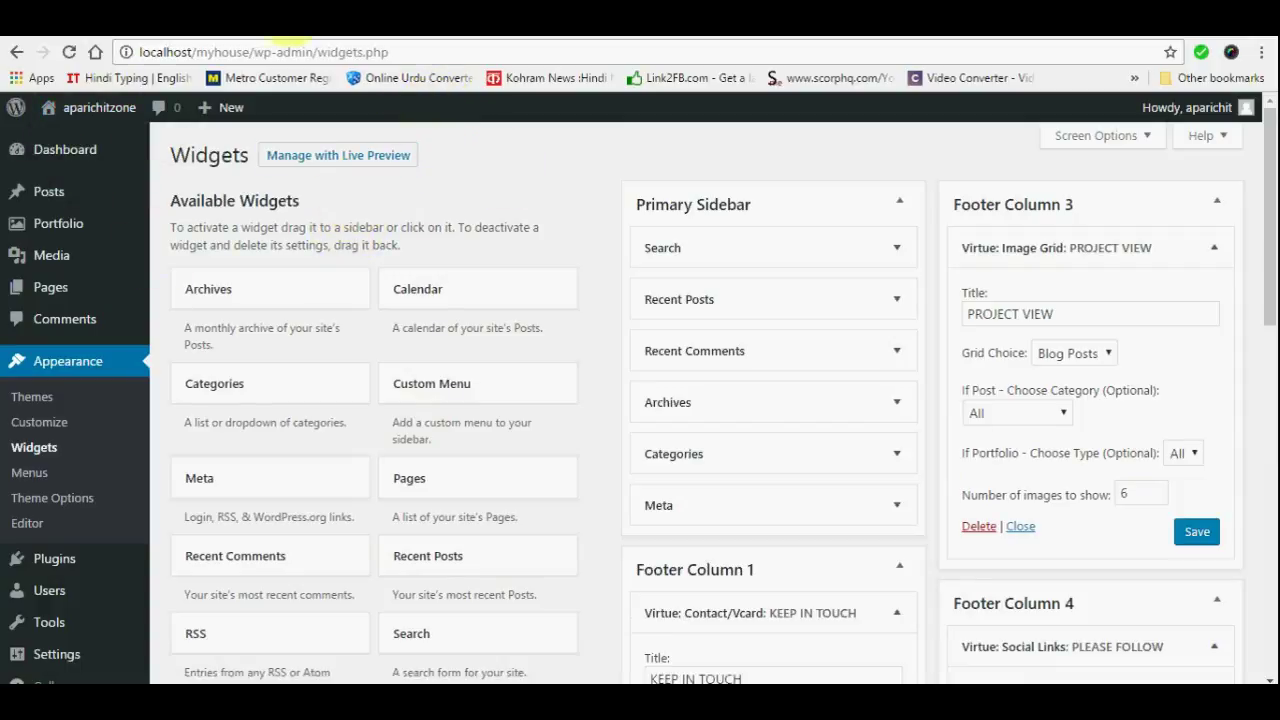
{"action": "left_click", "coordinate": [272, 40]}
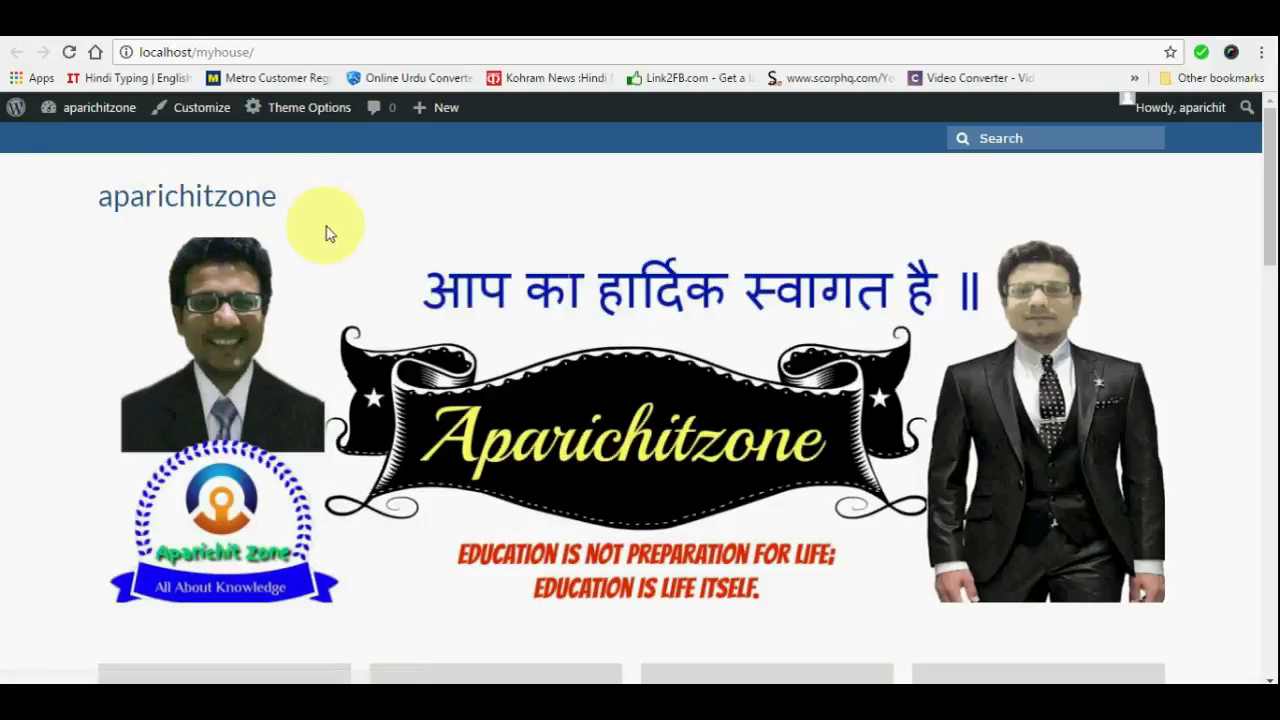
Scroll the front page through the slider, feature boxes, portfolio and Latest Views list
{"action": "scroll", "coordinate": [320, 230], "scroll_direction": "down", "scroll_amount": 1}
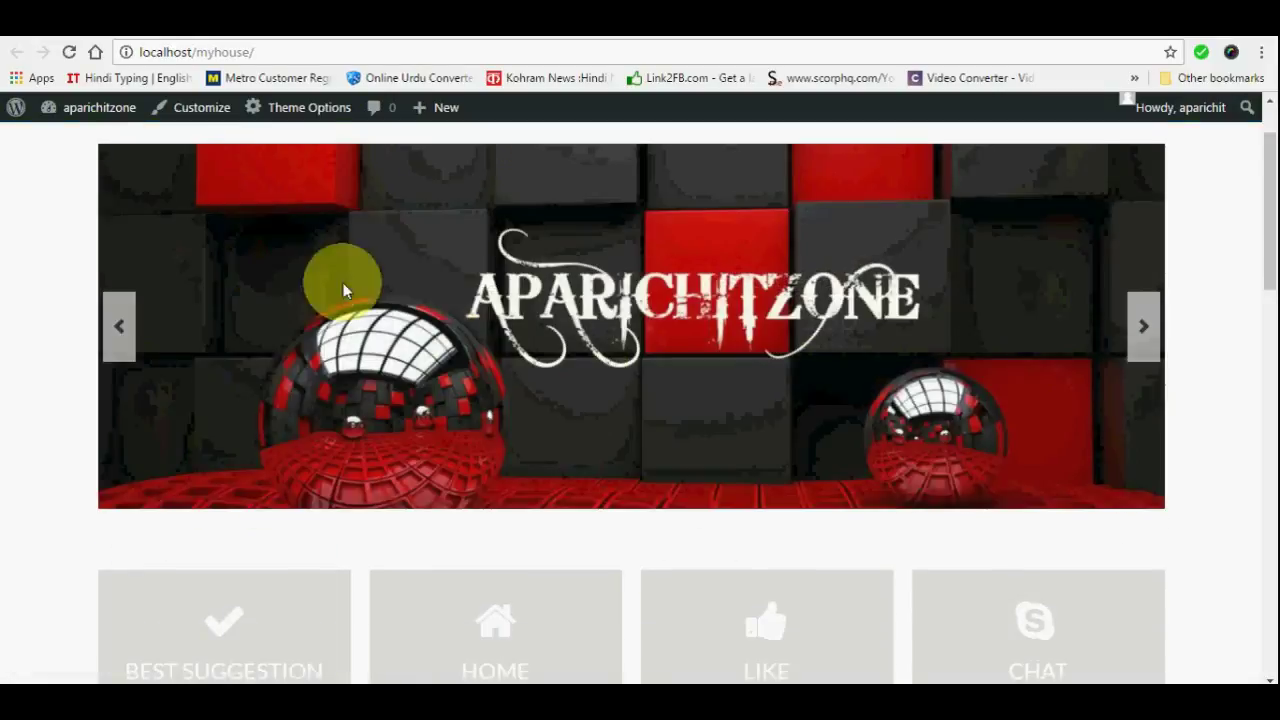
{"action": "scroll", "coordinate": [1016, 310], "scroll_direction": "down", "scroll_amount": 2}
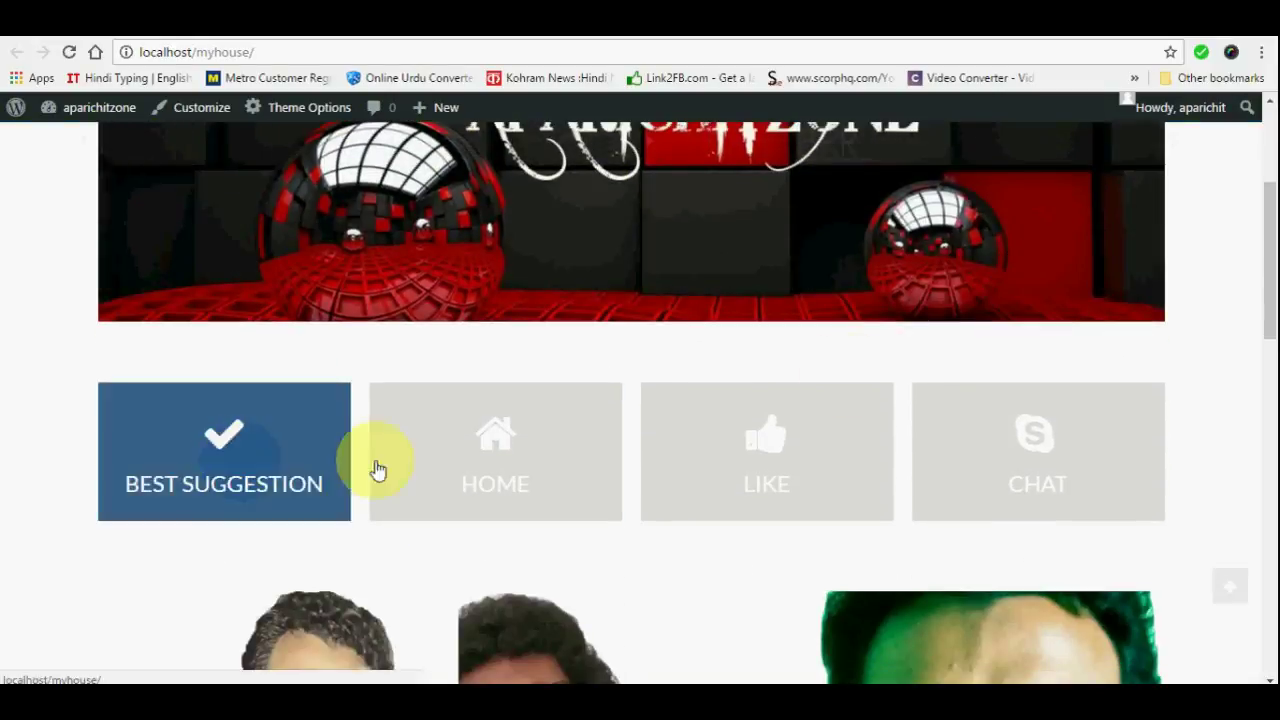
{"action": "scroll", "coordinate": [1211, 395], "scroll_direction": "down", "scroll_amount": 3}
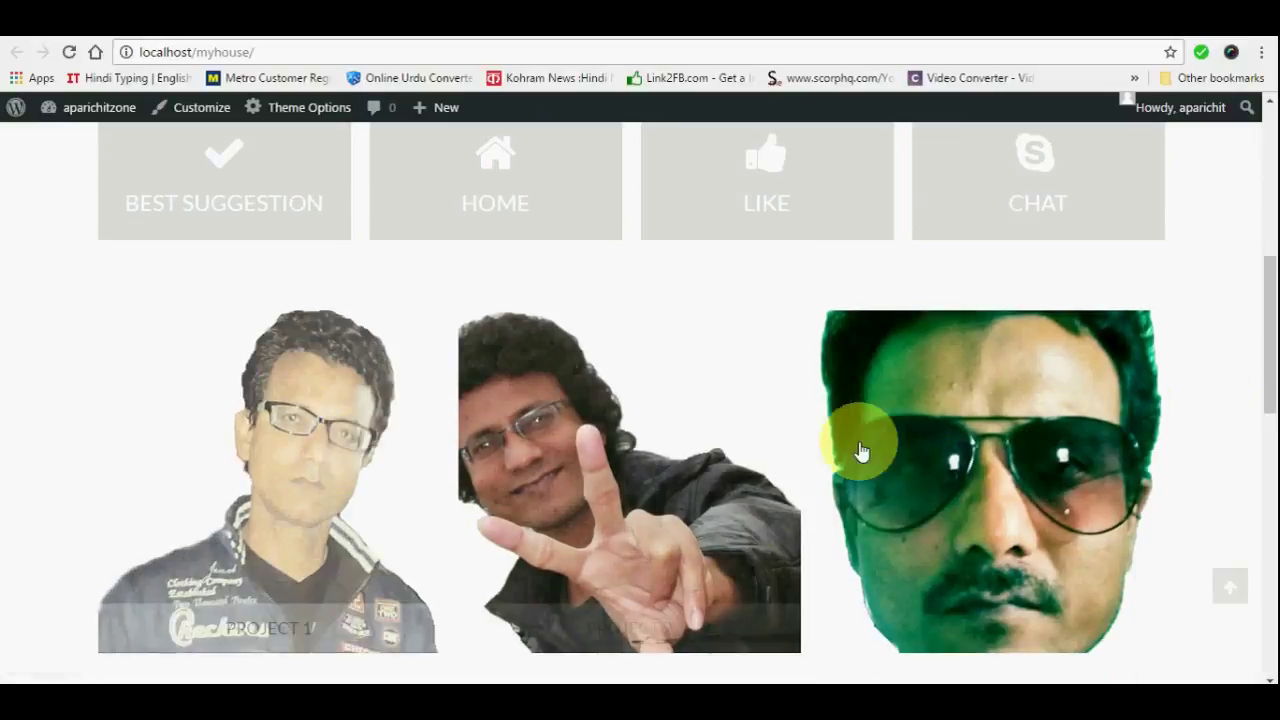
{"action": "scroll", "coordinate": [706, 503], "scroll_direction": "down", "scroll_amount": 2}
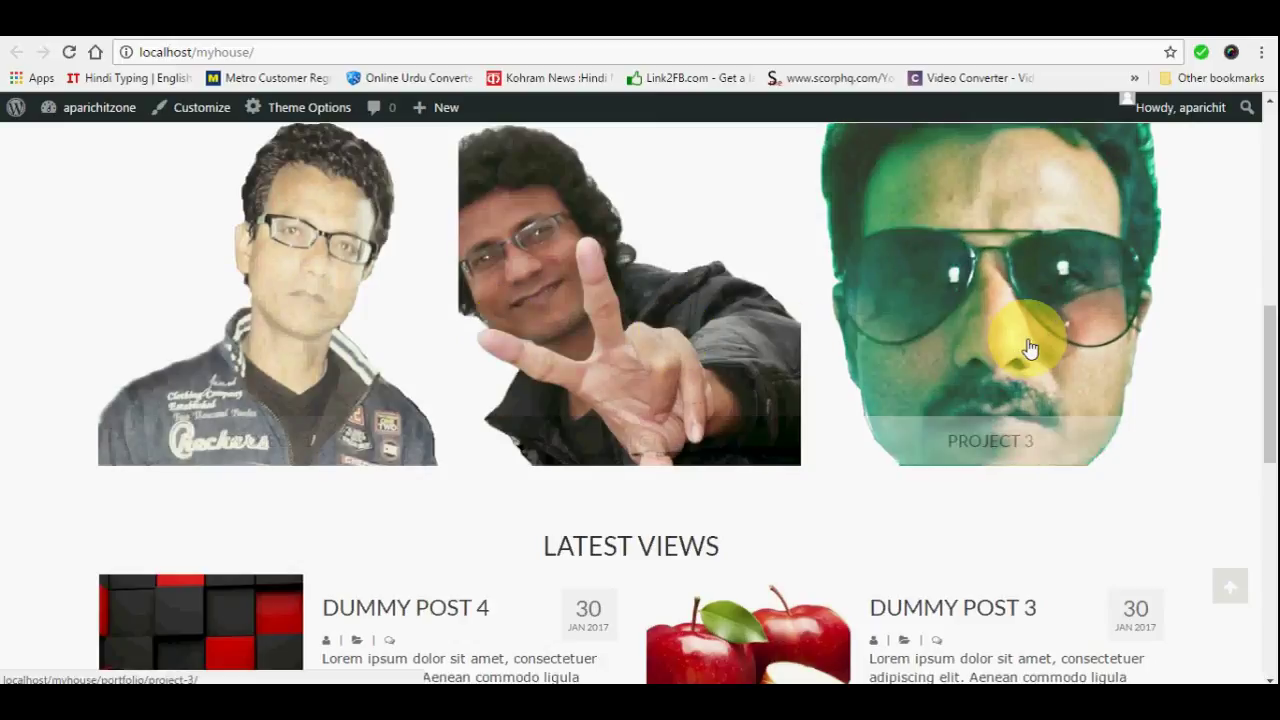
{"action": "scroll", "coordinate": [870, 376], "scroll_direction": "down", "scroll_amount": 1}
{"action": "scroll", "coordinate": [623, 366], "scroll_direction": "down", "scroll_amount": 3}
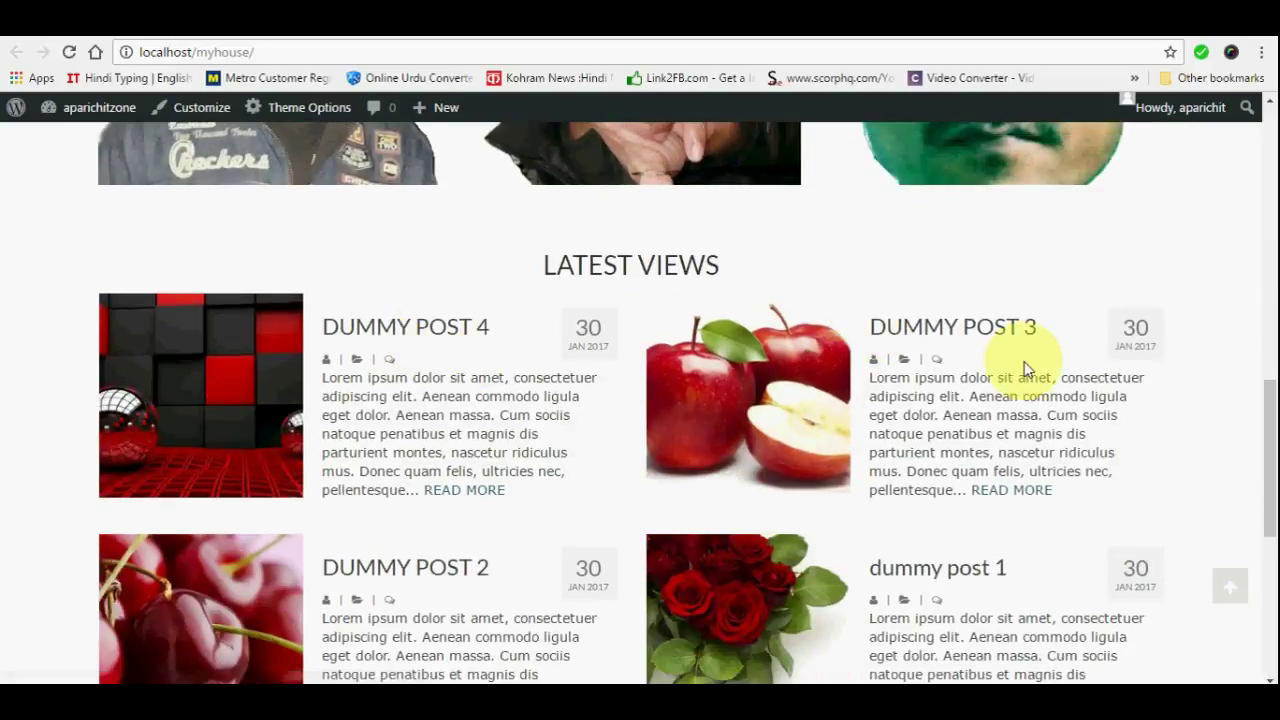
{"action": "scroll", "coordinate": [1029, 360], "scroll_direction": "down", "scroll_amount": 3}
{"action": "scroll", "coordinate": [428, 318], "scroll_direction": "up", "scroll_amount": 2}
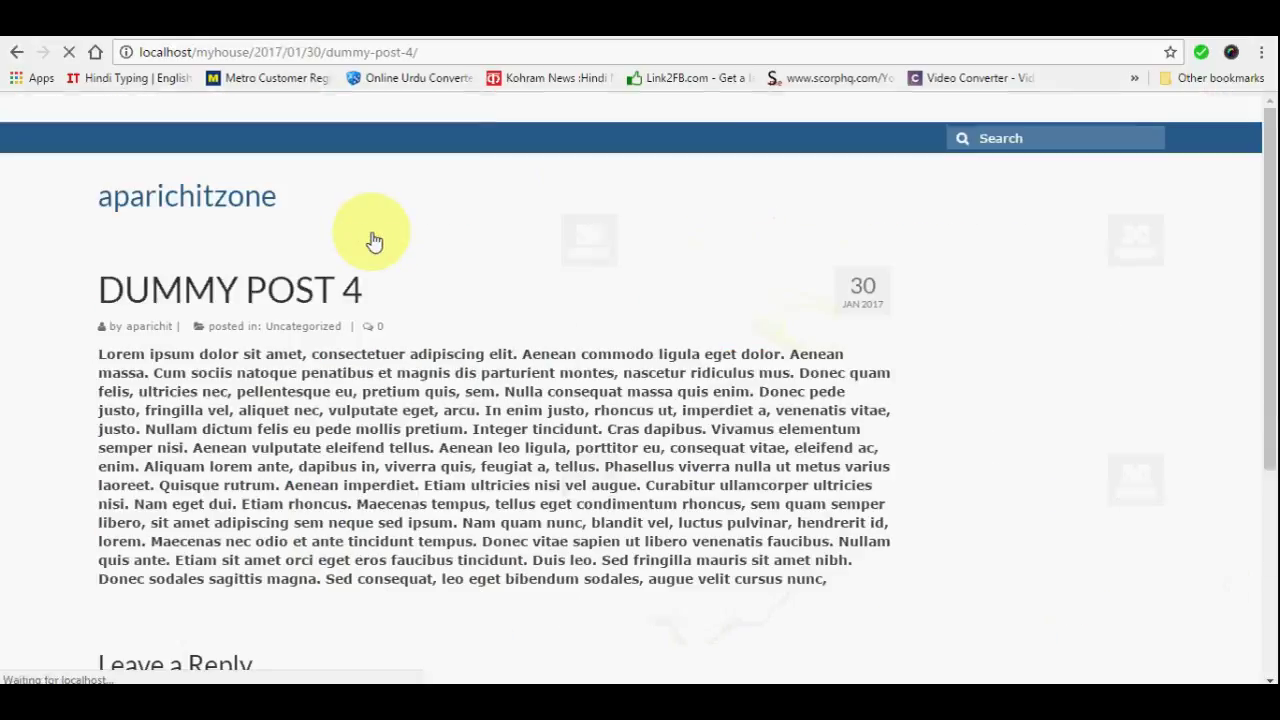
Click into the Comment box on the DUMMY POST 4 page and scroll around it
{"action": "scroll", "coordinate": [624, 318], "scroll_direction": "down", "scroll_amount": 4}
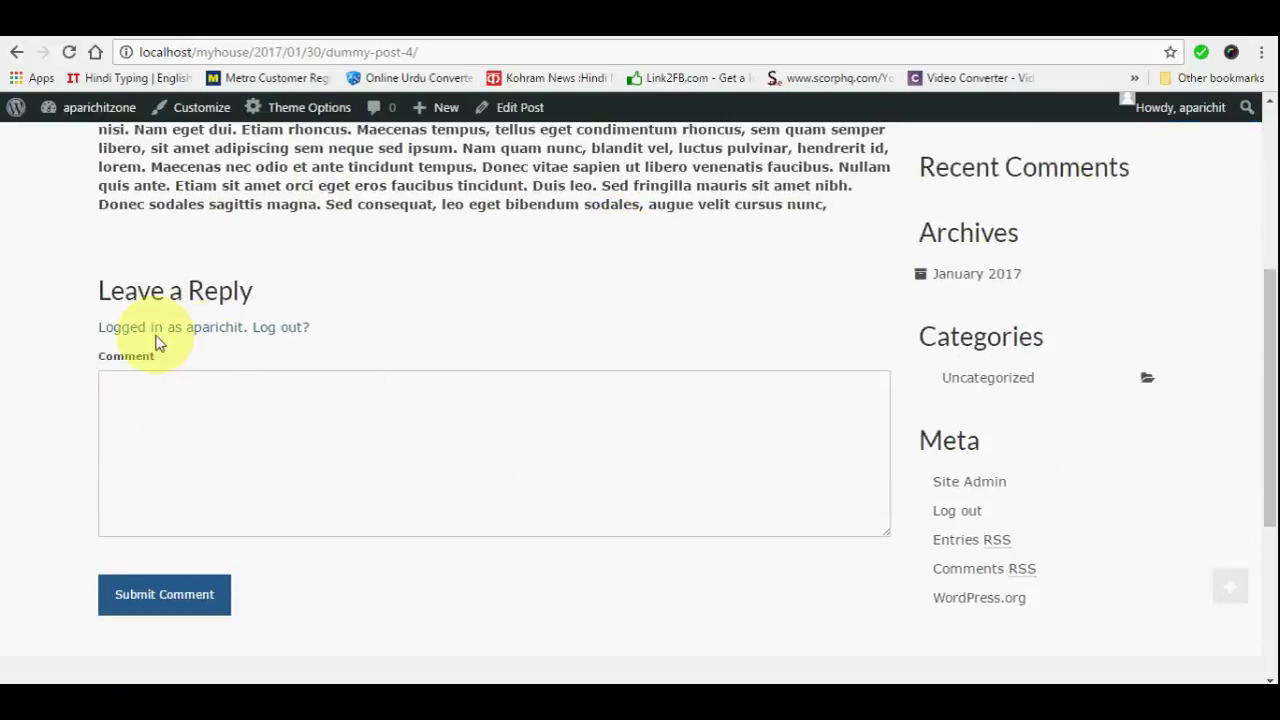
{"action": "left_click", "coordinate": [149, 409]}
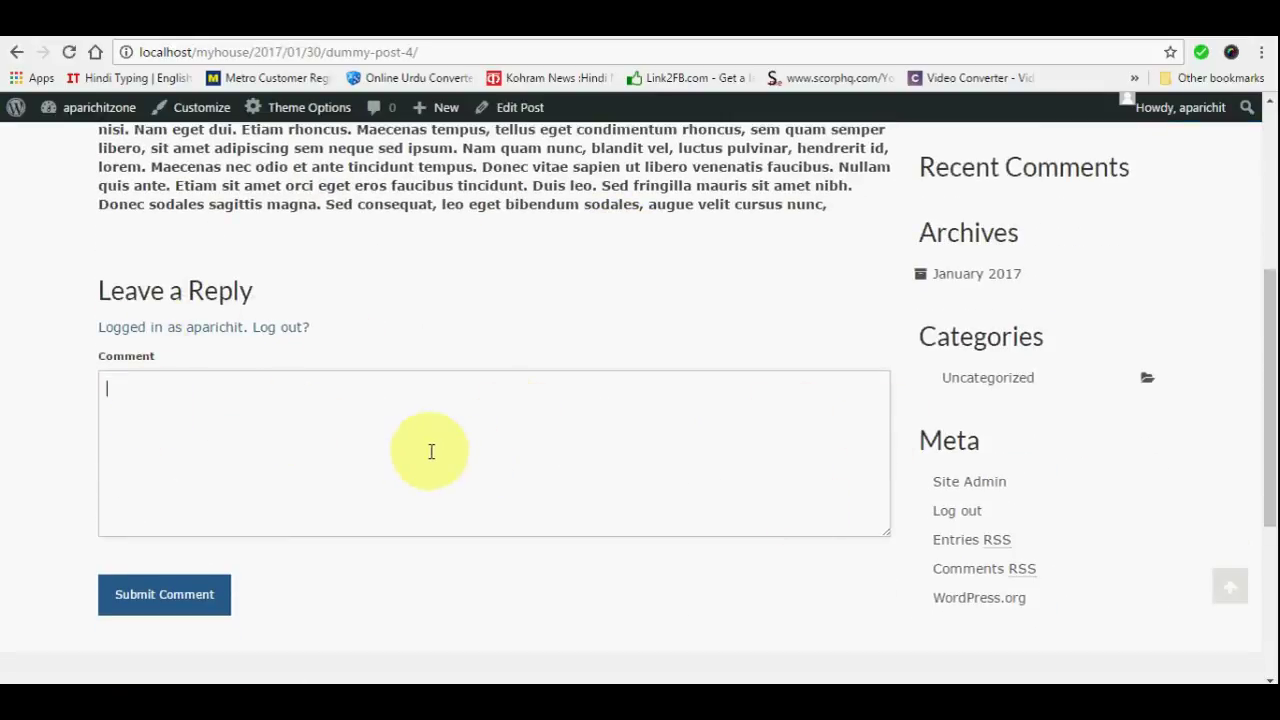
{"action": "scroll", "coordinate": [569, 449], "scroll_direction": "down", "scroll_amount": 3}
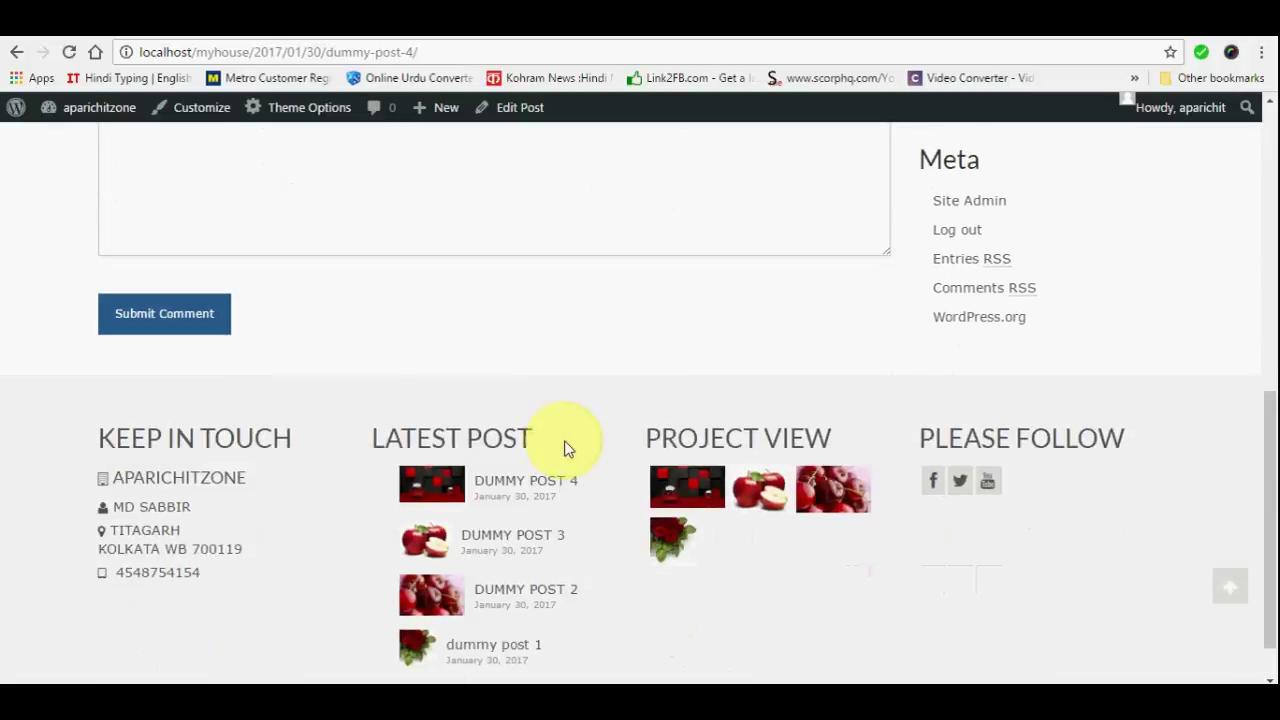
{"action": "scroll", "coordinate": [593, 440], "scroll_direction": "up", "scroll_amount": 1}
{"action": "scroll", "coordinate": [593, 440], "scroll_direction": "up", "scroll_amount": 10}
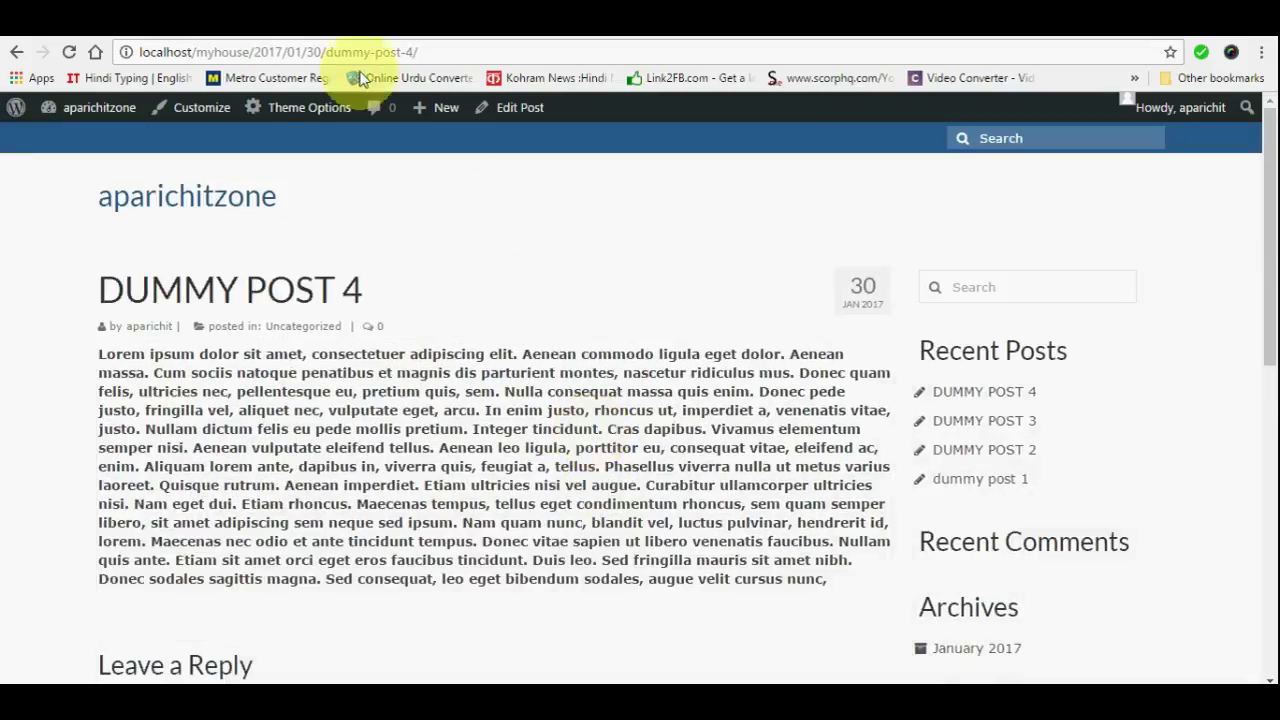
Go back to the home page, scroll to the footer widgets, and follow the YouTube link
{"action": "left_click", "coordinate": [17, 52]}
{"action": "scroll", "coordinate": [830, 355], "scroll_direction": "down", "scroll_amount": 5}
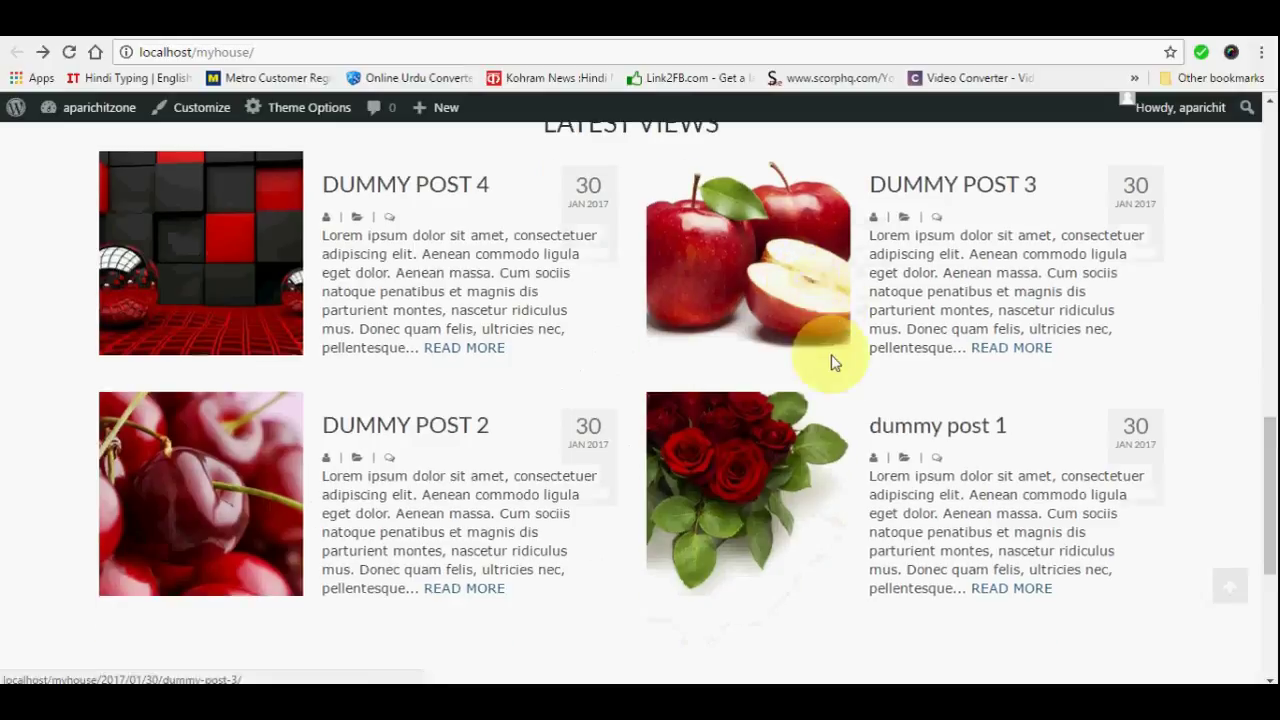
{"action": "scroll", "coordinate": [830, 362], "scroll_direction": "down", "scroll_amount": 1}
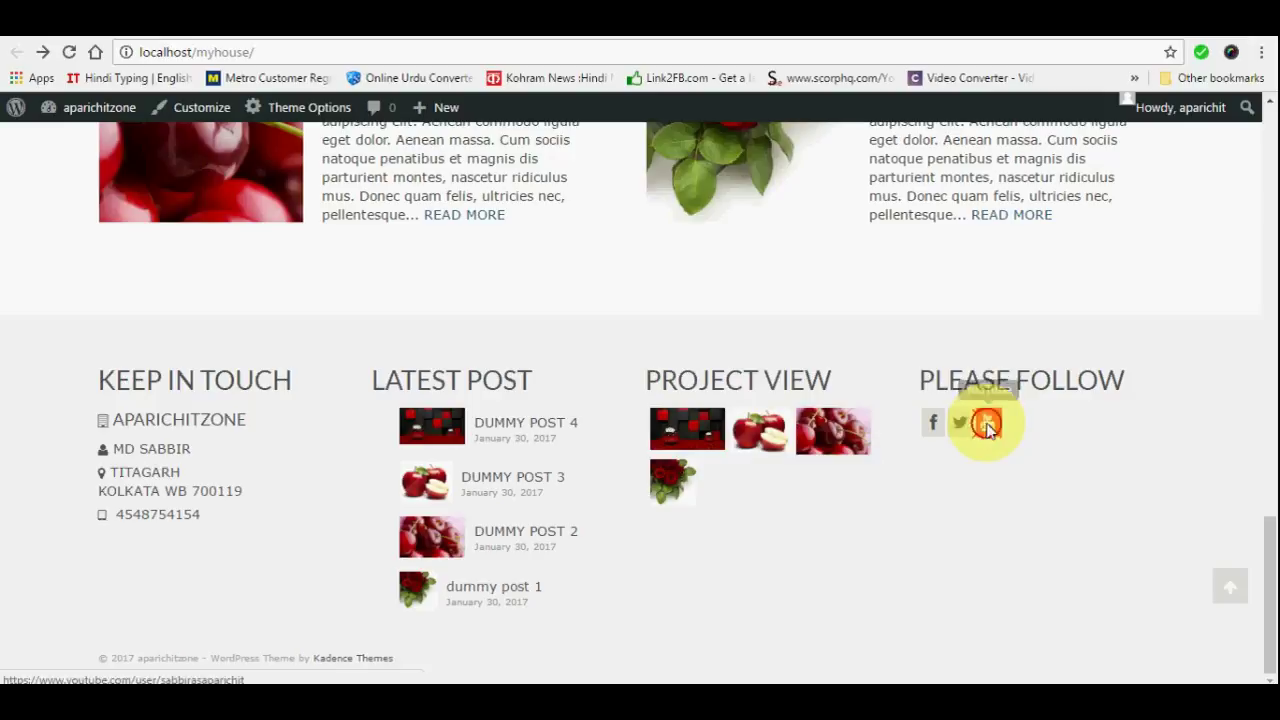
{"action": "left_click", "coordinate": [988, 426]}
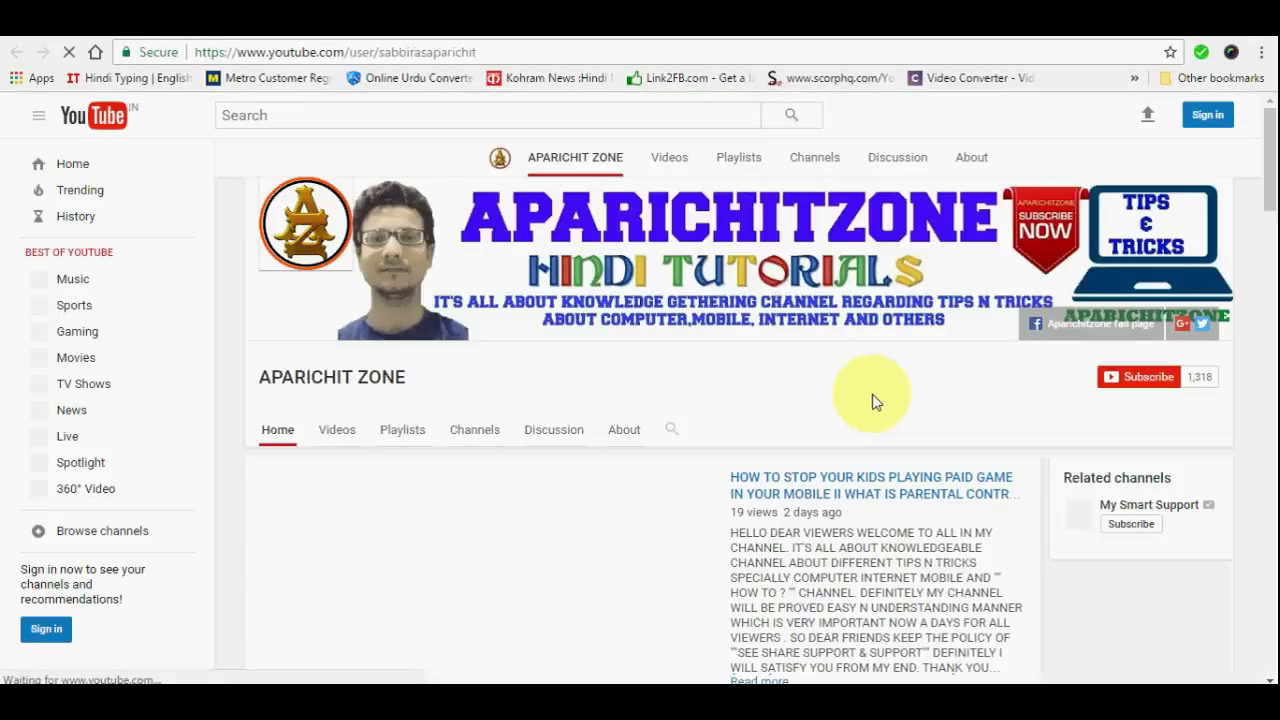
{"action": "left_click", "coordinate": [543, 35]}
{"action": "scroll", "coordinate": [823, 553], "scroll_direction": "up", "scroll_amount": 5}
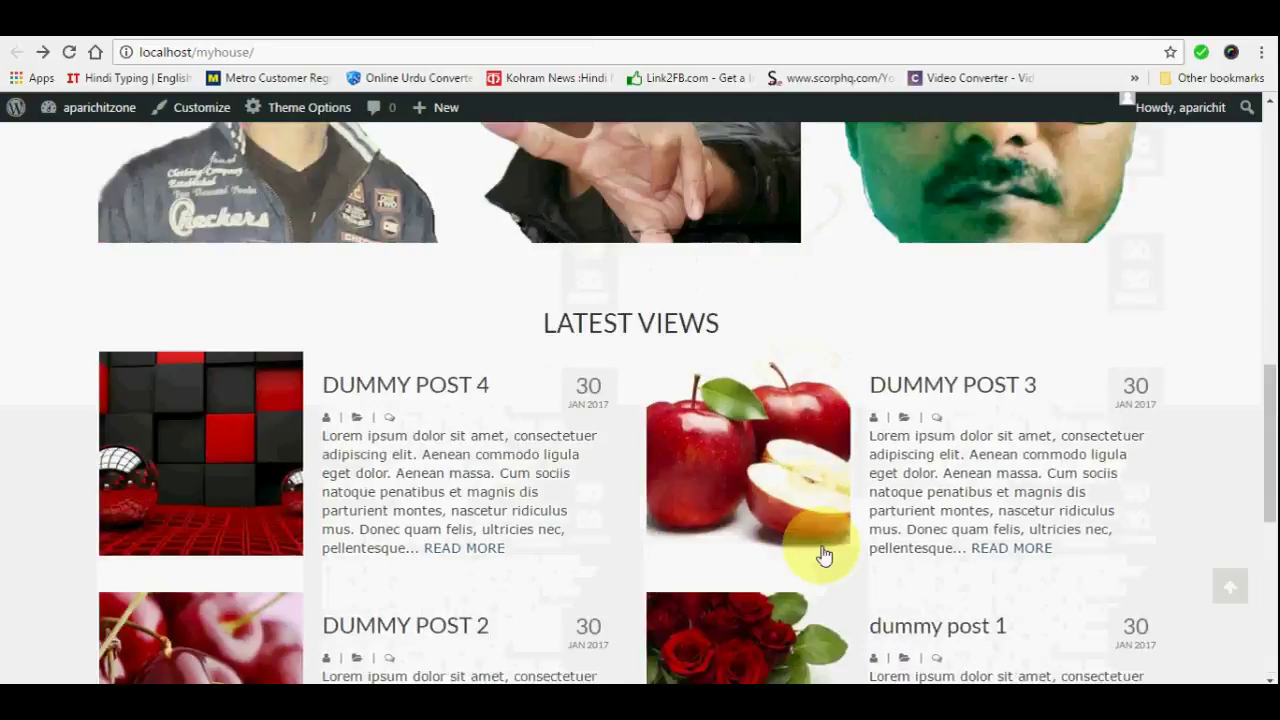
{"action": "scroll", "coordinate": [823, 553], "scroll_direction": "up", "scroll_amount": 10}
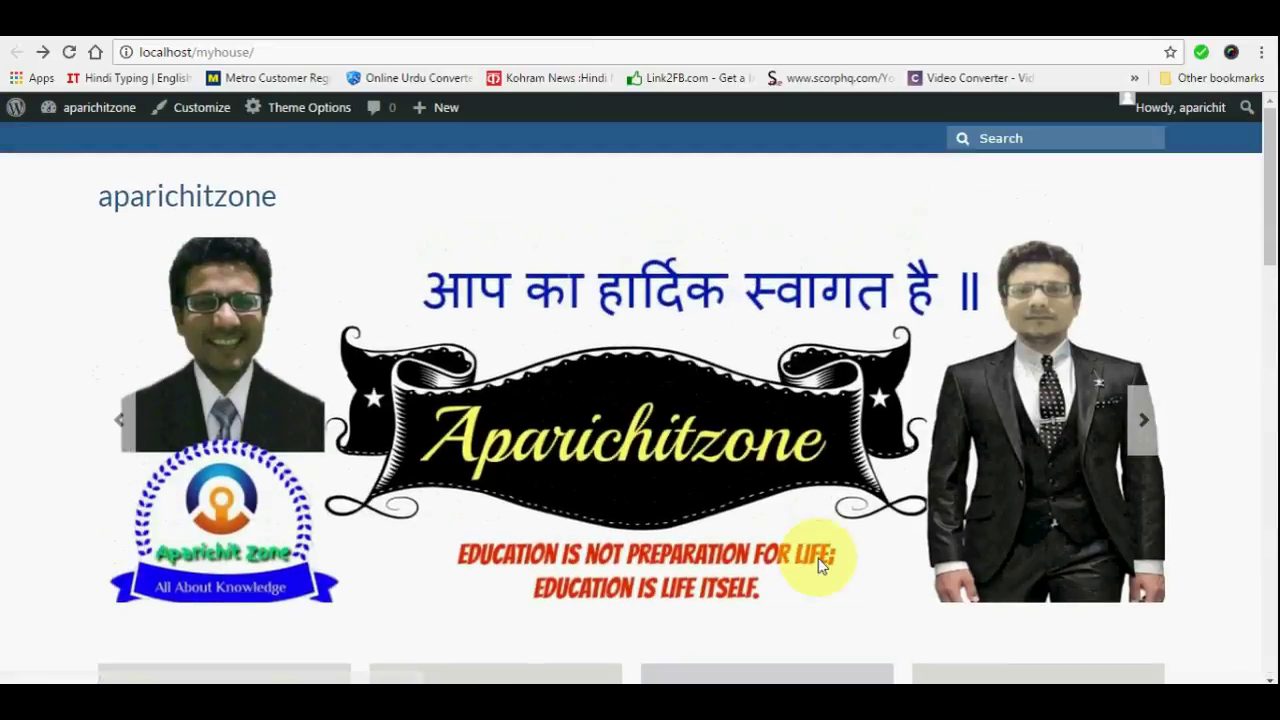